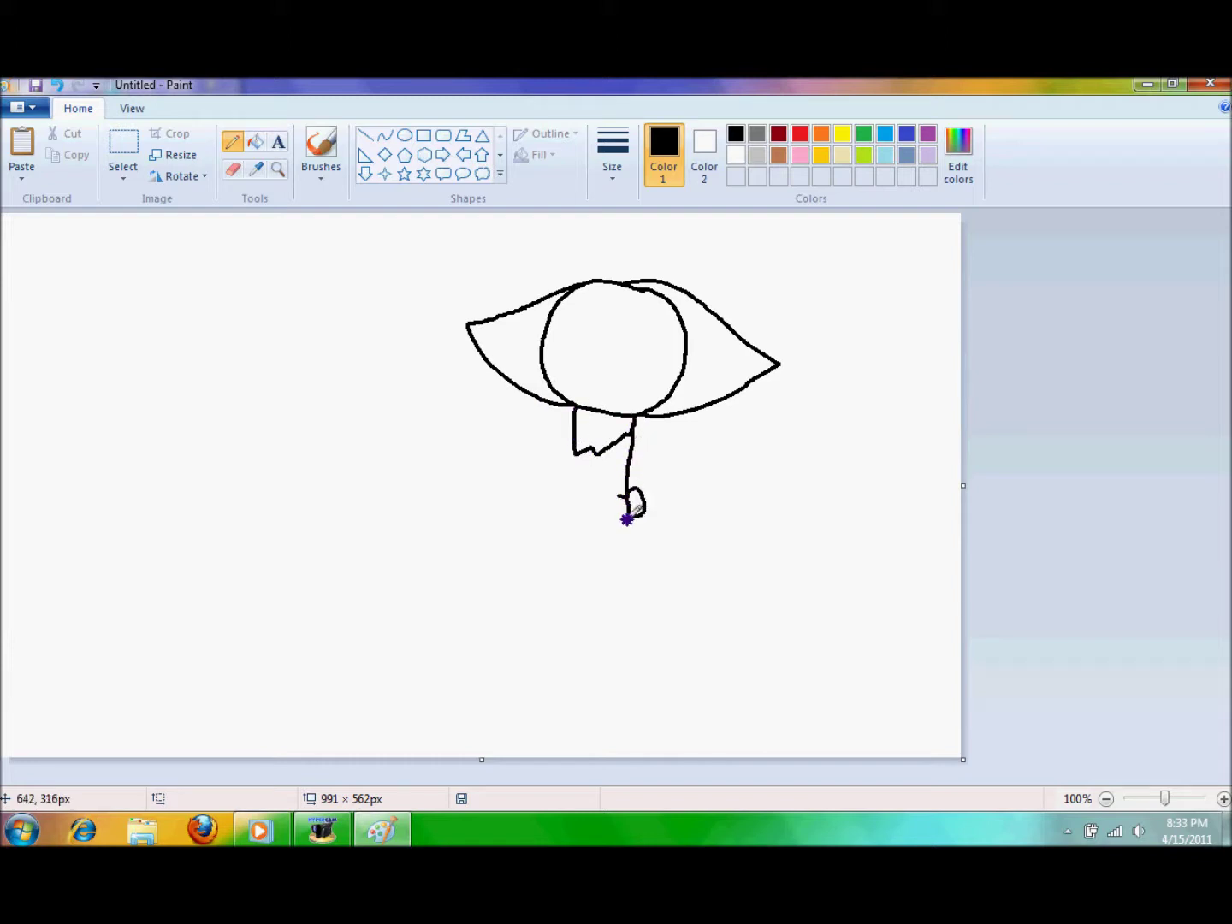
- Draw the black outline of the cat's legs, paws and jagged bushy tail below the head, undoing unwanted strokes
click(57, 84)
click(1222, 798)
drag(740, 778, 992, 782)
scroll(941, 636, down, 2)
mouse_move(812, 644)
mouse_down()
mouse_move(843, 650)
mouse_move(818, 681)
mouse_move(800, 681)
mouse_move(798, 651)
mouse_move(868, 643)
mouse_move(858, 683)
mouse_move(865, 629)
mouse_move(890, 653)
mouse_move(862, 684)
mouse_move(843, 650)
mouse_move(852, 687)
mouse_move(822, 665)
mouse_move(827, 562)
mouse_move(774, 675)
mouse_move(774, 732)
mouse_move(806, 731)
mouse_move(822, 684)
mouse_up()
click(57, 85)
click(56, 85)
mouse_move(733, 520)
mouse_down()
mouse_move(716, 635)
mouse_move(701, 656)
mouse_move(654, 551)
mouse_move(528, 485)
mouse_move(357, 535)
mouse_move(337, 606)
mouse_move(360, 678)
mouse_move(483, 593)
mouse_move(636, 668)
mouse_move(697, 725)
mouse_move(752, 726)
mouse_up()
drag(734, 661, 709, 714)
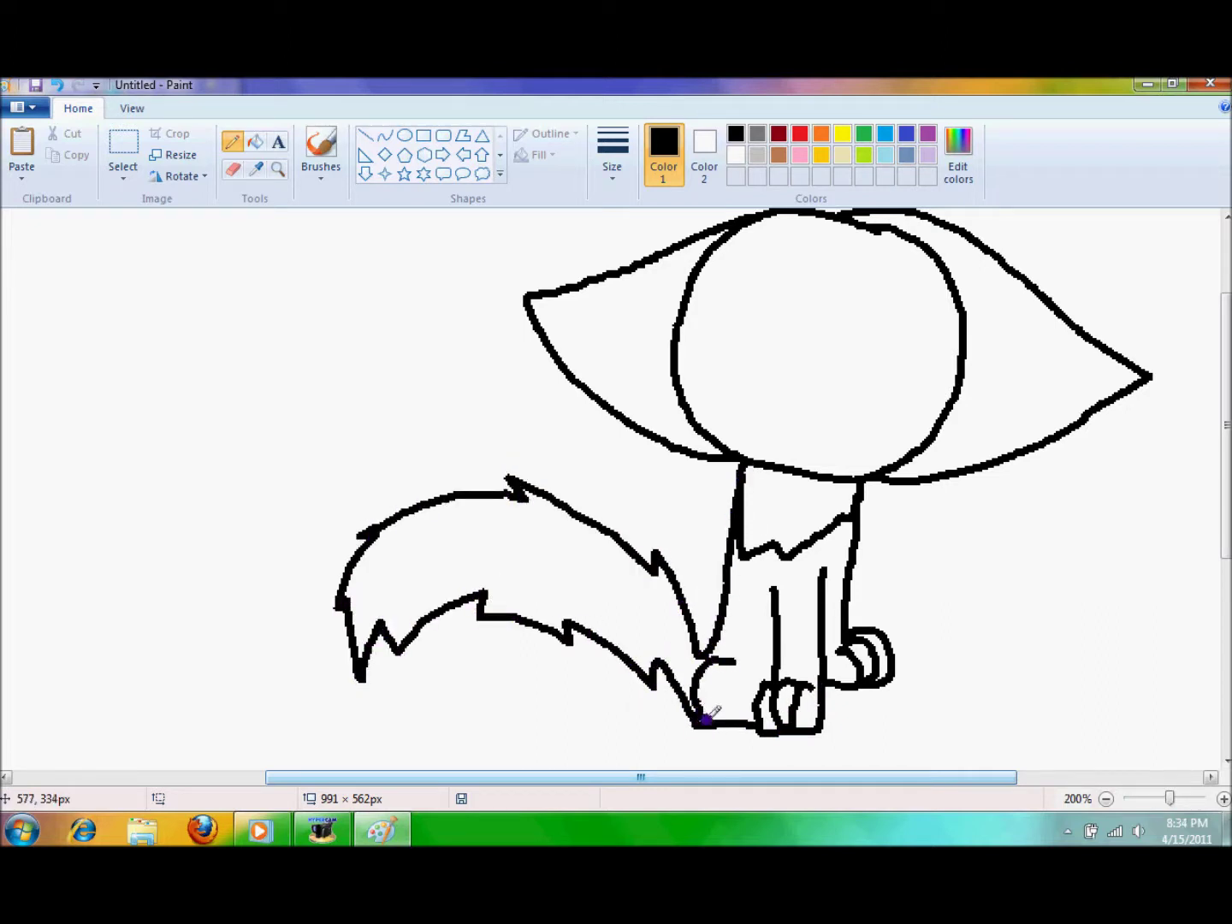
- Fill the cat's head, ears, chest, body, paws and tail with a custom near-black colour (RGB 17, 17, 17)
click(959, 154)
click(817, 494)
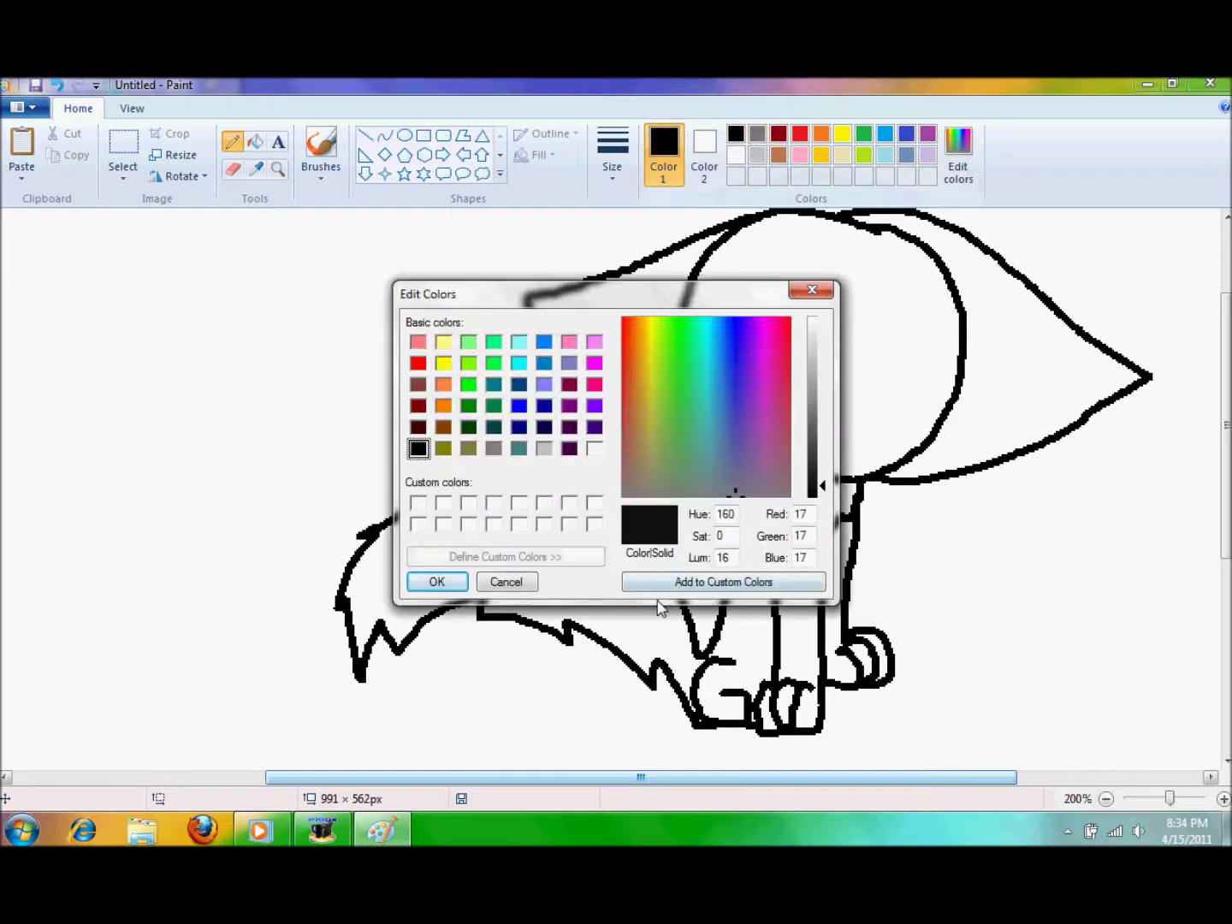
click(432, 581)
click(255, 142)
click(615, 342)
click(817, 343)
click(1043, 376)
click(824, 523)
click(728, 616)
click(777, 702)
click(513, 565)
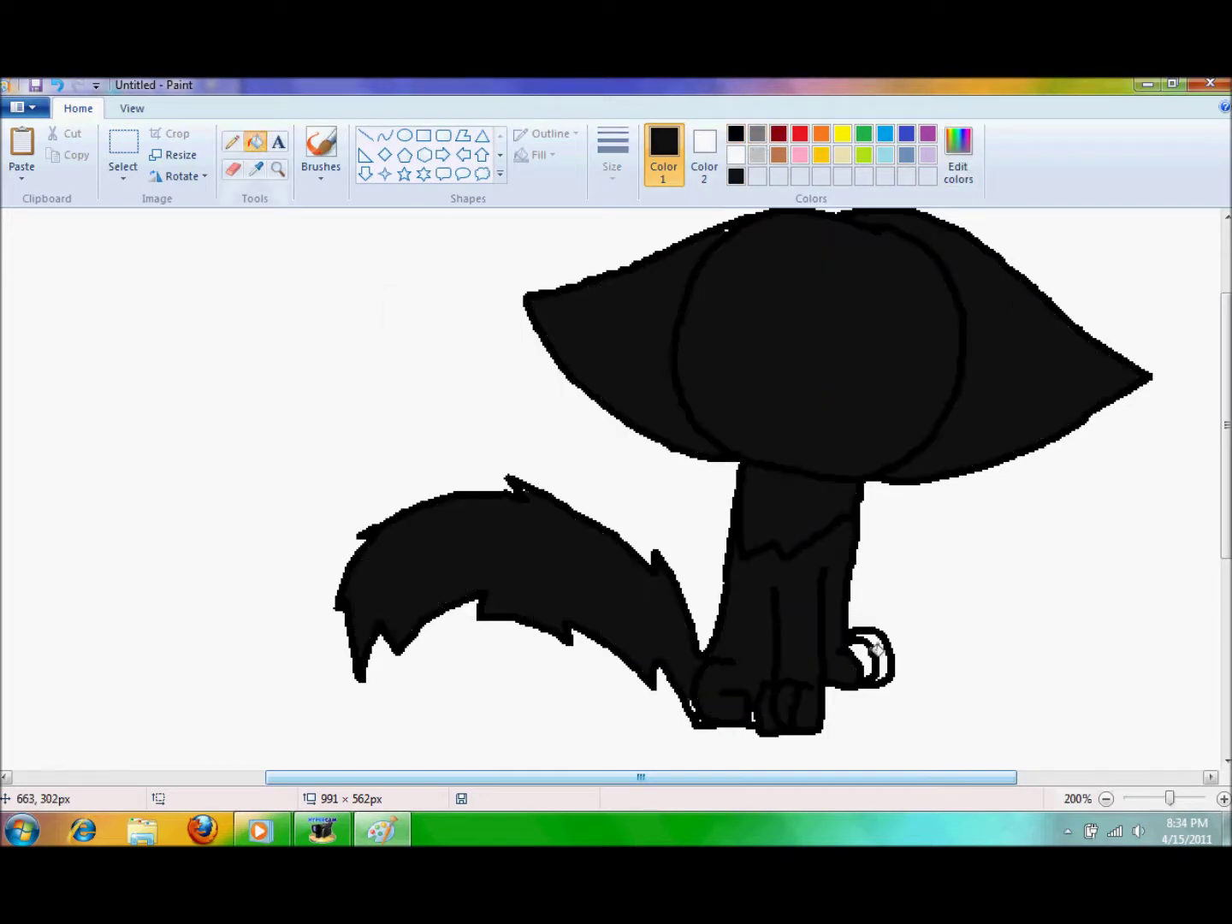
- Draw a stepped black fringe line across the lower part of the cat's face with the Pencil
click(1222, 798)
drag(727, 776, 893, 777)
click(734, 134)
click(232, 142)
mouse_move(1029, 318)
mouse_down()
mouse_move(1034, 465)
mouse_move(650, 443)
mouse_up()
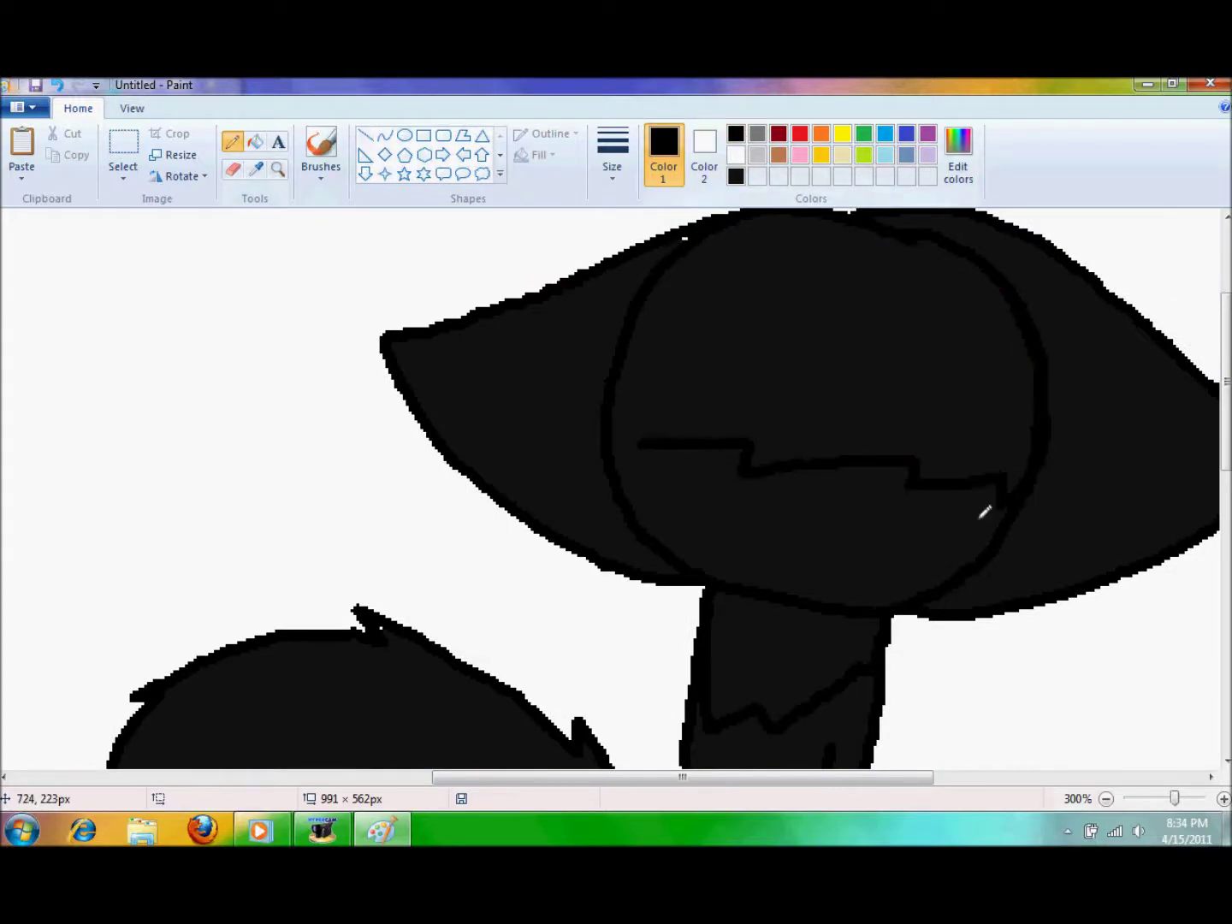
- Draw two oval eyes with small highlights below the fringe line and fill the ovals black
scroll(984, 513, up, 1)
scroll(778, 784, right, 5)
mouse_move(695, 572)
mouse_down()
mouse_move(745, 532)
mouse_move(843, 597)
mouse_up()
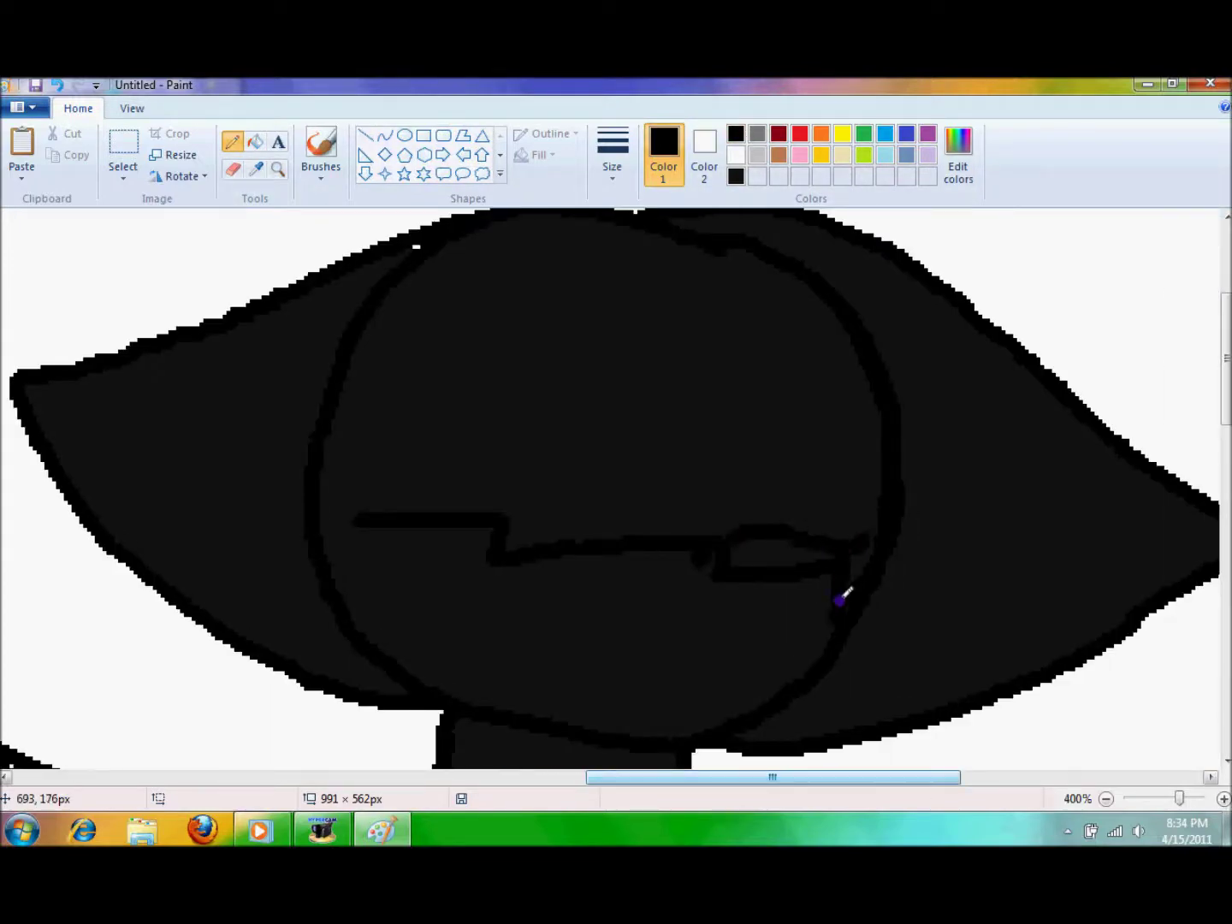
click(734, 176)
mouse_move(723, 572)
mouse_down()
mouse_move(815, 566)
mouse_move(795, 582)
mouse_move(712, 576)
mouse_move(741, 638)
mouse_move(793, 619)
mouse_move(802, 543)
mouse_move(774, 536)
mouse_move(800, 571)
mouse_up()
click(737, 135)
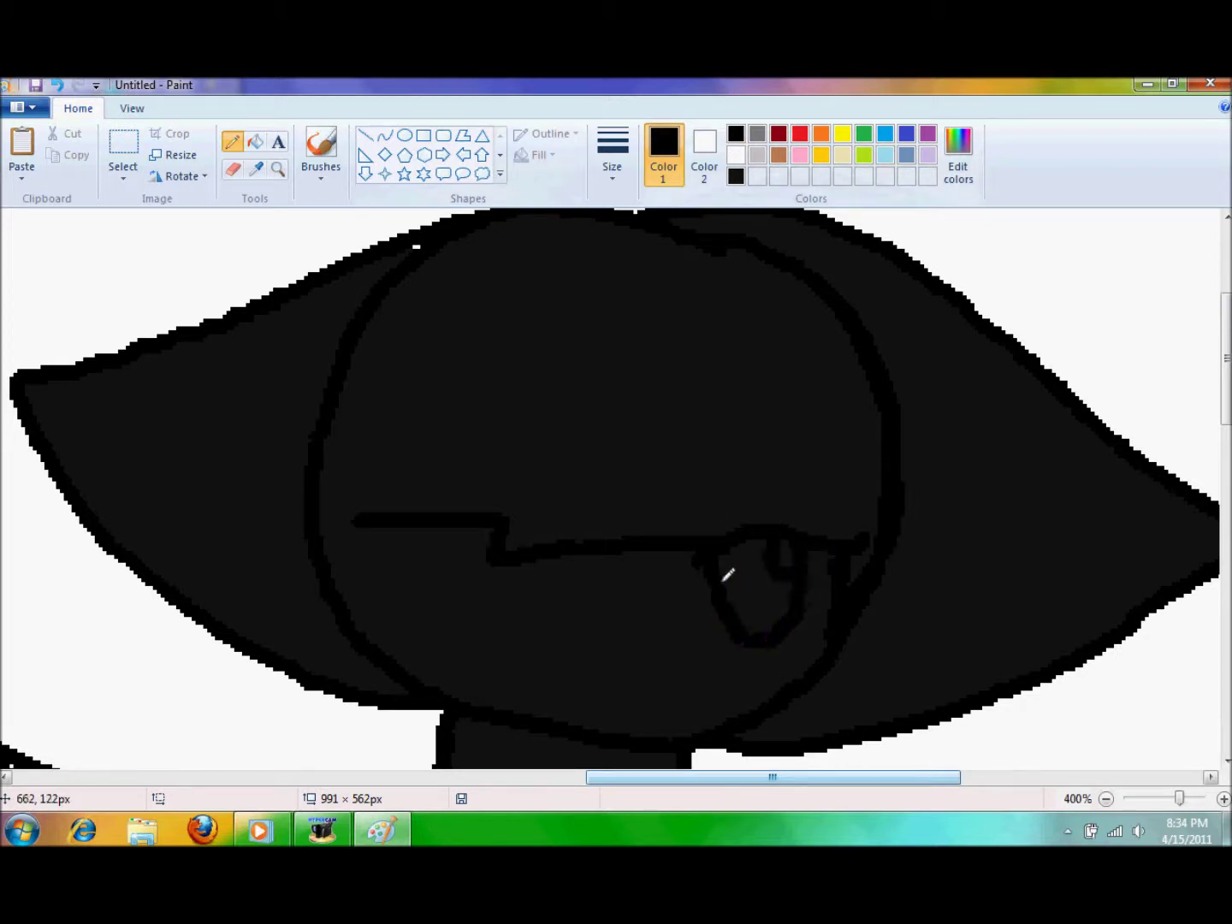
click(255, 142)
click(753, 595)
click(231, 141)
mouse_move(470, 543)
mouse_down()
mouse_move(377, 571)
mouse_move(350, 559)
mouse_move(382, 573)
mouse_move(400, 652)
mouse_move(443, 634)
mouse_move(466, 575)
mouse_move(439, 545)
mouse_move(452, 582)
mouse_up()
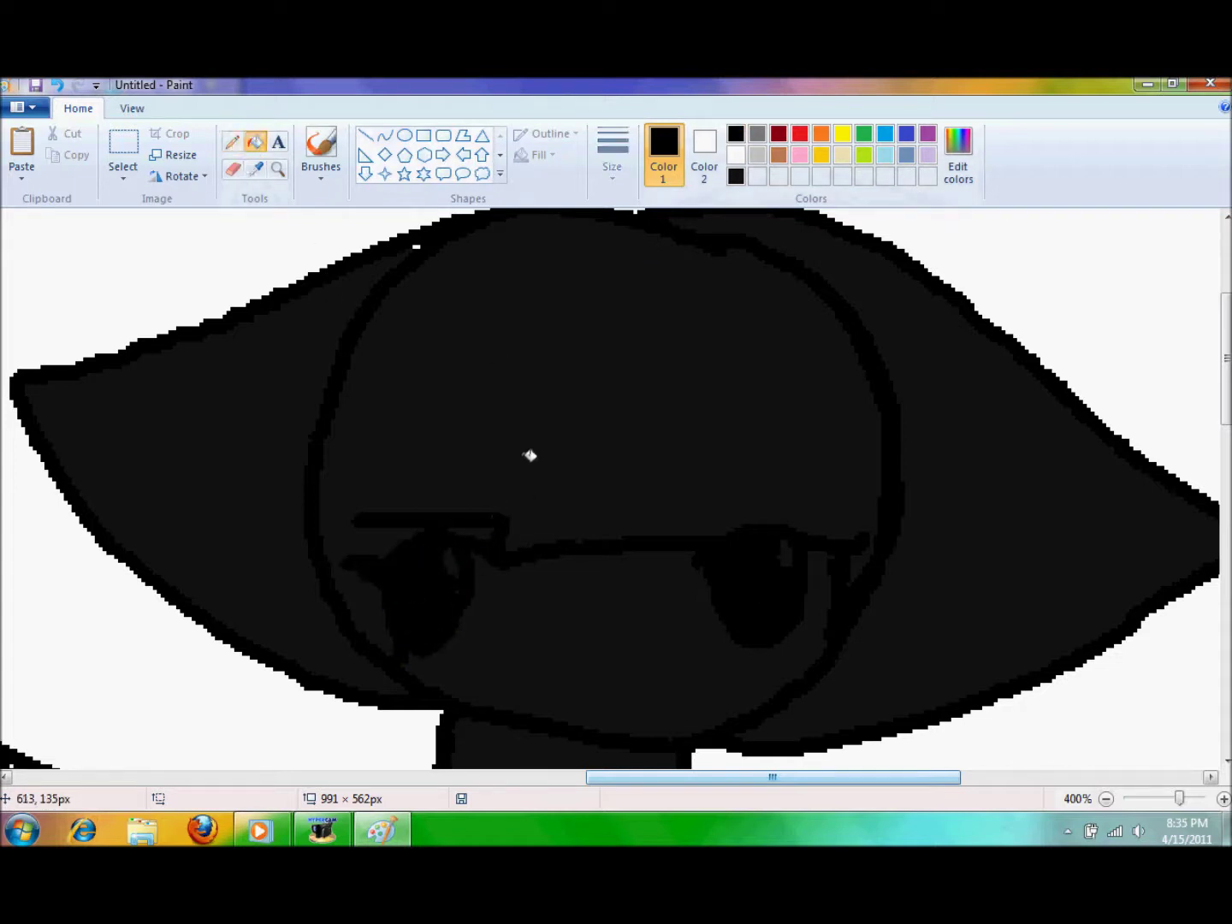
- Outline the whites of both eyes with a thin white line and fill them white
click(736, 155)
click(614, 161)
click(656, 206)
mouse_move(497, 566)
mouse_down()
mouse_move(462, 669)
mouse_move(415, 662)
mouse_up()
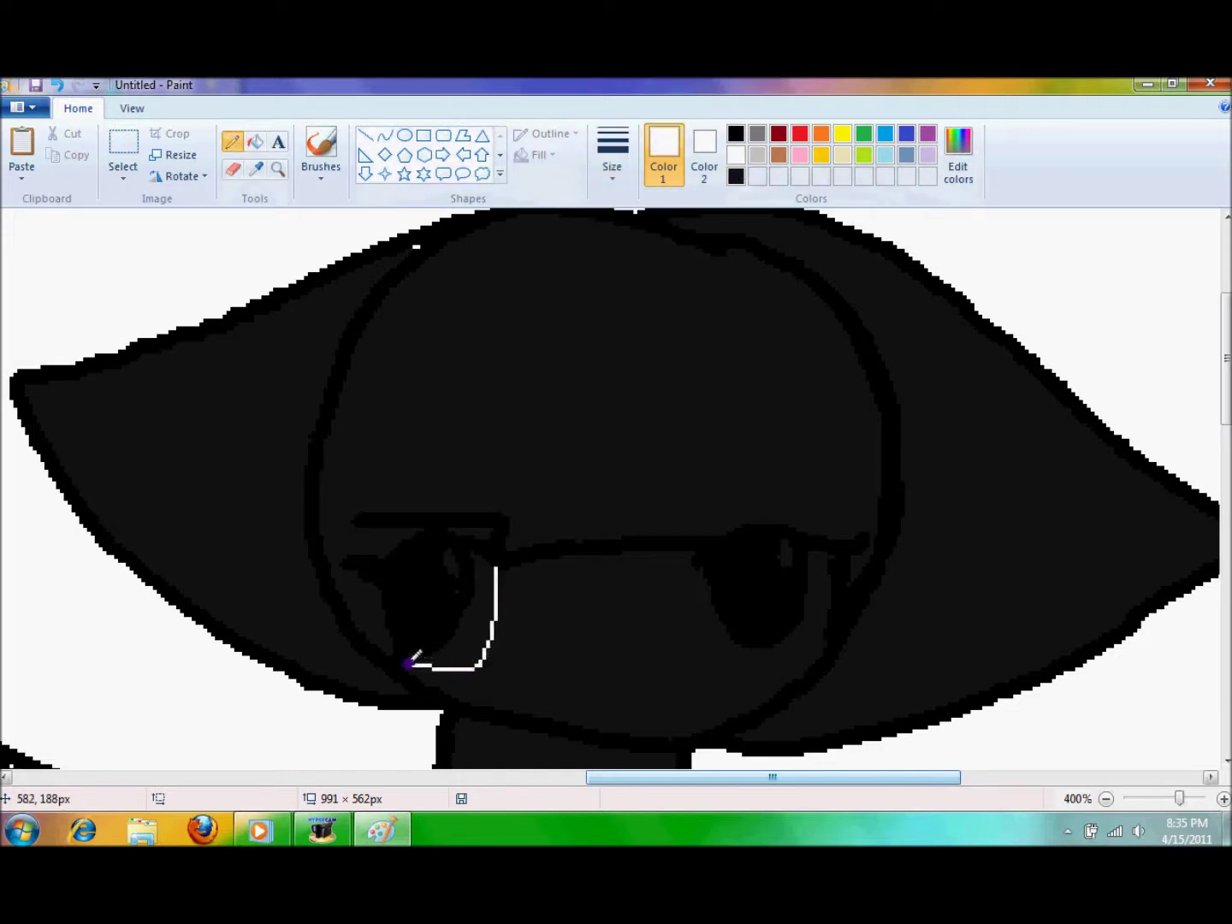
drag(712, 660, 826, 643)
click(256, 141)
click(473, 632)
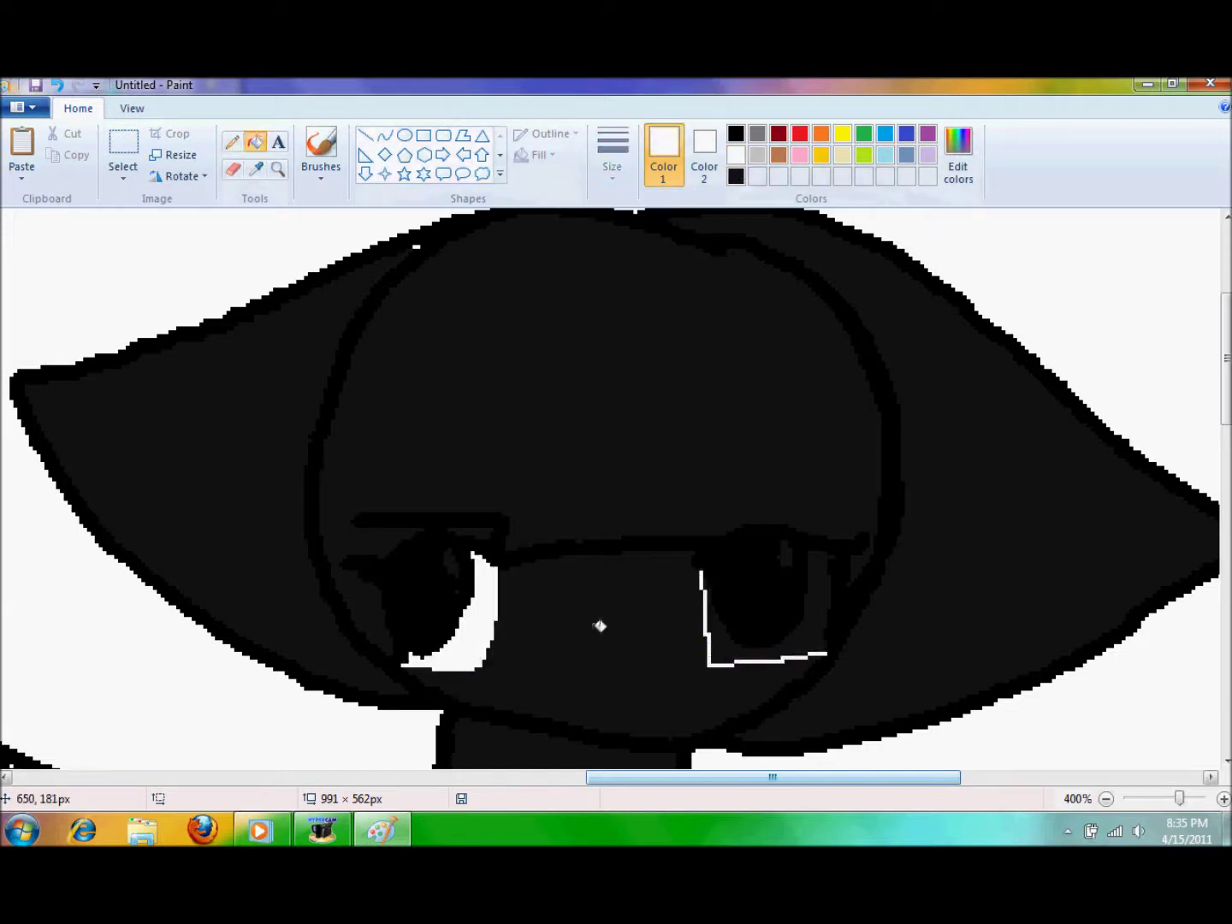
click(741, 648)
- Mix a custom dark green and brush it along the lower edges of both black irises
click(867, 137)
click(958, 154)
drag(818, 426, 817, 464)
click(437, 581)
click(321, 150)
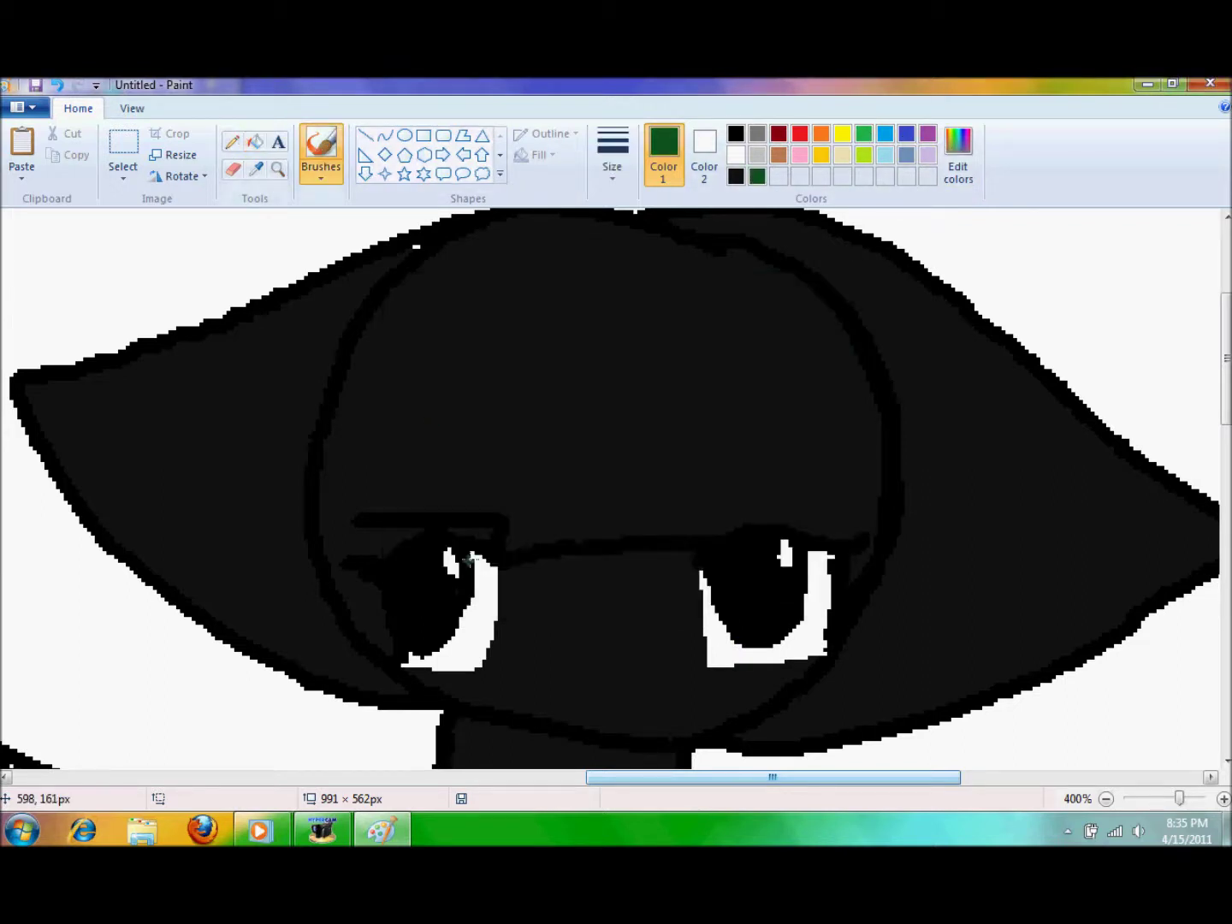
drag(473, 555, 437, 643)
mouse_move(707, 560)
mouse_down()
mouse_move(744, 639)
mouse_move(795, 597)
mouse_move(806, 540)
mouse_up()
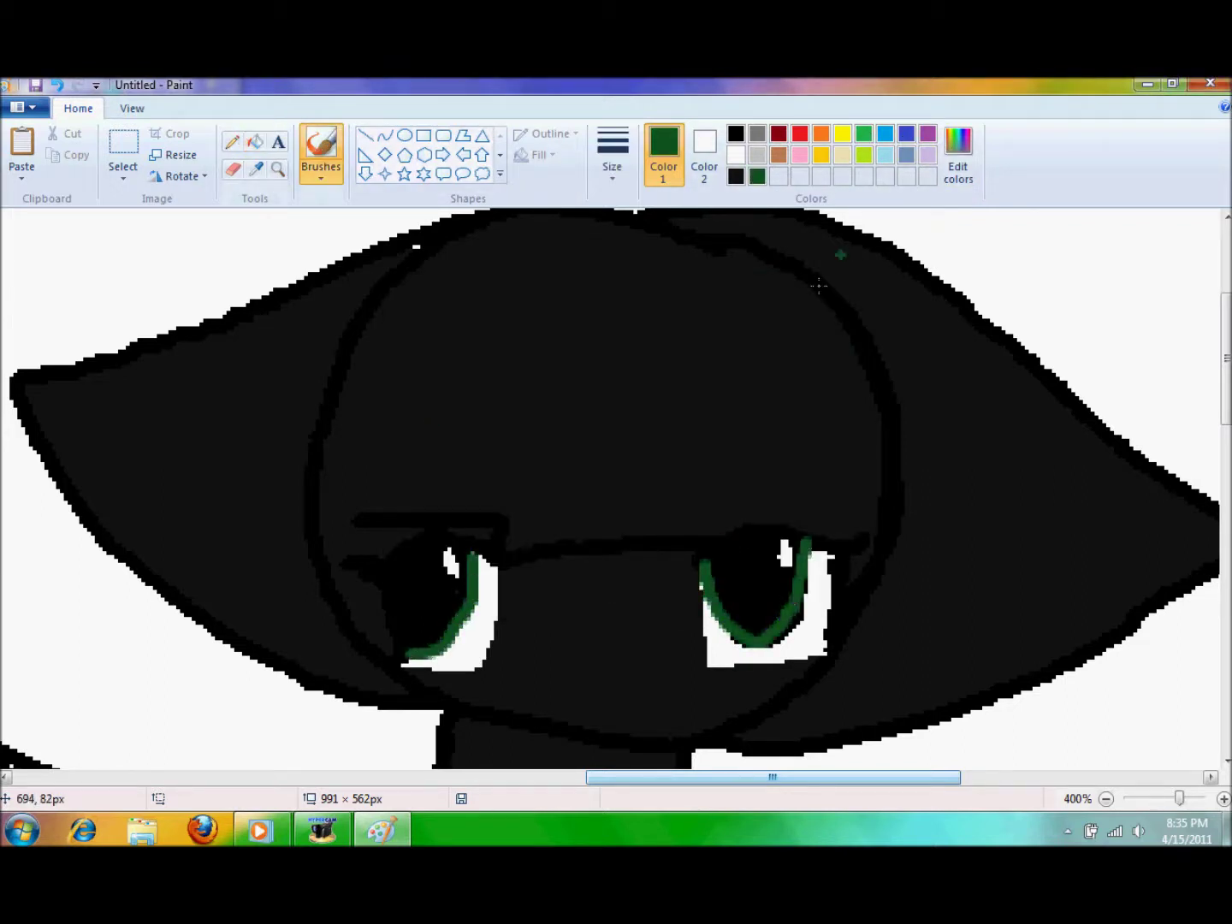
- Outline a tear pool under each eye in blue-grey and define a custom pale cyan (RGB 198, 255, 255)
click(906, 154)
click(231, 142)
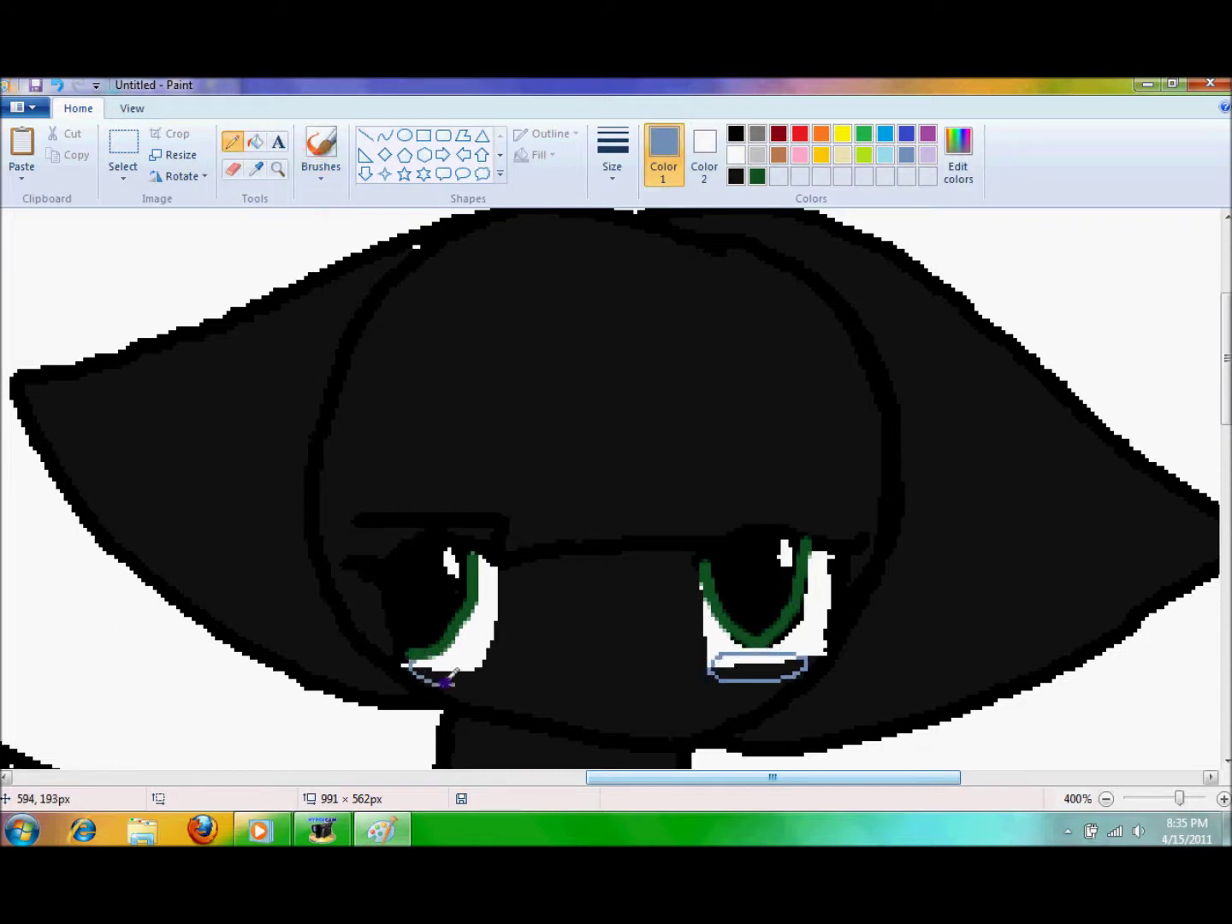
click(886, 154)
click(959, 154)
click(811, 409)
click(519, 341)
click(819, 353)
click(723, 580)
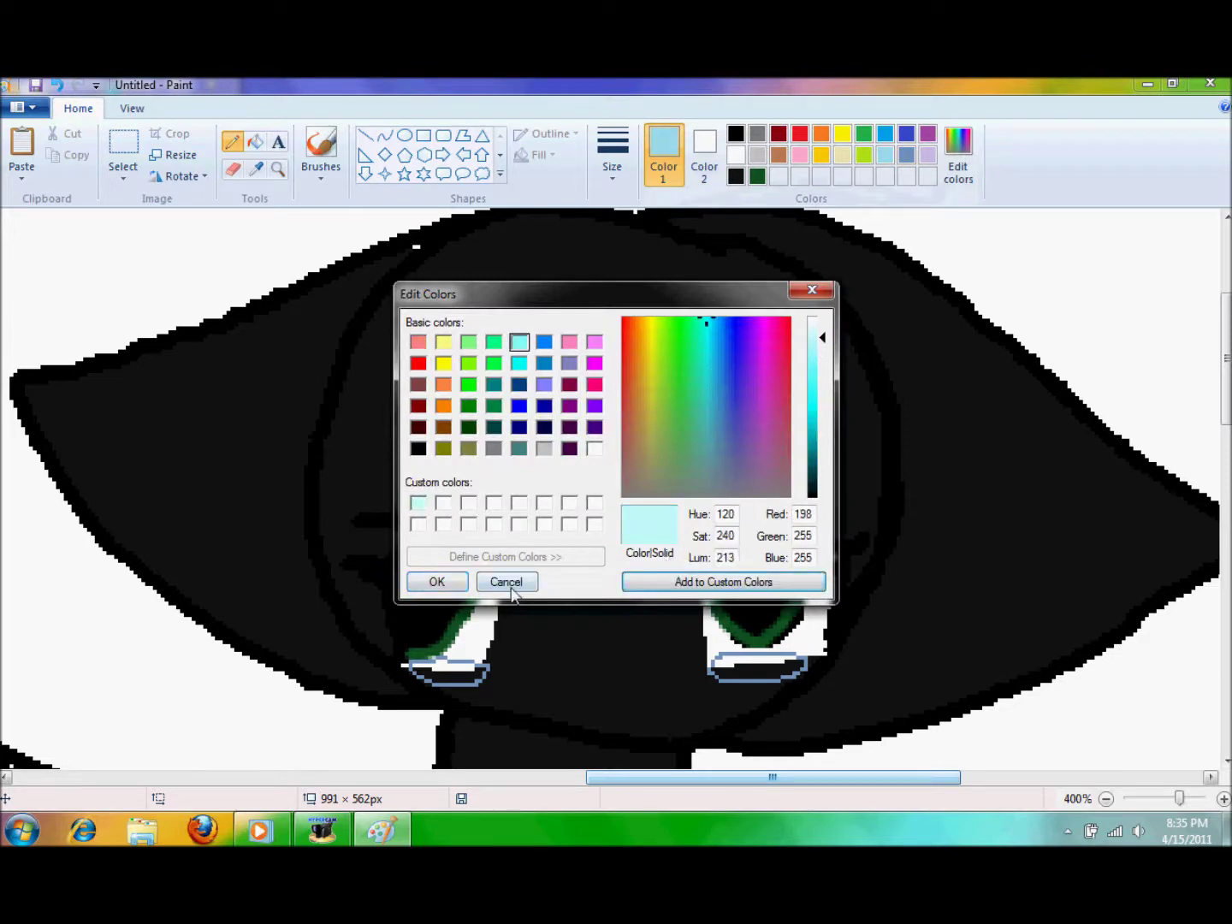
click(436, 582)
- Fill both tear pools with the custom pale cyan, undoing the first attempt and filling them again
click(255, 142)
click(450, 671)
click(773, 658)
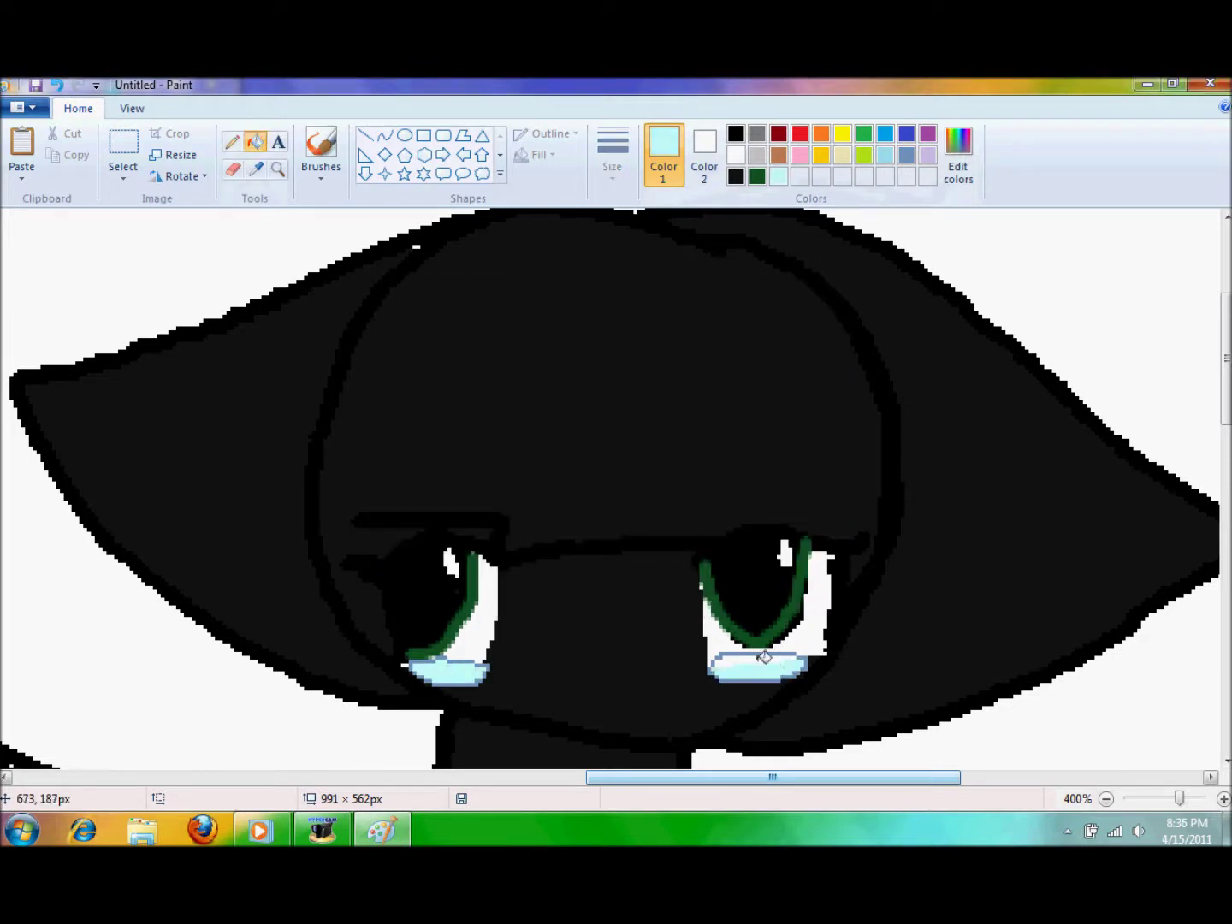
click(57, 85)
click(57, 84)
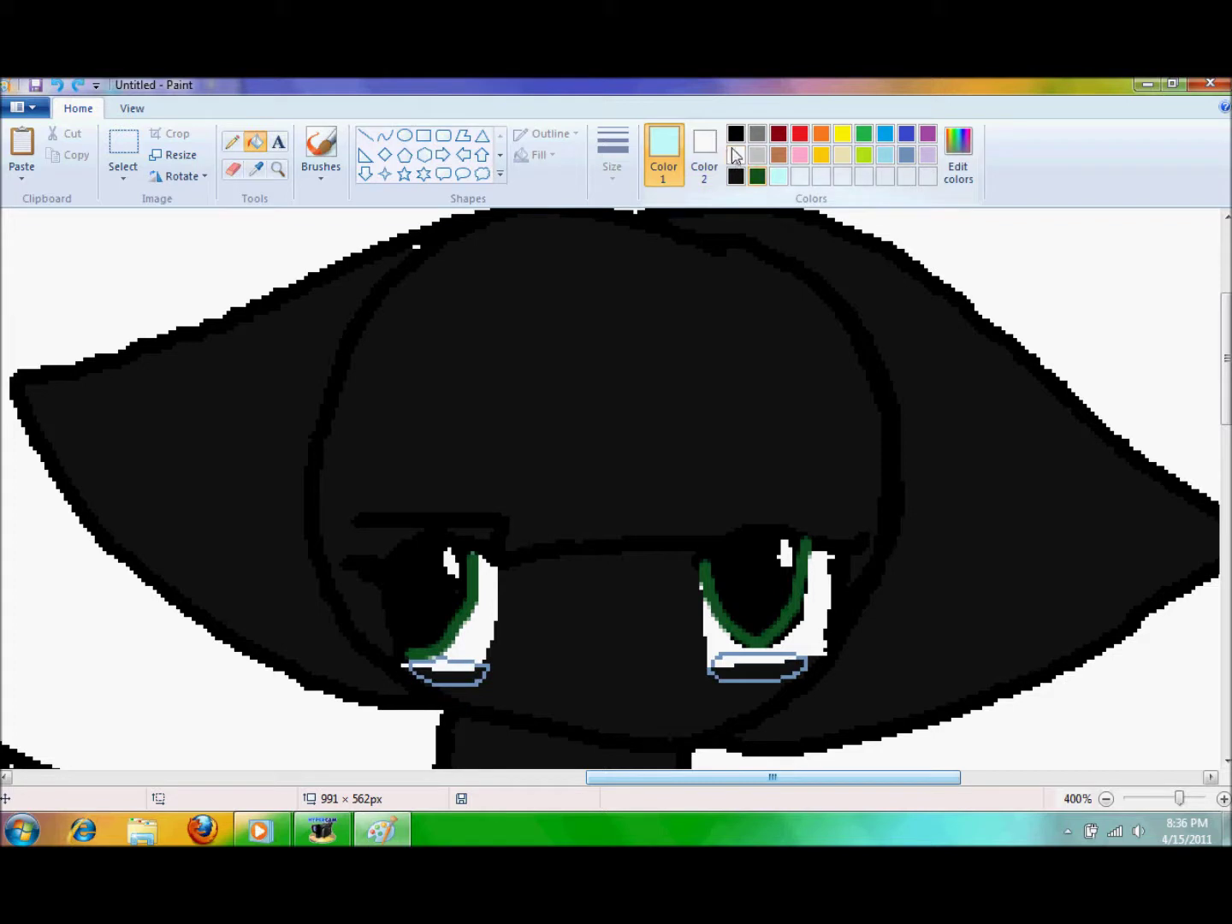
click(460, 661)
click(759, 666)
- Draw a small black nose and mouth line between the eyes with a thinner Pencil, undoing the unwanted mouth strokes
scroll(712, 297, down, 3)
click(734, 133)
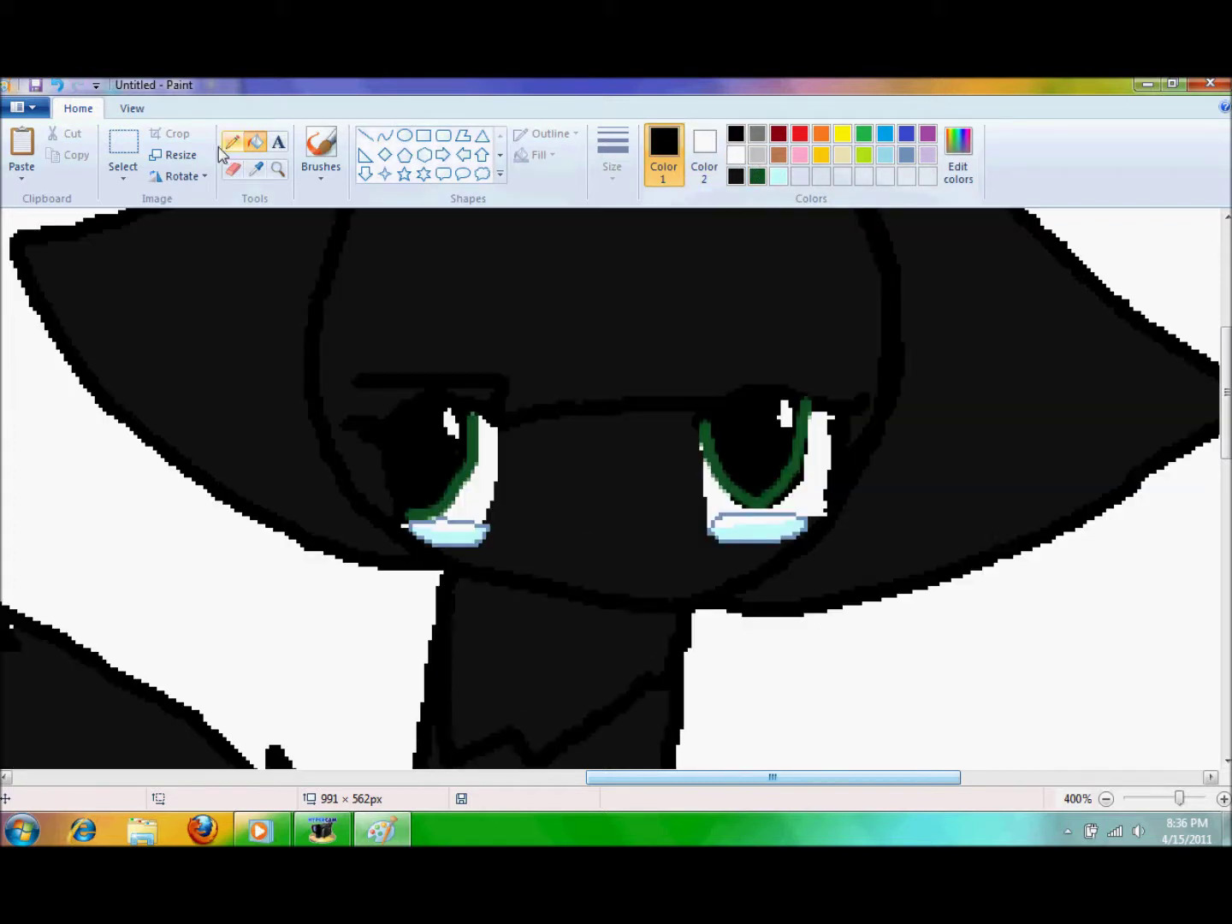
click(233, 142)
click(612, 157)
click(630, 333)
click(611, 157)
click(624, 284)
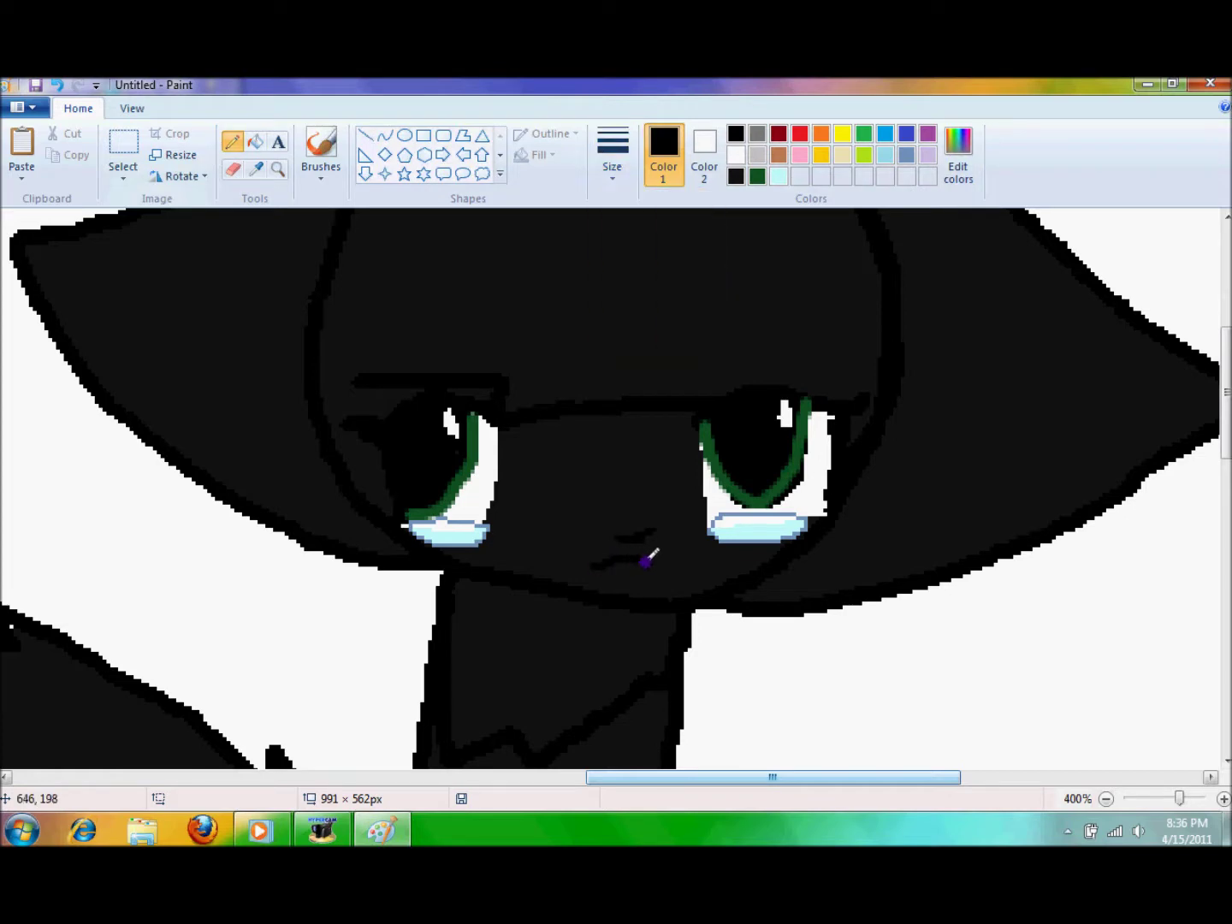
click(57, 85)
click(58, 85)
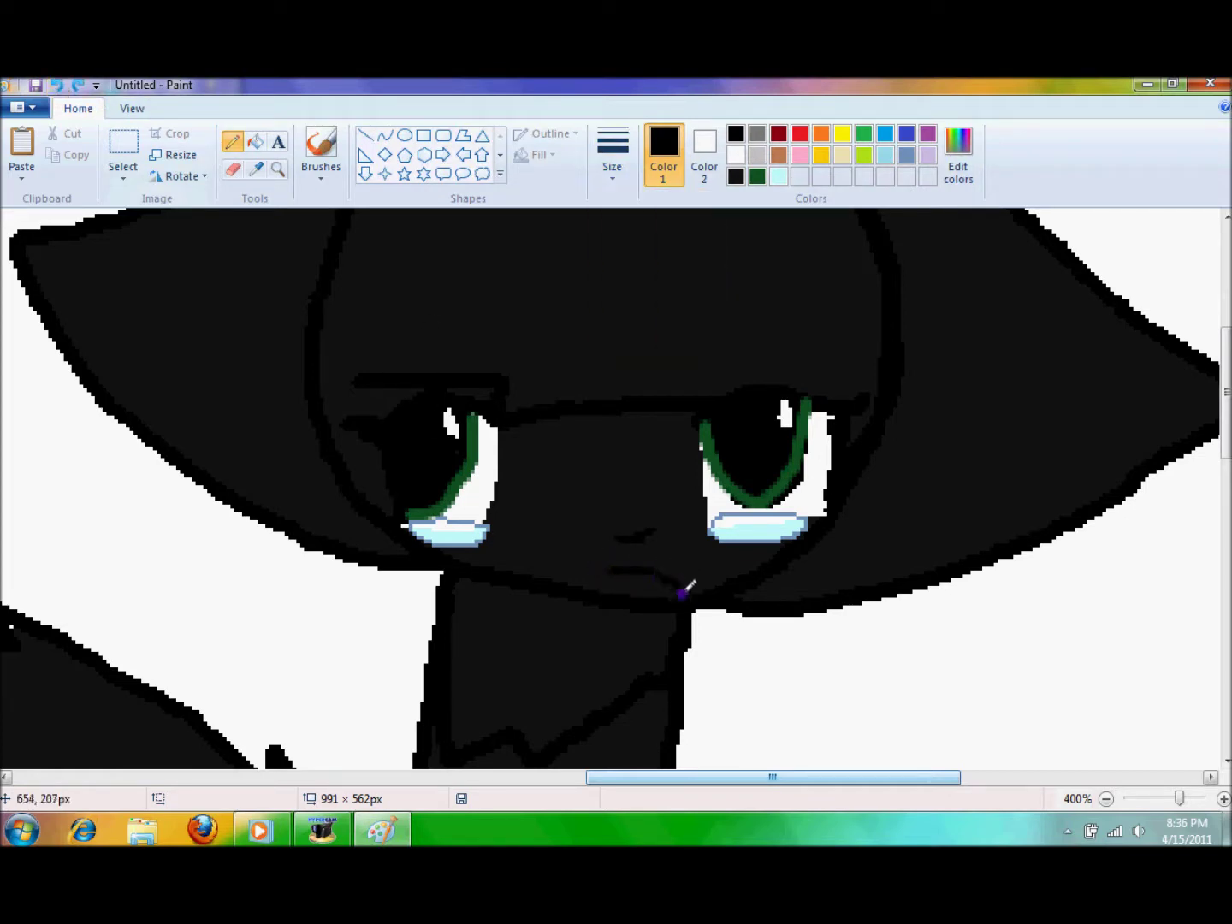
- Fill the upper and lower areas of the cat's mouth with white
click(735, 154)
click(255, 142)
click(641, 574)
click(646, 592)
scroll(954, 589, up, 3)
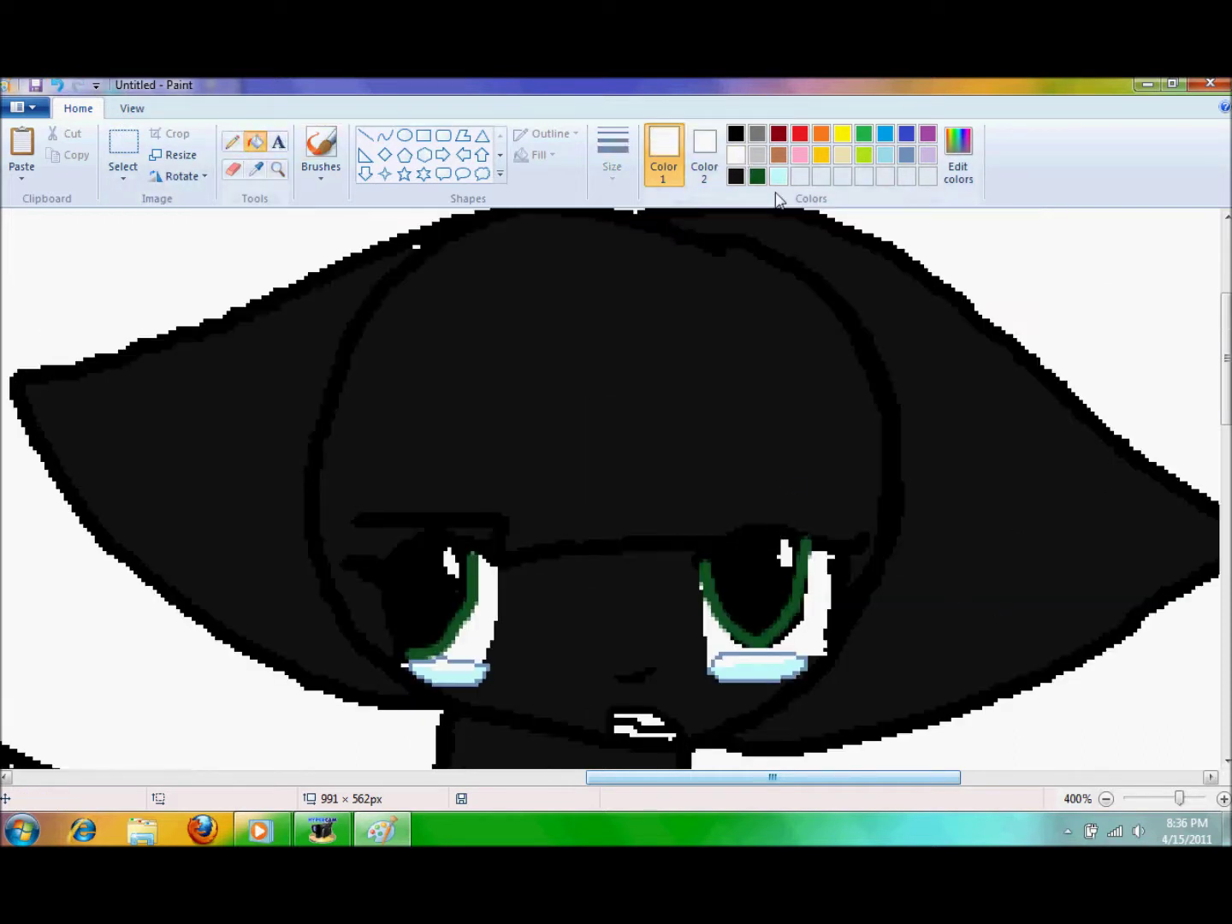
click(735, 133)
click(258, 830)
click(95, 178)
click(171, 84)
- Touch up the remaining white gaps around the cat's paws with the near-black colour, undoing the stray fill
scroll(650, 342, down, 6)
click(725, 583)
click(57, 85)
click(232, 142)
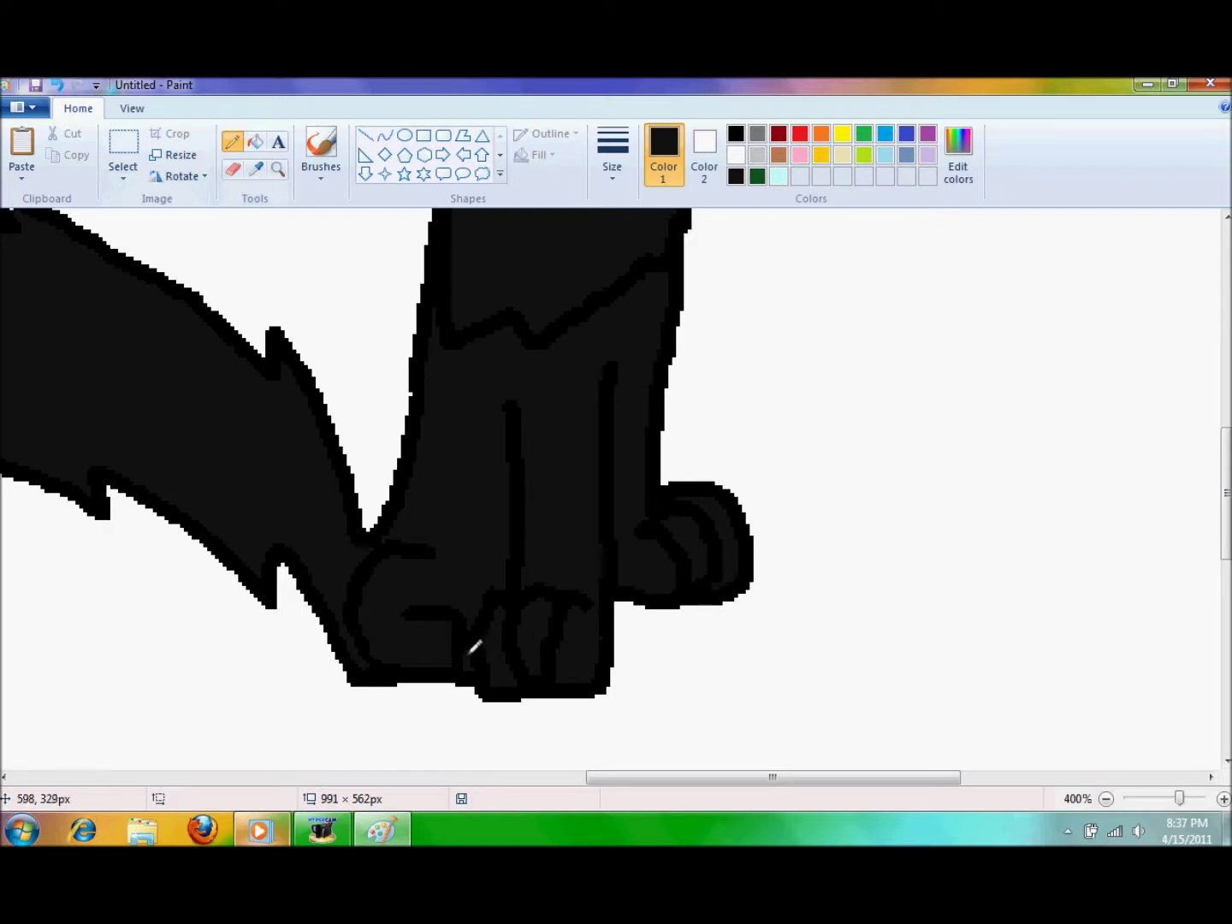
- Choose the Pencil's line thickness and mix a custom dark orange-brown as the drawing colour
click(1105, 798)
click(1105, 797)
click(1105, 797)
click(612, 166)
click(612, 325)
click(778, 154)
click(958, 154)
click(811, 471)
click(722, 580)
click(442, 384)
click(812, 432)
click(437, 581)
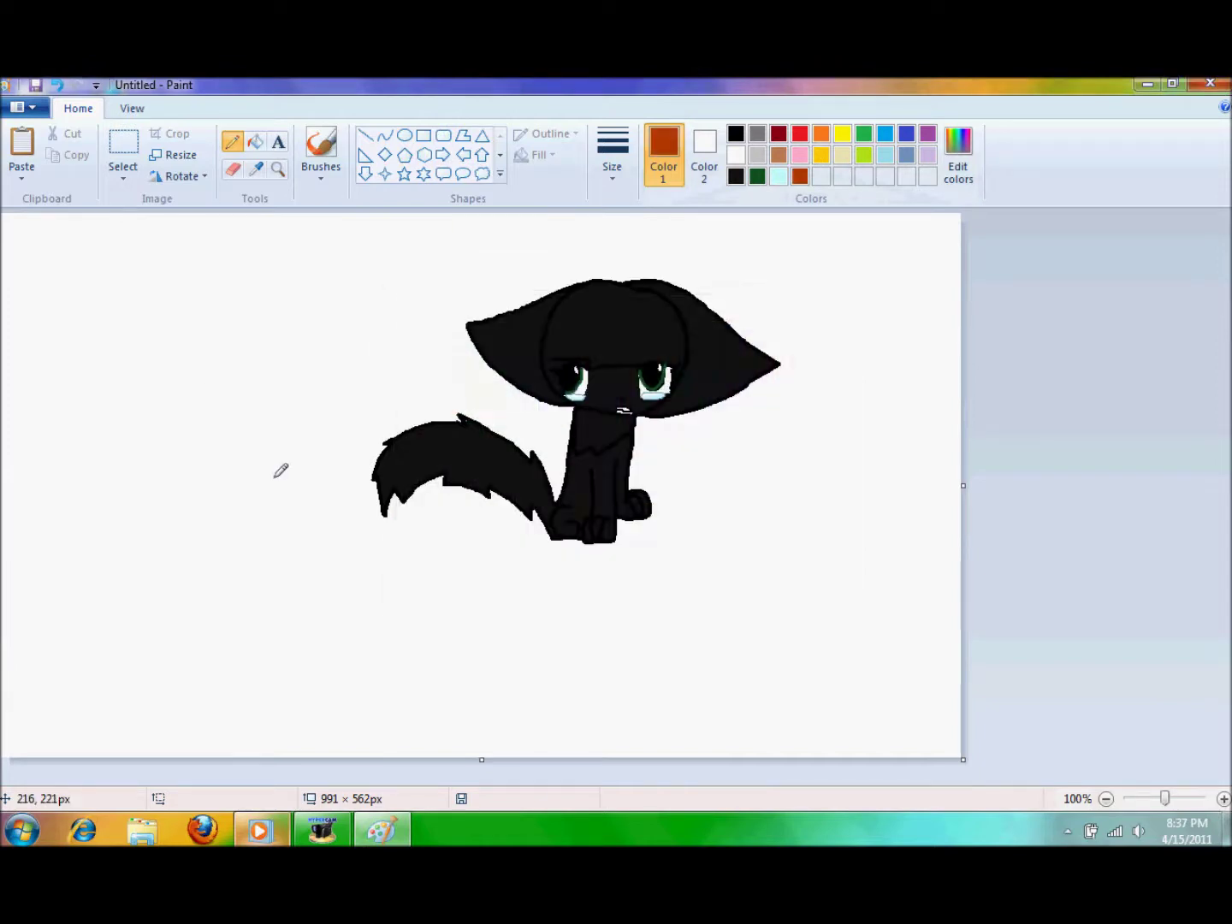
- Draw a second cat's head, ears, fringe line and chest fur in dark orange-brown beside the black cat
mouse_move(231, 349)
mouse_down()
mouse_move(159, 351)
mouse_move(119, 395)
mouse_up()
key(ctrl+z)
mouse_move(201, 357)
mouse_down()
mouse_move(97, 405)
mouse_move(185, 501)
mouse_move(233, 363)
mouse_move(189, 359)
mouse_move(299, 435)
mouse_move(205, 427)
mouse_move(128, 456)
mouse_up()
mouse_move(139, 353)
mouse_down()
mouse_move(43, 426)
mouse_move(53, 461)
mouse_move(133, 503)
mouse_up()
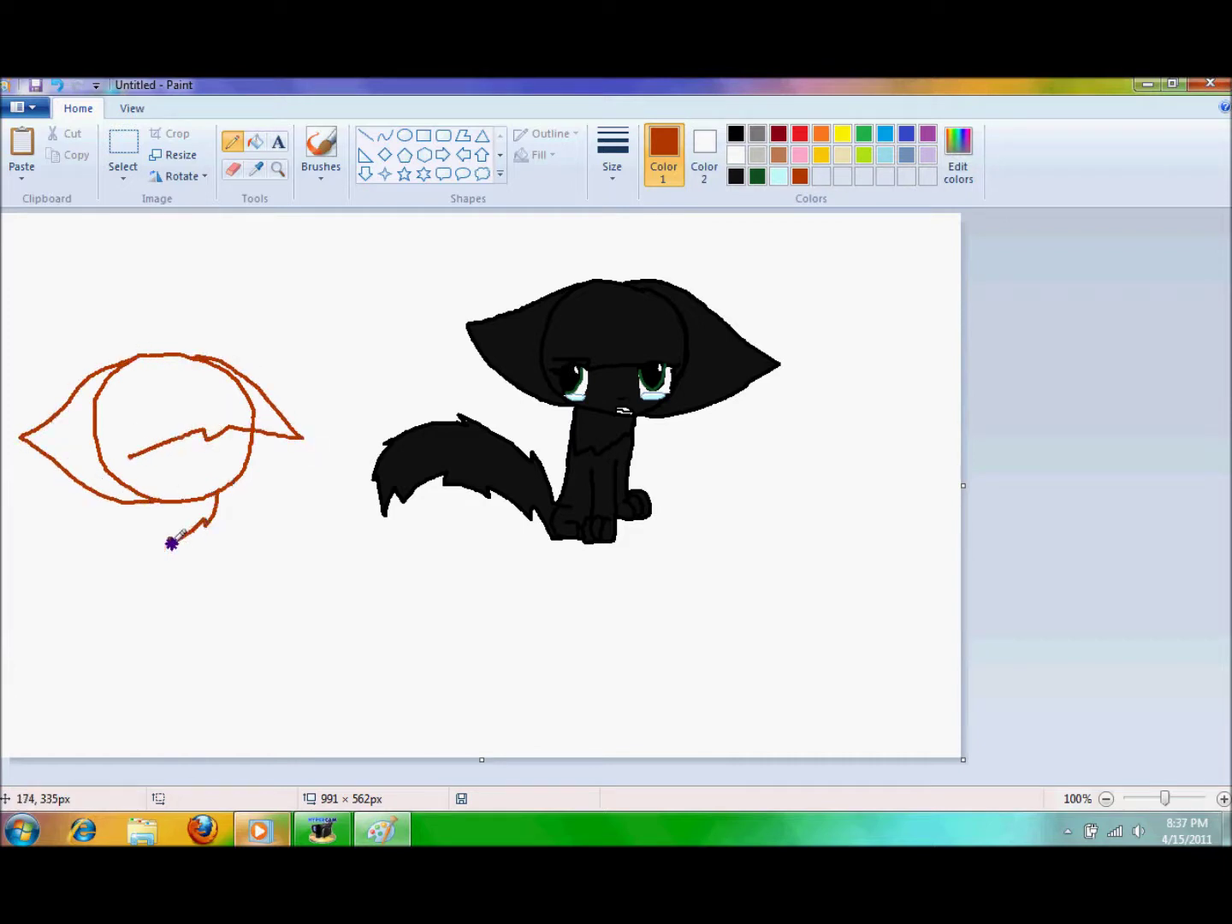
- Erase the part of the second cat's head circle that separates the fringe from the ear
click(1223, 798)
click(232, 168)
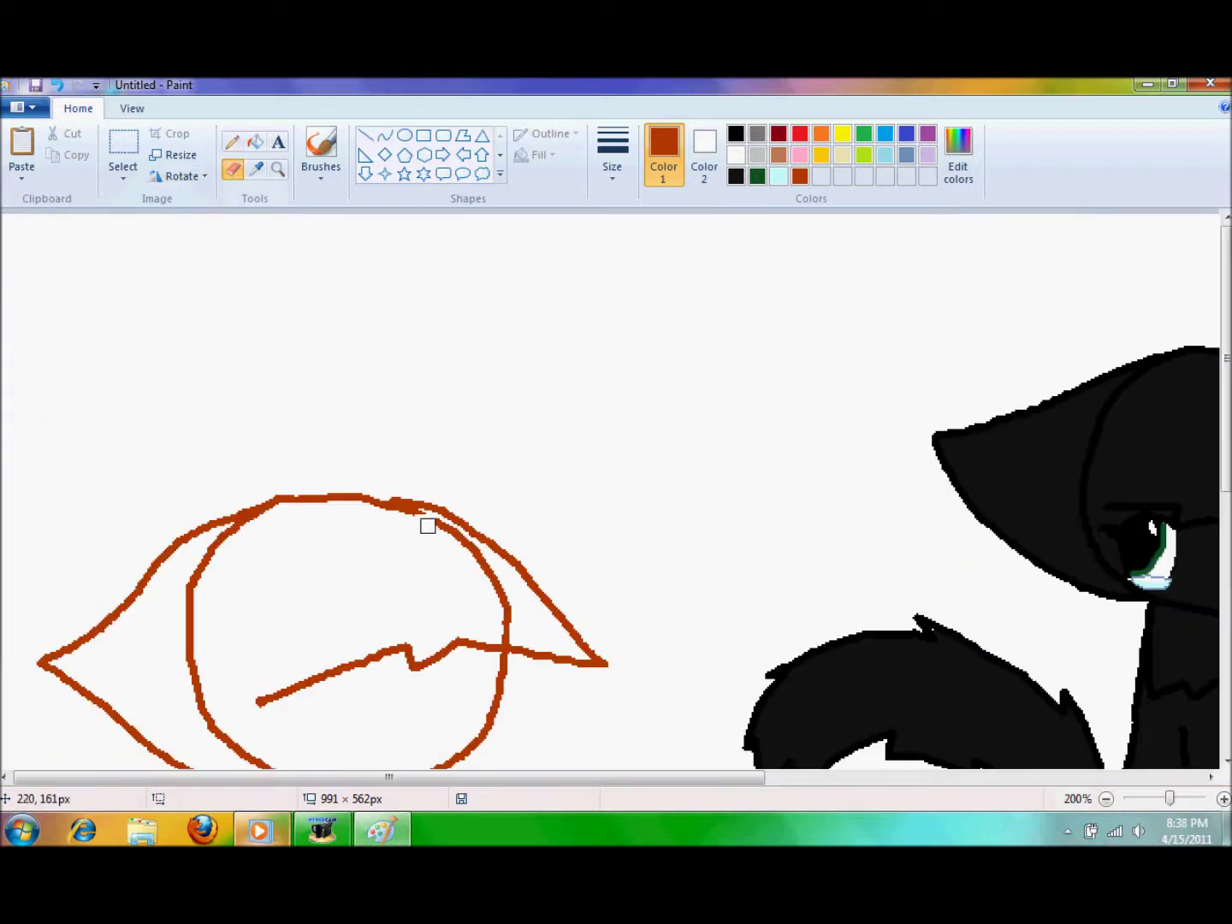
mouse_move(422, 523)
mouse_down()
mouse_move(484, 563)
mouse_move(509, 638)
mouse_up()
- Fill the second cat's head and ears with orange and its chest fur with light beige
click(820, 133)
click(255, 142)
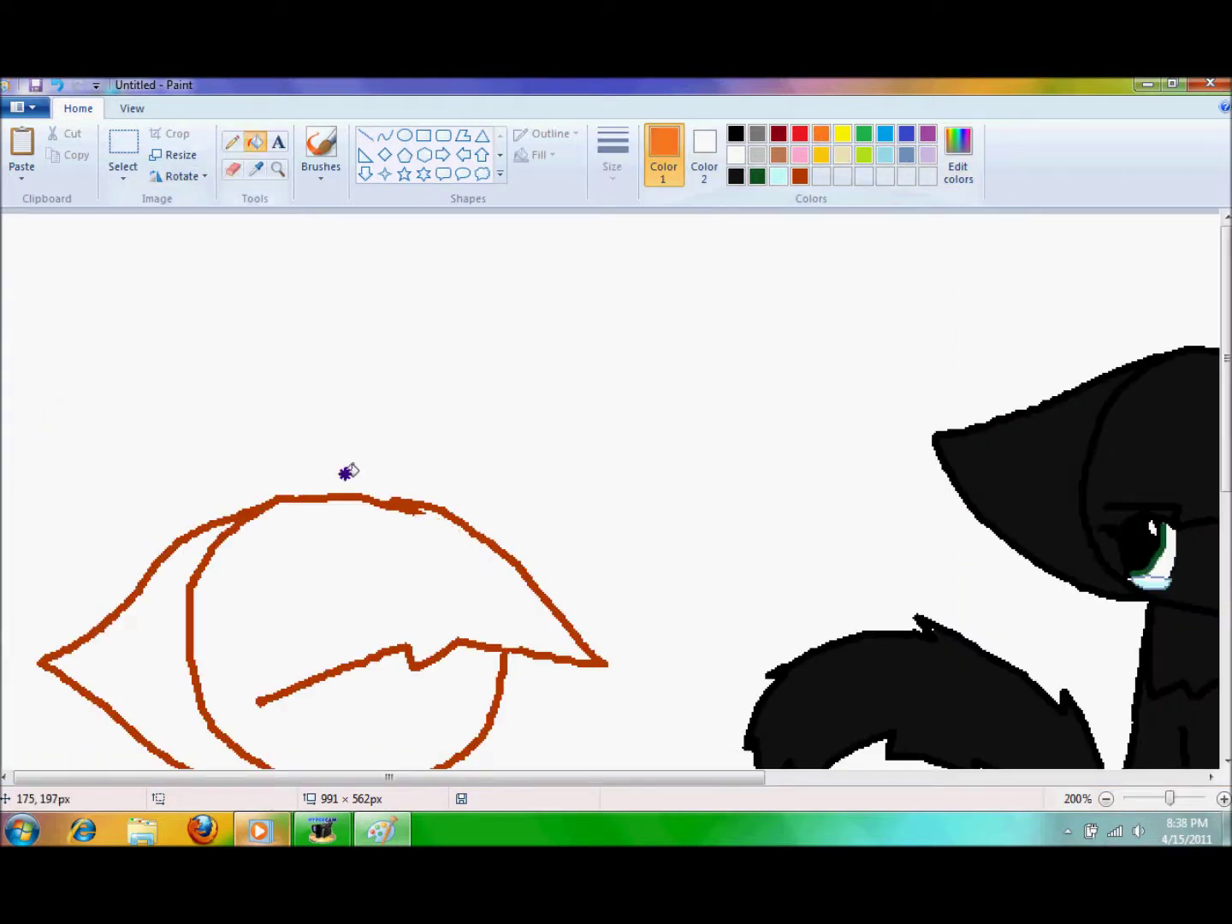
click(317, 586)
scroll(316, 586, down, 3)
click(318, 586)
click(844, 155)
scroll(331, 439, down, 3)
click(330, 440)
- Draw the second cat's two outstretched front legs and paws in dark orange-brown, undoing the rejected strokes
click(231, 142)
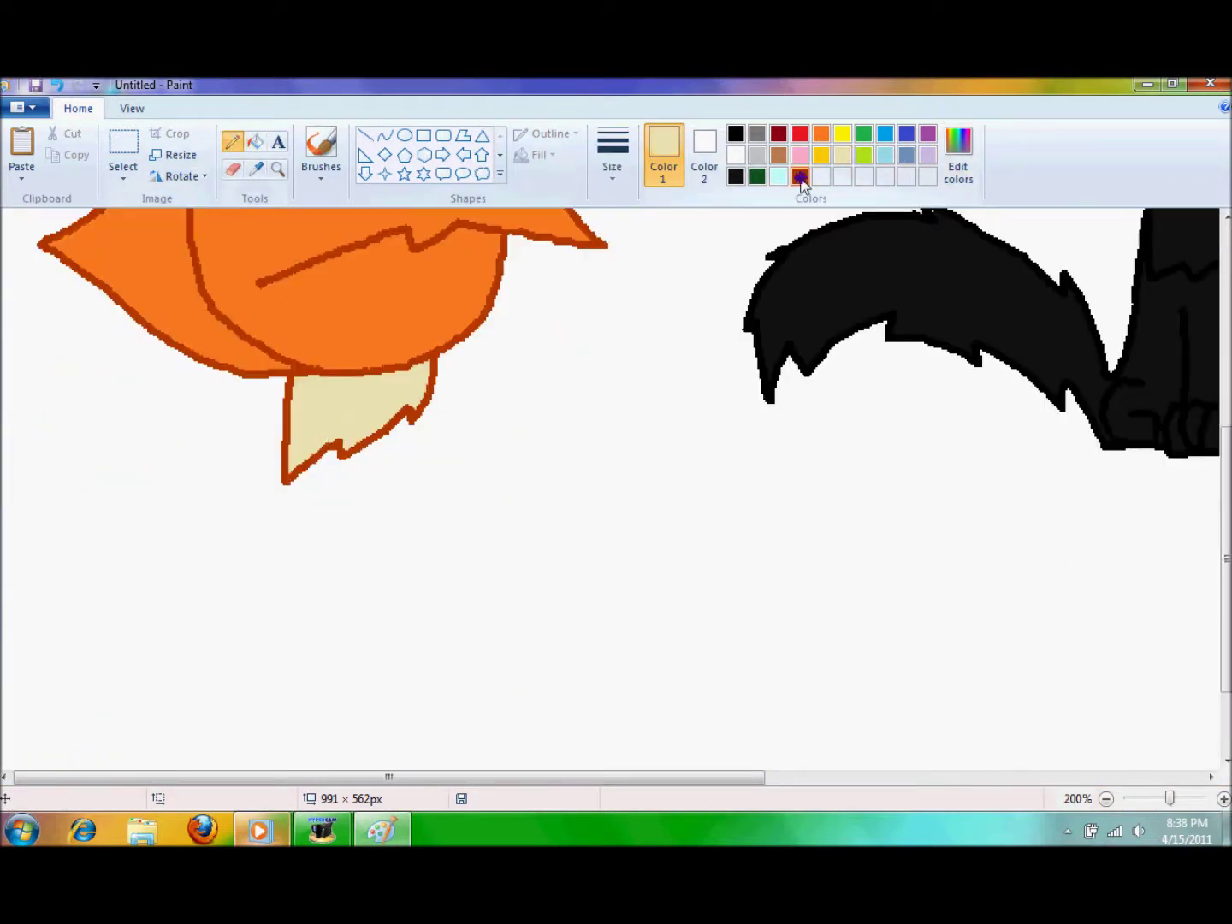
click(799, 175)
drag(436, 367, 541, 412)
click(56, 84)
mouse_move(438, 358)
mouse_down()
mouse_move(606, 481)
mouse_move(635, 471)
mouse_move(643, 515)
mouse_move(596, 484)
mouse_move(643, 517)
mouse_move(597, 514)
mouse_move(586, 489)
mouse_move(609, 520)
mouse_move(566, 526)
mouse_move(450, 434)
mouse_move(460, 624)
mouse_move(433, 589)
mouse_move(443, 626)
mouse_move(418, 625)
mouse_move(418, 594)
mouse_move(399, 624)
mouse_move(393, 488)
mouse_up()
key(ctrl+z)
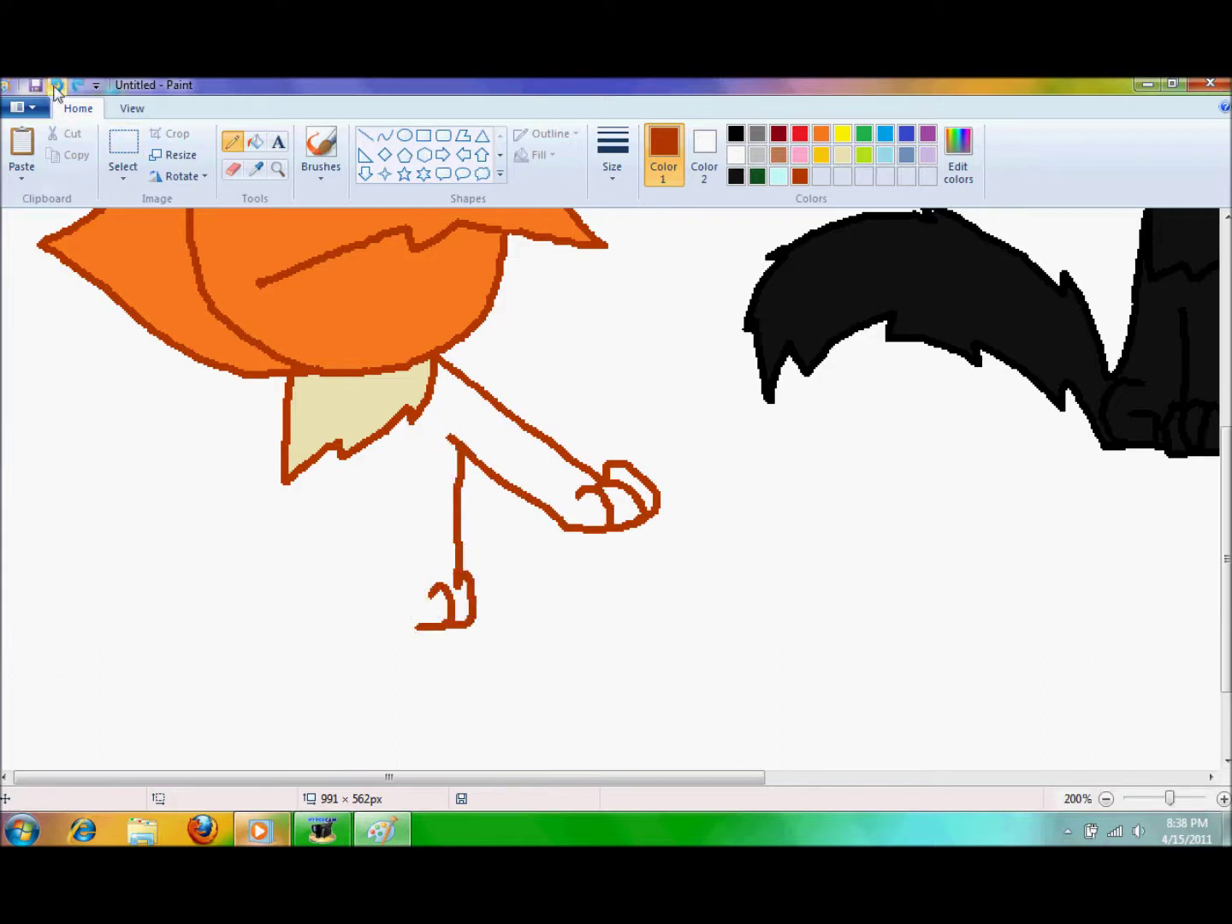
key(ctrl+z)
mouse_move(411, 452)
mouse_down()
mouse_move(444, 503)
mouse_move(519, 564)
mouse_move(548, 559)
mouse_move(543, 582)
mouse_move(551, 540)
mouse_move(559, 580)
mouse_up()
- Draw the second cat's back, belly, hind legs and the start of its tail in dark orange-brown
scroll(385, 512, up, 3)
scroll(309, 376, down, 3)
mouse_move(287, 389)
mouse_down()
mouse_move(245, 447)
mouse_move(107, 512)
mouse_move(2, 484)
mouse_up()
mouse_move(438, 504)
mouse_down()
mouse_move(168, 600)
mouse_move(134, 659)
mouse_move(156, 670)
mouse_move(112, 667)
mouse_move(127, 689)
mouse_move(81, 688)
mouse_move(104, 669)
mouse_move(101, 608)
mouse_up()
mouse_move(68, 685)
mouse_down()
mouse_move(11, 657)
mouse_move(33, 582)
mouse_move(2, 588)
mouse_up()
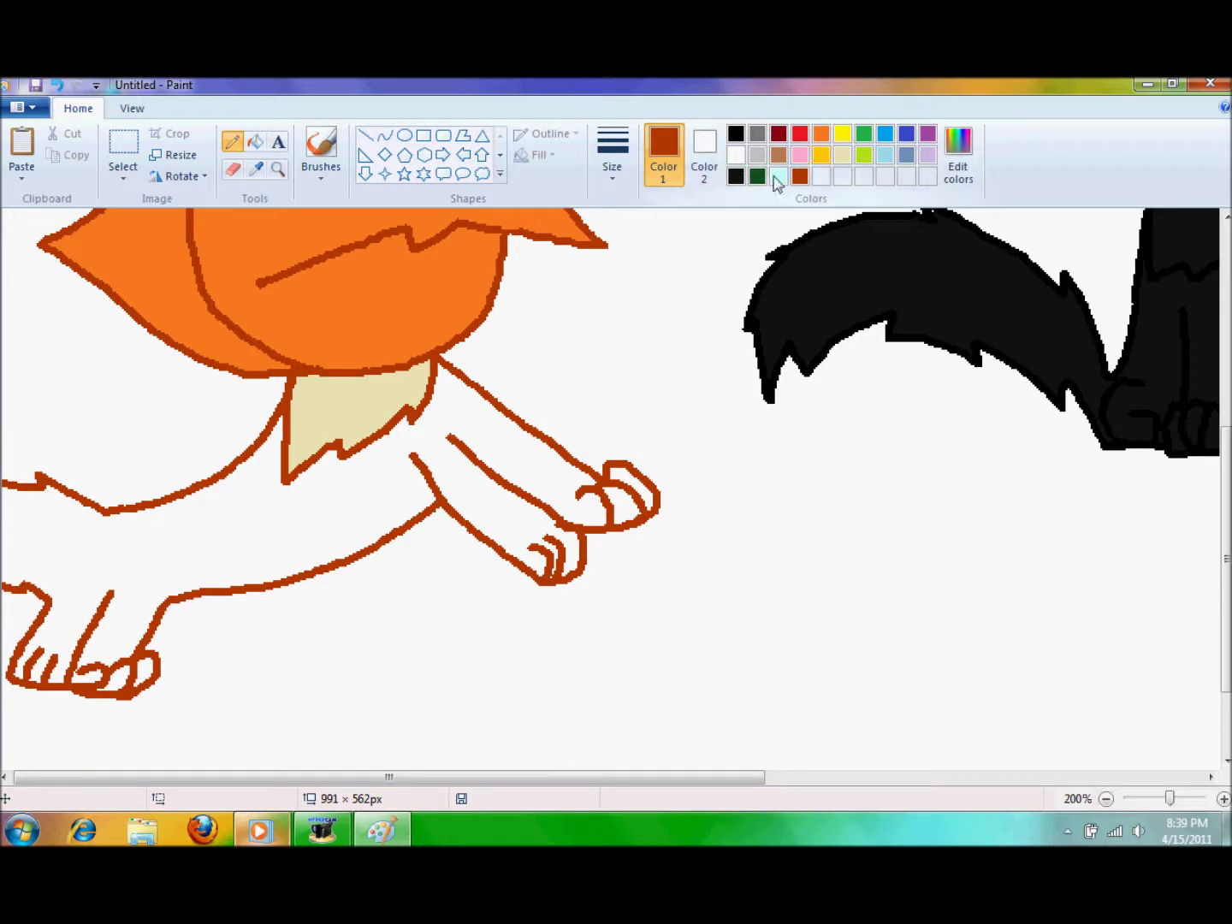
- Fill the second cat's body, legs and individual toes with orange
click(819, 133)
click(255, 142)
click(245, 528)
click(627, 476)
click(142, 672)
click(116, 676)
click(88, 675)
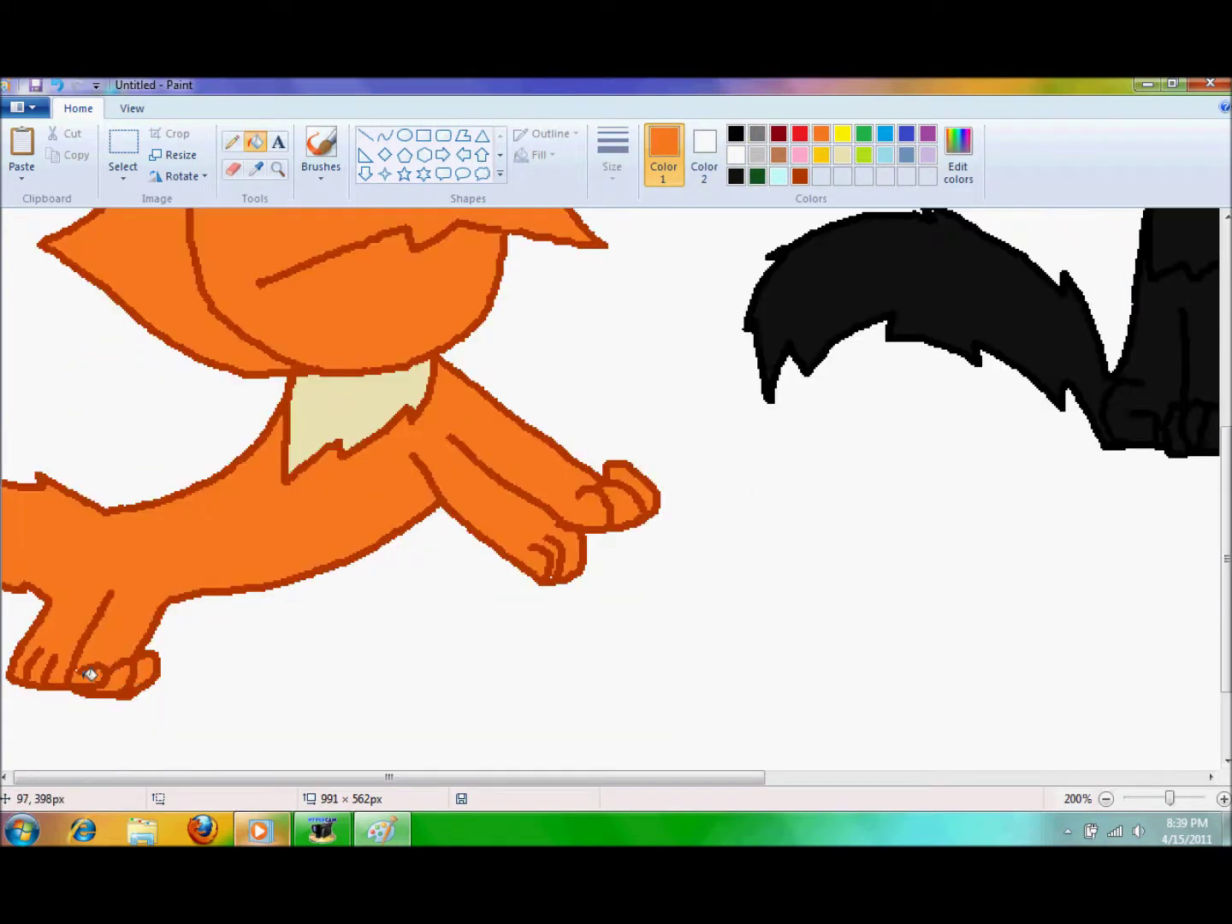
- Draw the orange cat's eye outlines and narrow pupils in black below the fringe, plus its small nose and mouth
scroll(88, 674, up, 4)
click(737, 134)
click(1222, 799)
click(231, 141)
scroll(428, 462, down, 3)
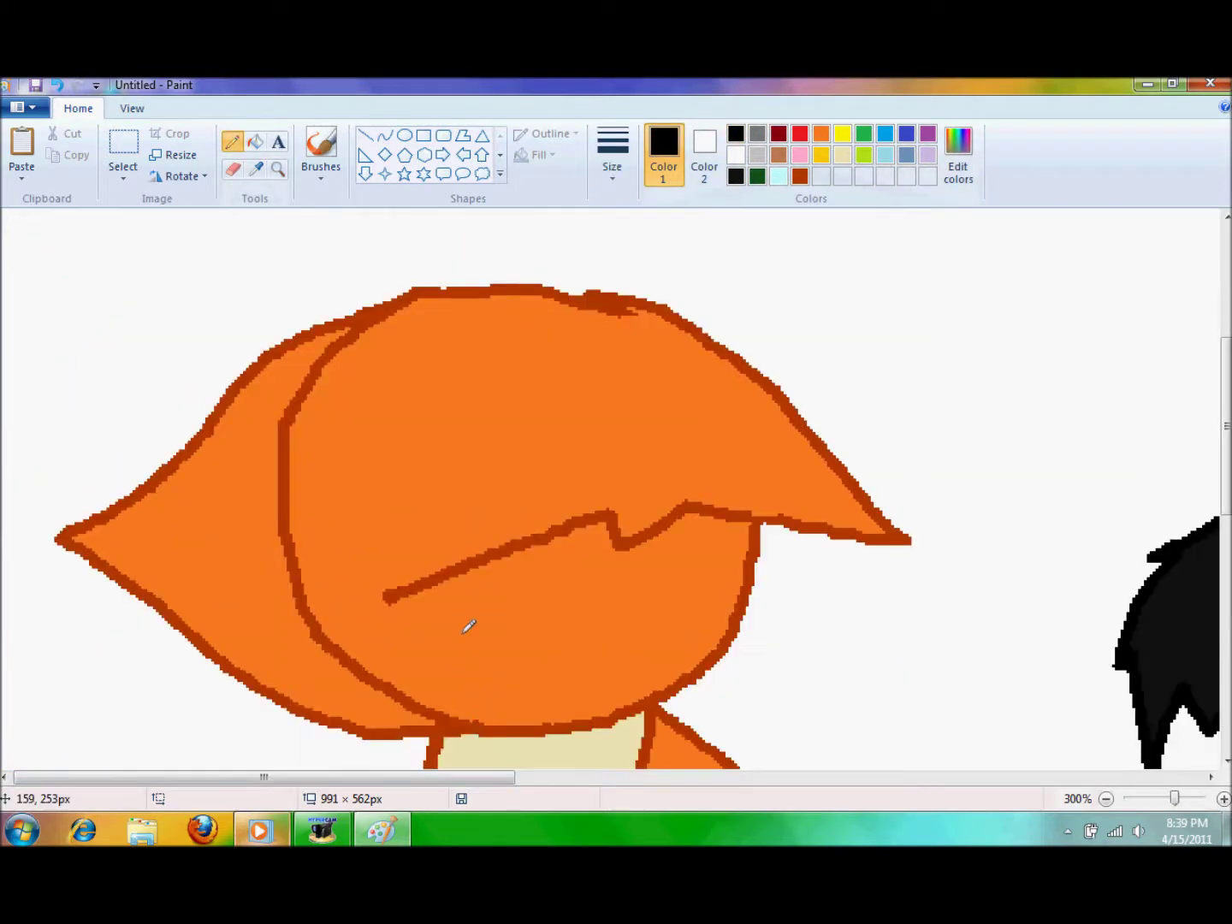
mouse_move(488, 596)
mouse_down()
mouse_move(394, 583)
mouse_move(382, 648)
mouse_move(419, 691)
mouse_up()
mouse_move(447, 604)
mouse_down()
mouse_move(460, 632)
mouse_move(464, 599)
mouse_up()
key(ctrl+z)
mouse_move(628, 560)
mouse_down()
mouse_move(709, 523)
mouse_move(738, 609)
mouse_up()
drag(710, 547, 714, 581)
scroll(613, 500, down, 3)
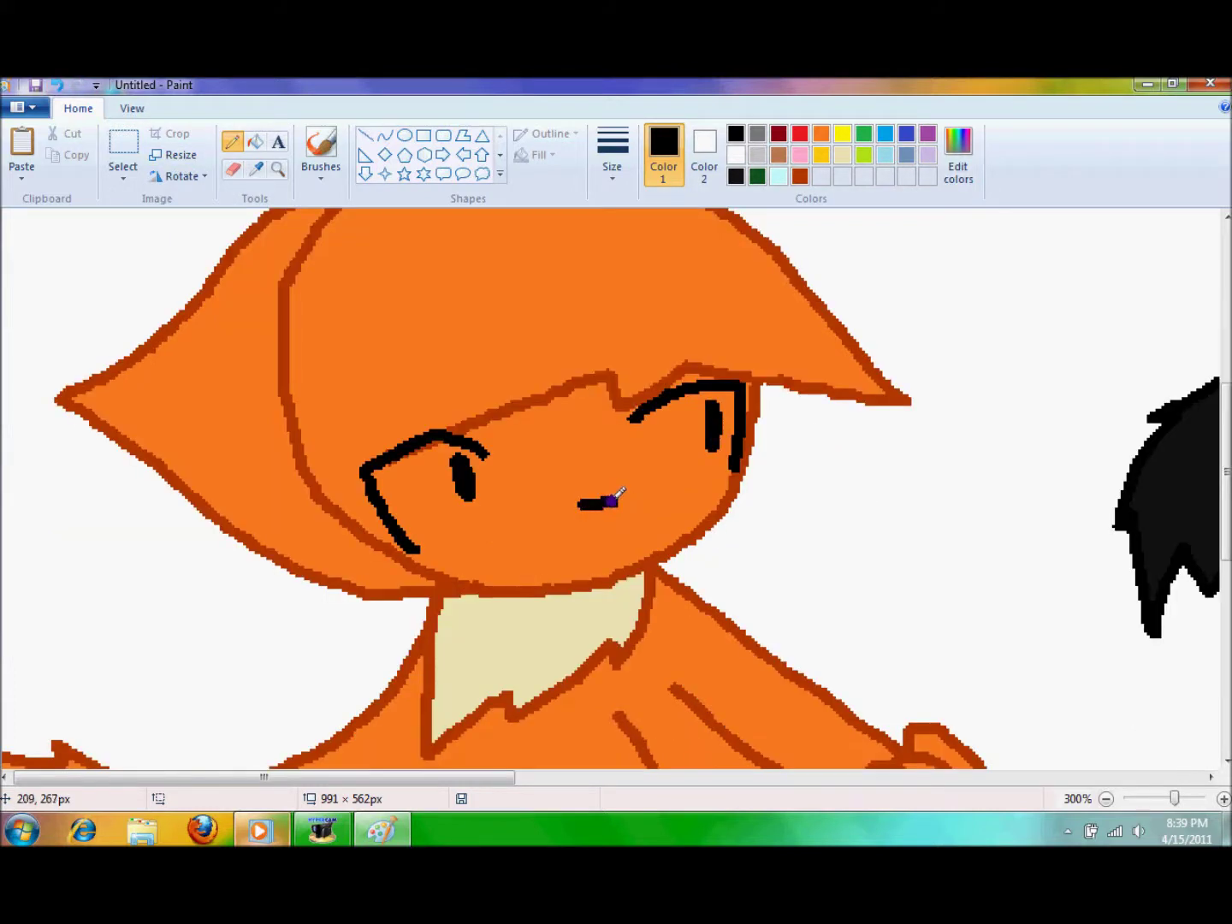
- Close the open inner and lower edges of both of the orange cat's eyes with thin white lines
click(736, 154)
click(611, 171)
click(656, 250)
drag(419, 548, 487, 484)
mouse_move(637, 425)
mouse_down()
mouse_move(653, 482)
mouse_move(732, 472)
mouse_up()
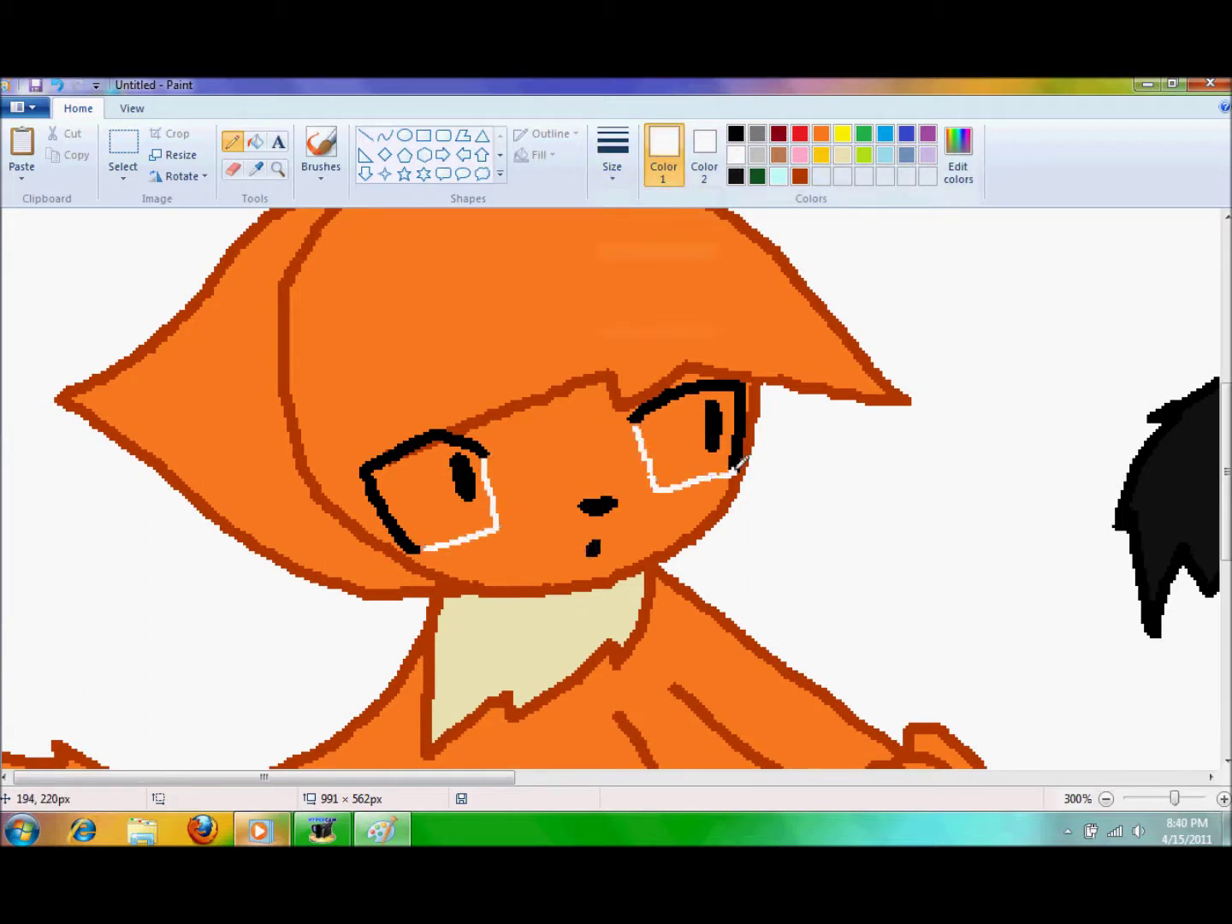
- Fill the inside of both of the orange cat's eyes with white, undoing and repeating the first fill
click(255, 142)
click(426, 519)
click(57, 84)
click(232, 141)
click(254, 141)
click(427, 496)
click(684, 445)
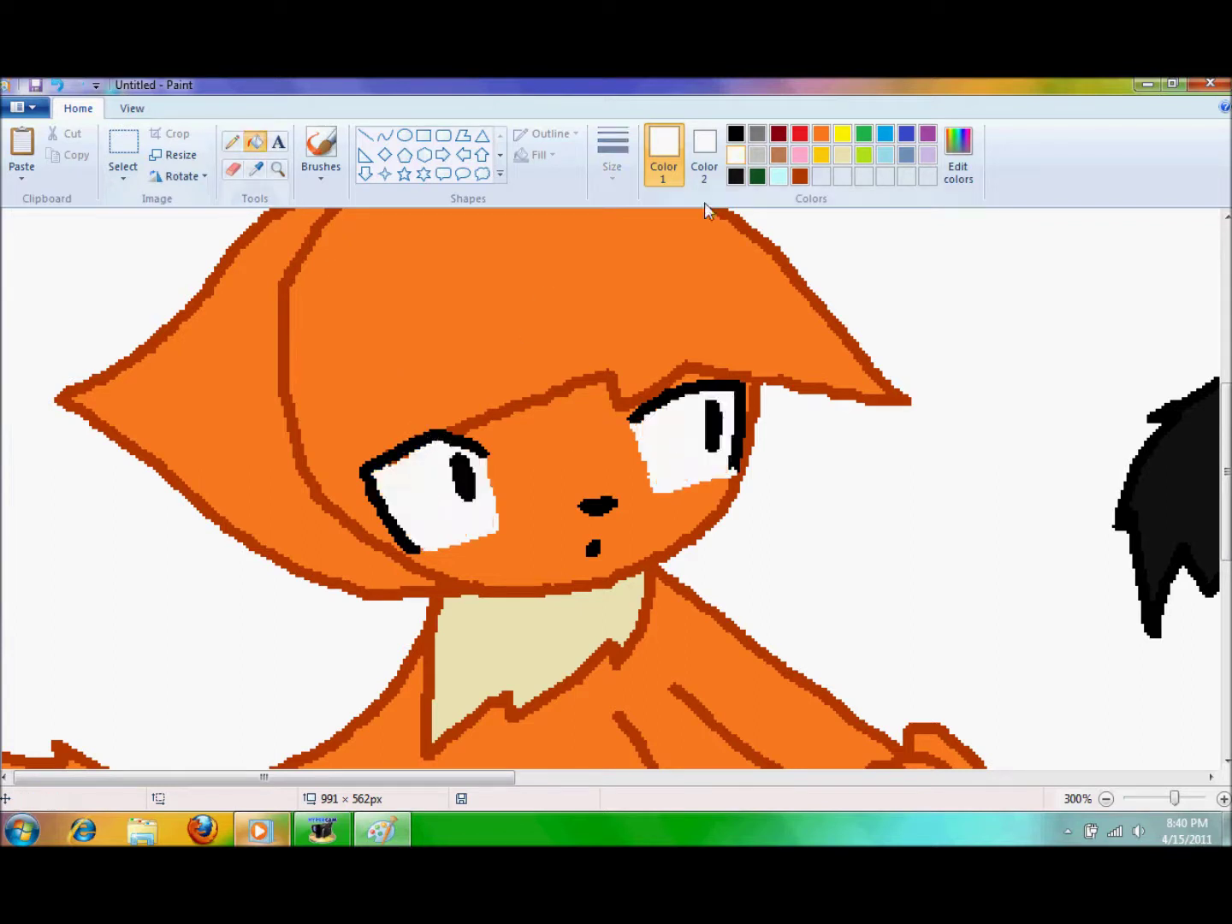
- Trace thin brown lines along the inside of the black outlines of both of the orange cat's eyes
click(778, 154)
click(231, 142)
drag(385, 504, 420, 549)
mouse_move(647, 414)
mouse_down()
mouse_move(723, 396)
mouse_move(734, 466)
mouse_up()
- Mix a dark brown custom colour (red 65, green 33, blue 33) and brush a small spot on the orange cat's chest
scroll(611, 343, down, 3)
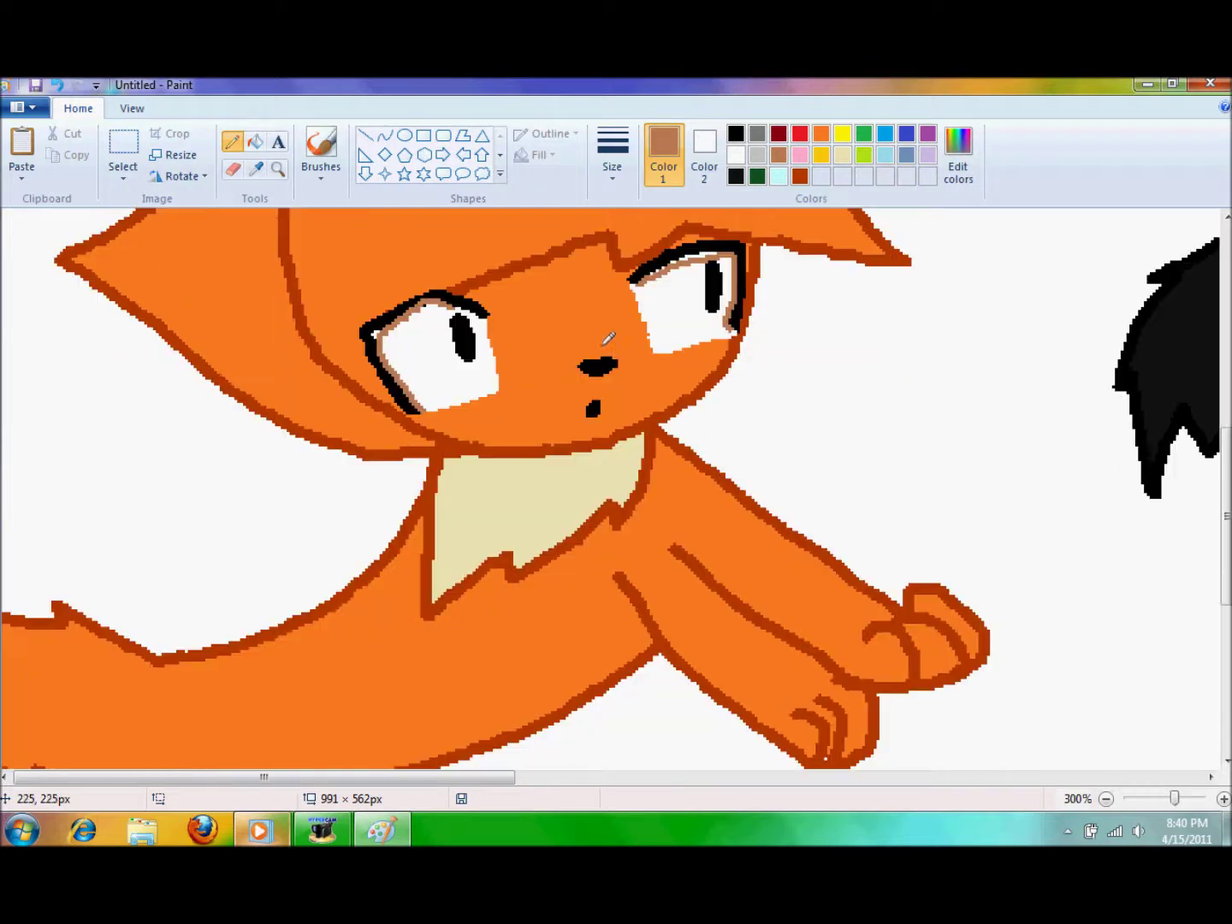
click(736, 133)
click(958, 154)
click(623, 436)
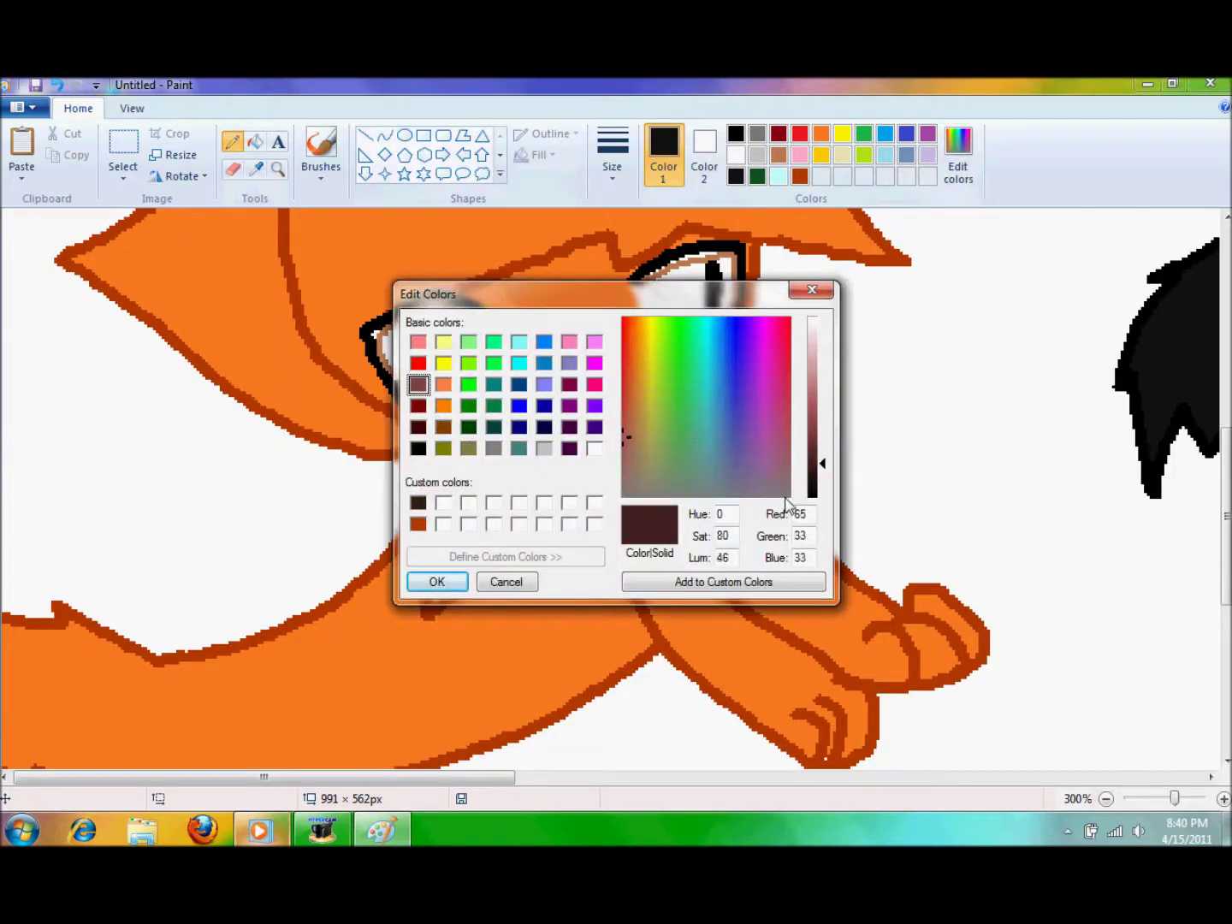
click(435, 581)
click(321, 146)
drag(521, 493, 553, 470)
- Draw a jagged border across the tip of the orange cat's right-hand ear and fill the tip with dark brown
scroll(427, 342, up, 3)
click(232, 142)
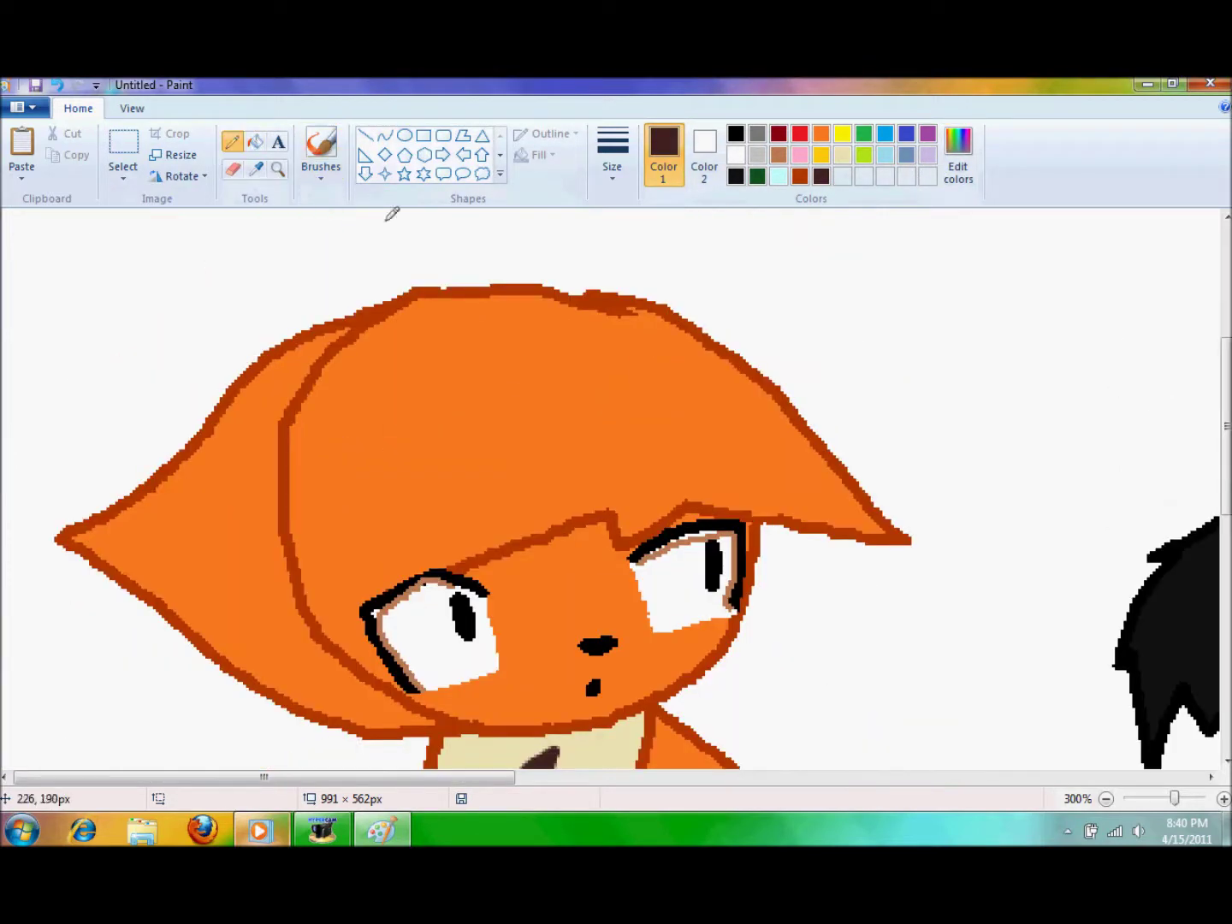
mouse_move(770, 524)
mouse_down()
mouse_move(771, 487)
mouse_move(822, 438)
mouse_up()
click(255, 141)
click(821, 497)
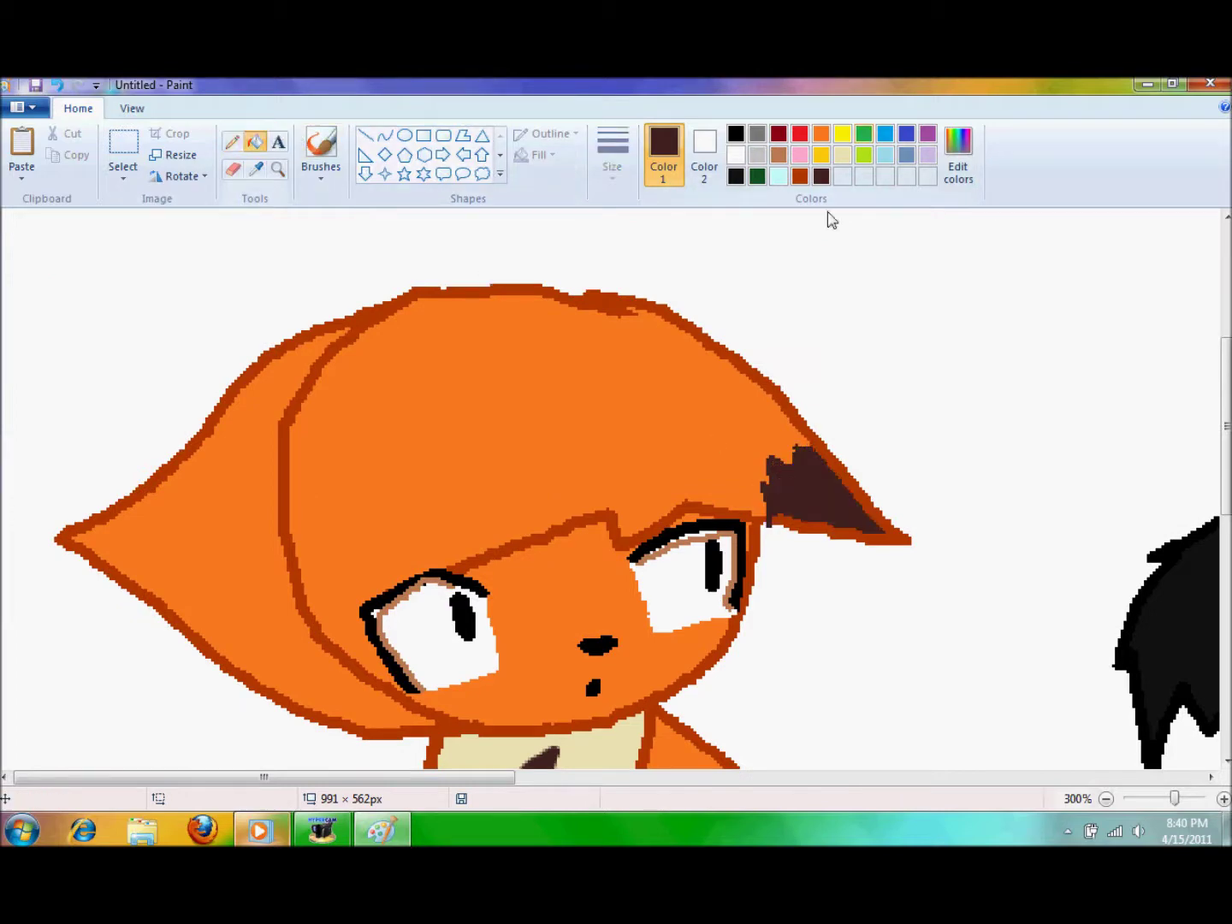
- Mix a darker brown custom colour and retrace the outer edges of the brown ear tip with it
click(969, 181)
click(628, 420)
click(435, 581)
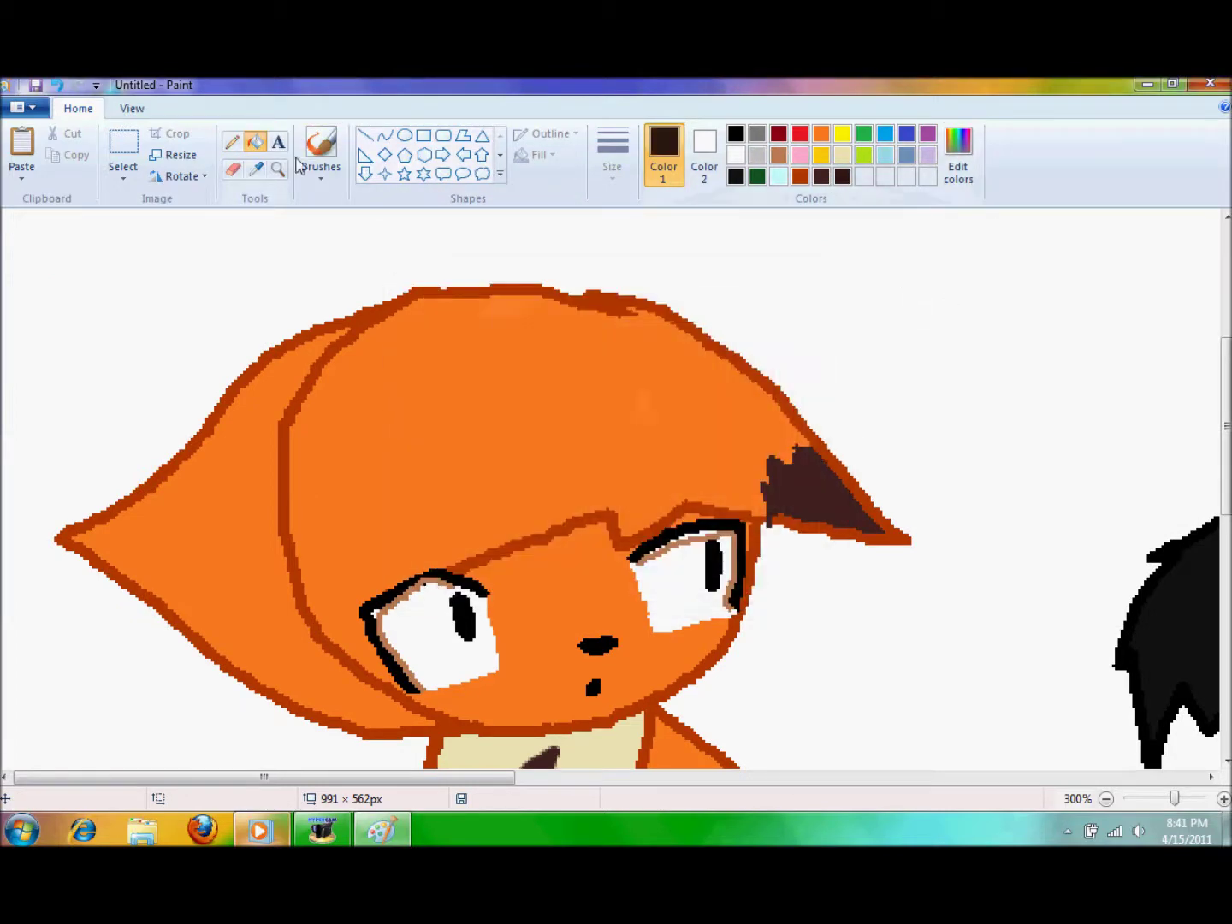
click(232, 141)
drag(771, 519, 905, 537)
- Outline two pointed stripes and a jagged tip on the orange cat's left-hand ear and fill them with the darker brown
scroll(901, 526, down, 2)
mouse_move(189, 305)
mouse_down()
mouse_move(237, 353)
mouse_move(255, 224)
mouse_up()
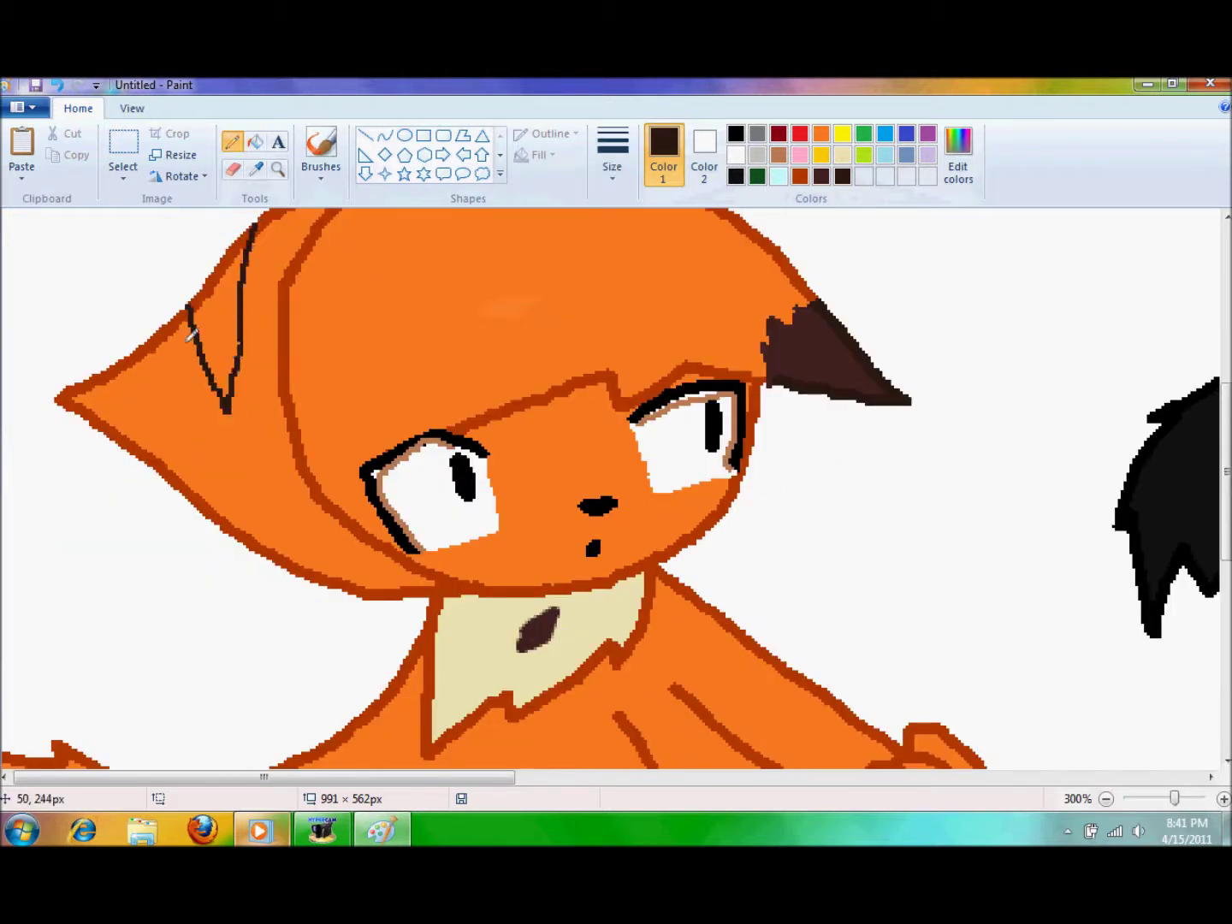
drag(104, 366, 102, 417)
drag(190, 501, 278, 563)
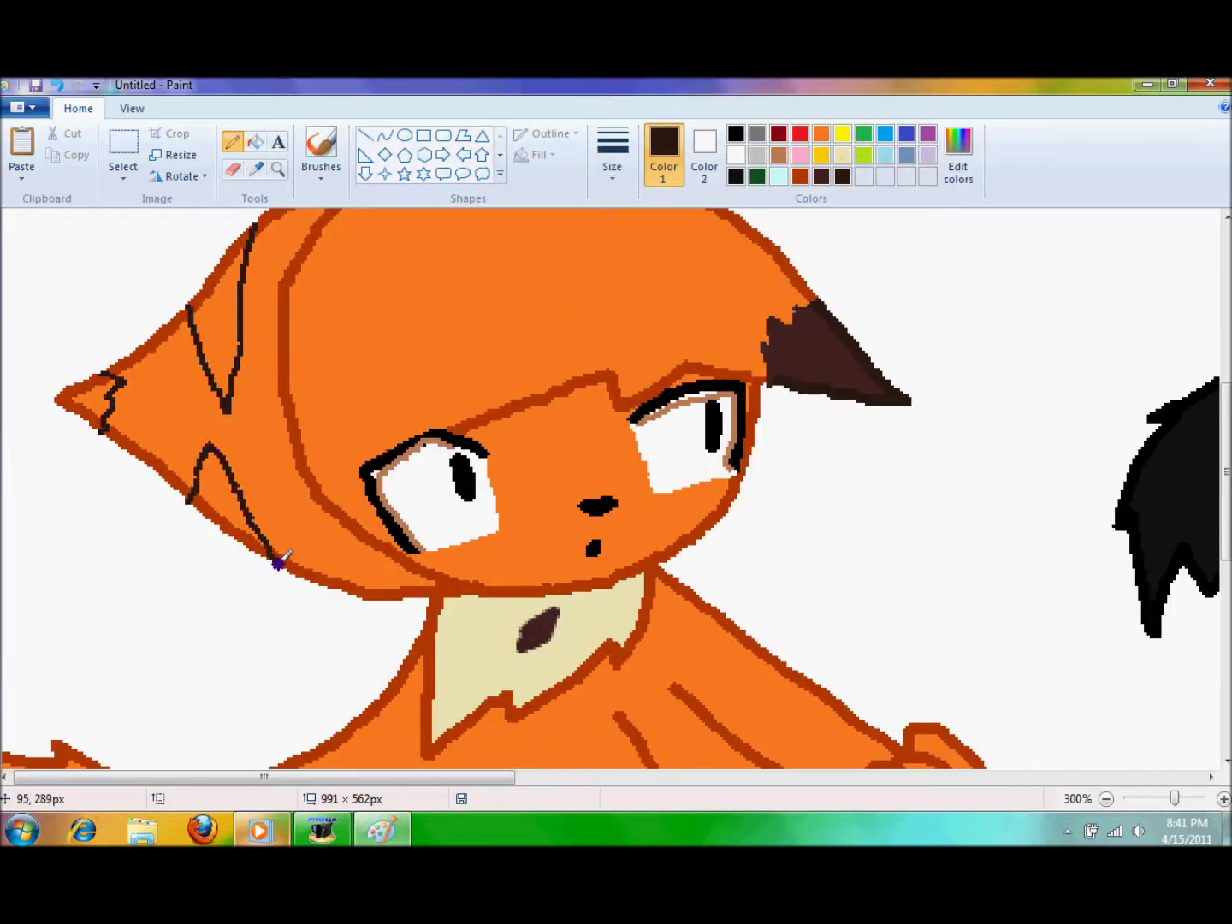
click(255, 142)
click(223, 289)
click(84, 393)
click(211, 490)
- Outline pointed tiger stripes in dark brown along the orange cat's back, neck and belly
scroll(324, 481, down, 2)
scroll(329, 479, down, 1)
click(231, 143)
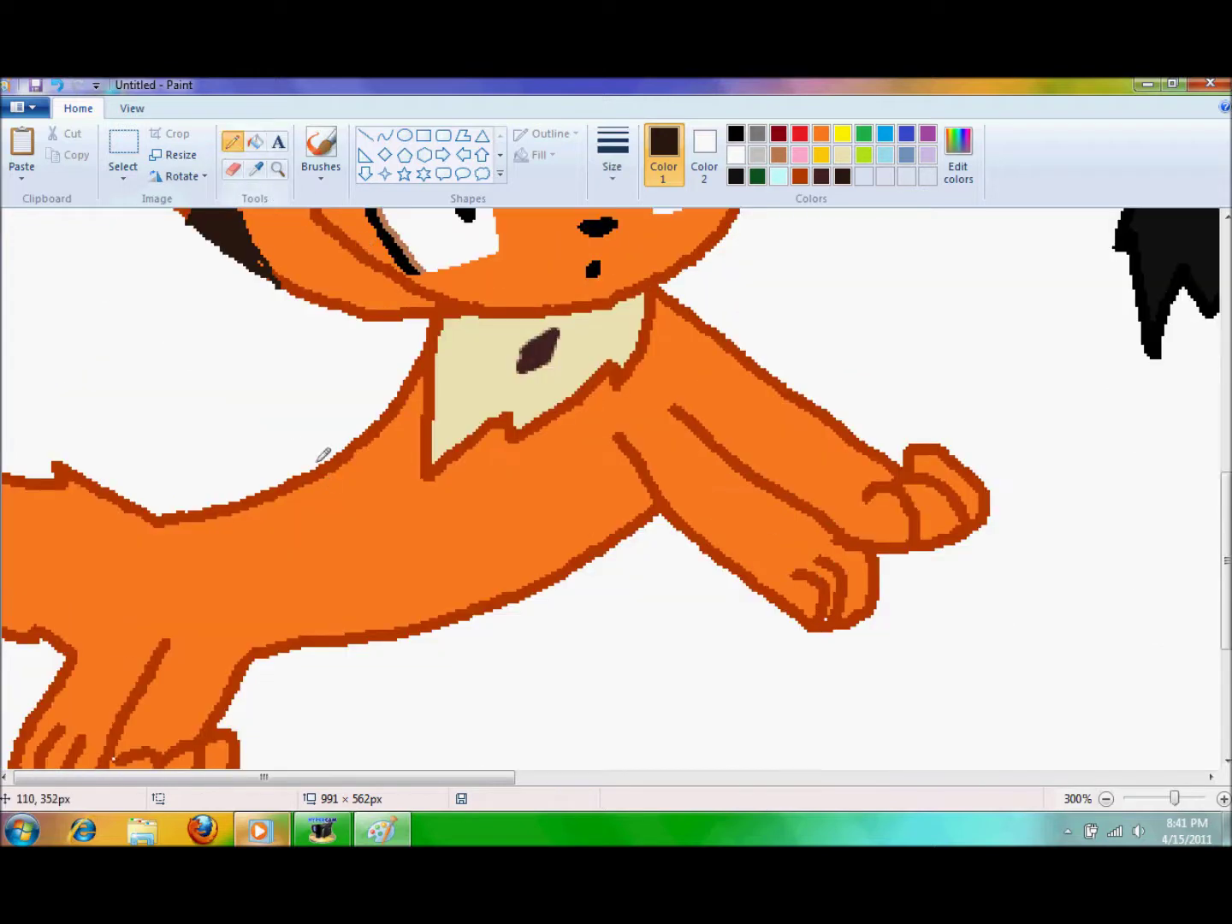
mouse_move(316, 478)
mouse_down()
mouse_move(317, 598)
mouse_move(360, 508)
mouse_move(360, 436)
mouse_up()
mouse_move(175, 513)
mouse_down()
mouse_move(190, 557)
mouse_move(242, 635)
mouse_move(243, 513)
mouse_up()
drag(389, 402, 419, 555)
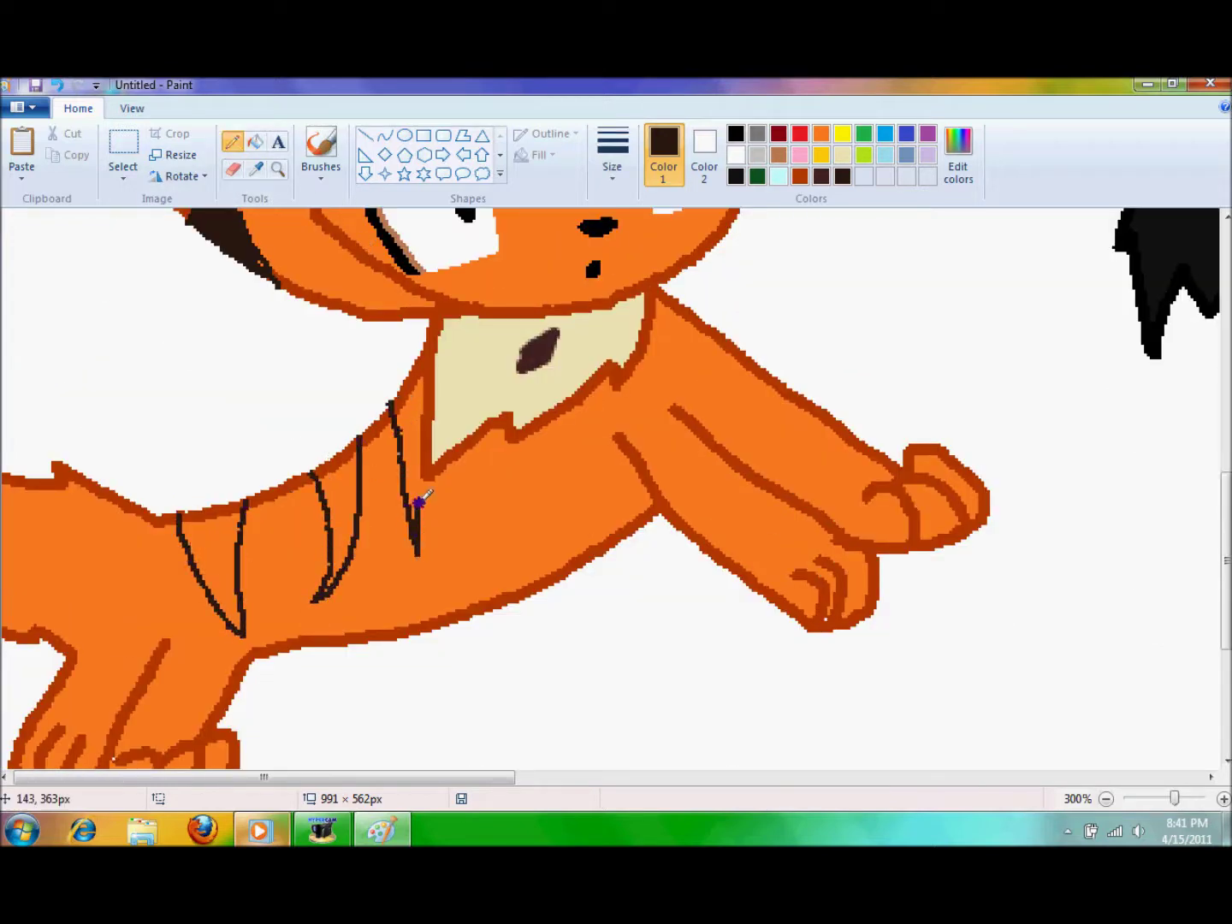
drag(417, 362, 422, 387)
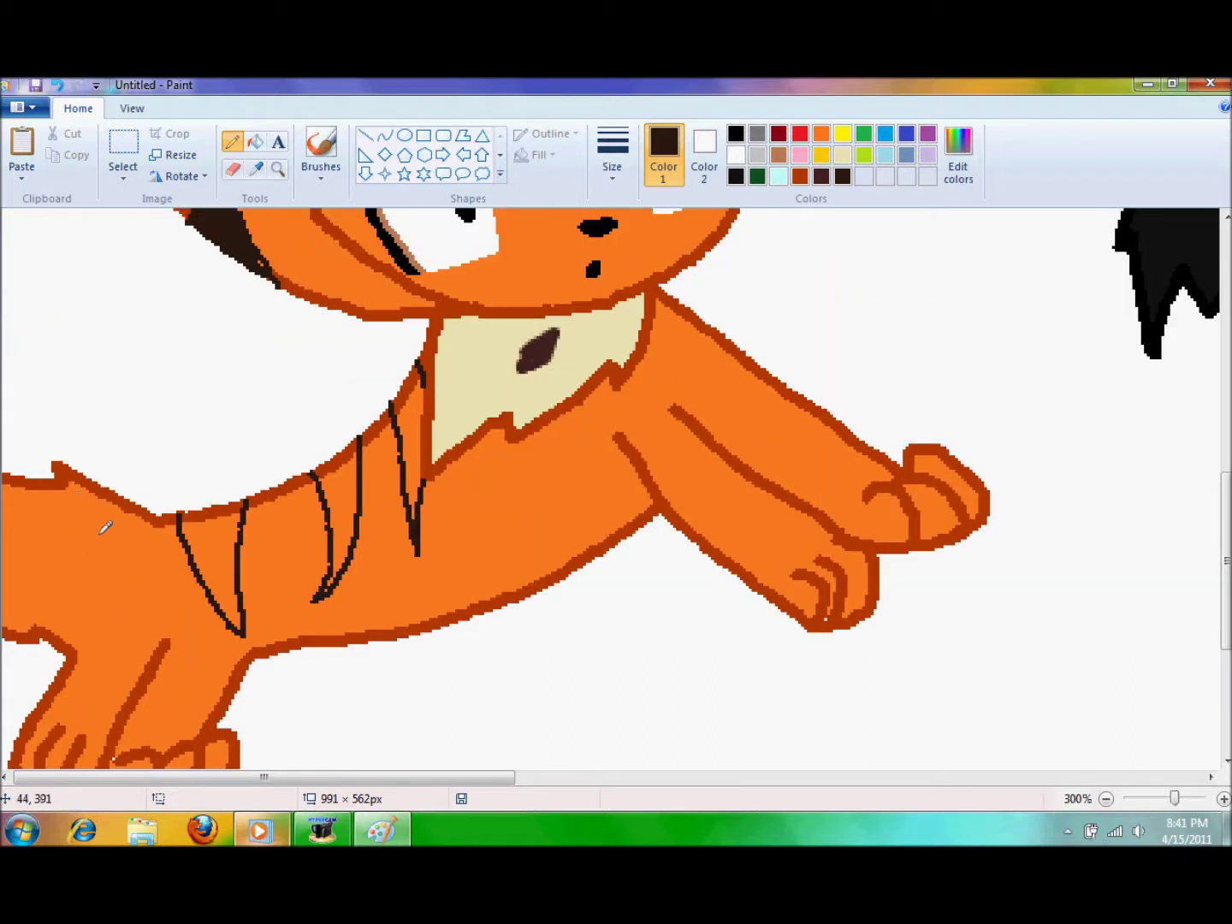
mouse_move(266, 647)
mouse_down()
mouse_move(269, 541)
mouse_move(317, 648)
mouse_move(370, 541)
mouse_move(445, 624)
mouse_up()
drag(24, 482, 102, 491)
- Fill the outlined stripes on the orange cat's back, neck and belly, including their edge segments, with dark brown
click(255, 143)
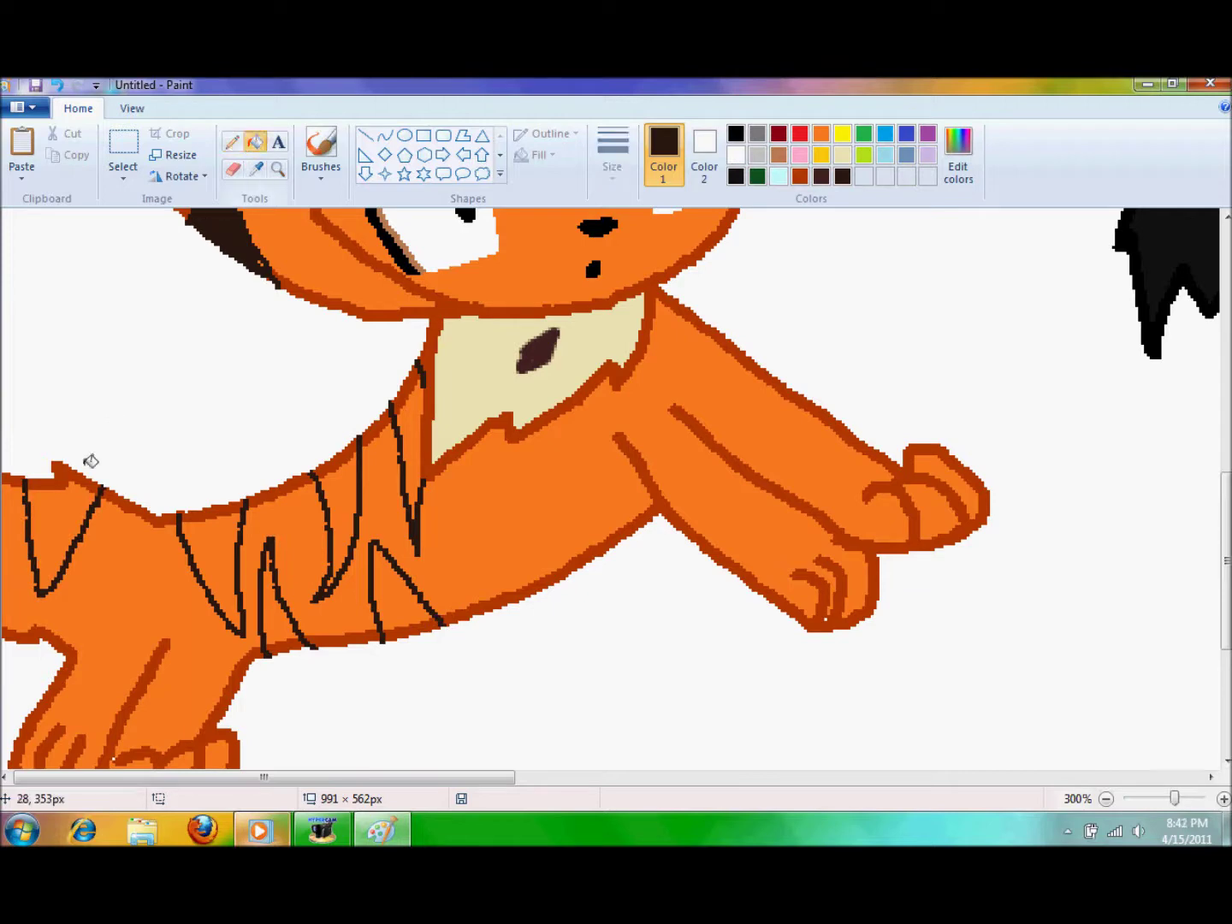
click(70, 479)
click(72, 513)
click(212, 532)
click(211, 511)
click(340, 491)
click(346, 461)
click(409, 461)
click(283, 607)
click(396, 590)
- Mix a dark grey custom colour, add it to the custom colours, and choose the pencil's line size
scroll(385, 597, up, 5)
click(1105, 797)
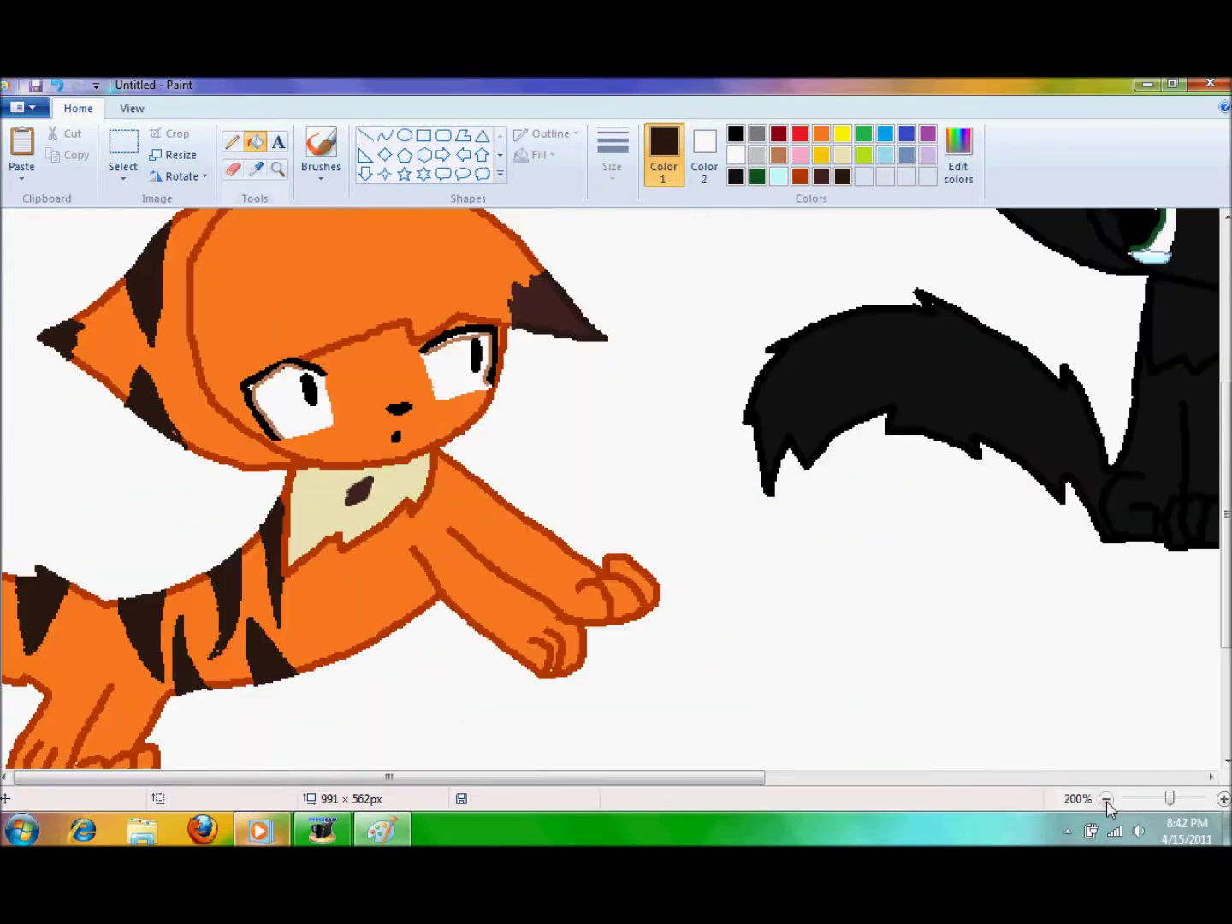
click(1106, 800)
click(736, 134)
click(233, 142)
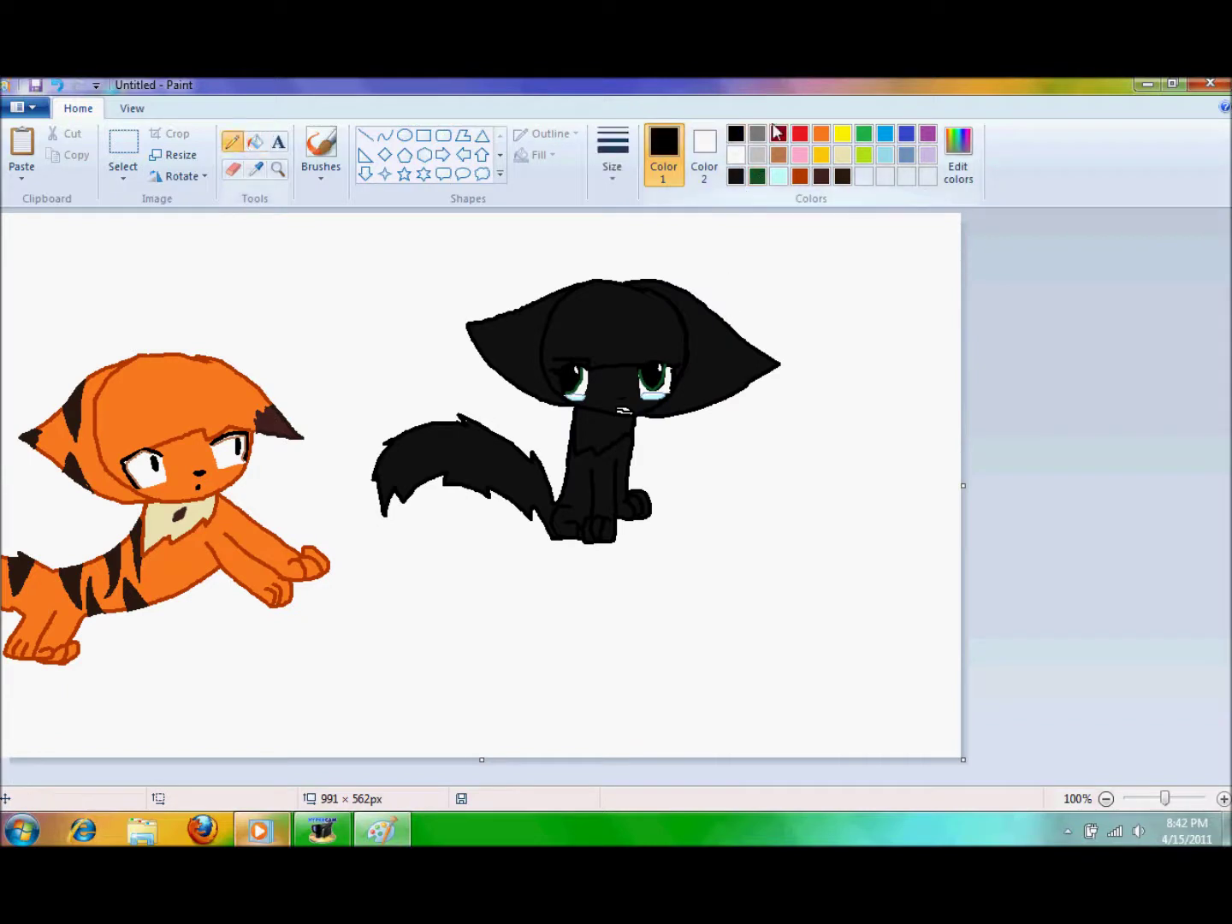
click(758, 134)
click(958, 155)
click(812, 459)
click(674, 584)
click(435, 581)
click(612, 166)
click(633, 287)
- Try to draw a third cat's round head with pointed ears in dark grey below the black cat
mouse_move(511, 574)
mouse_down()
mouse_move(416, 574)
mouse_move(439, 688)
mouse_move(526, 597)
mouse_move(631, 574)
mouse_move(500, 688)
mouse_up()
mouse_move(430, 570)
mouse_down()
mouse_move(310, 591)
mouse_move(420, 697)
mouse_up()
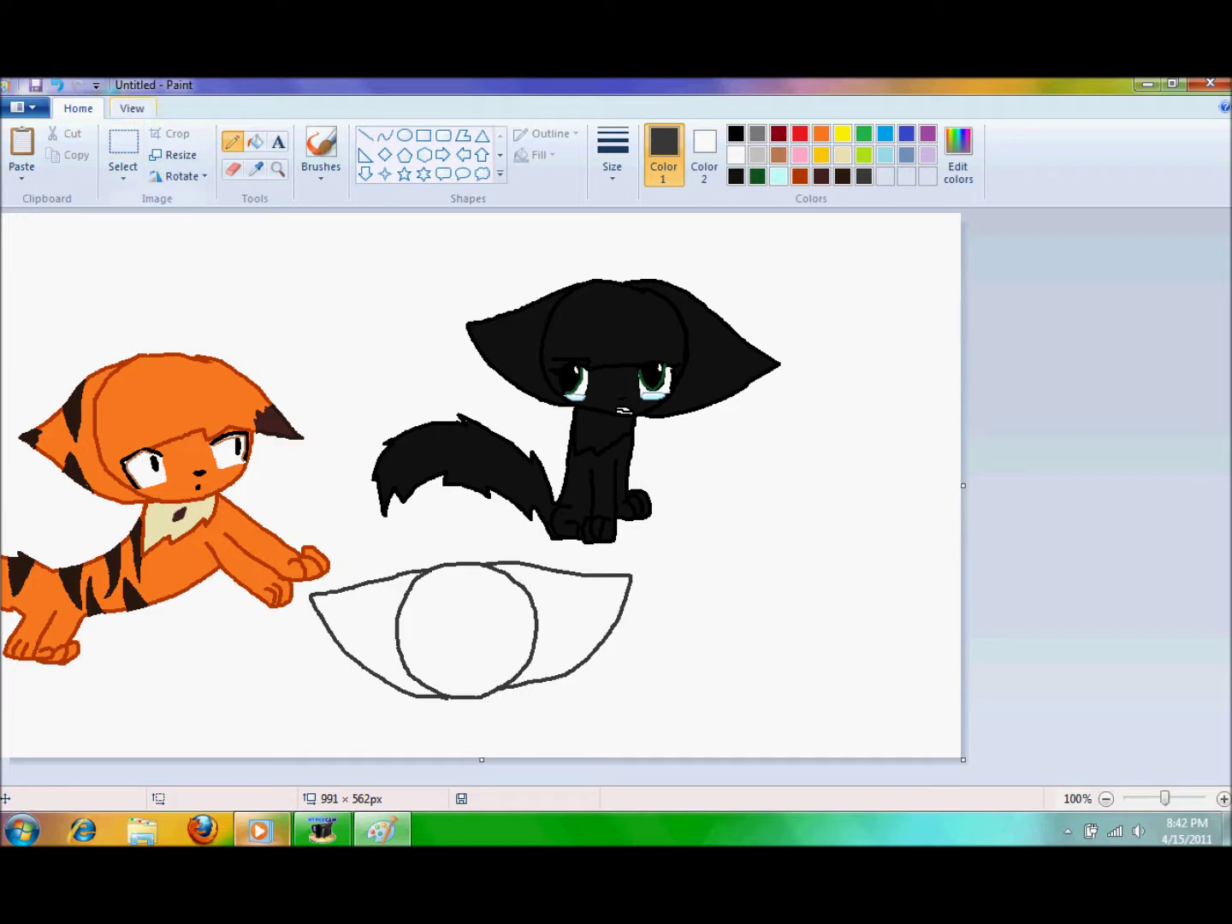
click(58, 85)
click(58, 86)
mouse_move(438, 571)
mouse_down()
mouse_move(352, 594)
mouse_move(406, 691)
mouse_up()
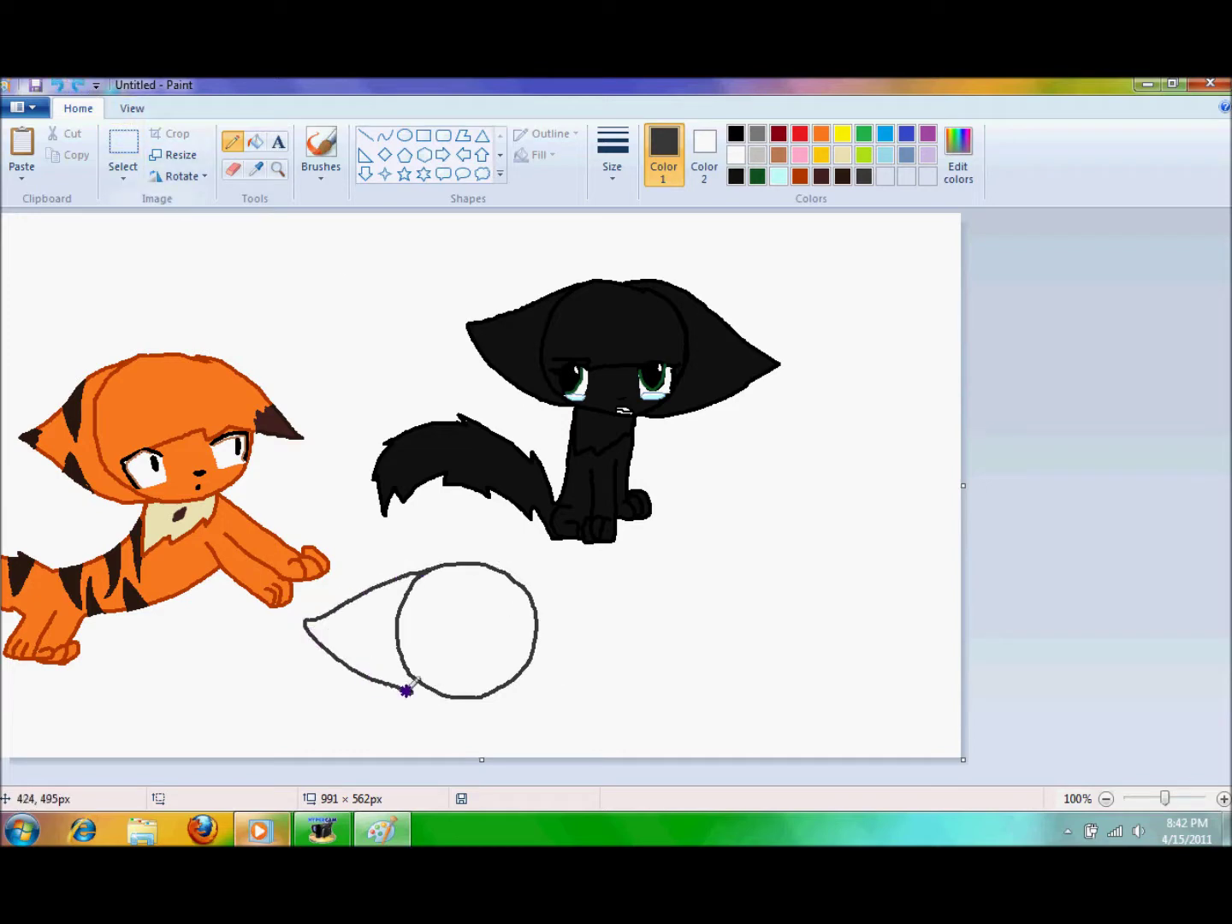
mouse_move(440, 565)
mouse_down()
mouse_move(333, 588)
mouse_move(321, 616)
mouse_up()
click(321, 830)
click(261, 831)
click(147, 84)
- Try a larger dark grey head with an ear below the black cat, and undo it
click(235, 140)
click(1223, 797)
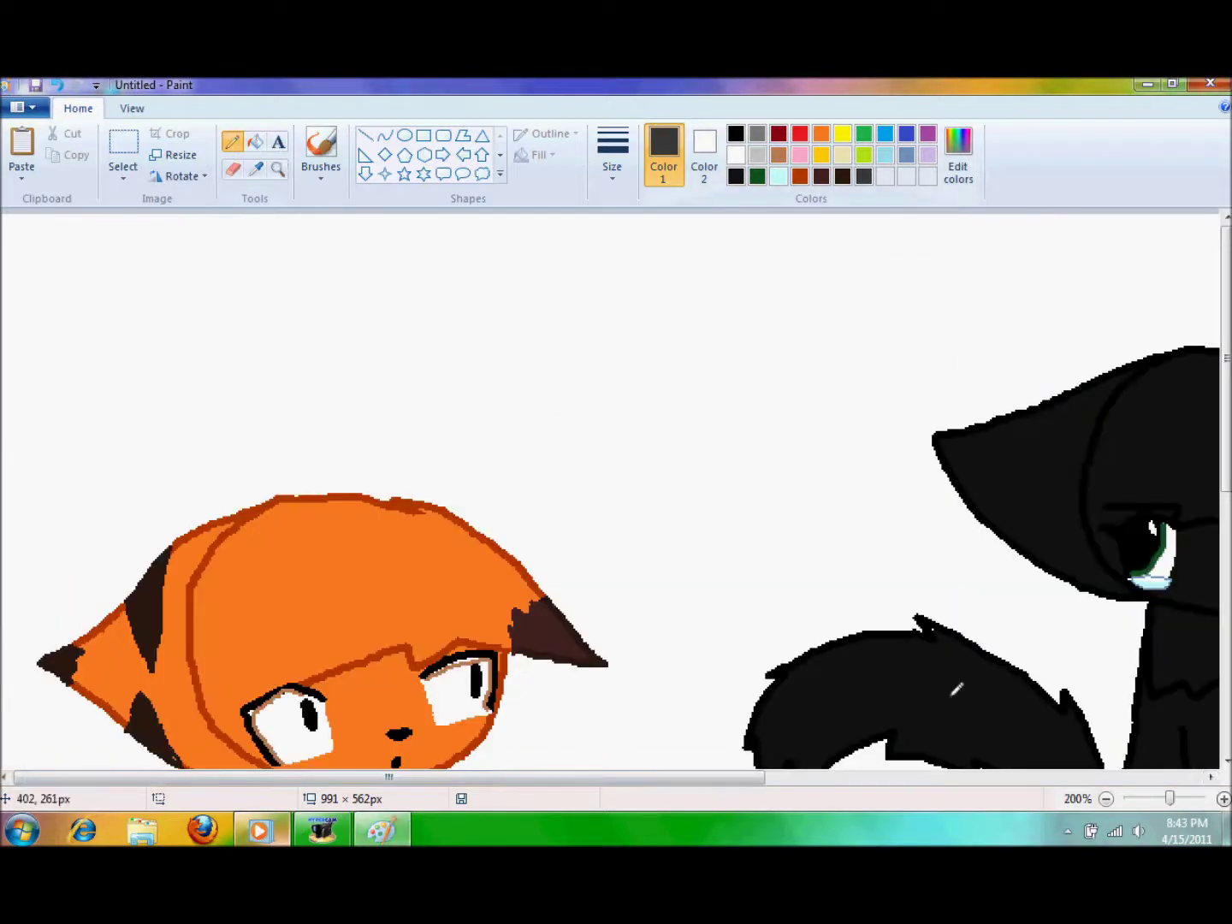
drag(513, 777, 761, 776)
scroll(674, 399, down, 5)
mouse_move(736, 373)
mouse_down()
mouse_move(523, 520)
mouse_move(454, 541)
mouse_up()
click(232, 169)
click(58, 85)
click(59, 85)
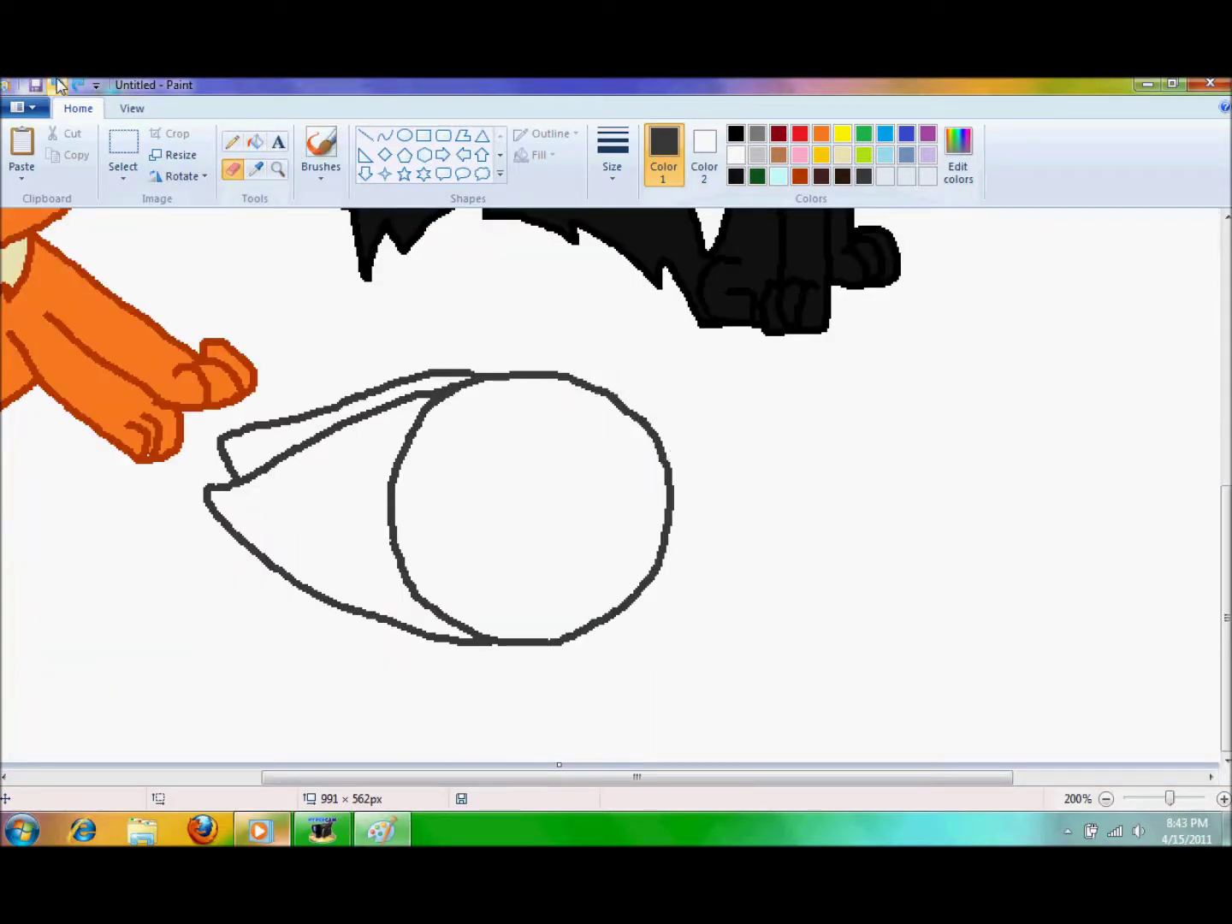
click(59, 86)
click(58, 85)
click(57, 85)
- Draw a grey head circle over the orange cat's outstretched front legs and try recolouring its outline dark grey
click(1106, 799)
click(757, 135)
click(231, 142)
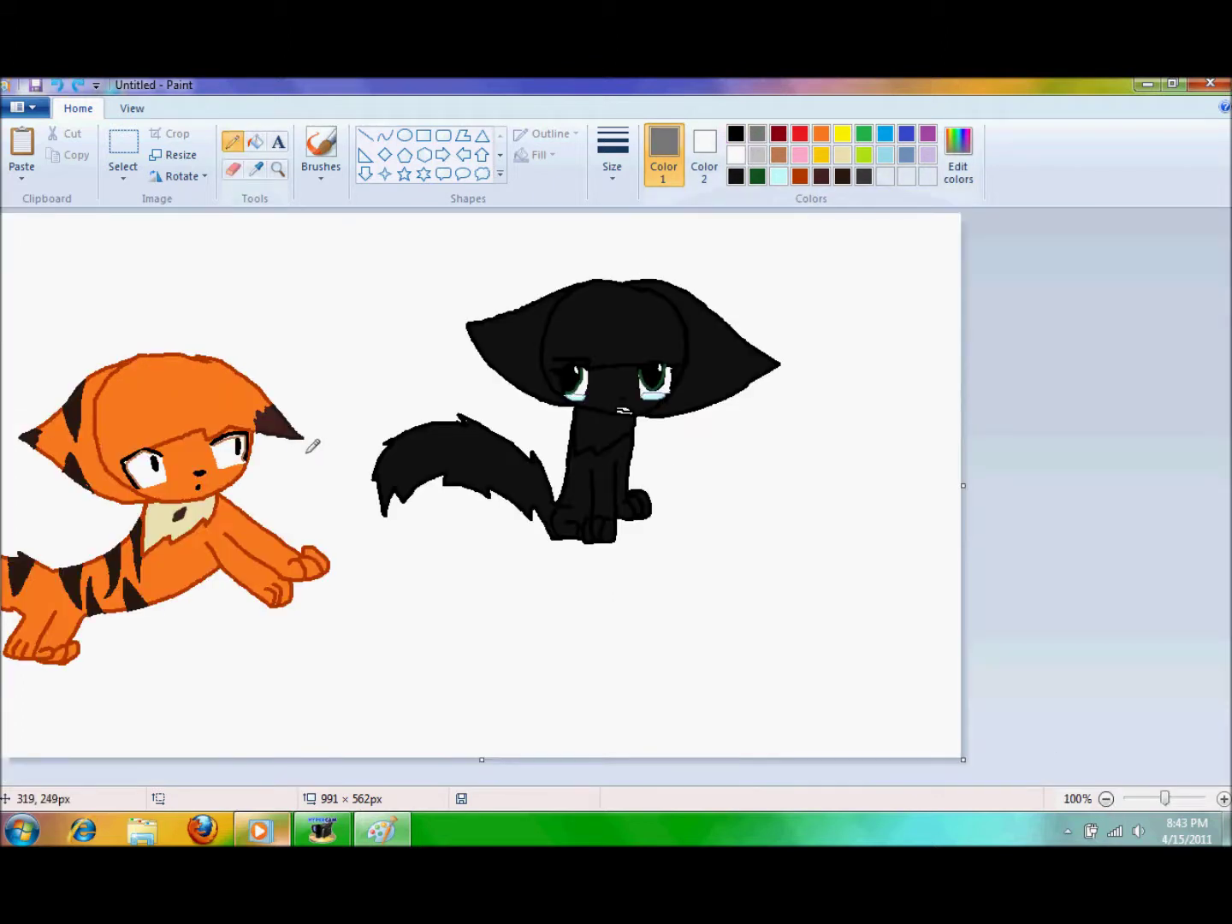
mouse_move(217, 538)
mouse_down()
mouse_move(292, 574)
mouse_move(342, 520)
mouse_move(325, 466)
mouse_up()
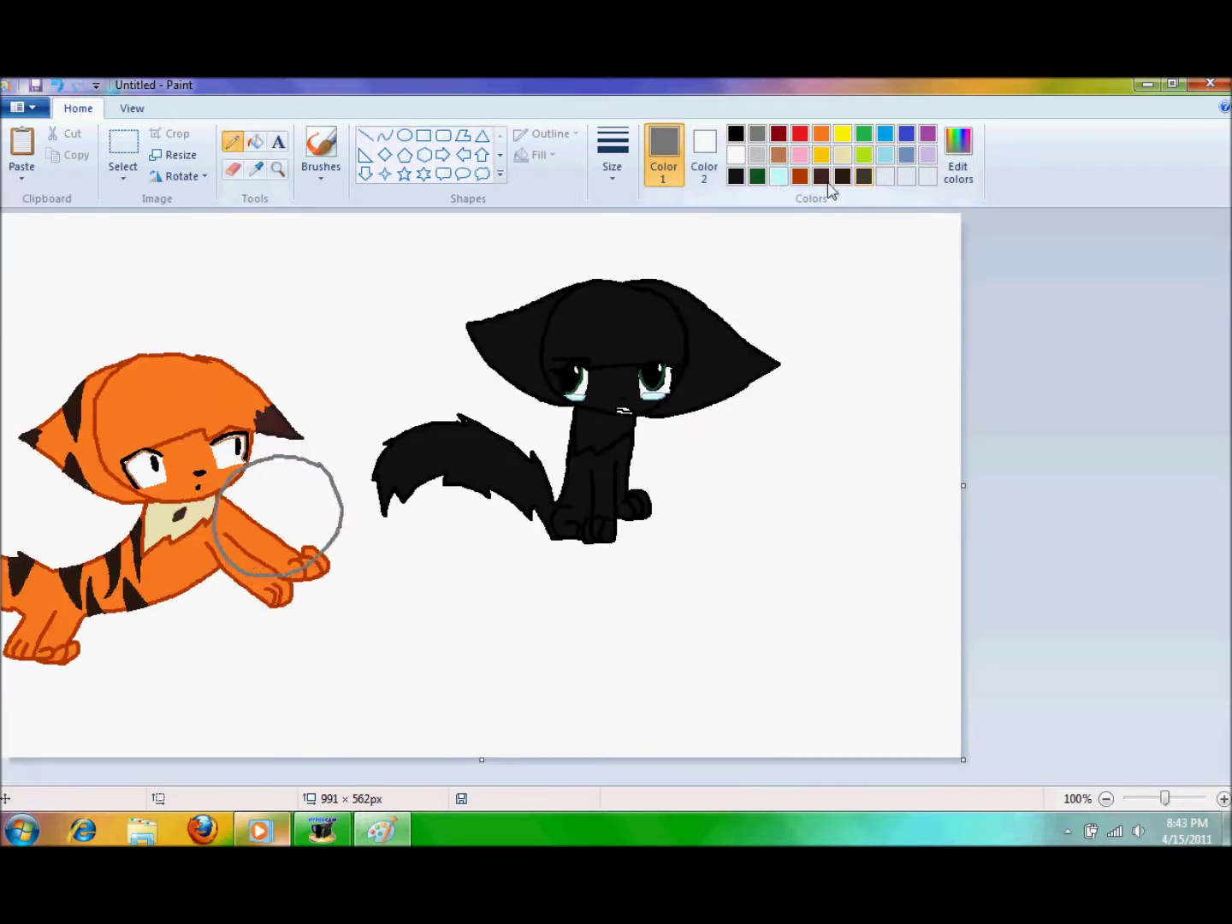
click(864, 176)
click(254, 141)
click(329, 475)
click(56, 84)
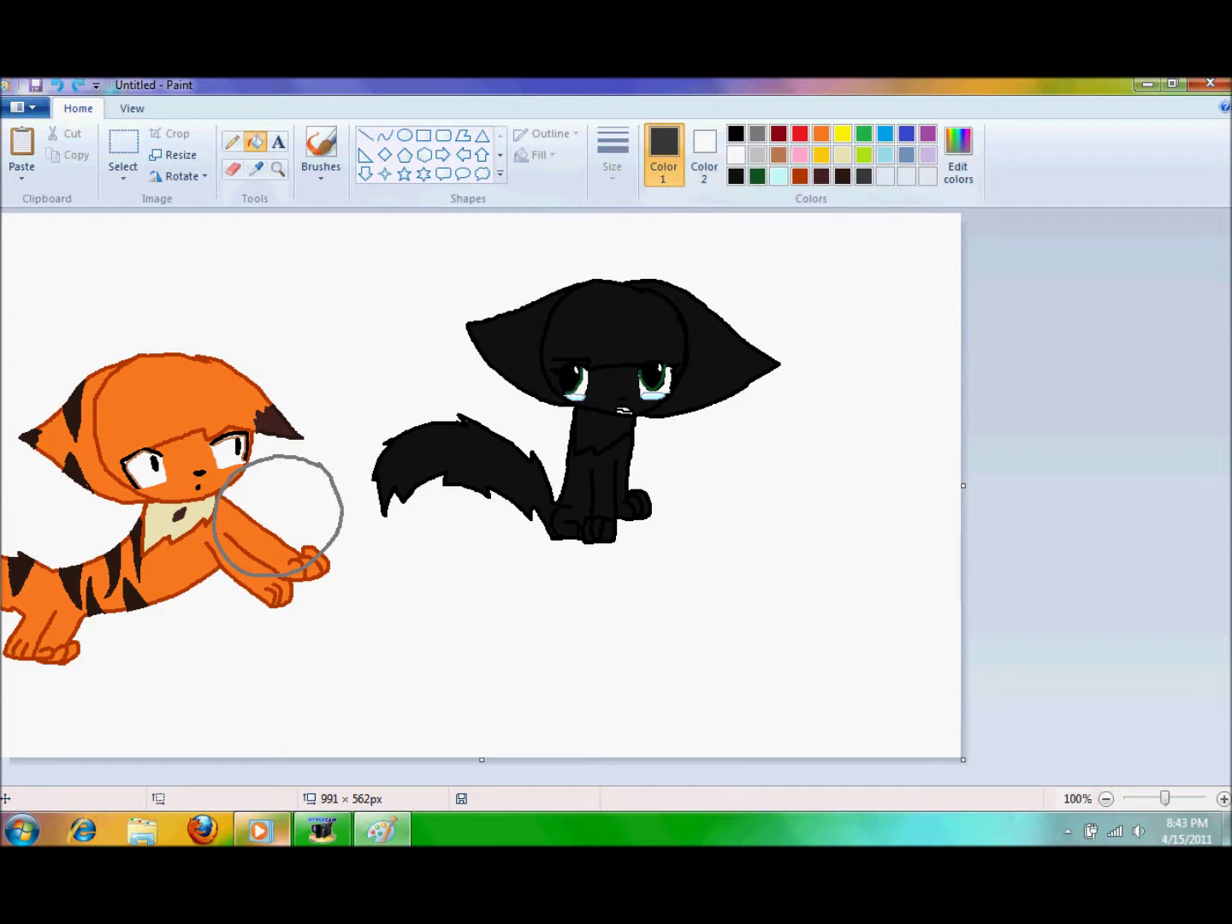
- Draw the third cat's two pointed ears, zigzag fringe and jagged chest tuft in dark grey
click(1223, 798)
scroll(701, 728, down, 5)
click(232, 142)
mouse_move(477, 296)
mouse_down()
mouse_move(345, 377)
mouse_move(320, 428)
mouse_move(462, 500)
mouse_up()
mouse_move(637, 296)
mouse_down()
mouse_move(694, 332)
mouse_move(656, 386)
mouse_move(564, 395)
mouse_up()
mouse_move(627, 497)
mouse_down()
mouse_move(556, 589)
mouse_move(512, 519)
mouse_up()
- Draw the third cat's straight front legs and rounded paws below the chest tuft, undoing a stray stroke
scroll(629, 513, down, 3)
mouse_move(616, 385)
mouse_down()
mouse_move(615, 564)
mouse_move(638, 547)
mouse_move(668, 580)
mouse_move(670, 608)
mouse_move(650, 583)
mouse_move(660, 642)
mouse_move(637, 629)
mouse_move(596, 648)
mouse_move(575, 515)
mouse_up()
click(56, 85)
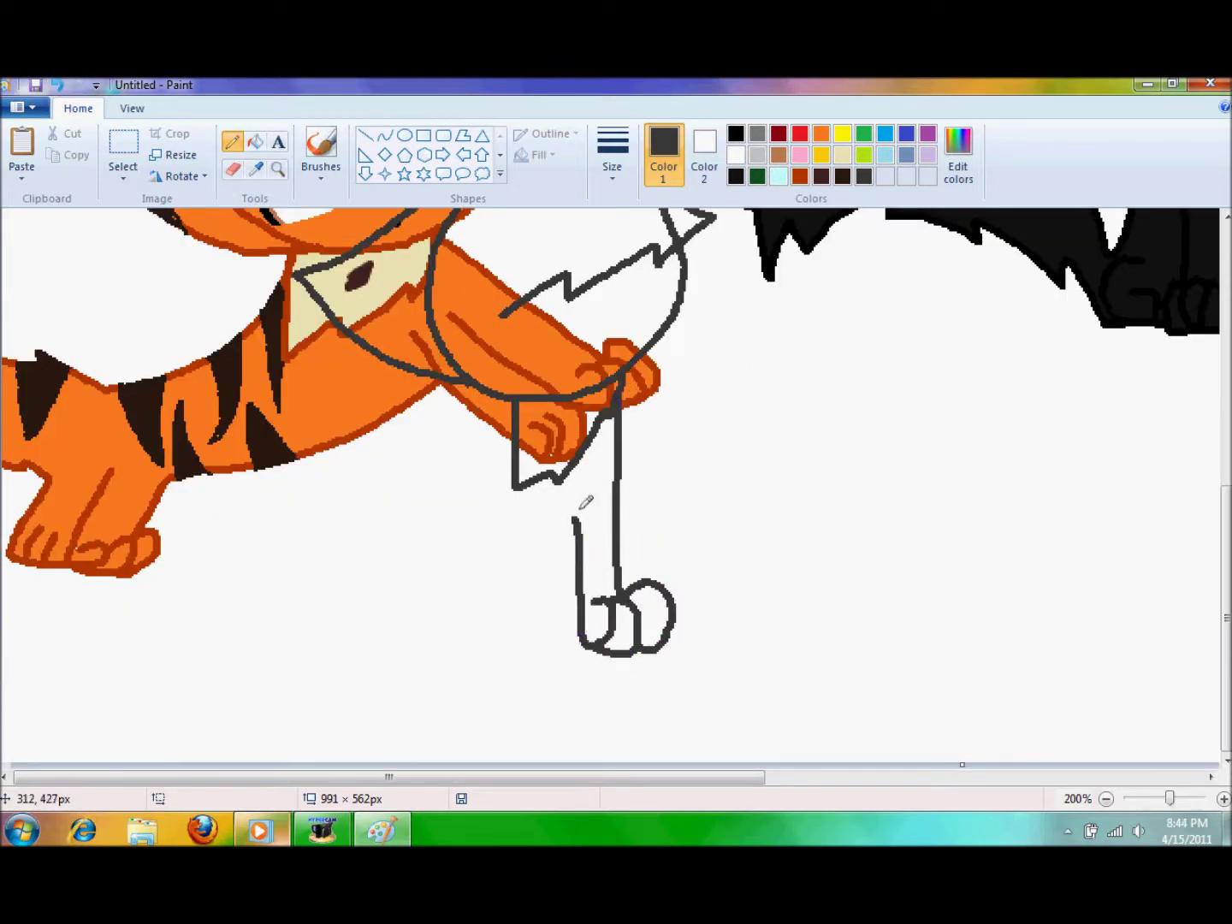
drag(652, 573, 581, 629)
- Draw the third cat's back, tail and near hind leg in dark grey, undoing and redrawing the last toe
mouse_move(515, 405)
mouse_down()
mouse_move(392, 487)
mouse_move(347, 495)
mouse_move(293, 494)
mouse_move(178, 436)
mouse_move(3, 487)
mouse_up()
mouse_move(220, 535)
mouse_down()
mouse_move(1, 564)
mouse_move(116, 638)
mouse_up()
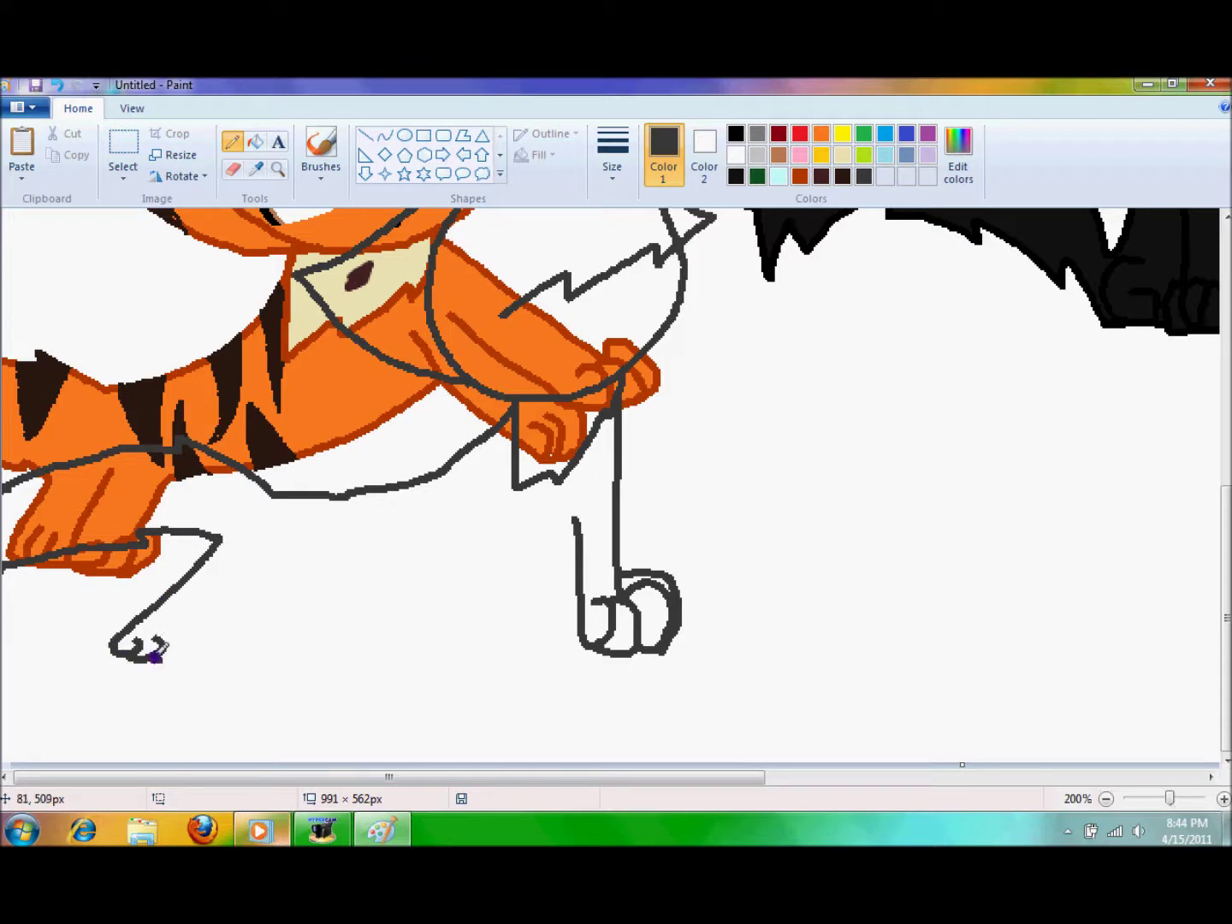
drag(188, 659, 210, 646)
click(57, 88)
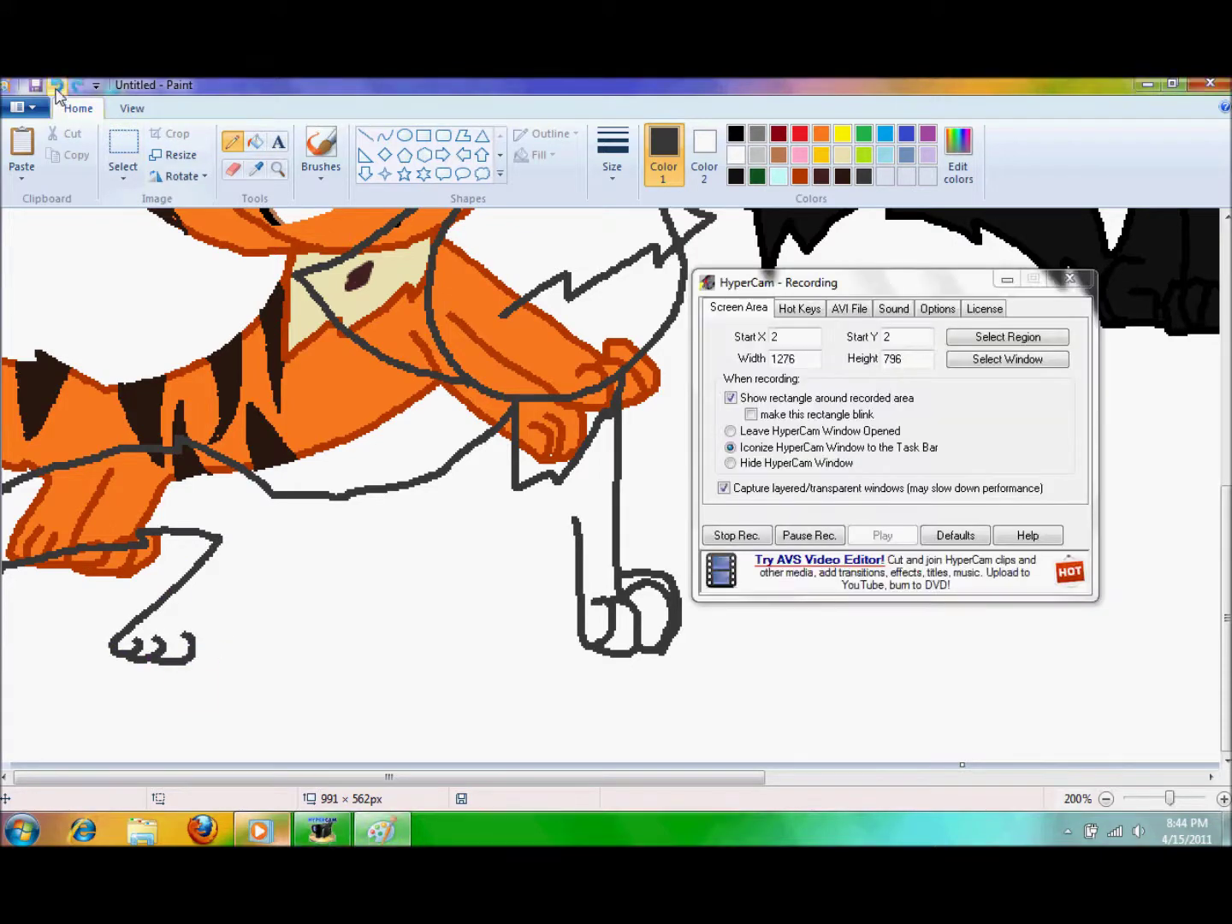
click(59, 86)
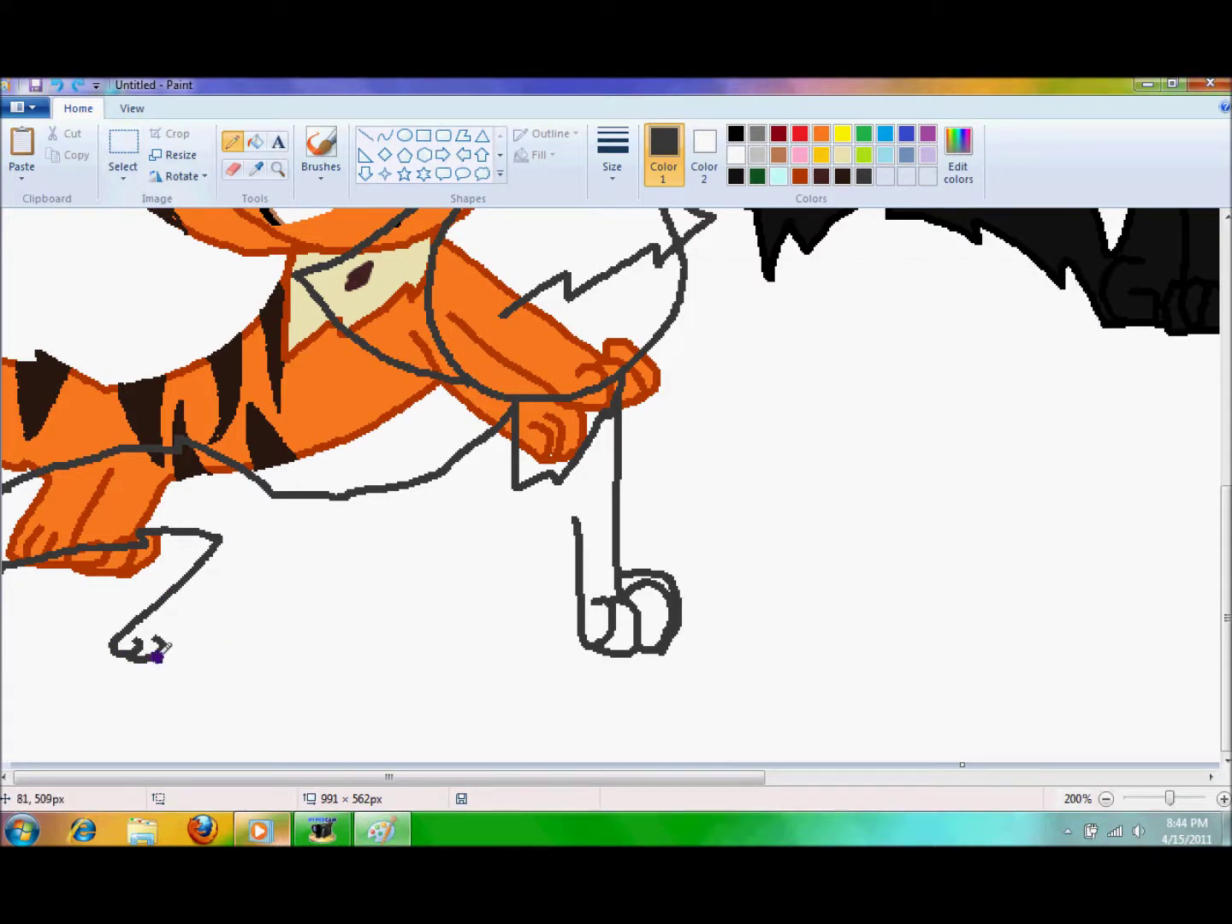
drag(177, 635, 212, 603)
- Draw the third cat's belly line and far hind leg, and fill that leg with dark grey
mouse_move(276, 543)
mouse_down()
mouse_move(243, 580)
mouse_move(357, 597)
mouse_move(470, 581)
mouse_move(575, 544)
mouse_up()
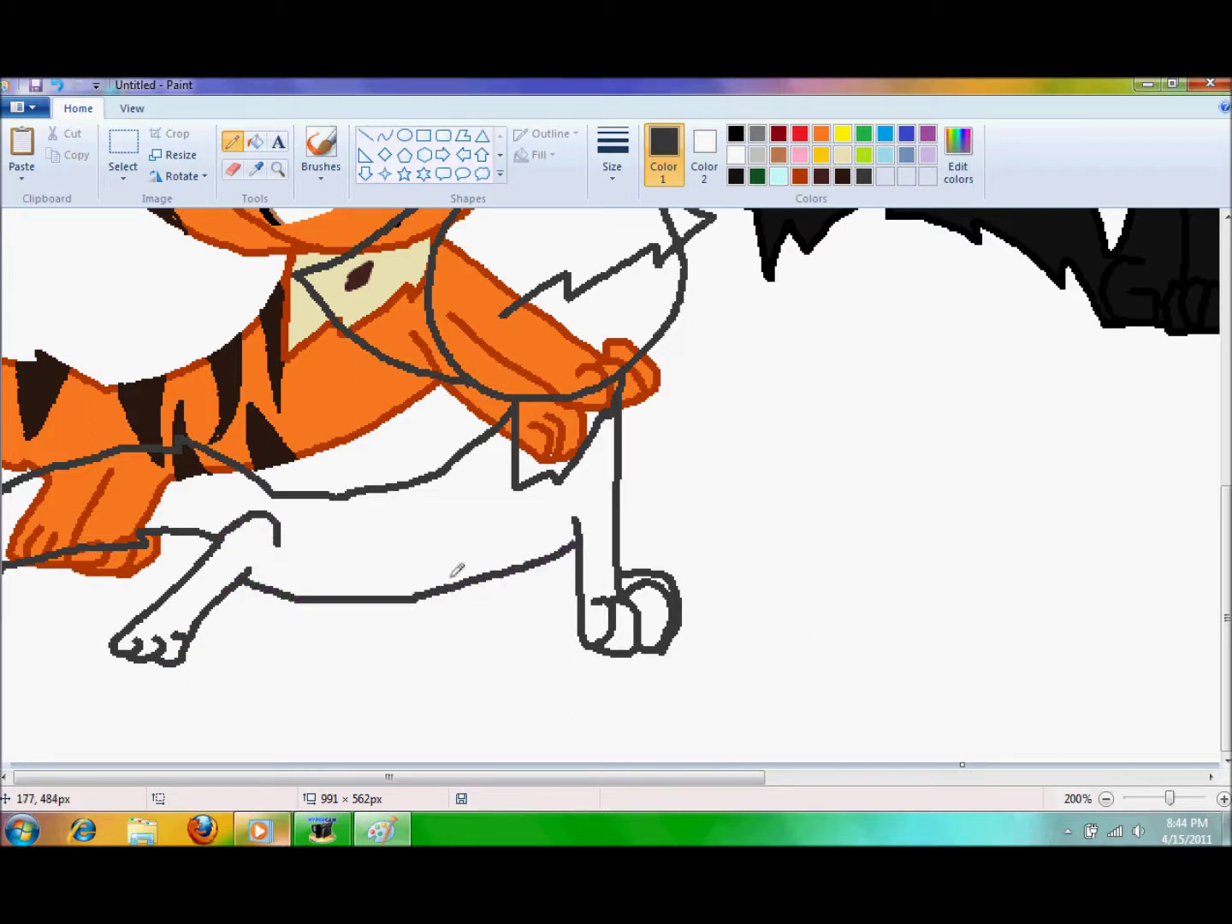
drag(239, 651, 180, 667)
click(255, 141)
click(226, 602)
- Fill the third cat's body, chest tuft, front paws and tail with medium grey
click(757, 133)
click(497, 517)
click(551, 430)
click(593, 414)
click(549, 459)
click(617, 628)
click(651, 613)
click(56, 85)
click(77, 85)
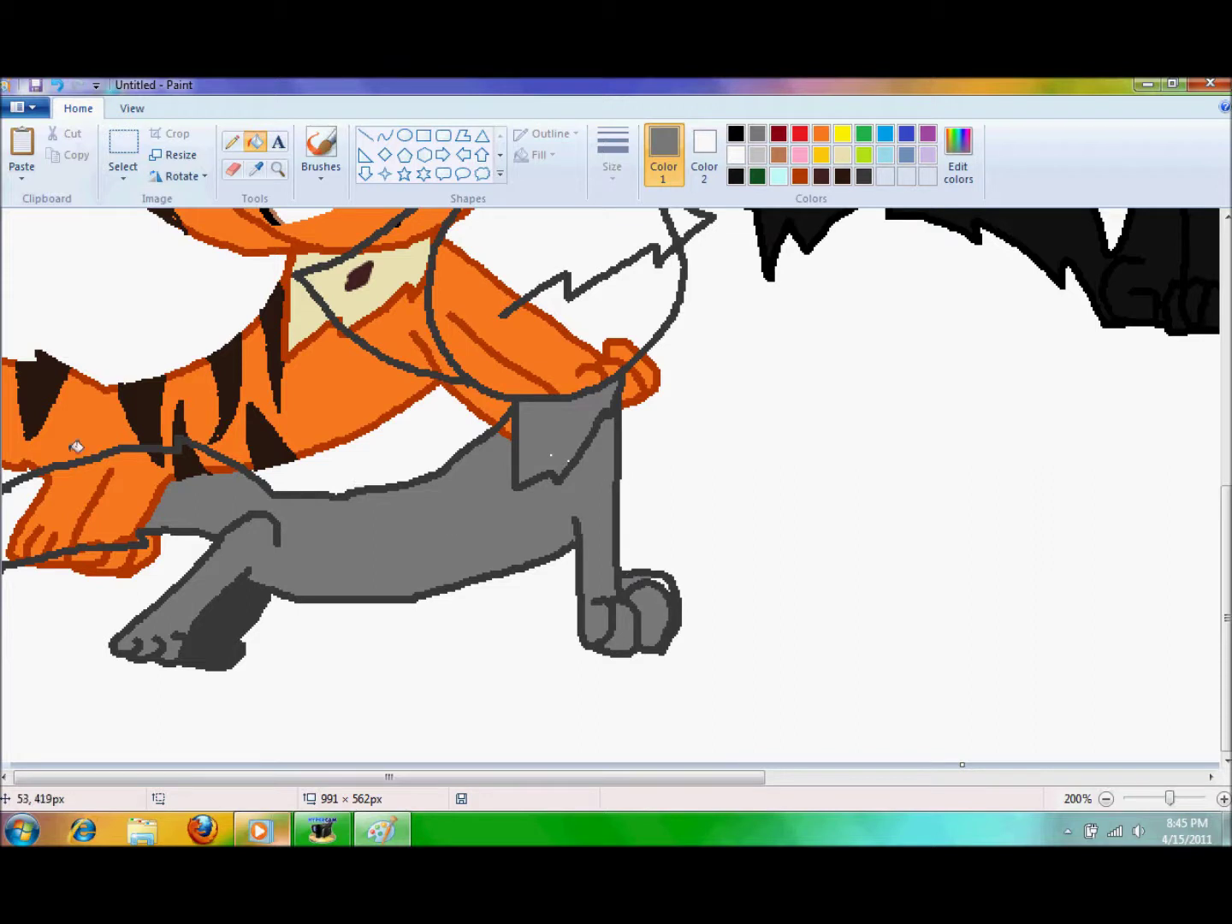
click(94, 505)
click(15, 514)
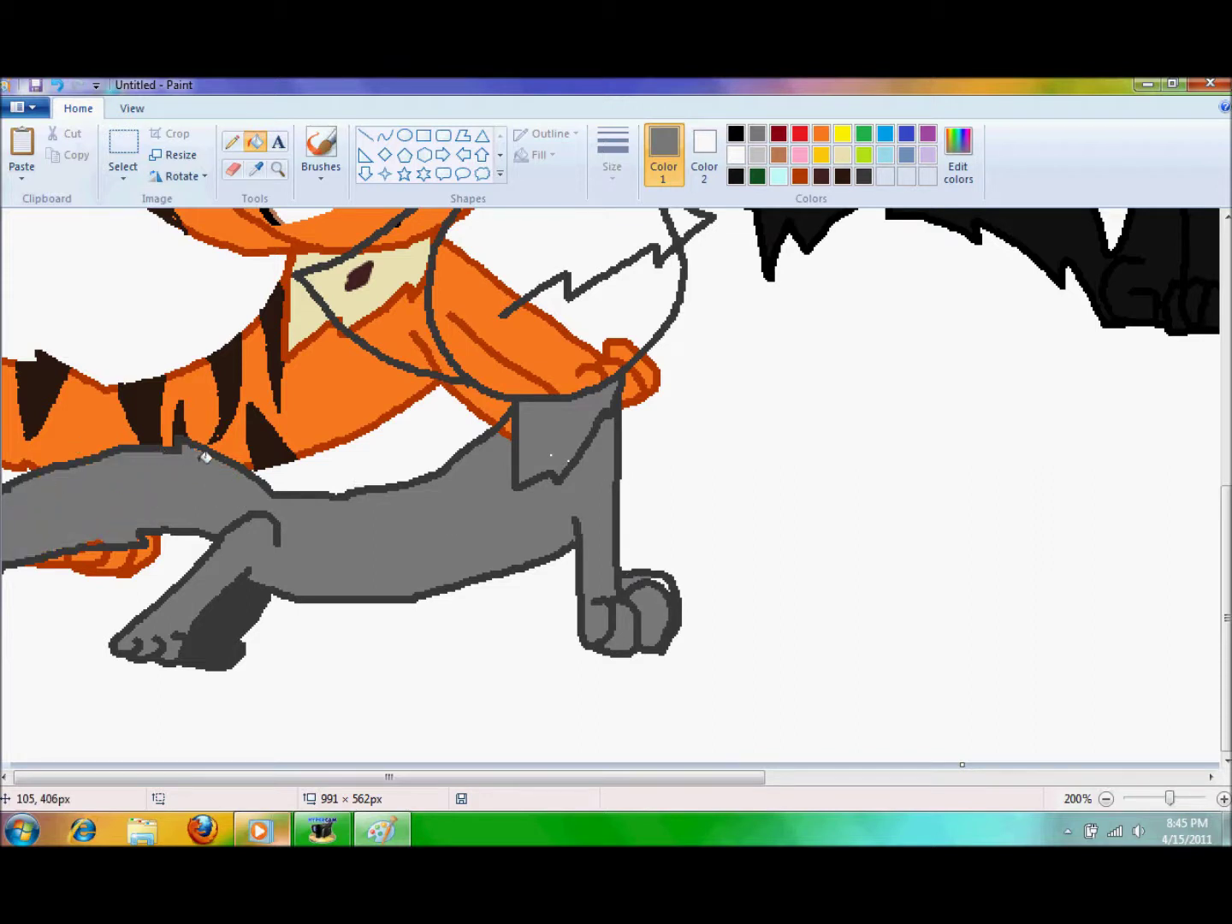
- Fill every section of the third cat's head and both ears with medium grey
scroll(207, 458, up, 3)
click(378, 416)
click(415, 371)
click(397, 435)
click(462, 450)
click(503, 414)
click(598, 435)
click(673, 347)
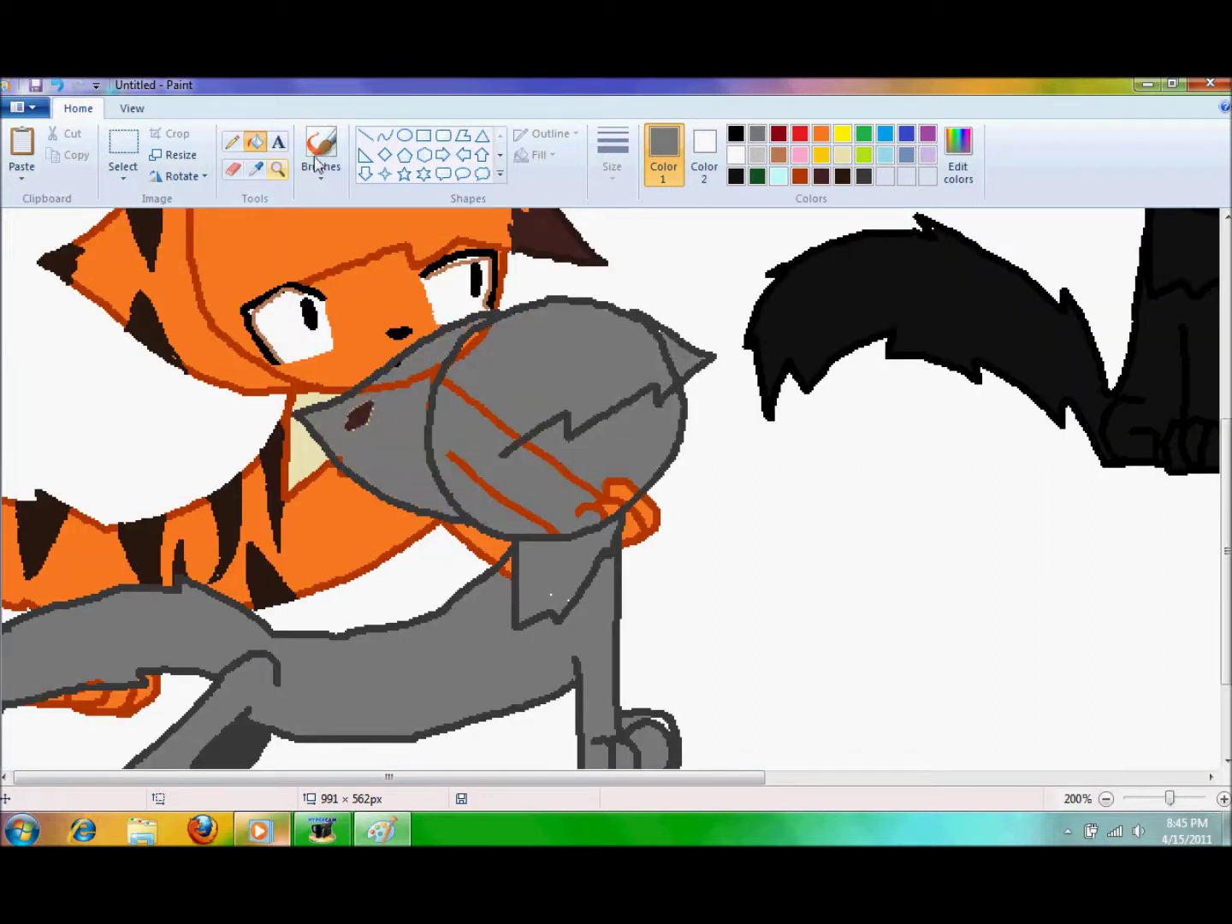
- Brush grey over the brown spot, the overlapping orange line in the left-hand ear and the head line crossing the right-hand ear
click(231, 142)
click(612, 154)
click(638, 337)
click(321, 145)
click(612, 154)
click(638, 252)
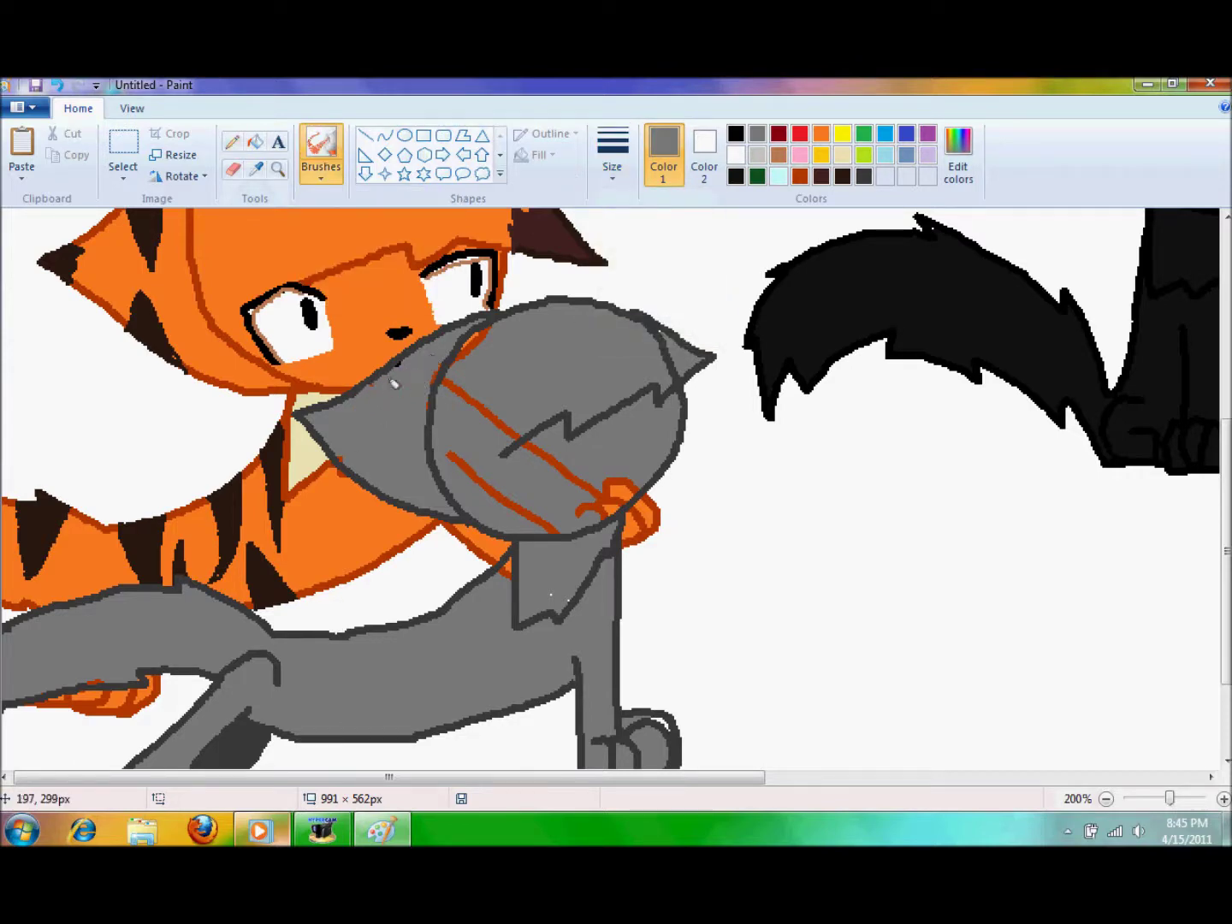
- Fill the remaining orange leg lines inside the grey head with medium grey
click(255, 141)
click(607, 498)
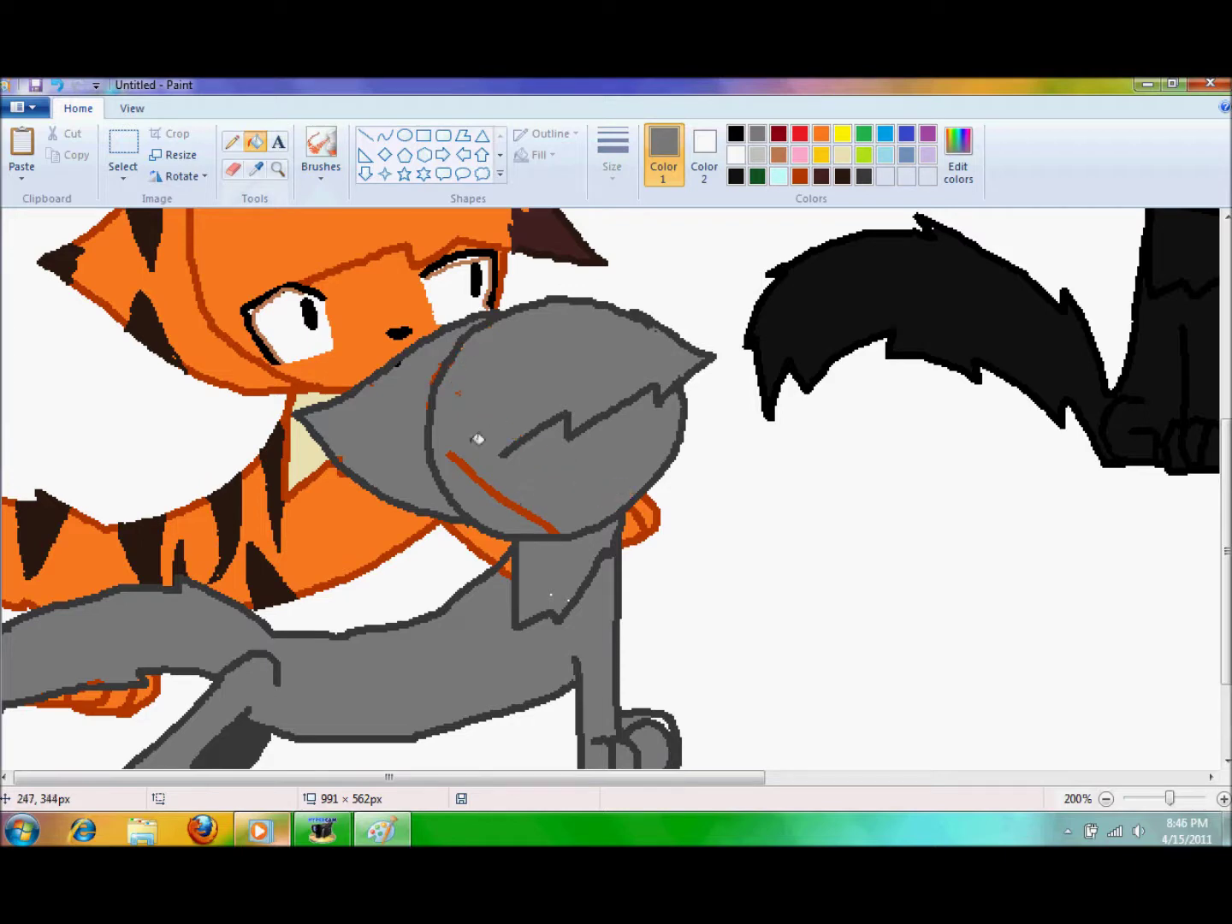
click(483, 479)
- Brush grey over the specks in the chest tuft and touch up the gap around the front paw
click(321, 147)
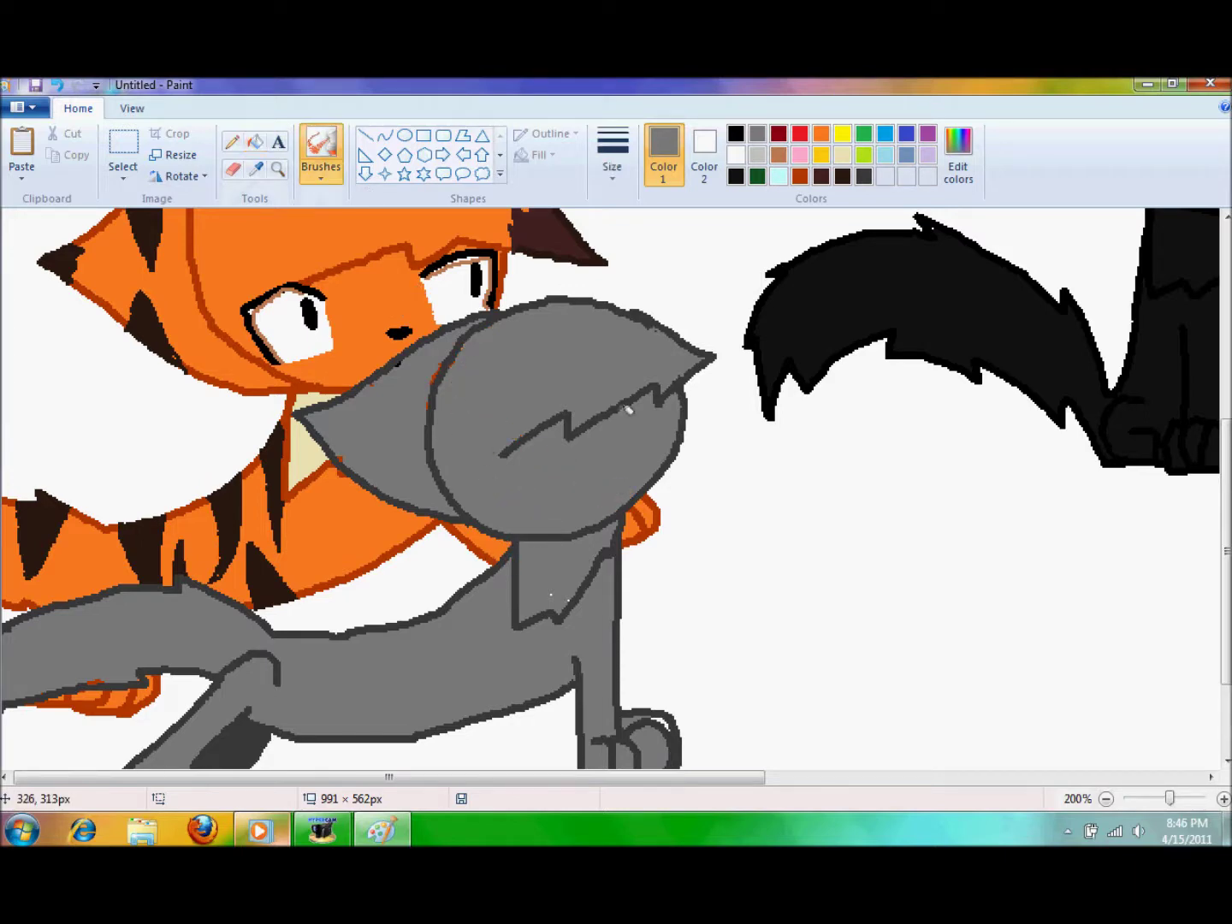
scroll(556, 595, down, 2)
click(254, 141)
click(657, 583)
key(ctrl+z)
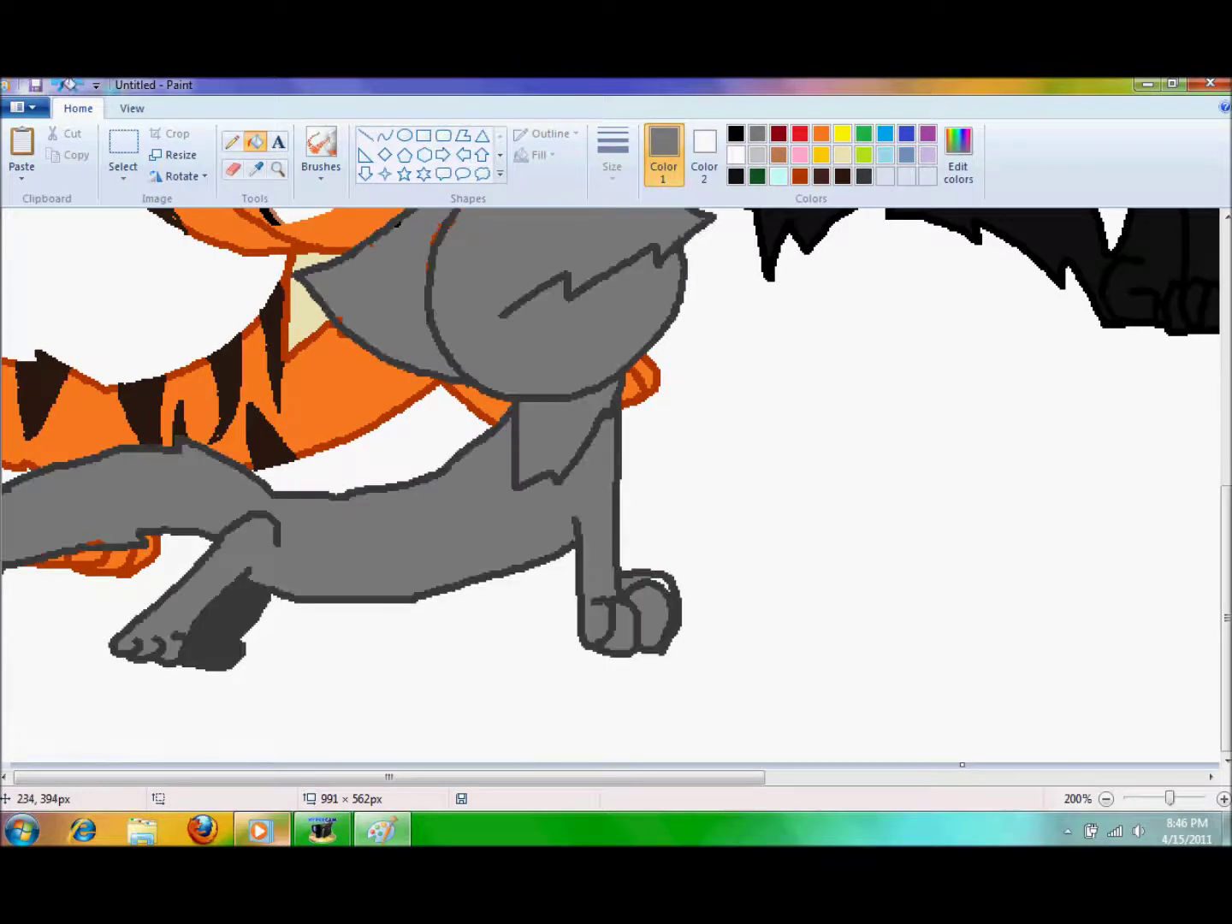
scroll(453, 441, up, 2)
- Mix a golden yellow custom colour and outline jagged strands hanging below the grey cat's head beside the neck
click(232, 141)
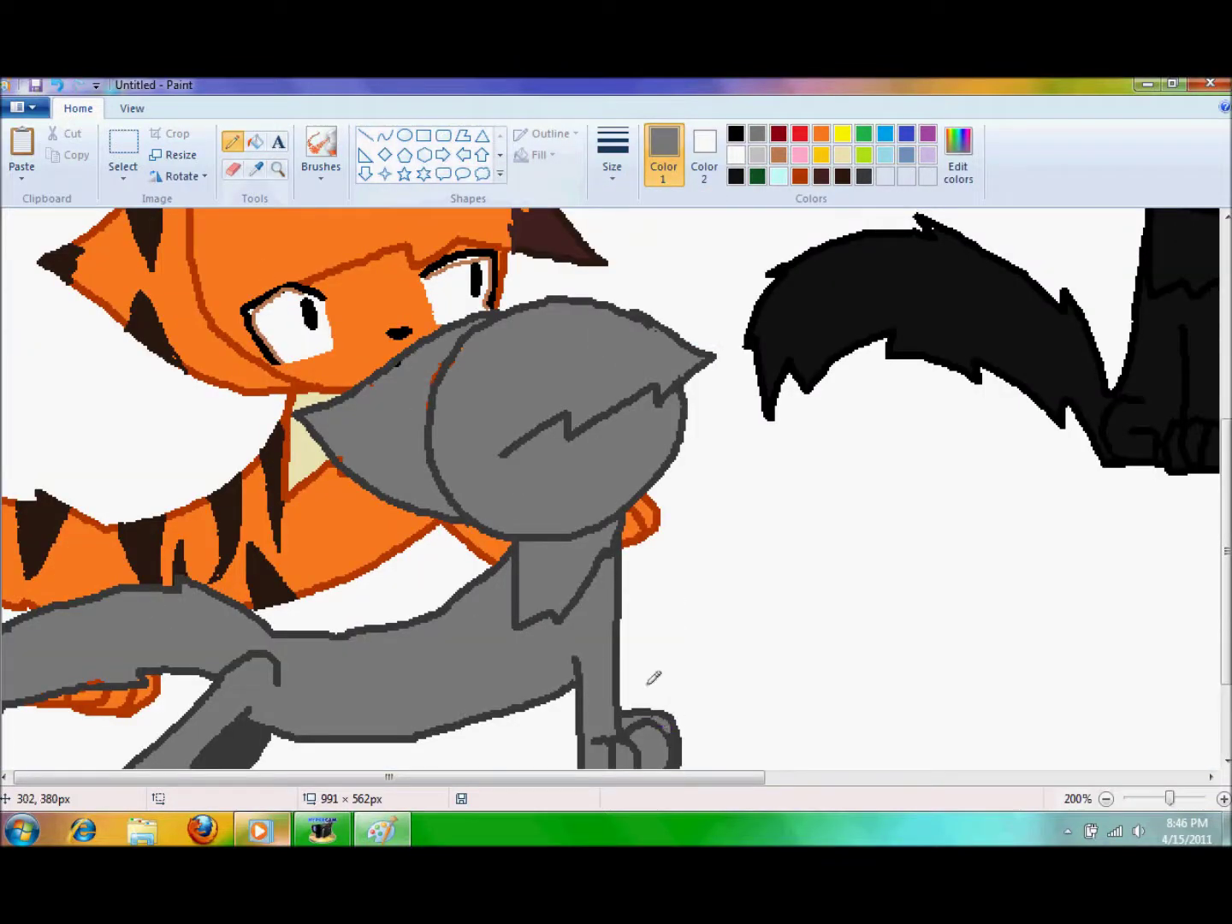
click(1222, 798)
drag(446, 777, 633, 777)
click(842, 155)
click(958, 155)
click(813, 396)
click(684, 582)
click(437, 582)
scroll(380, 595, down, 3)
mouse_move(221, 541)
mouse_down()
mouse_move(240, 661)
mouse_move(286, 671)
mouse_move(302, 569)
mouse_move(175, 600)
mouse_move(227, 671)
mouse_up()
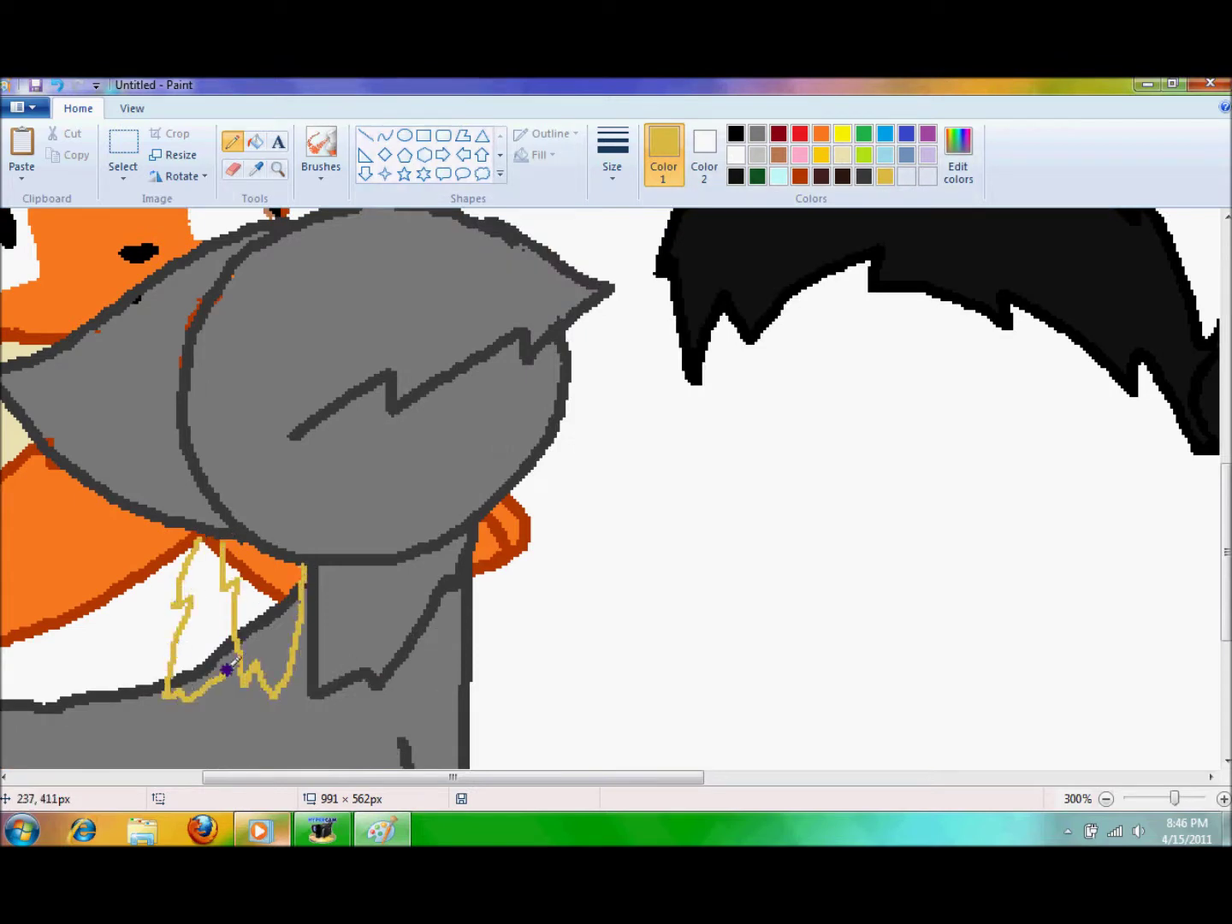
- Fill every section of the jagged strands beside the grey cat's neck with cream
click(842, 155)
click(255, 142)
click(195, 590)
click(256, 573)
click(265, 619)
click(234, 571)
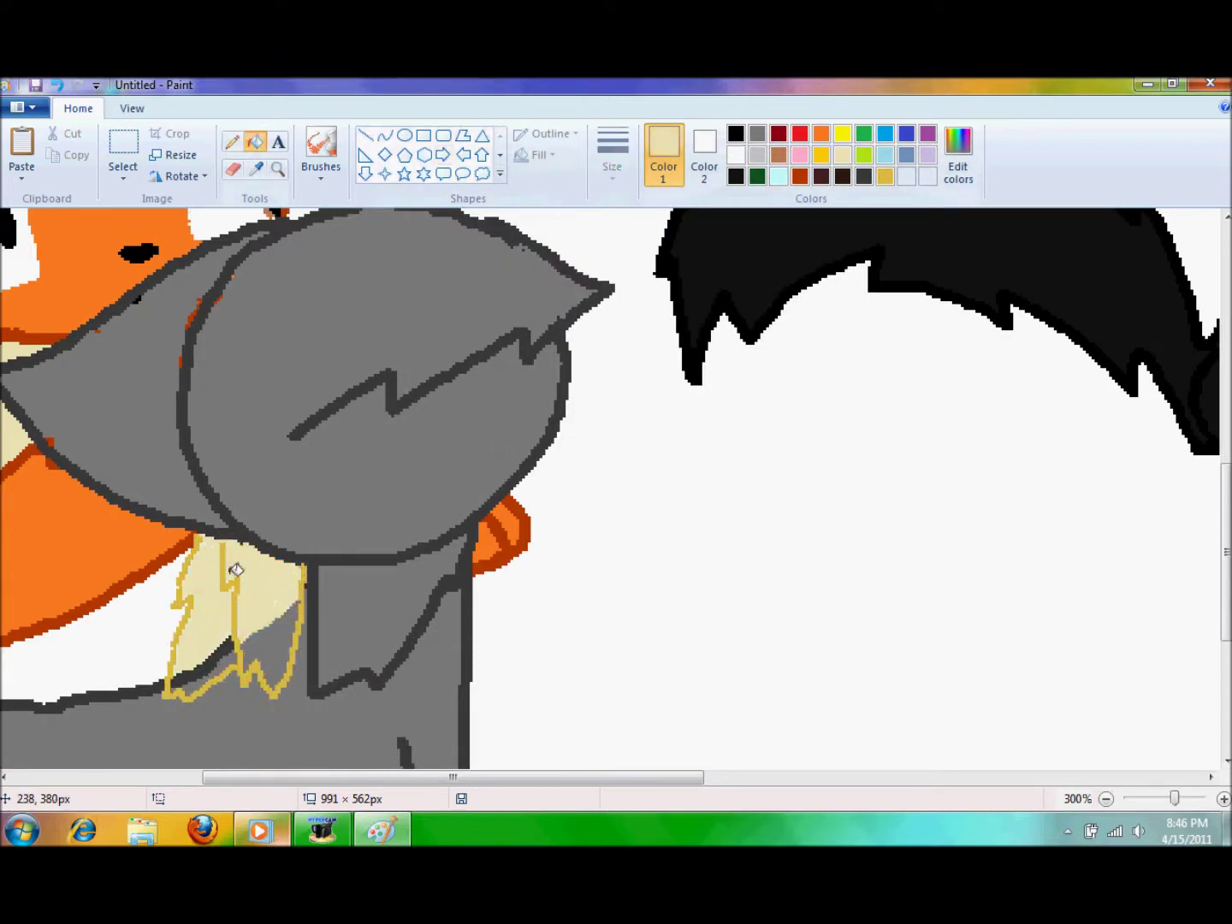
click(227, 668)
- Draw red lines with short crossbars down both strands hanging beside the grey cat's neck
click(799, 132)
click(231, 142)
mouse_move(266, 586)
mouse_down()
mouse_move(266, 554)
mouse_move(267, 644)
mouse_up()
drag(282, 574, 246, 578)
mouse_move(281, 602)
mouse_down()
mouse_move(252, 605)
mouse_move(261, 622)
mouse_up()
mouse_move(213, 547)
mouse_down()
mouse_move(200, 641)
mouse_move(194, 609)
mouse_up()
drag(217, 635, 197, 624)
- Draw the grey cat's eye outline, pupil, nose and mouth marks in thicker black
click(736, 133)
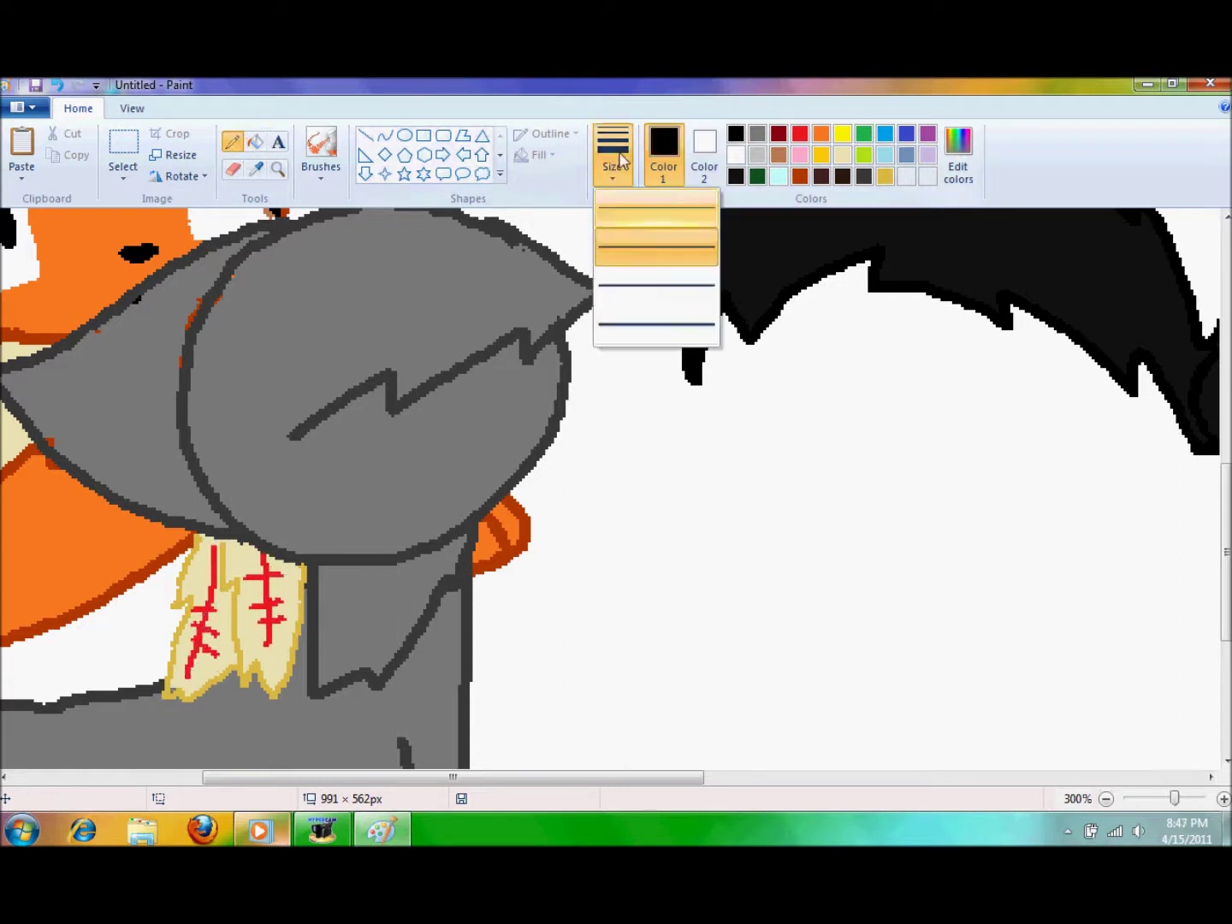
mouse_move(505, 378)
mouse_down()
mouse_move(475, 374)
mouse_move(432, 444)
mouse_up()
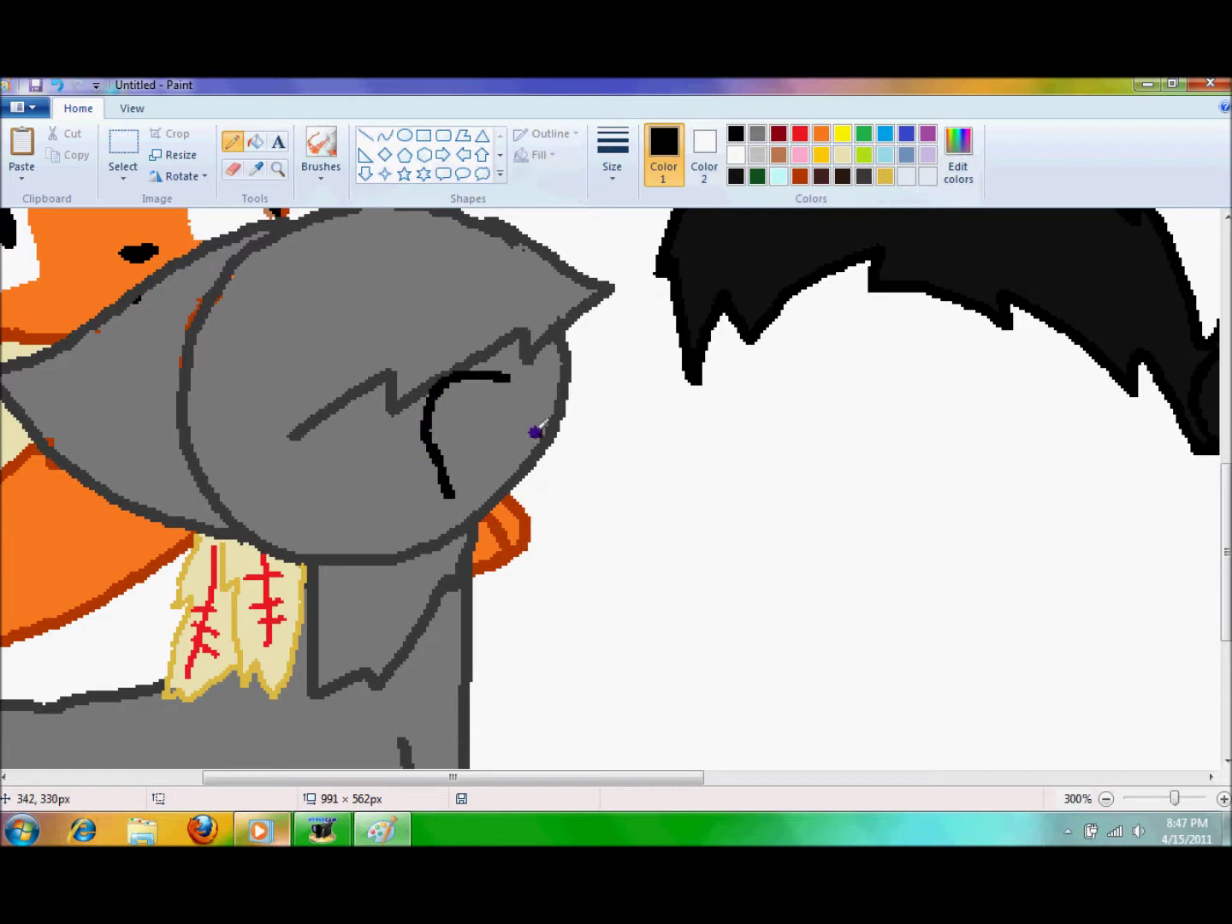
key(ctrl+z)
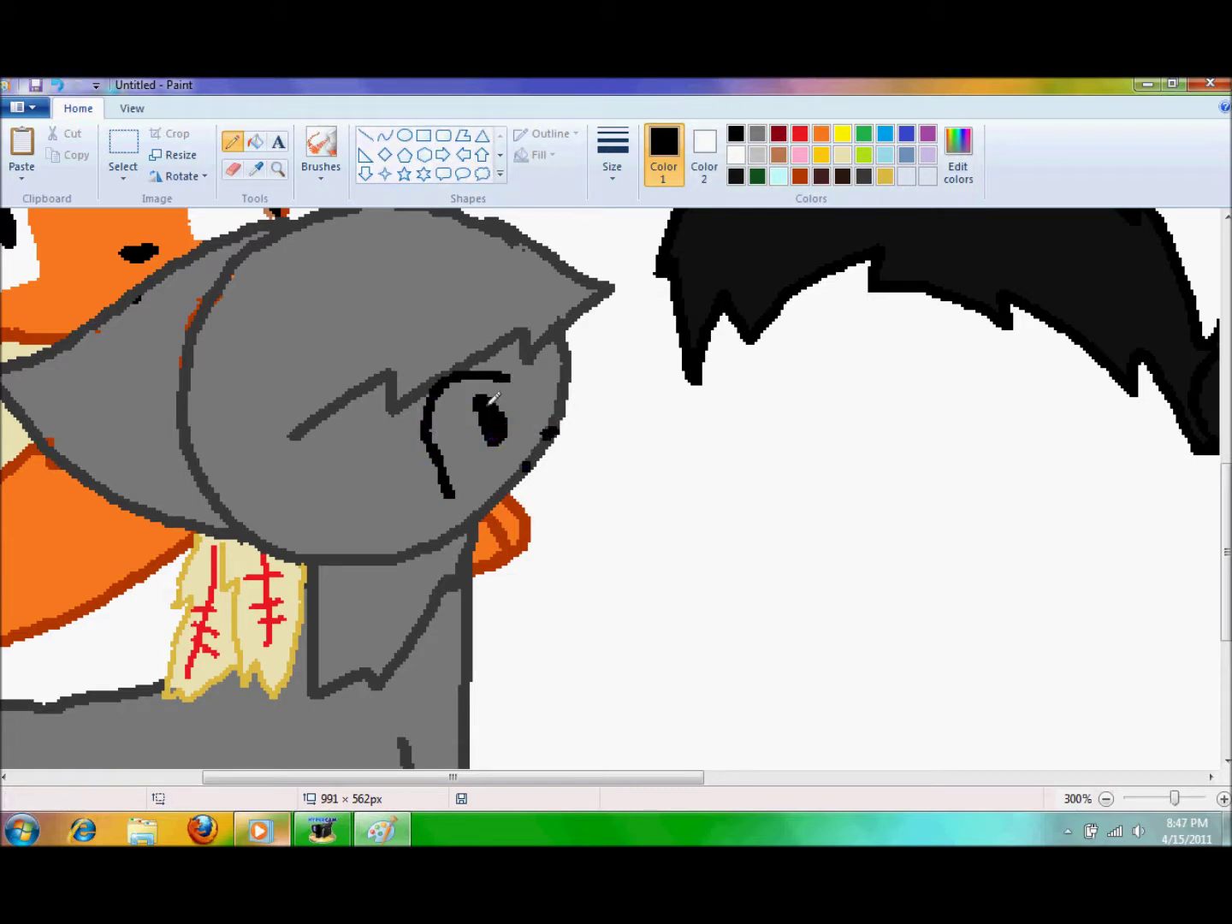
- Fill the grey cat's pupil with pale turquoise, close off the open side of the eye and fill it white
click(778, 176)
click(256, 142)
click(491, 420)
click(735, 154)
click(228, 142)
drag(455, 494, 513, 383)
click(256, 142)
click(463, 453)
click(778, 175)
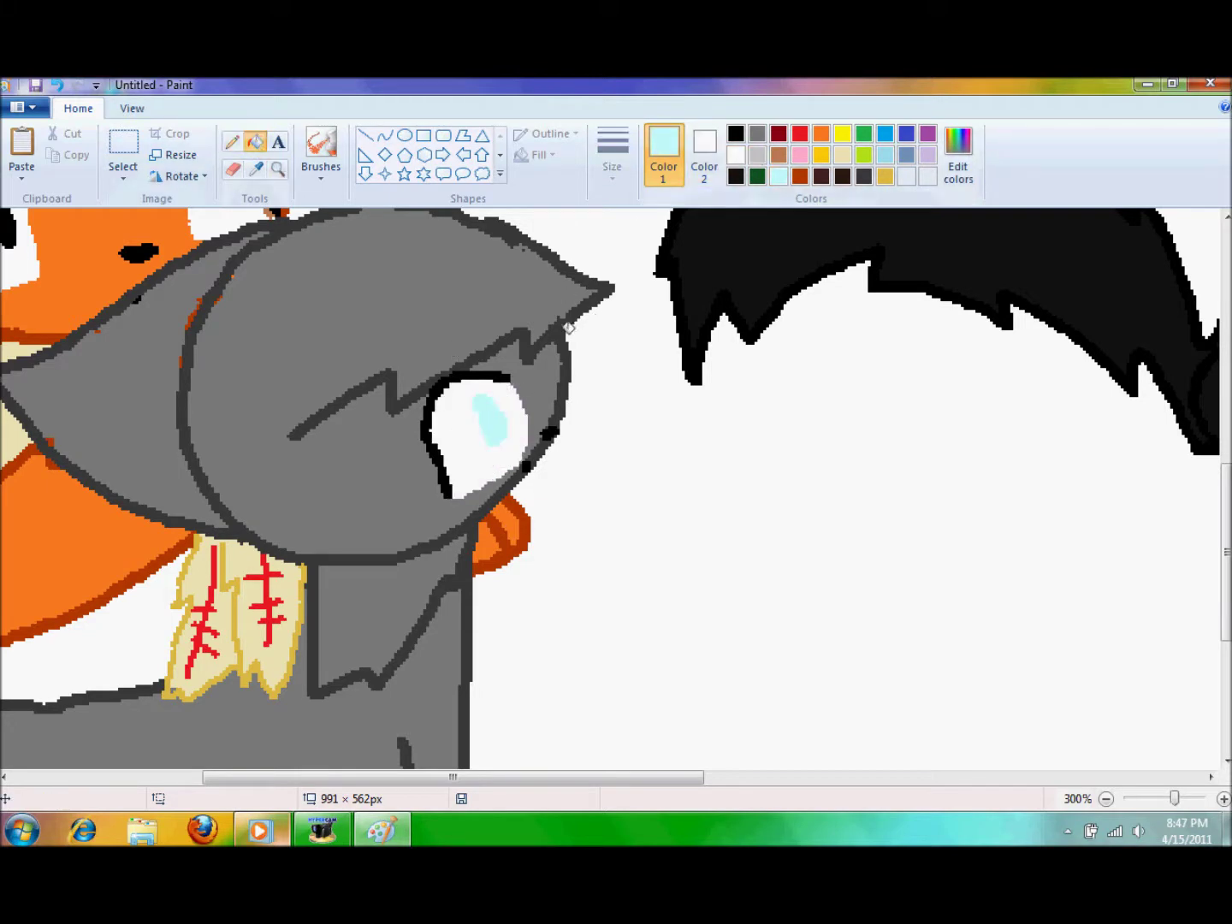
click(480, 445)
scroll(557, 417, up, 2)
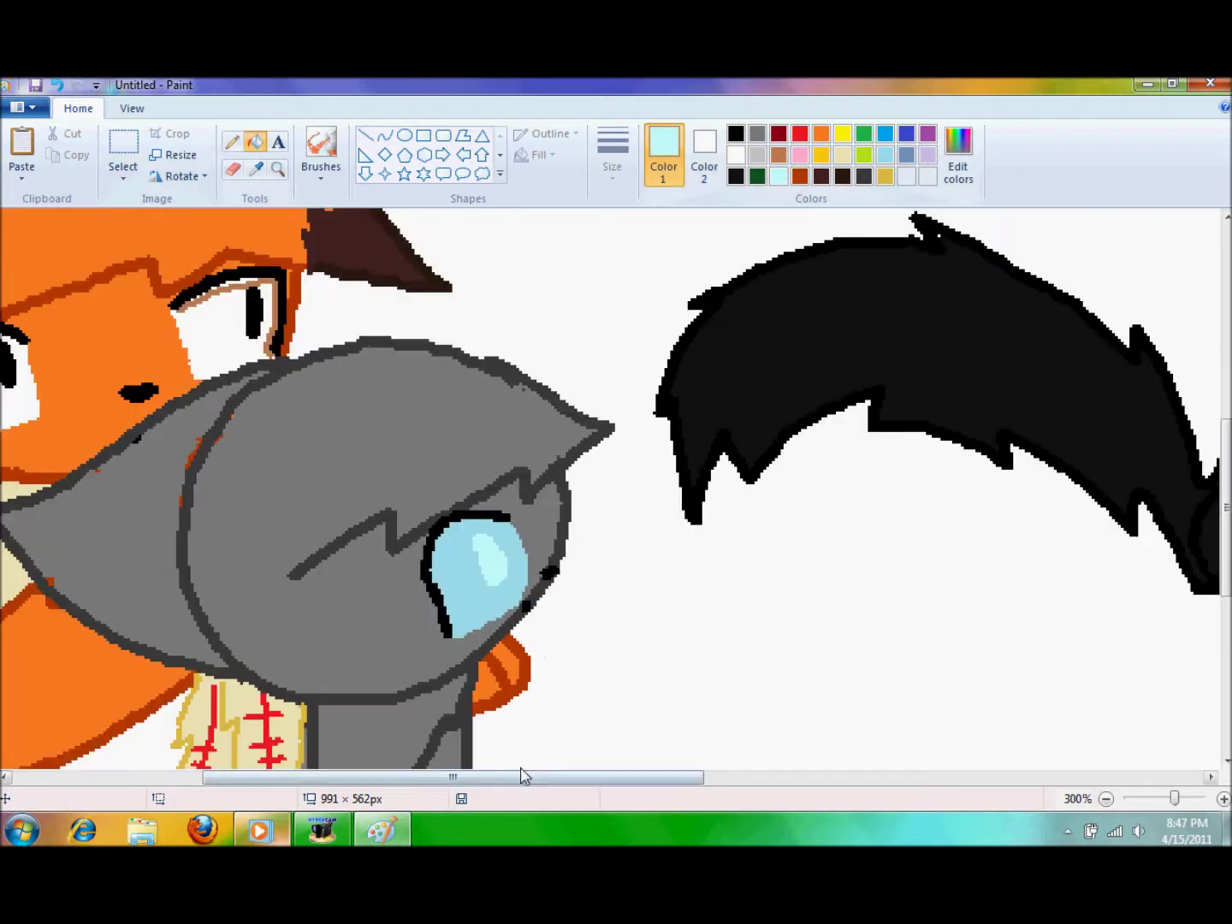
scroll(544, 711, left, 5)
click(779, 155)
click(603, 335)
click(360, 385)
drag(496, 777, 973, 773)
scroll(926, 615, up, 4)
drag(582, 774, 159, 728)
click(58, 85)
click(58, 86)
scroll(157, 255, down, 4)
click(58, 85)
click(58, 85)
click(80, 86)
click(884, 155)
click(729, 547)
- Line the inner edge of the grey cat's eye with pale turquoise and fill its pupil black
drag(570, 777, 679, 774)
click(757, 155)
click(472, 555)
click(778, 176)
click(231, 142)
mouse_move(491, 518)
mouse_down()
mouse_move(438, 525)
mouse_move(417, 573)
mouse_move(436, 637)
mouse_up()
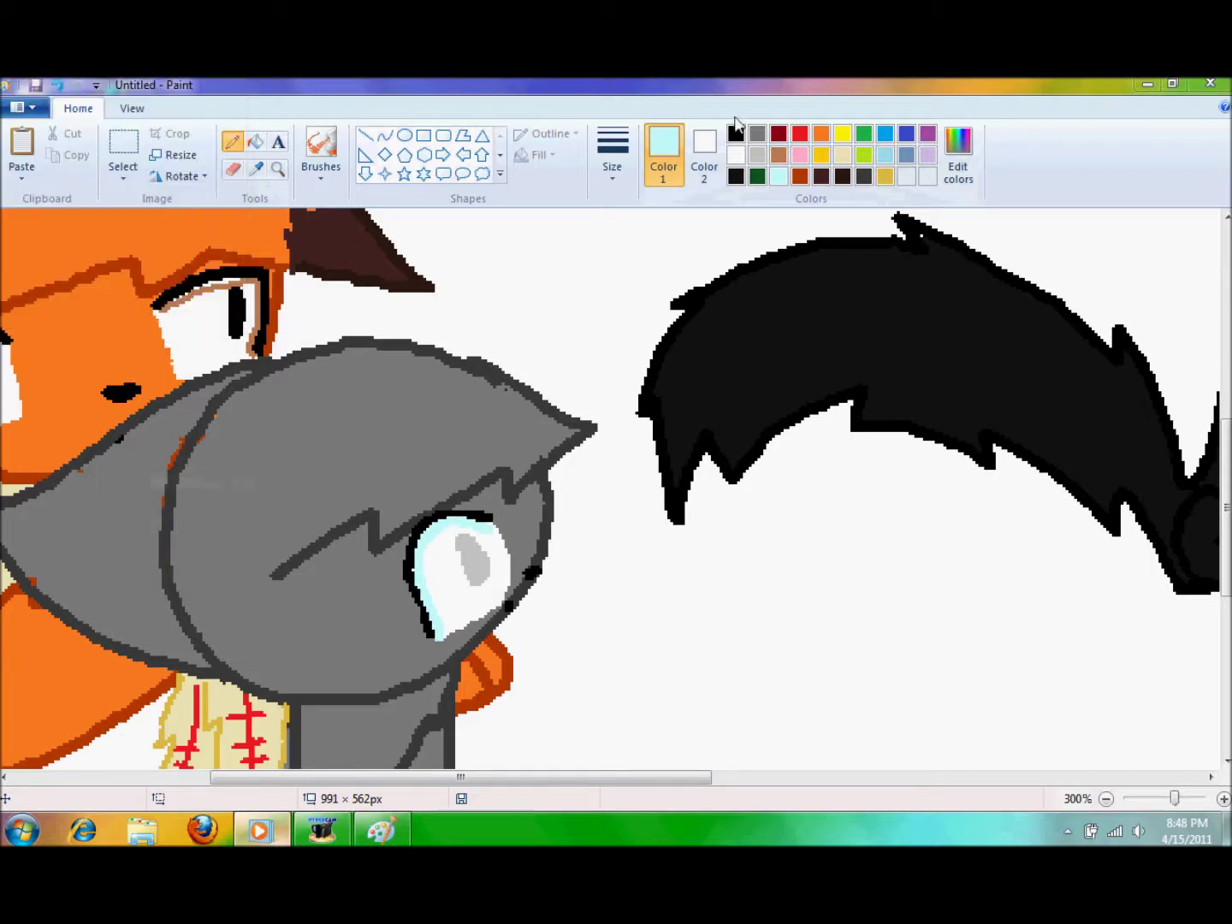
click(255, 141)
click(473, 560)
click(733, 134)
click(473, 561)
- Write the note "Ugh i made jay feather too long" in 36-point Broadway above the cats and undo it
click(1105, 798)
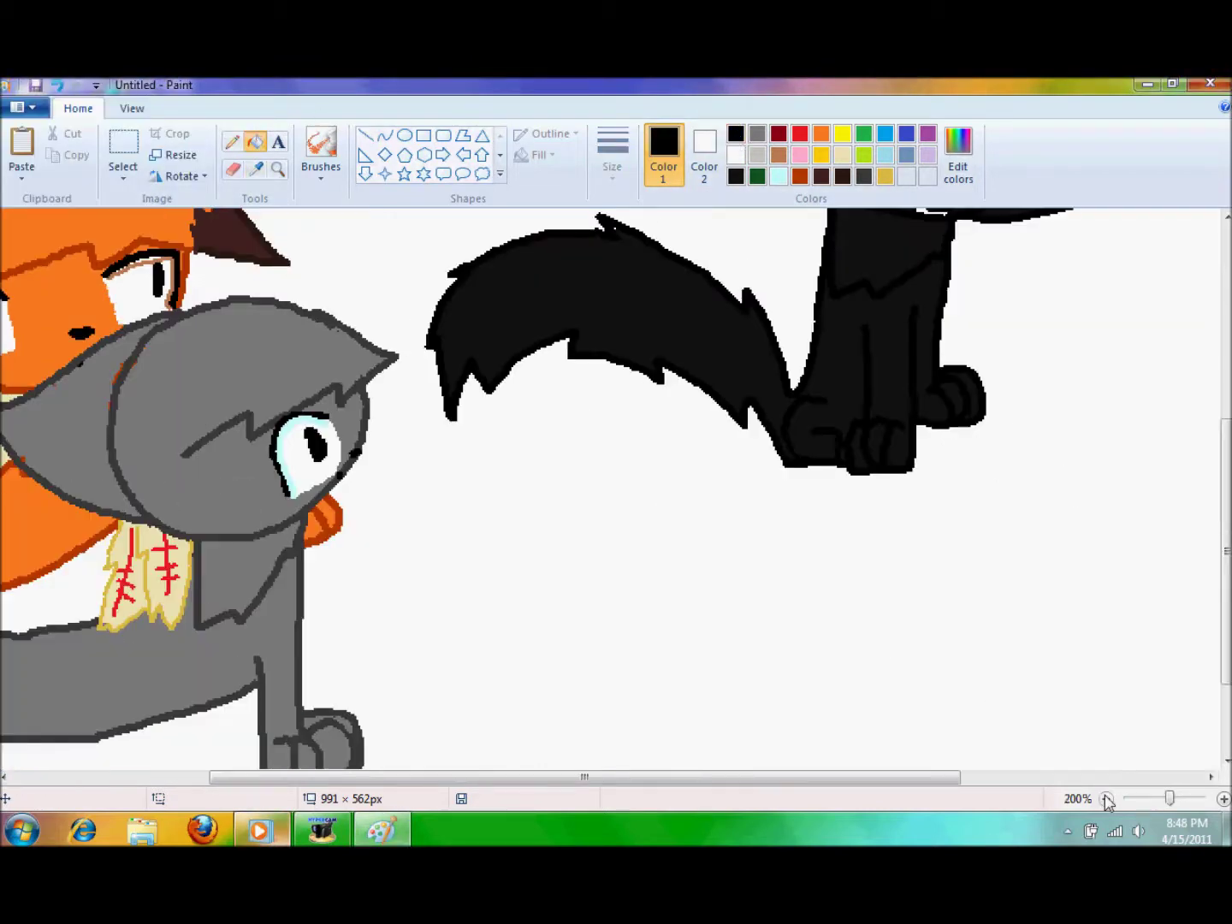
drag(949, 776, 831, 773)
scroll(588, 329, down, 3)
click(1105, 798)
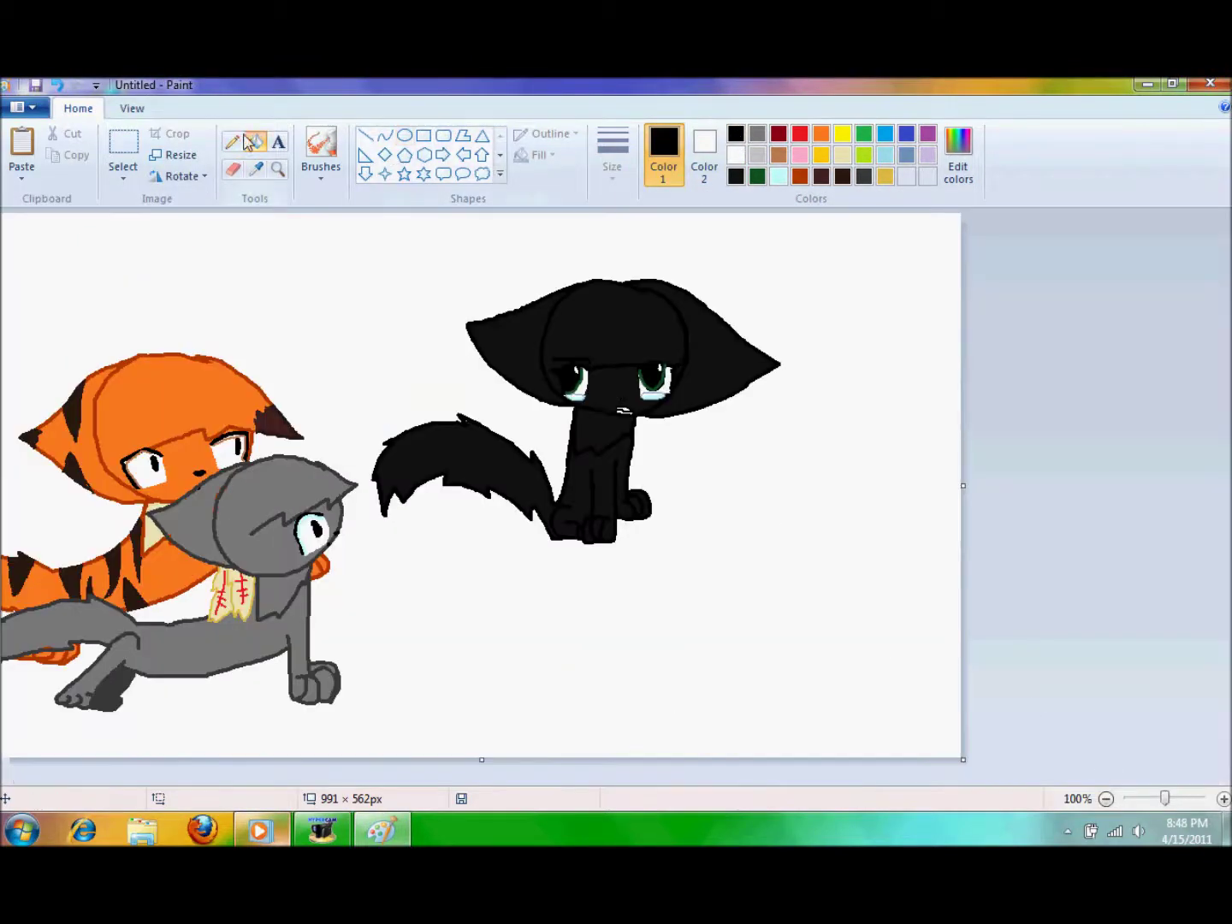
click(279, 141)
drag(203, 225, 712, 281)
text(Ugh i made j)
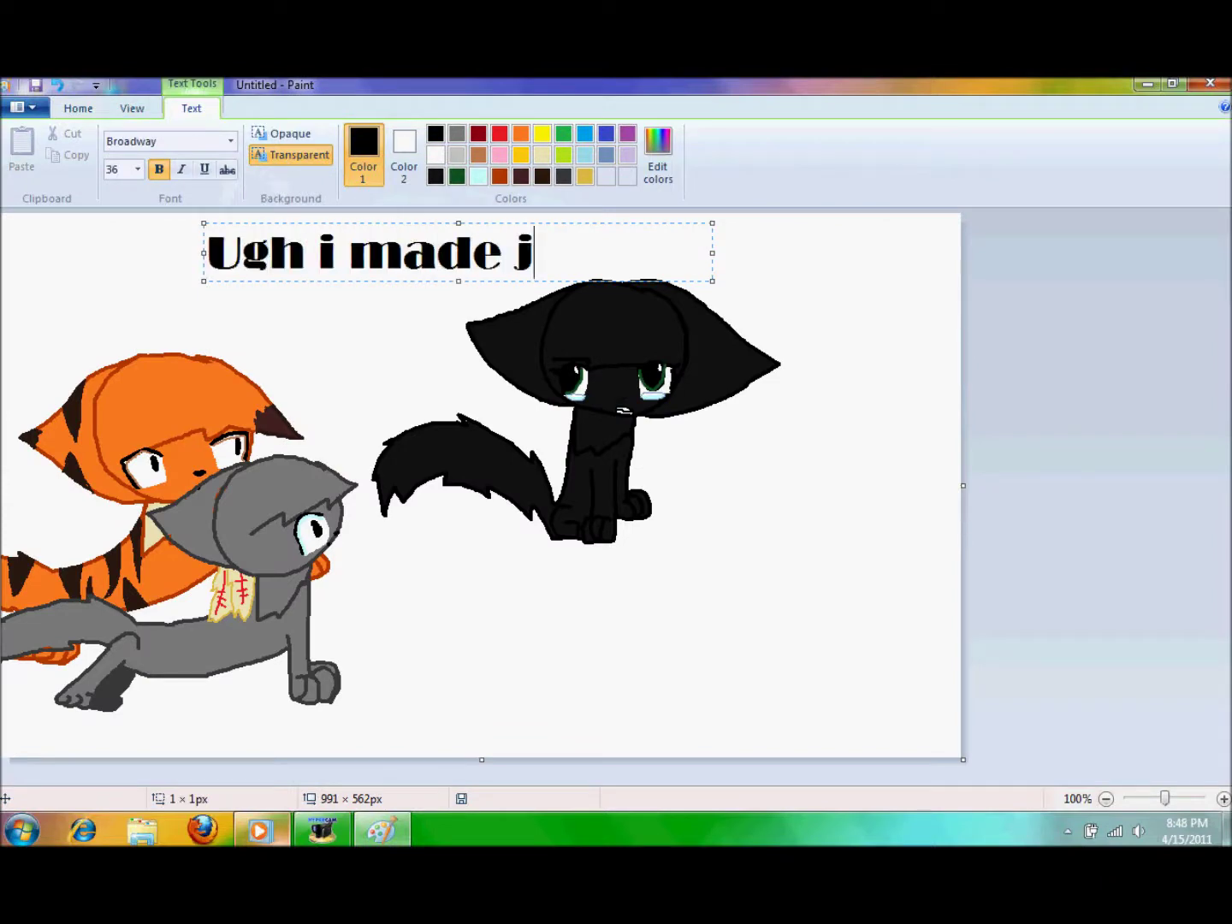
text(ay feather too long)
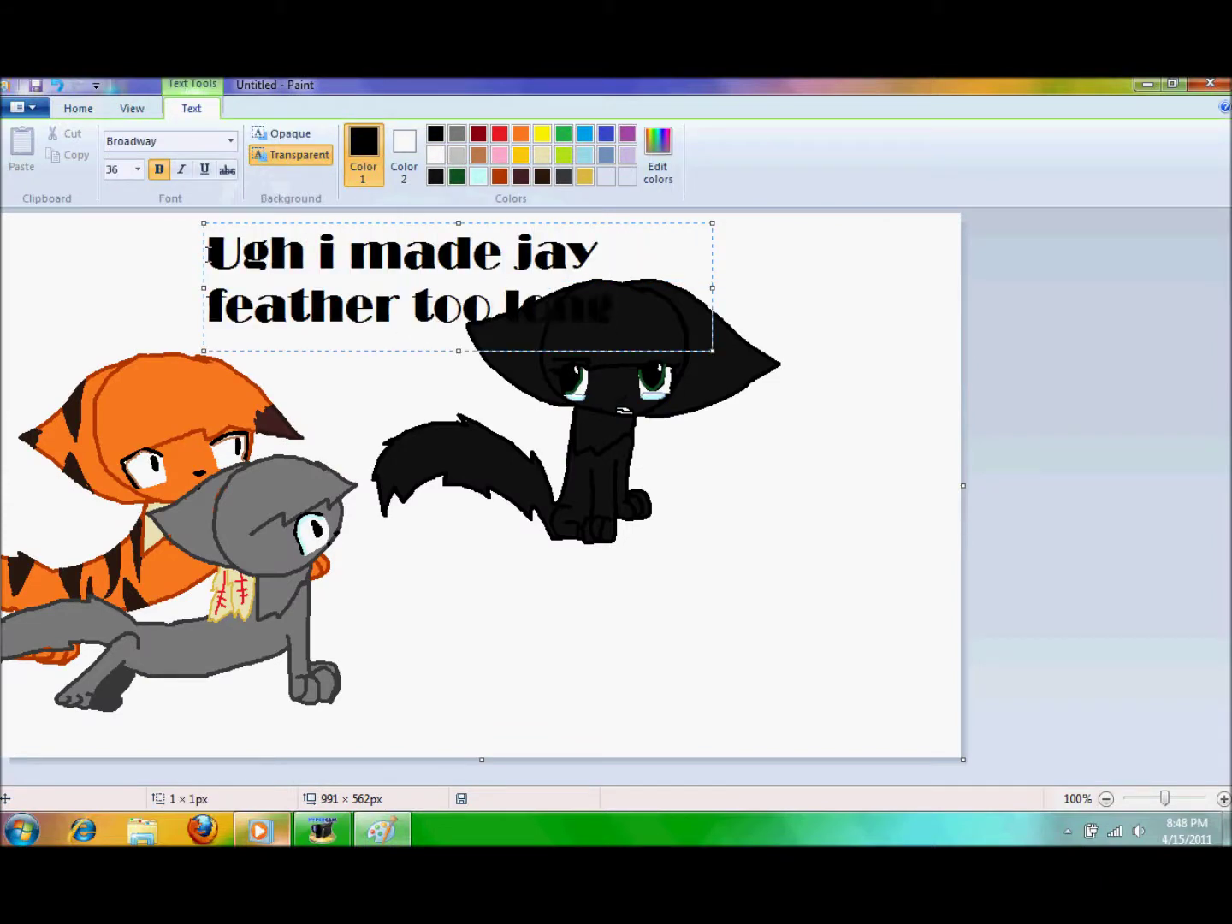
drag(342, 351, 589, 716)
click(58, 85)
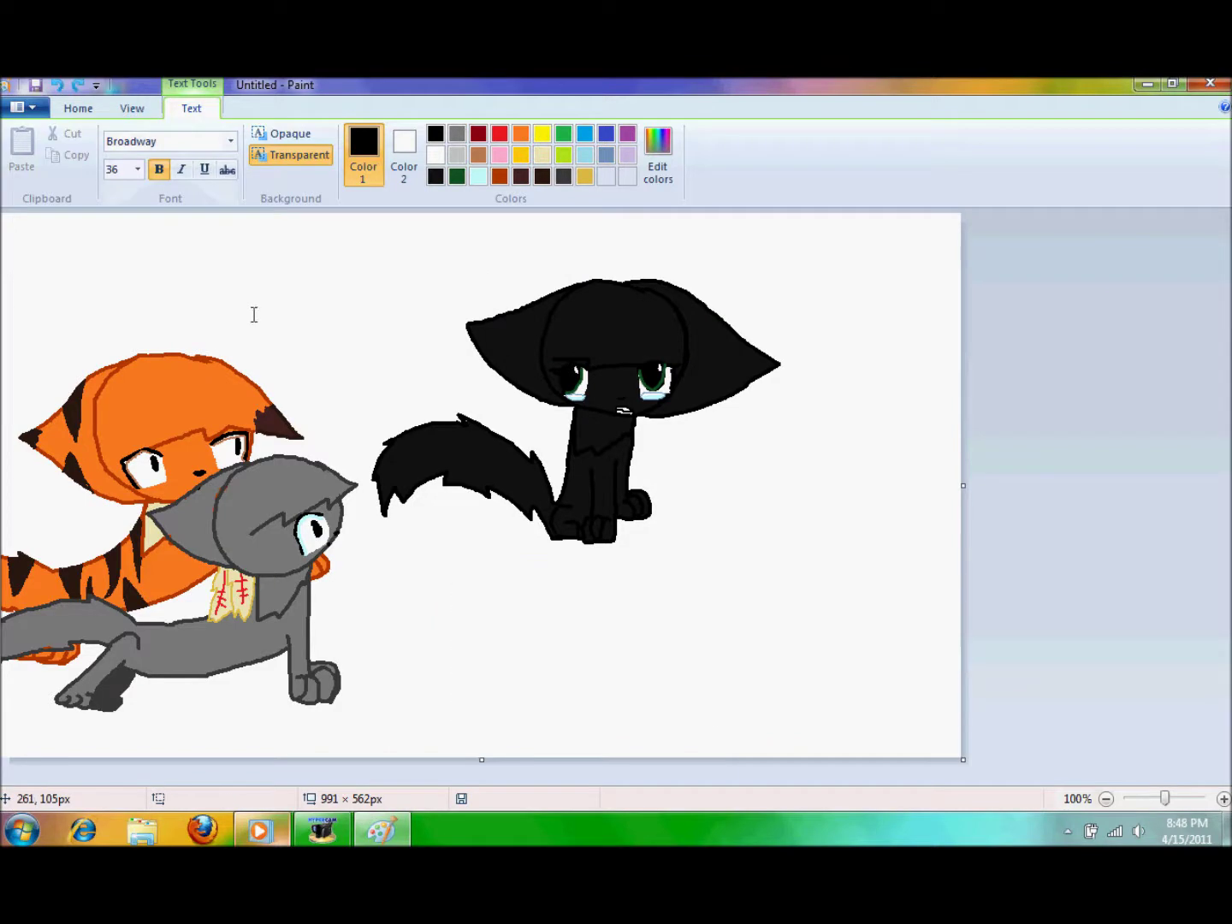
- Try to shorten the grey cat by moving its selected rear half closer to the chest
click(286, 455)
click(1223, 798)
scroll(637, 745, down, 3)
click(128, 138)
drag(389, 631, 138, 426)
drag(402, 680, 2, 400)
drag(120, 541, 166, 530)
click(1106, 798)
click(53, 86)
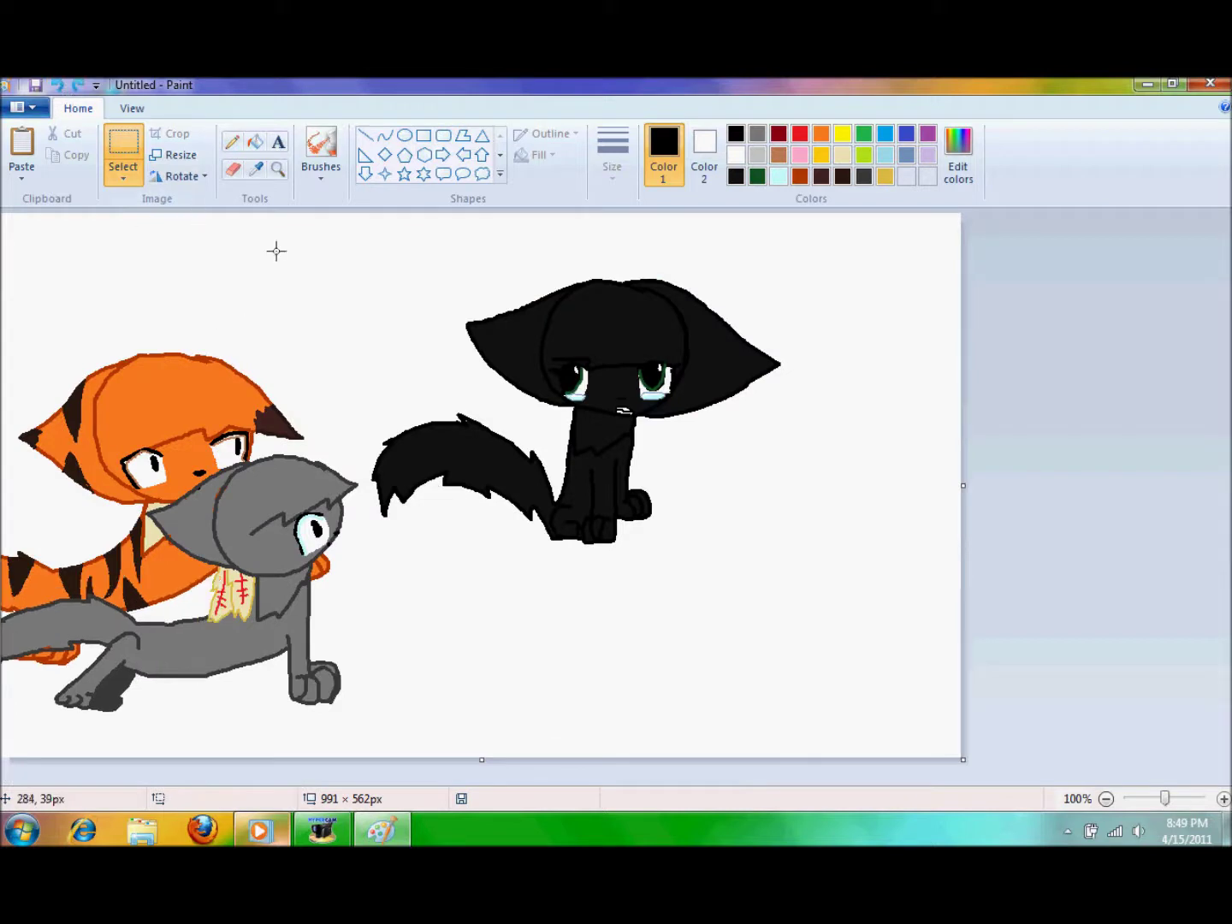
click(231, 142)
drag(213, 249, 228, 305)
drag(313, 240, 311, 287)
drag(272, 343, 304, 347)
click(57, 86)
click(56, 86)
click(58, 86)
click(58, 85)
click(57, 86)
click(57, 87)
click(58, 87)
click(58, 88)
click(75, 86)
click(76, 87)
click(76, 86)
click(77, 87)
click(76, 86)
click(61, 88)
click(56, 86)
click(56, 85)
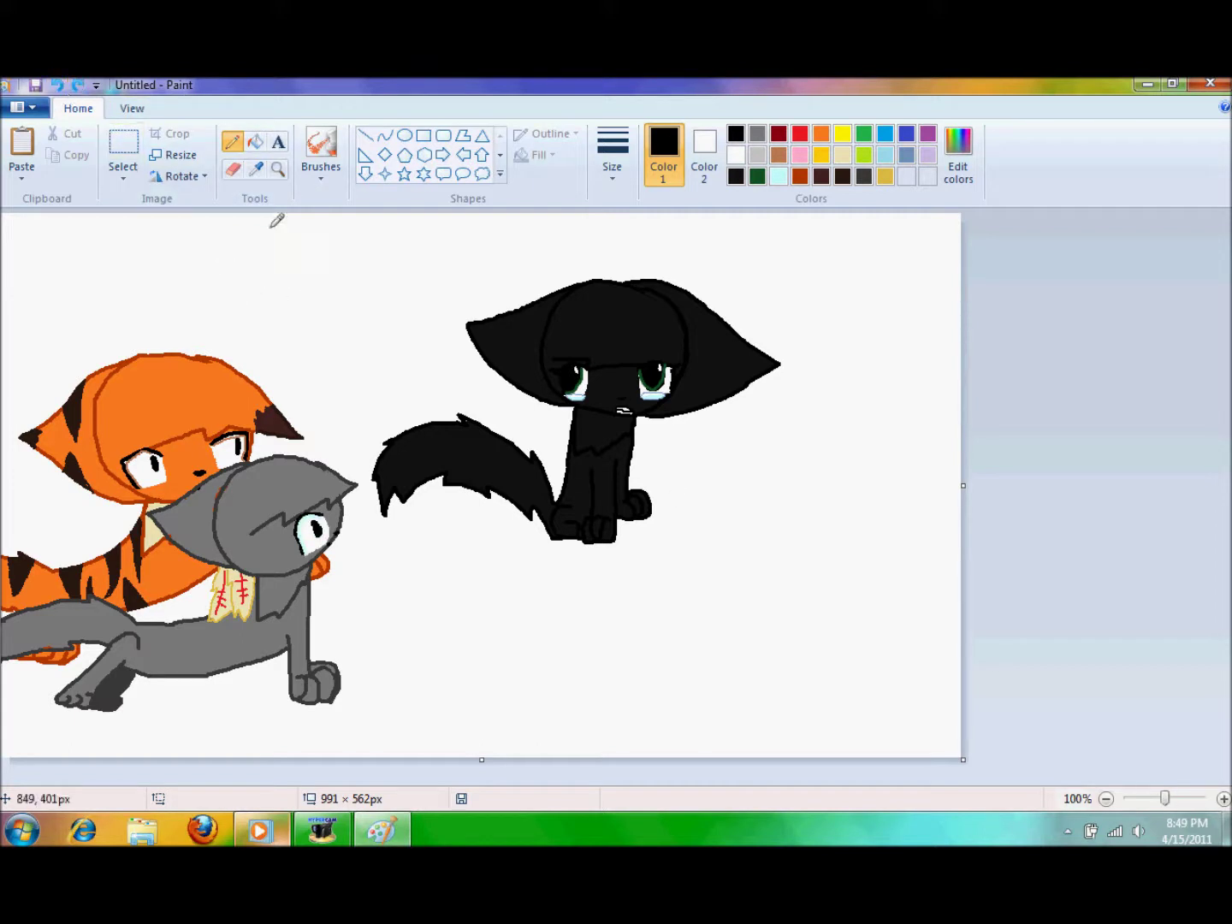
- Delete the rear half of the grey cat's body along with its hind legs and tail
drag(1224, 360, 1224, 618)
click(122, 147)
drag(68, 520, 405, 674)
right_click(306, 573)
click(358, 717)
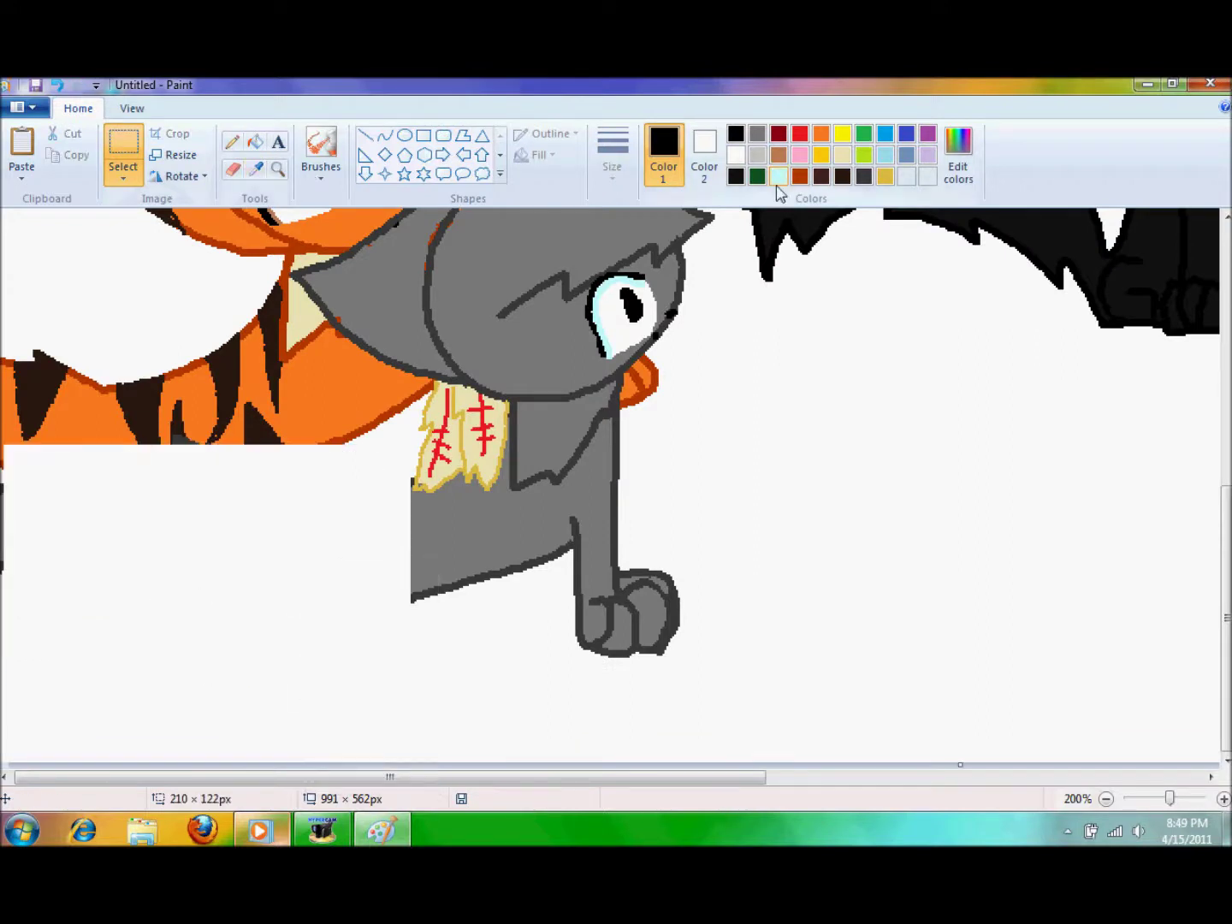
- Outline a shorter back, a bushy drooping tail and two hind legs with toes for the grey cat in dark grey
click(864, 175)
click(231, 142)
mouse_move(414, 485)
mouse_down()
mouse_move(292, 498)
mouse_move(242, 466)
mouse_move(145, 461)
mouse_move(114, 503)
mouse_move(109, 610)
mouse_move(193, 645)
mouse_move(191, 574)
mouse_move(249, 548)
mouse_move(237, 676)
mouse_up()
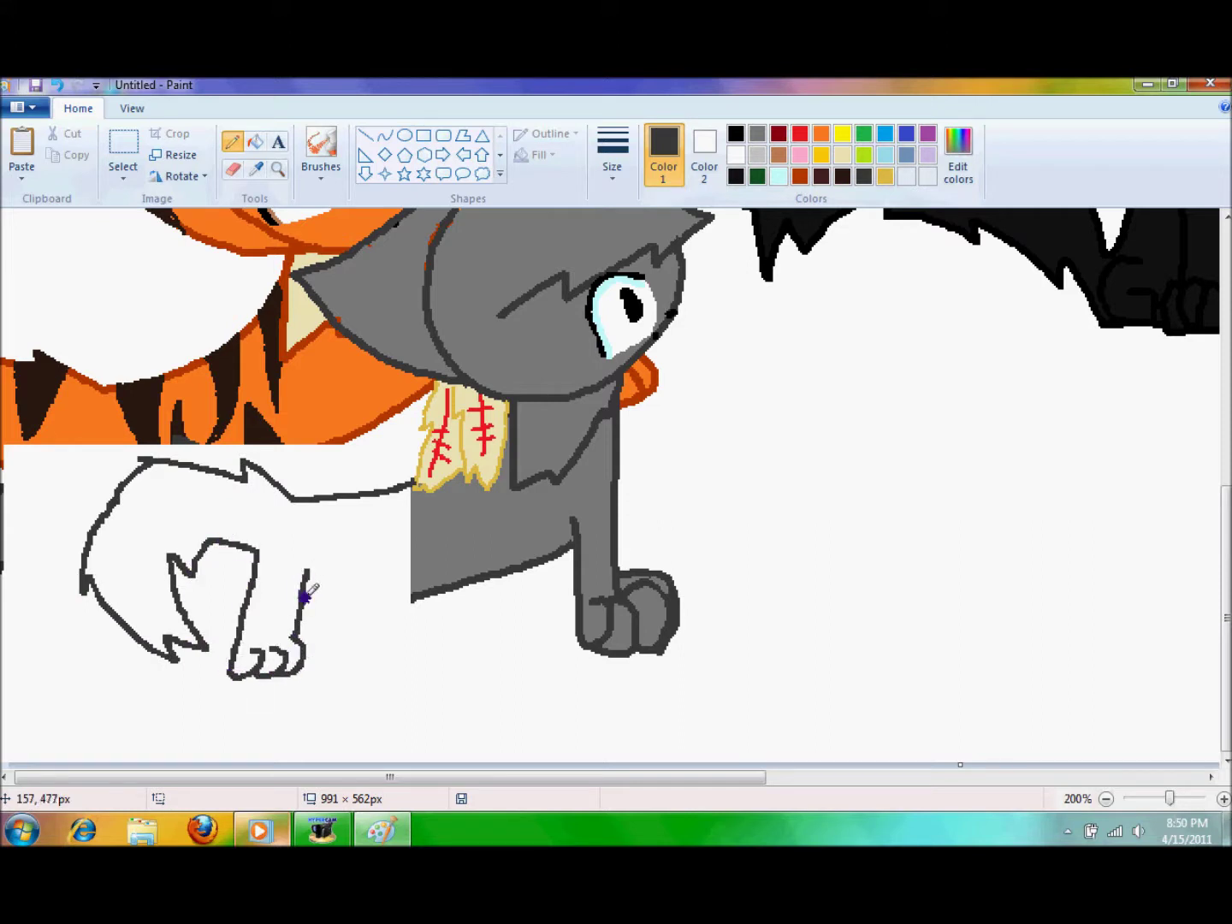
mouse_move(310, 655)
mouse_down()
mouse_move(305, 622)
mouse_move(301, 688)
mouse_move(324, 680)
mouse_move(316, 695)
mouse_move(348, 659)
mouse_move(339, 699)
mouse_move(375, 606)
mouse_move(419, 600)
mouse_up()
- Fill the grey cat's new hindquarters with medium grey and draw the thigh curve in dark grey
click(758, 134)
click(255, 141)
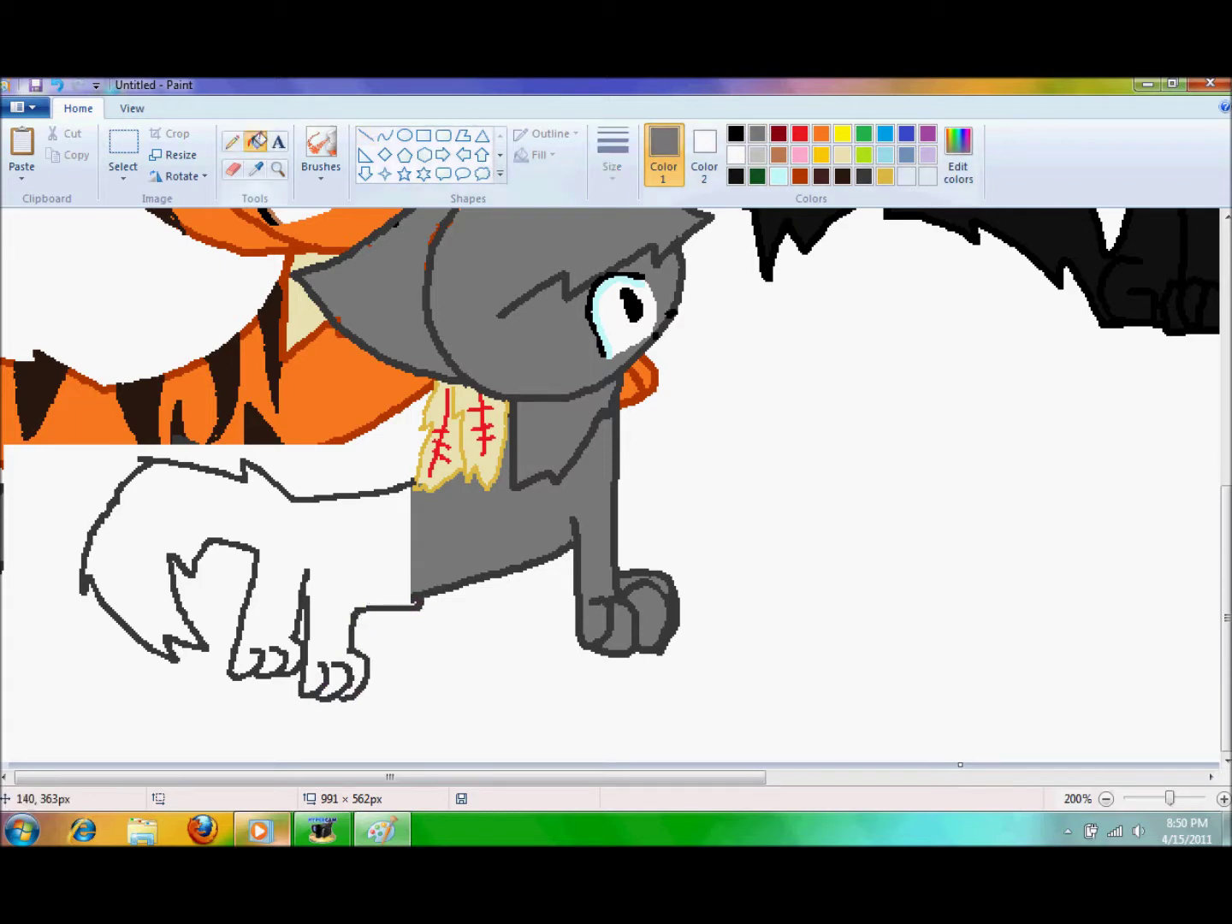
click(327, 552)
click(231, 141)
click(864, 174)
drag(329, 539, 285, 521)
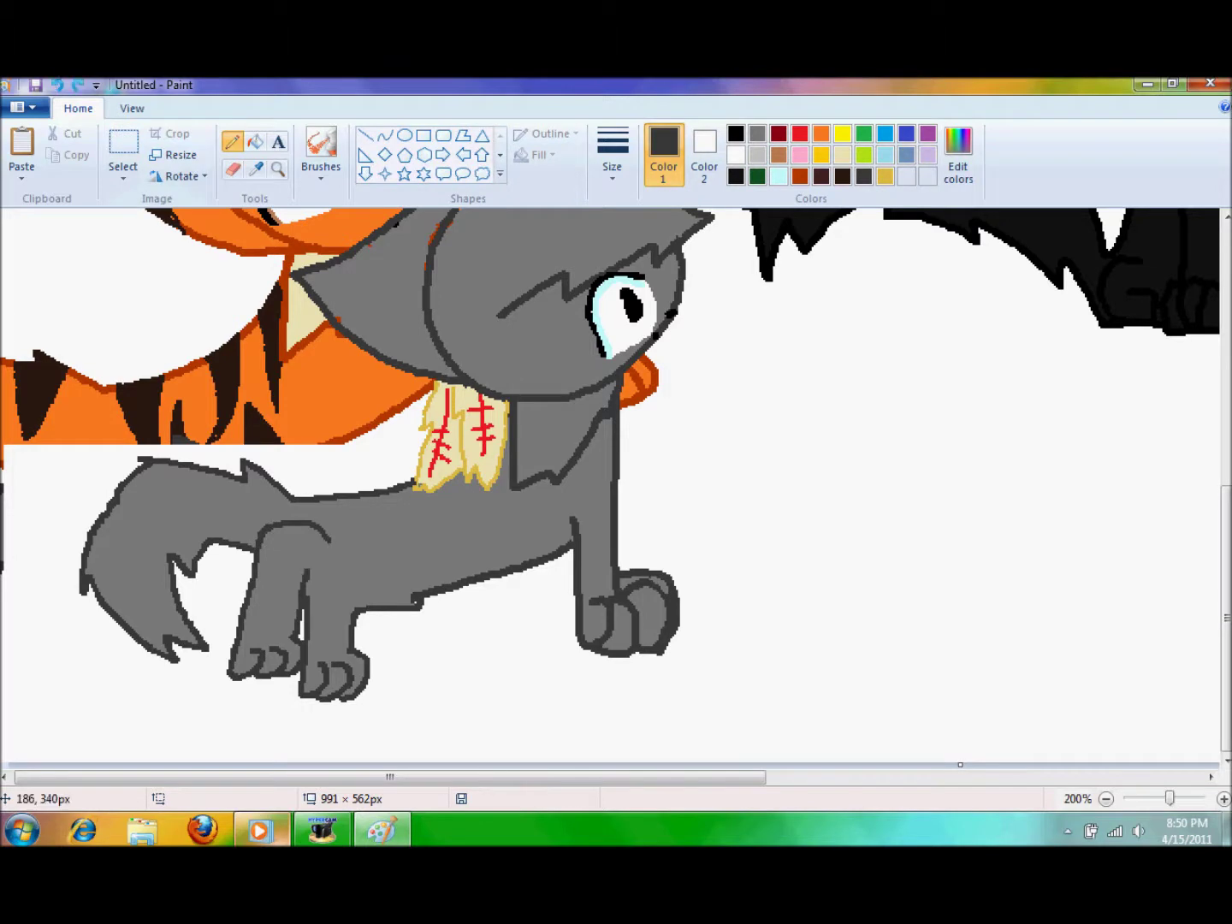
click(54, 85)
- Outline triangular stripes on the grey cat's ear, back, belly and tail in dark grey
scroll(481, 389, up, 3)
mouse_move(350, 398)
mouse_down()
mouse_move(369, 438)
mouse_move(407, 358)
mouse_up()
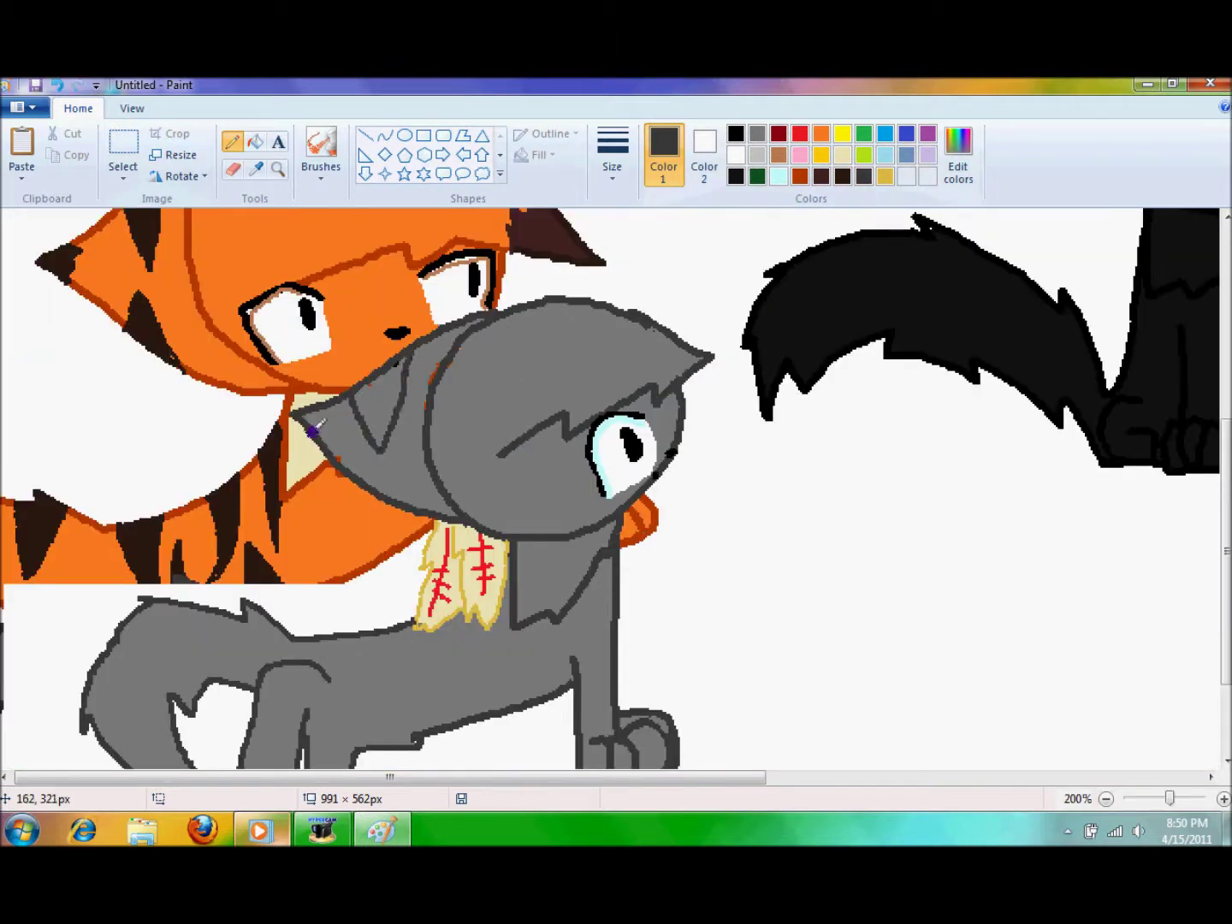
scroll(385, 496, down, 3)
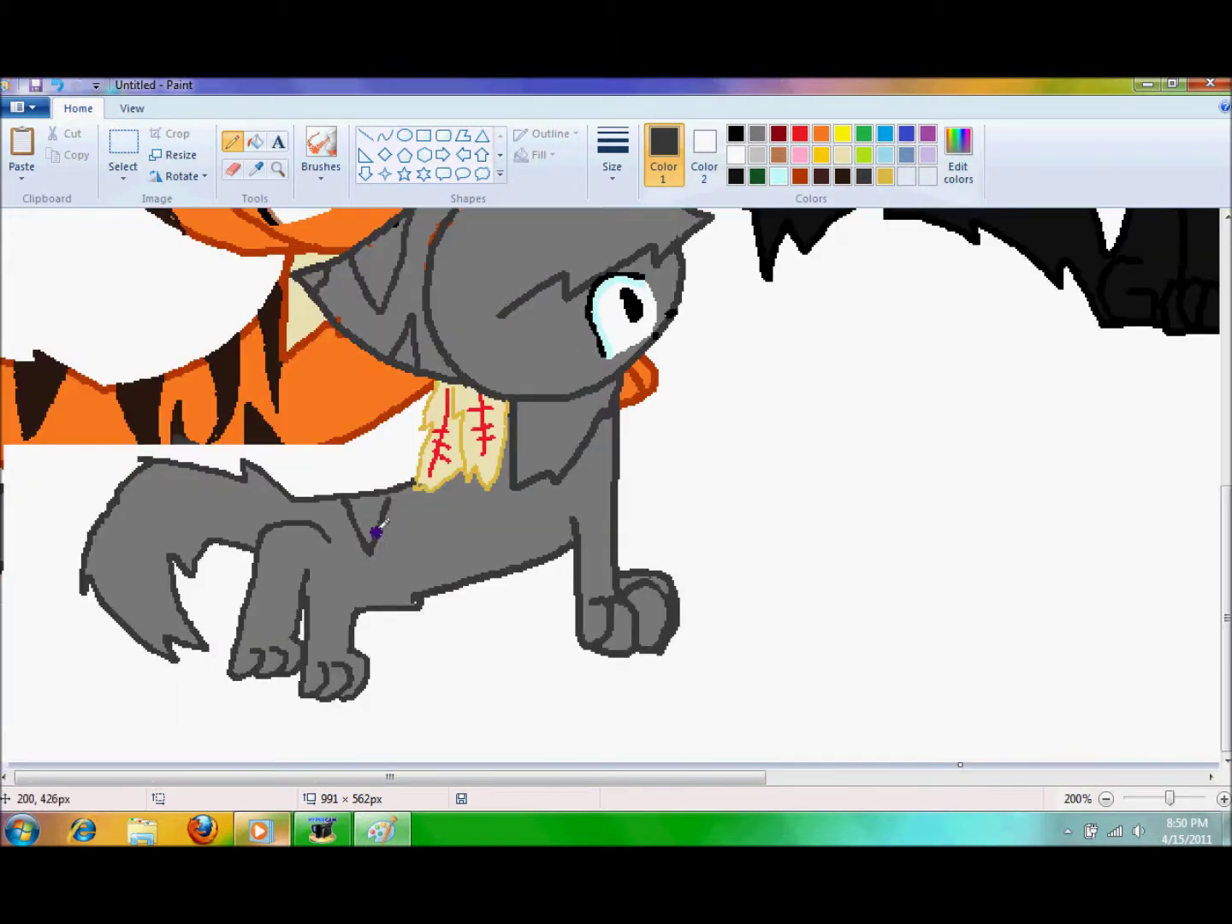
drag(450, 559, 468, 484)
drag(390, 606, 434, 586)
drag(147, 467, 214, 474)
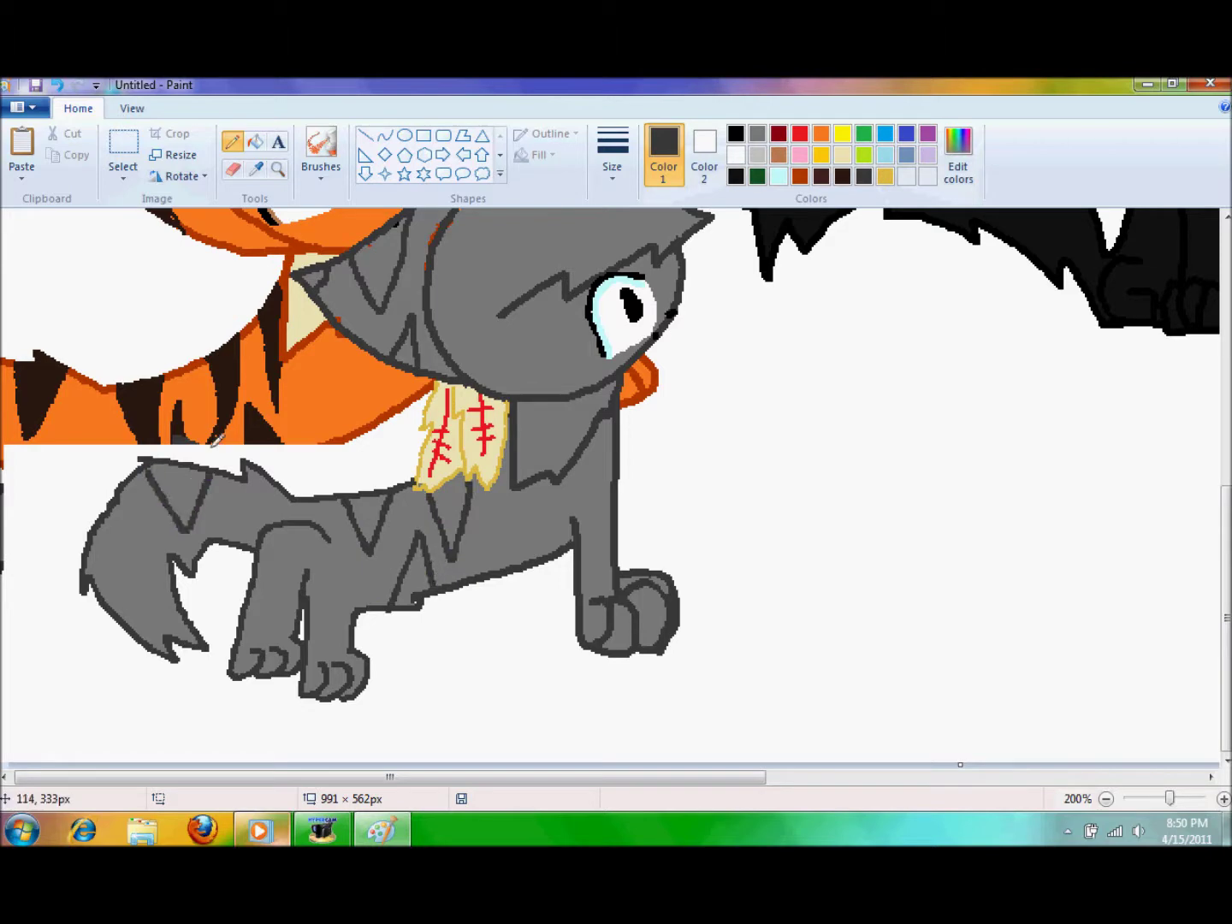
- Fill the triangular stripes on the grey cat's tail, ear and body with dark grey
click(255, 141)
click(181, 495)
click(329, 272)
click(396, 309)
click(368, 515)
click(448, 507)
- Redraw the orange cat's missing belly outline in dark orange and fill the blank area with orange
scroll(431, 507, up, 3)
scroll(431, 507, down, 3)
click(799, 175)
click(231, 142)
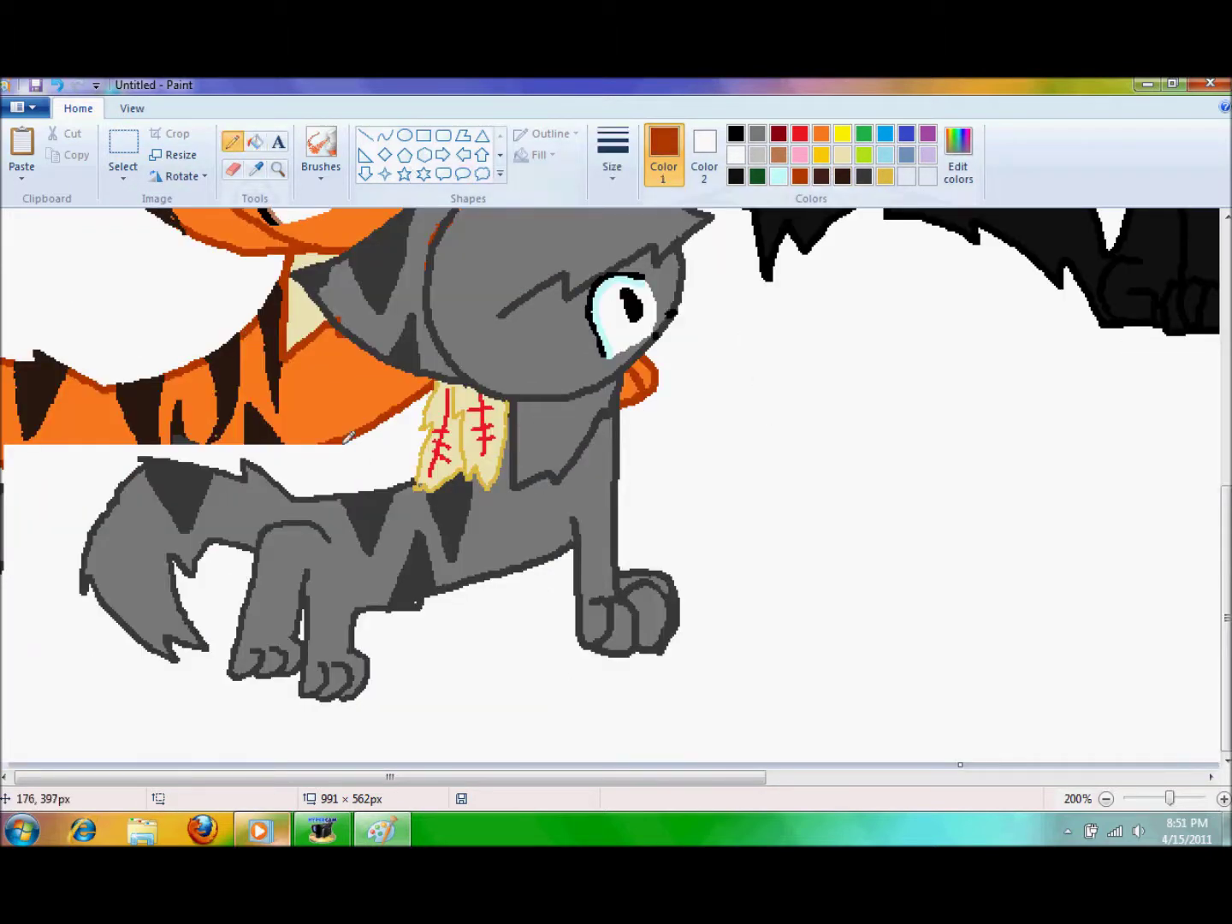
mouse_move(4, 467)
mouse_down()
mouse_move(60, 498)
mouse_move(97, 490)
mouse_up()
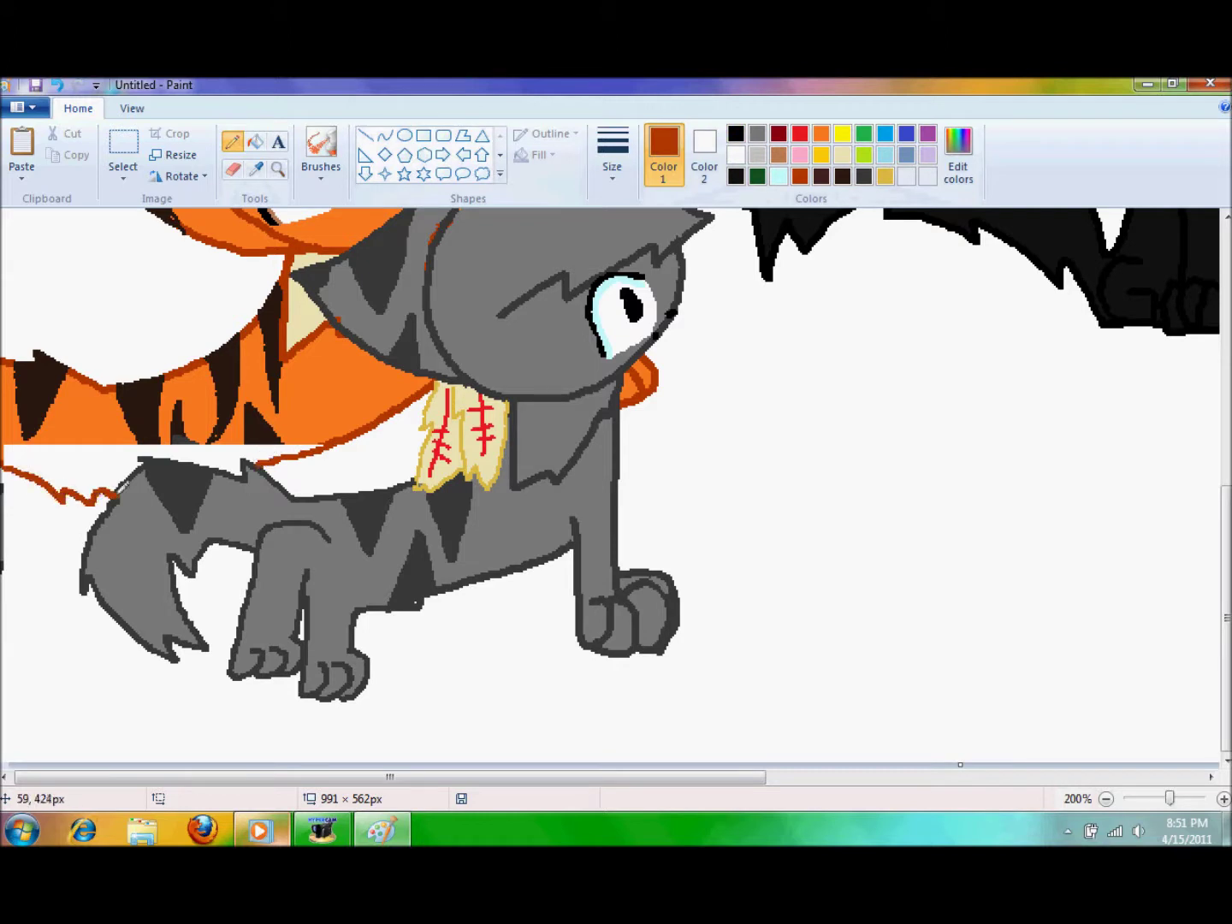
click(821, 133)
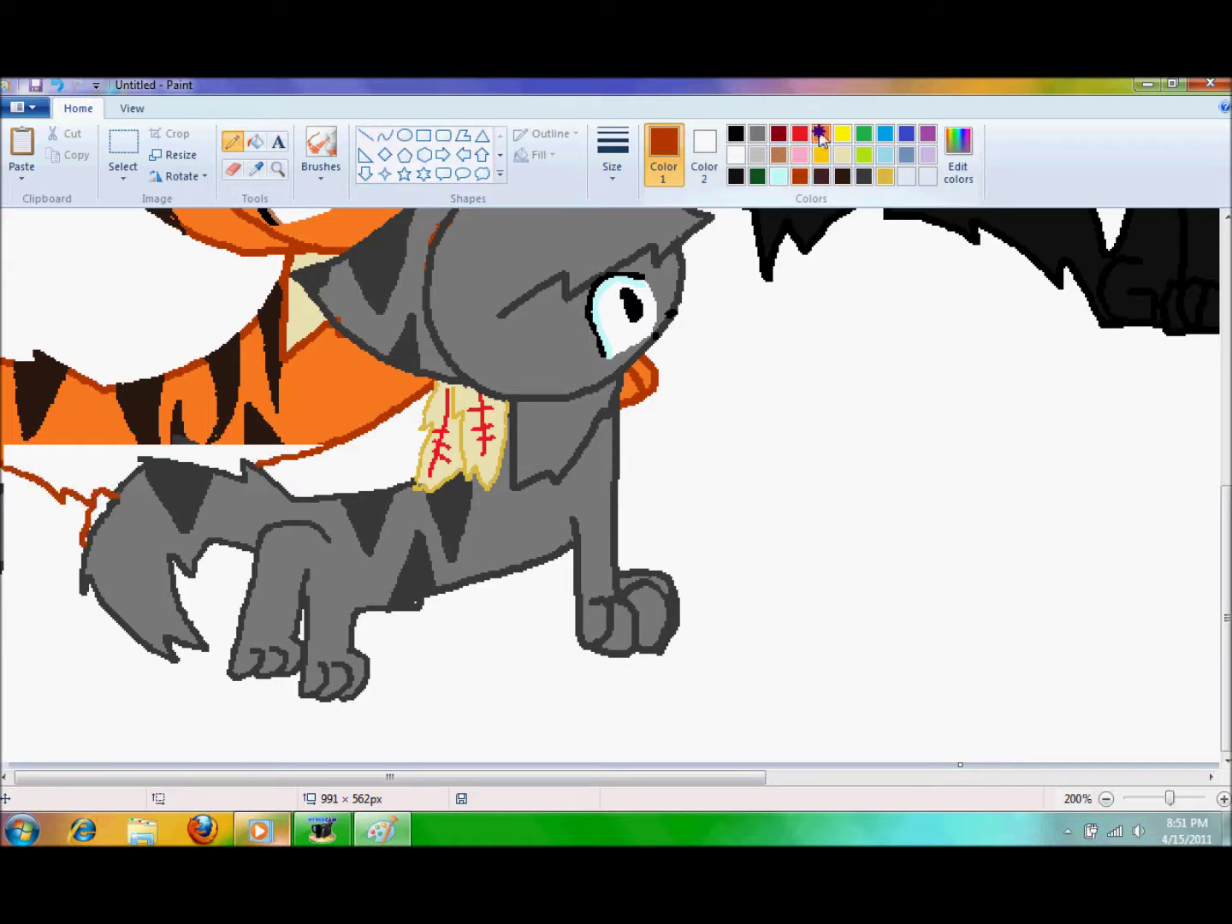
click(255, 141)
click(110, 453)
- Extend the cut-off stripes on the orange cat's belly in dark brown
click(843, 174)
click(231, 141)
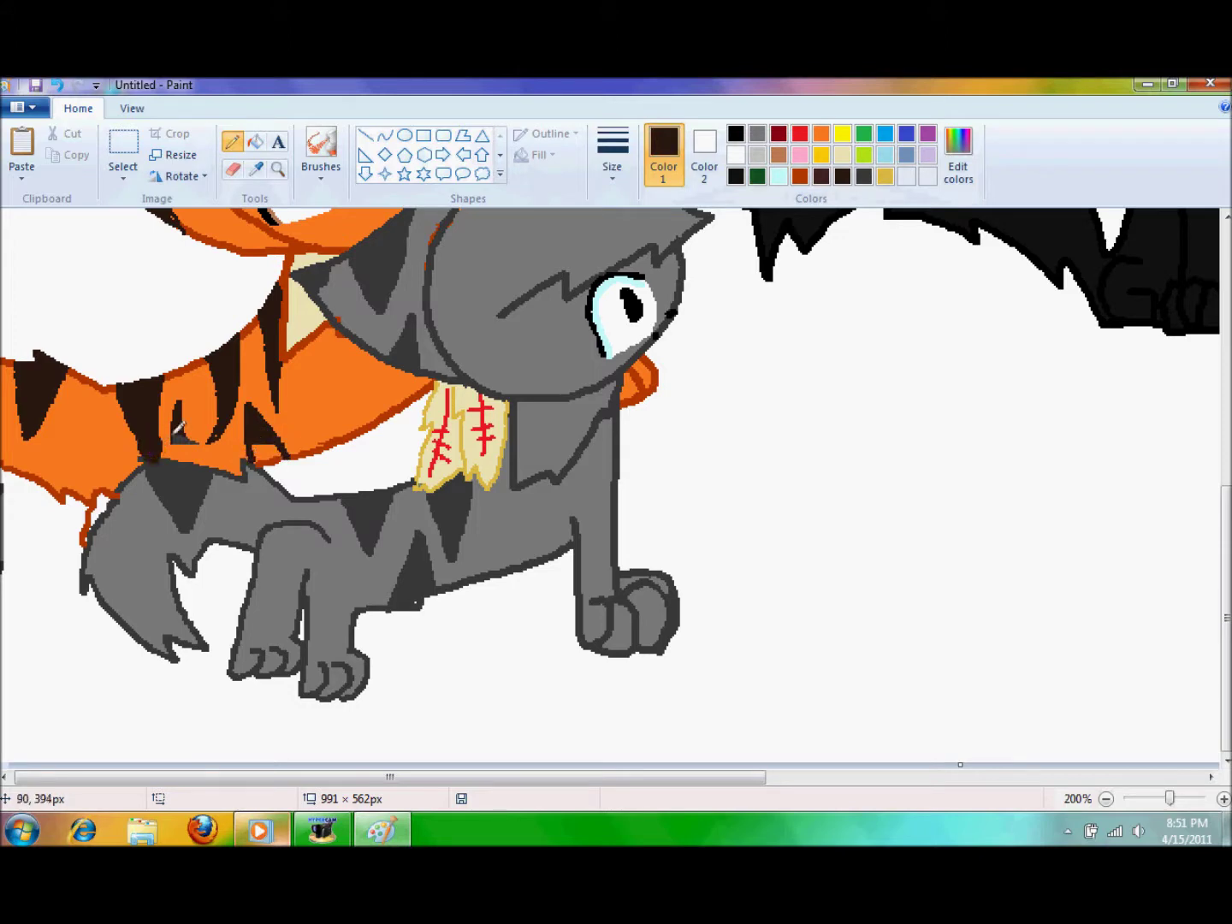
click(255, 142)
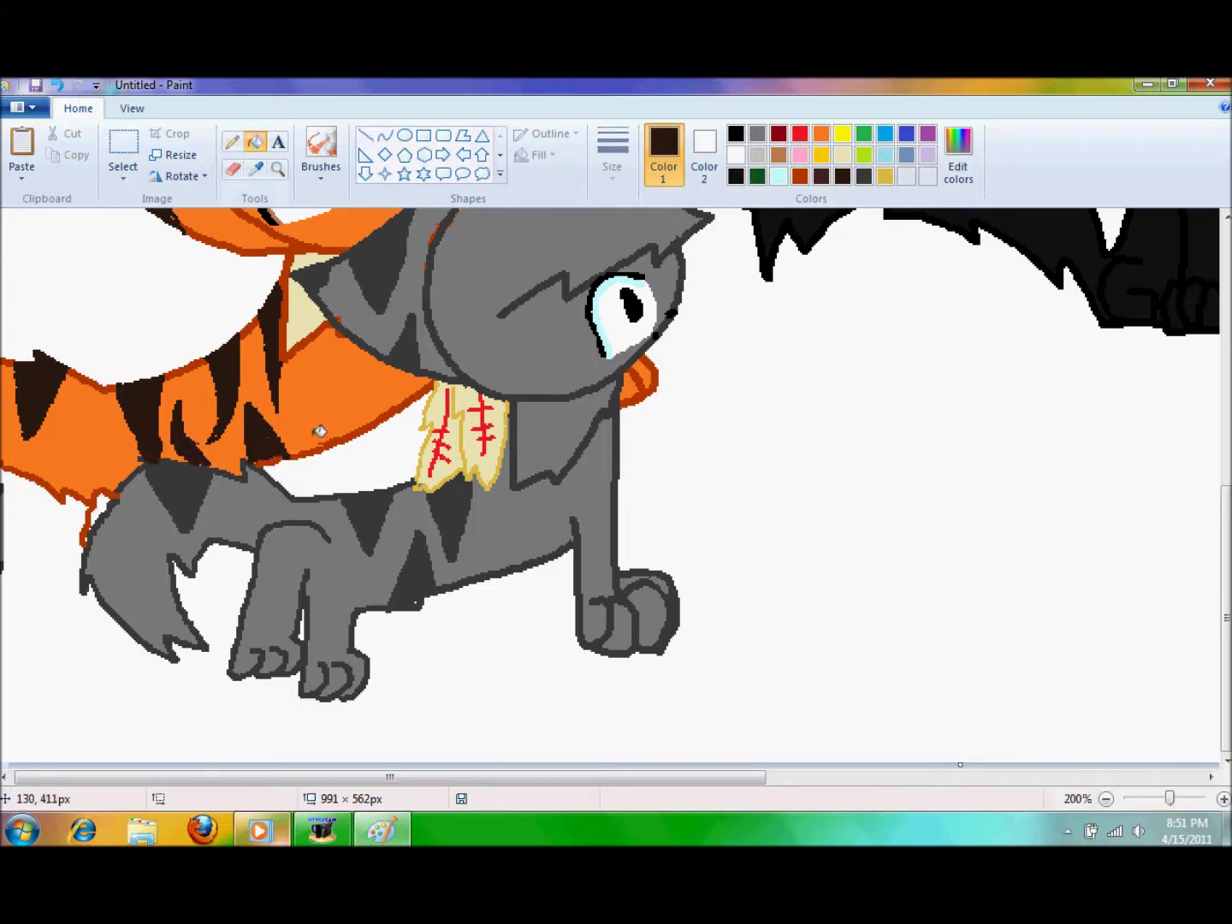
click(821, 135)
- Draw a small black mouth below the orange cat's nose
scroll(562, 639, up, 3)
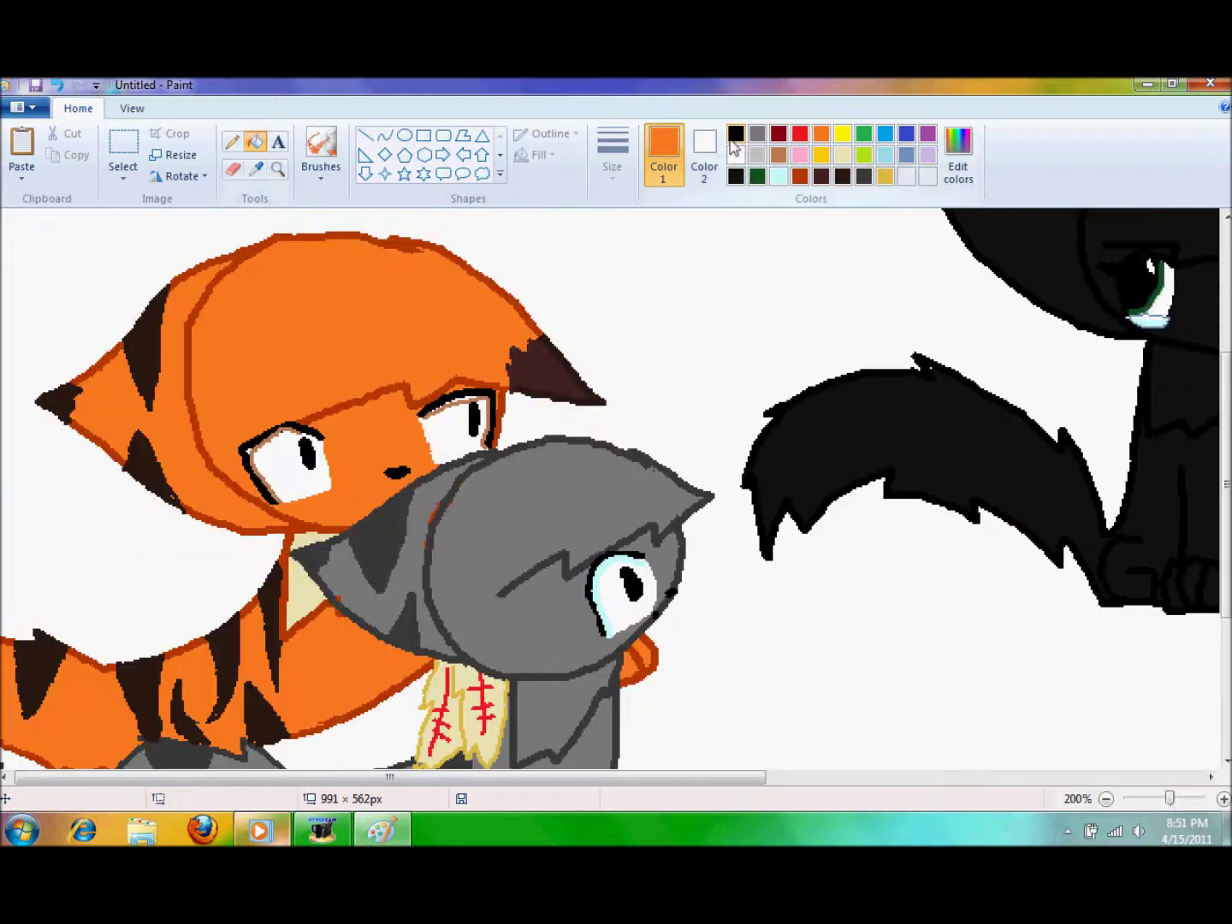
click(735, 133)
click(231, 142)
scroll(941, 663, down, 3)
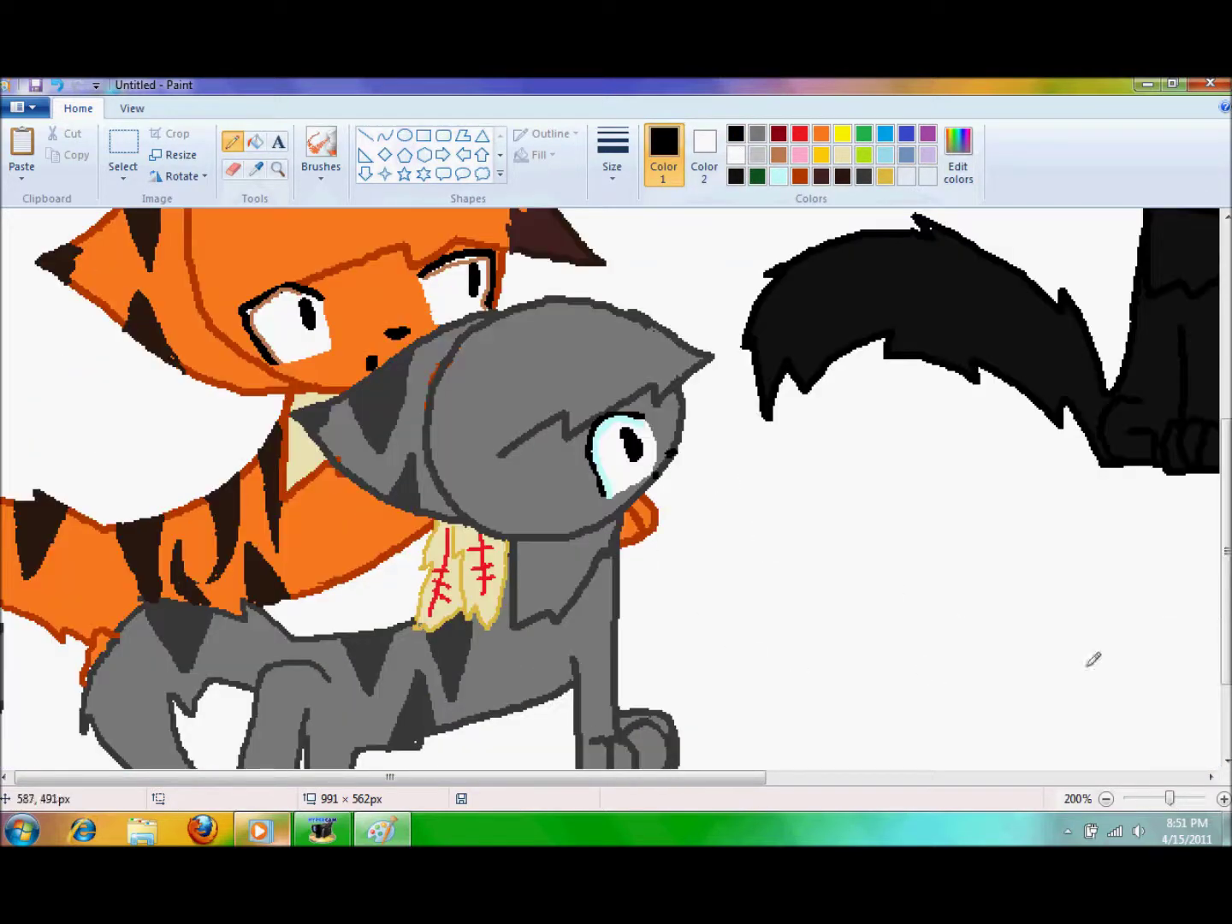
- Erase the pupils and green irises from both of the black cat's eyes
click(1106, 797)
click(1222, 797)
drag(529, 778, 886, 780)
click(235, 169)
mouse_move(575, 536)
mouse_down()
mouse_move(550, 547)
mouse_move(572, 565)
mouse_up()
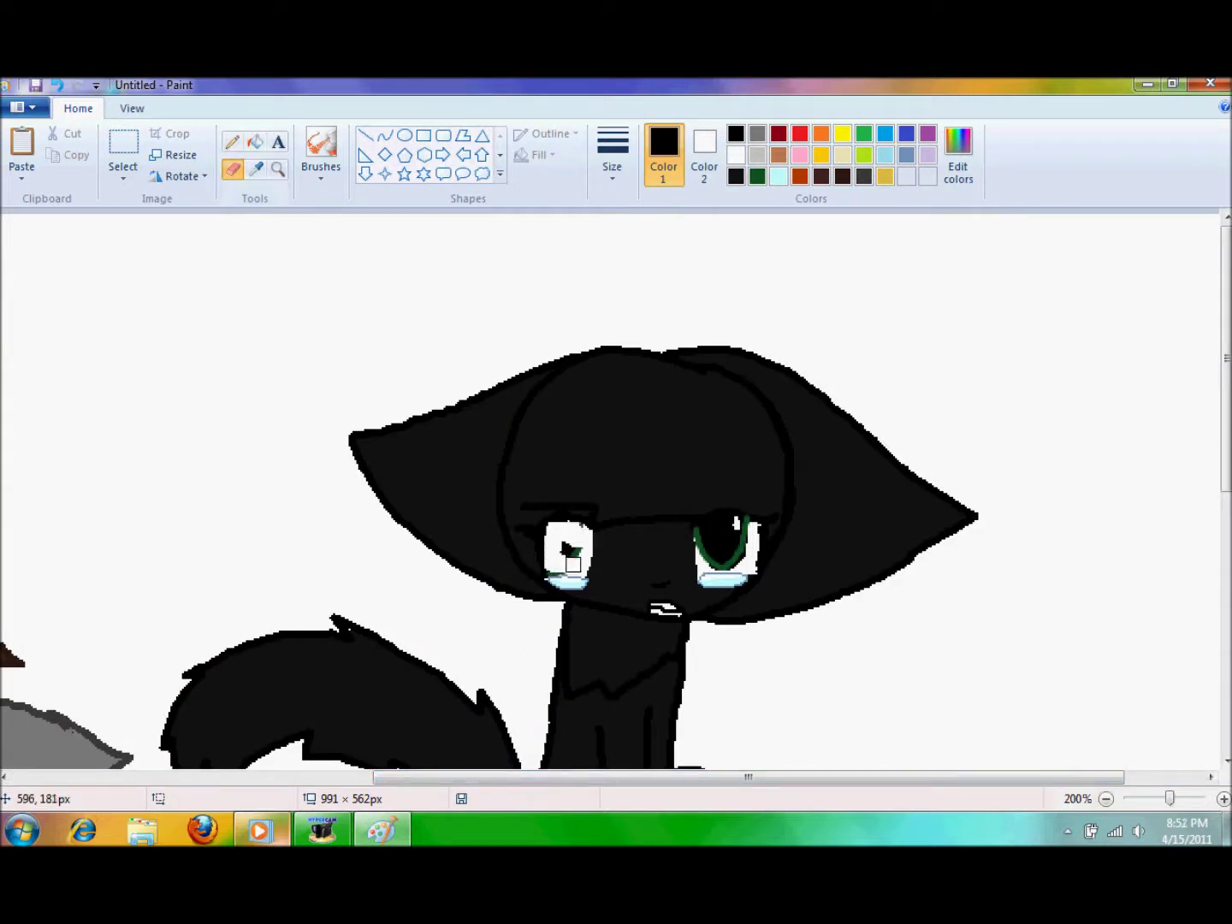
mouse_move(704, 538)
mouse_down()
mouse_move(716, 564)
mouse_move(743, 532)
mouse_up()
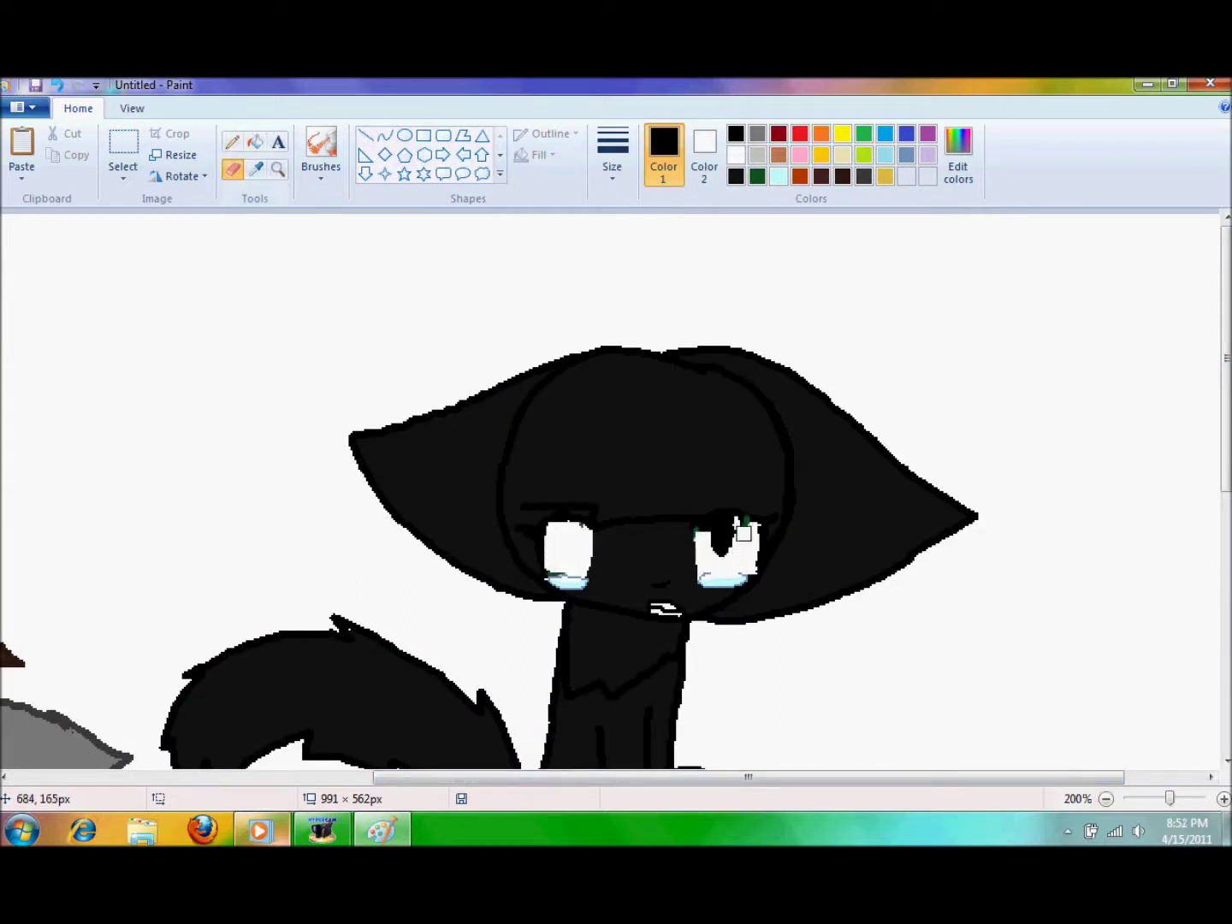
- Draw new rounded pupils in both of the black cat's eyes and fill them black
click(232, 142)
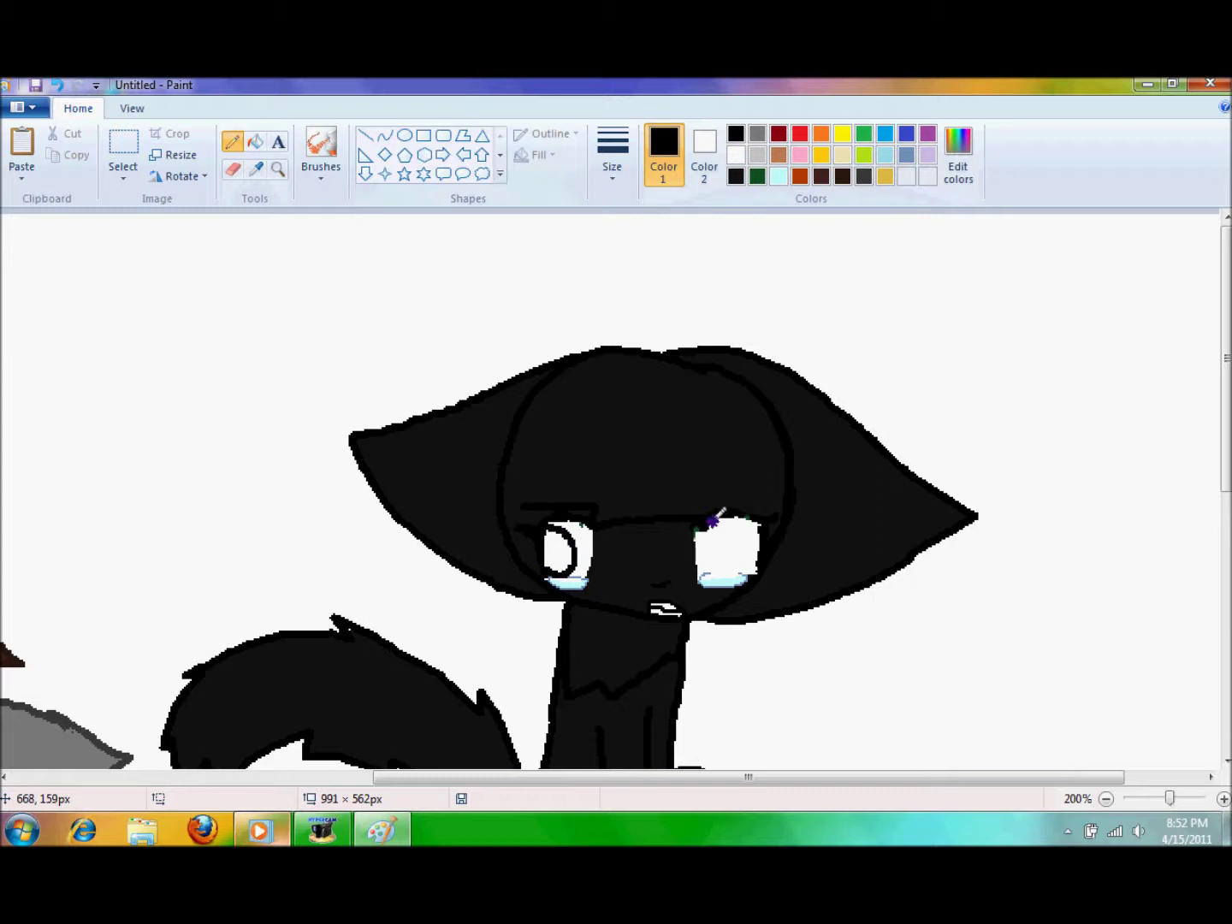
click(256, 142)
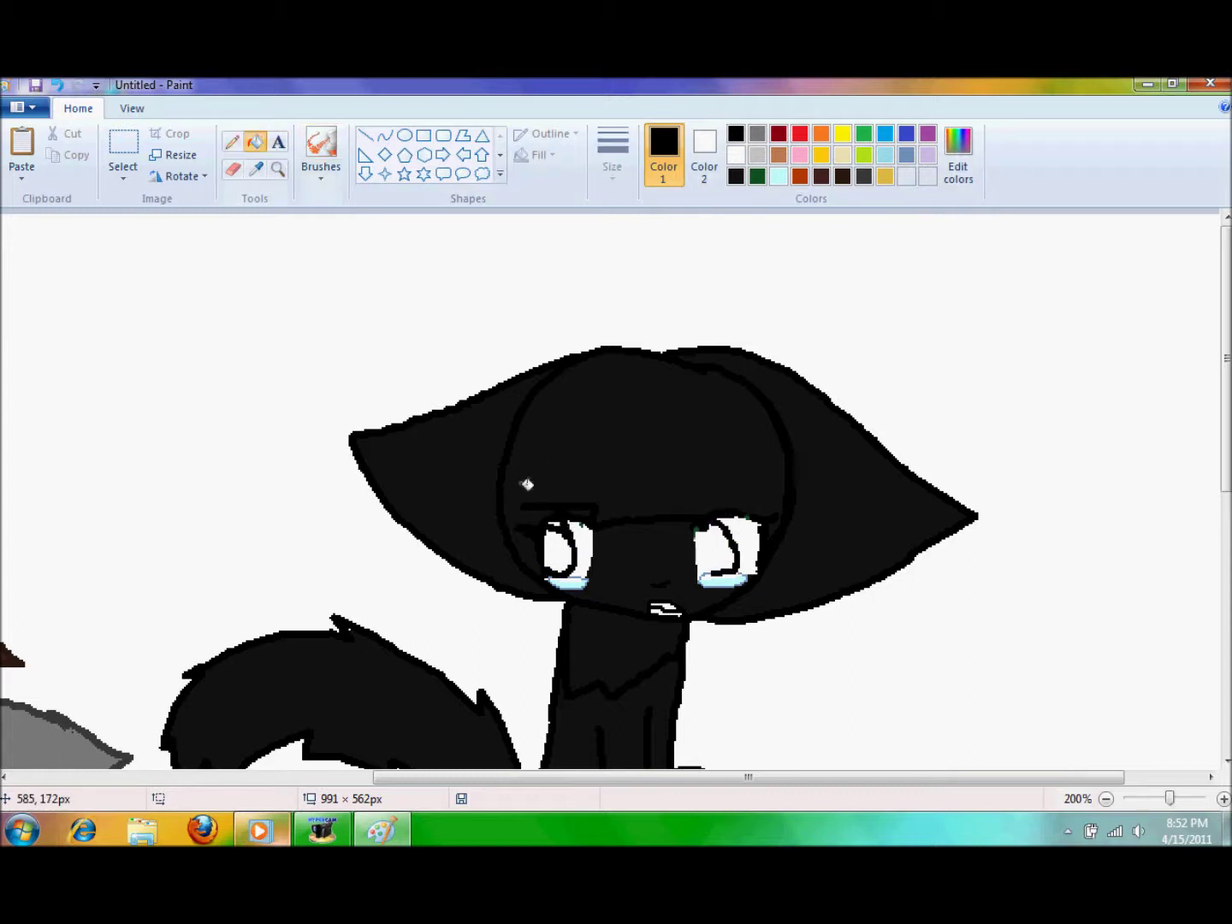
click(557, 552)
click(714, 552)
- Dab a small white highlight onto each of the black cat's pupils with the brush
scroll(676, 488, down, 3)
click(737, 152)
click(322, 147)
click(611, 155)
click(655, 323)
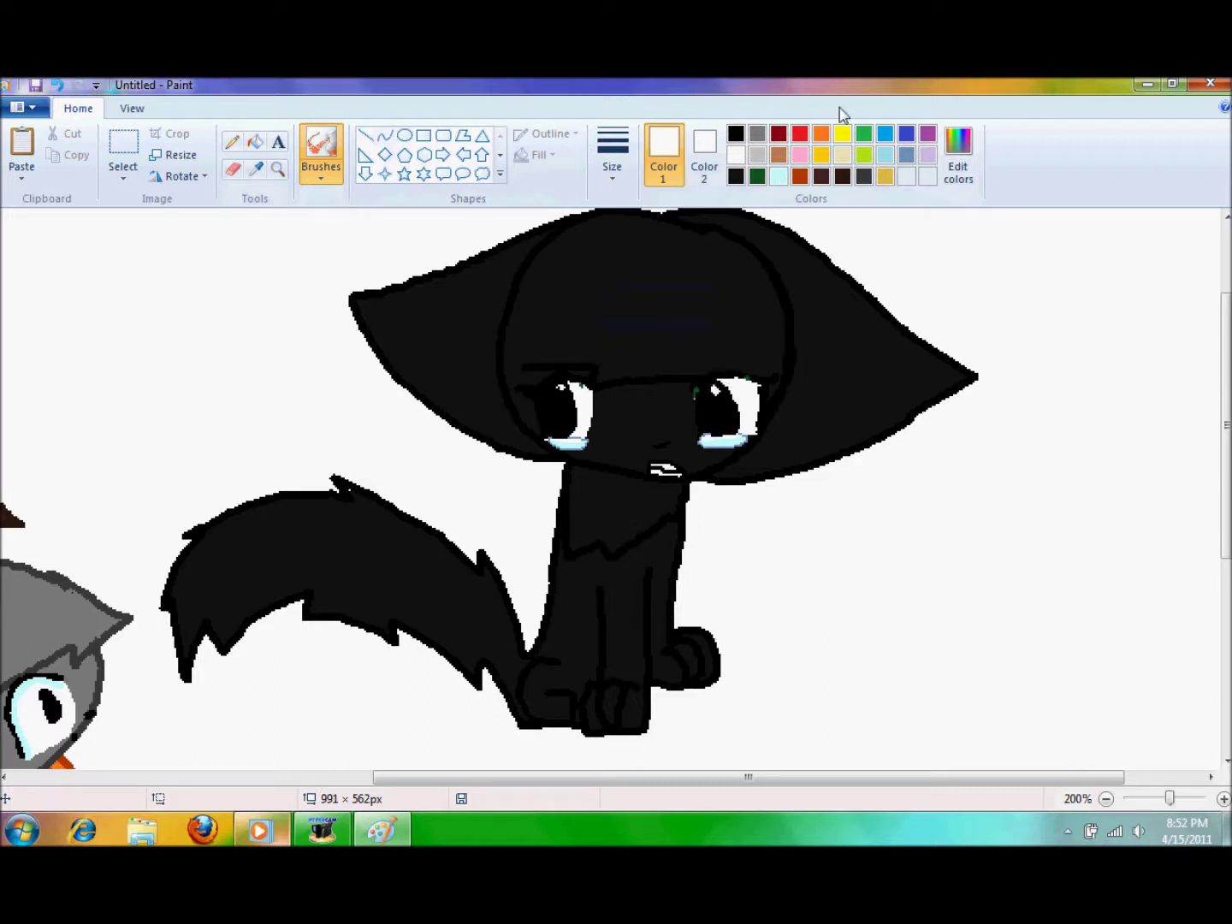
- Draw dark green irises along the edges of both of the black cat's pupils
click(757, 175)
click(232, 141)
mouse_move(562, 383)
mouse_down()
mouse_move(570, 402)
mouse_move(554, 425)
mouse_up()
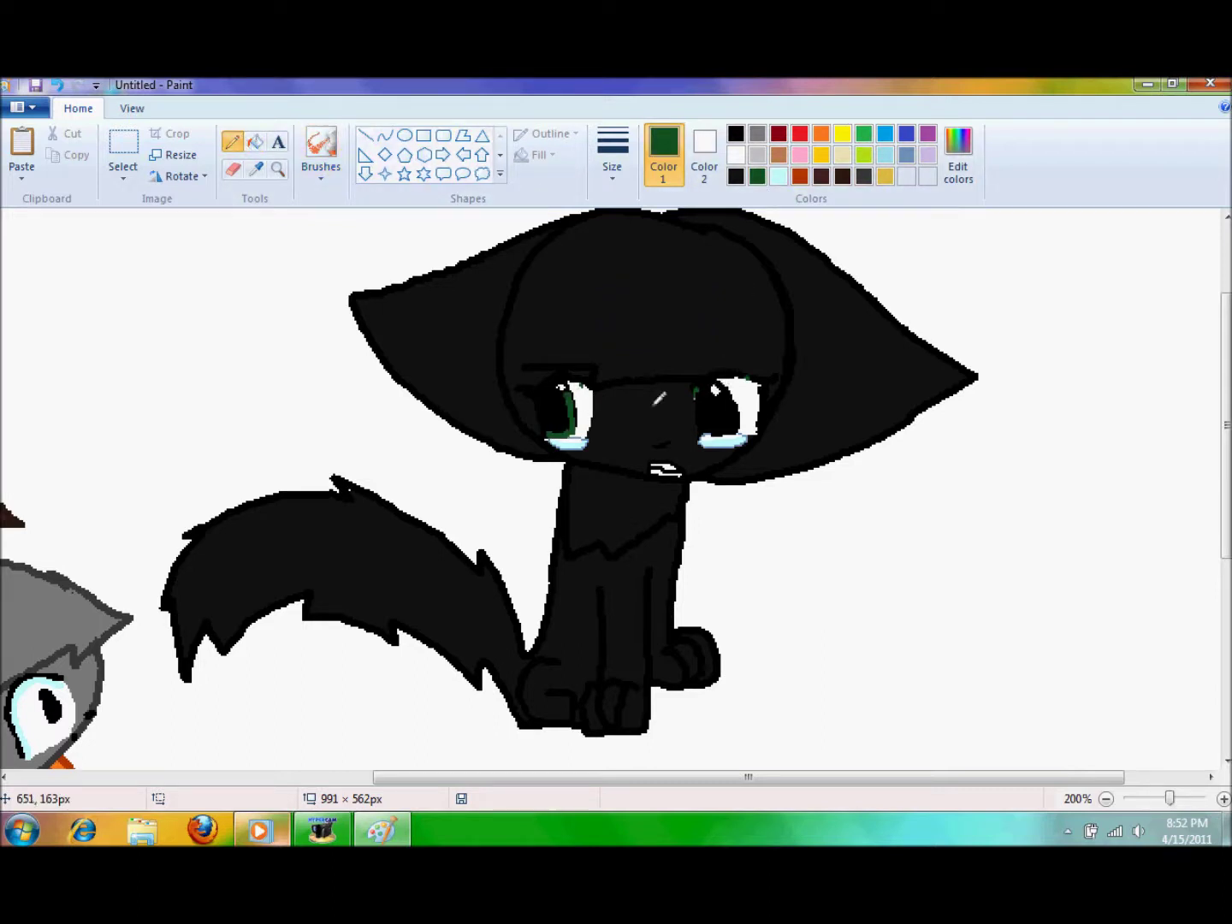
scroll(1100, 681, down, 5)
scroll(1100, 681, up, 5)
click(1106, 799)
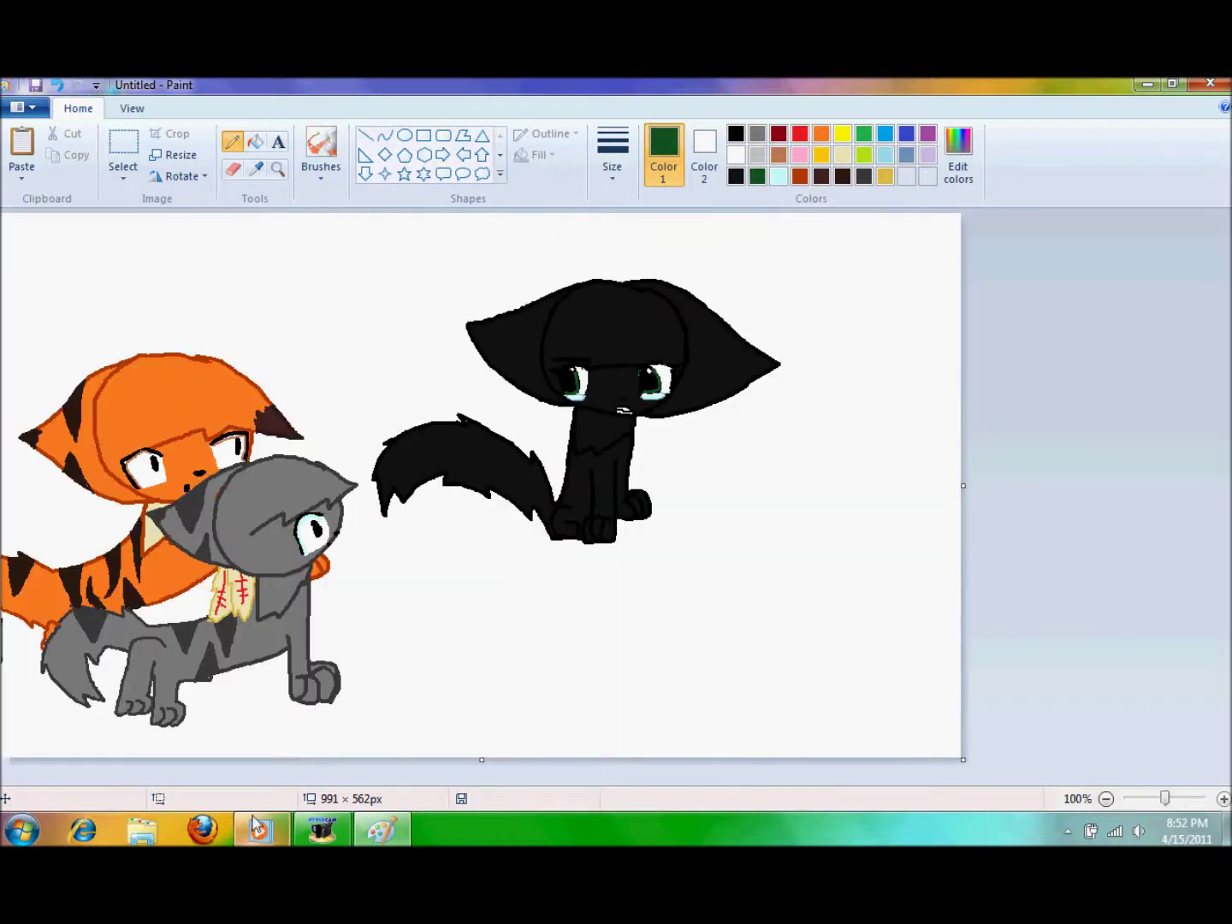
click(261, 830)
click(176, 85)
click(321, 829)
click(1006, 280)
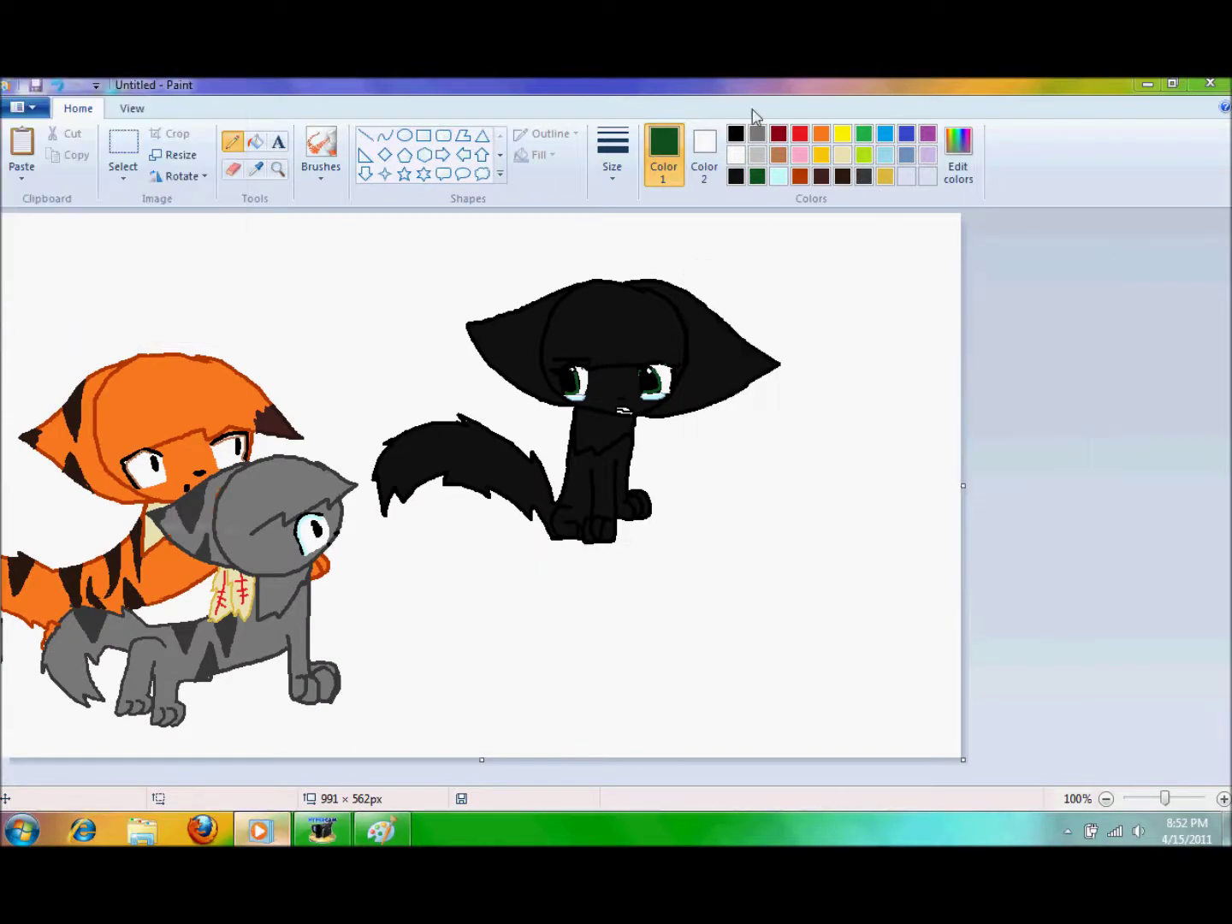
- Draw a dark brown cave outline with a ragged lower edge around the black cat, plus a floor line behind its paws
click(844, 174)
mouse_move(797, 531)
mouse_down()
mouse_move(817, 423)
mouse_move(585, 228)
mouse_move(441, 420)
mouse_up()
mouse_move(425, 501)
mouse_down()
mouse_move(409, 560)
mouse_move(513, 536)
mouse_move(725, 515)
mouse_move(799, 534)
mouse_up()
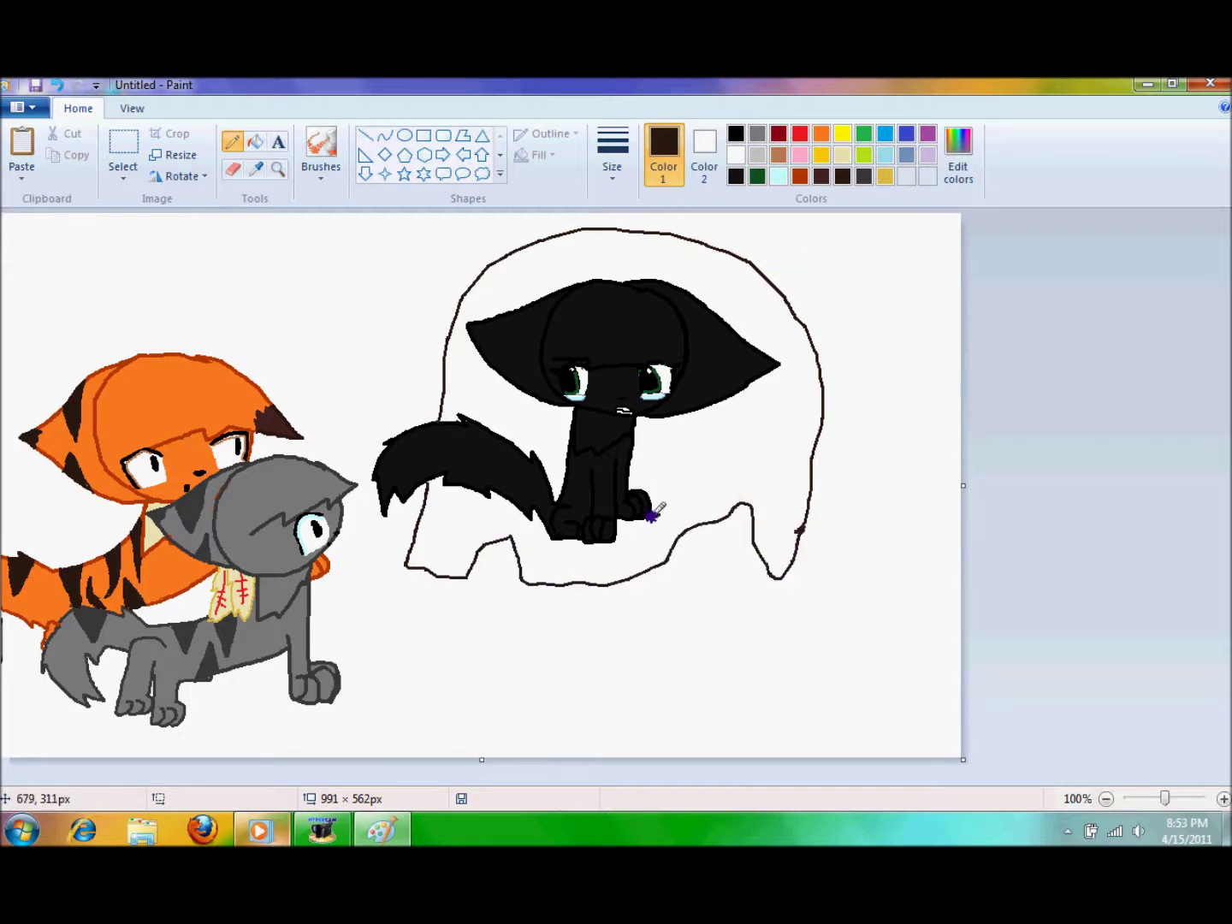
drag(536, 519, 424, 513)
- Fill both sections of the cave floor beneath the black cat with dark brown
click(251, 143)
click(450, 563)
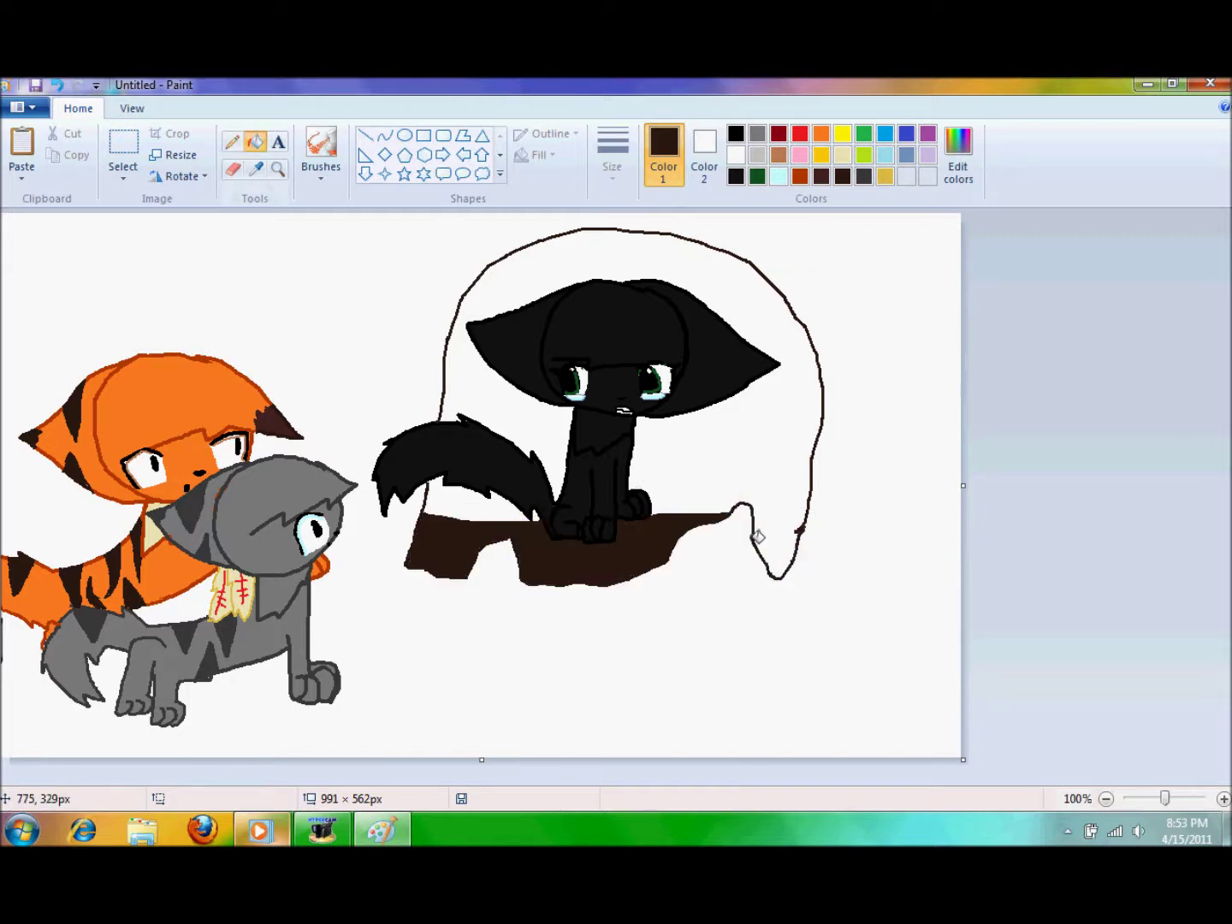
click(231, 142)
click(255, 142)
click(774, 541)
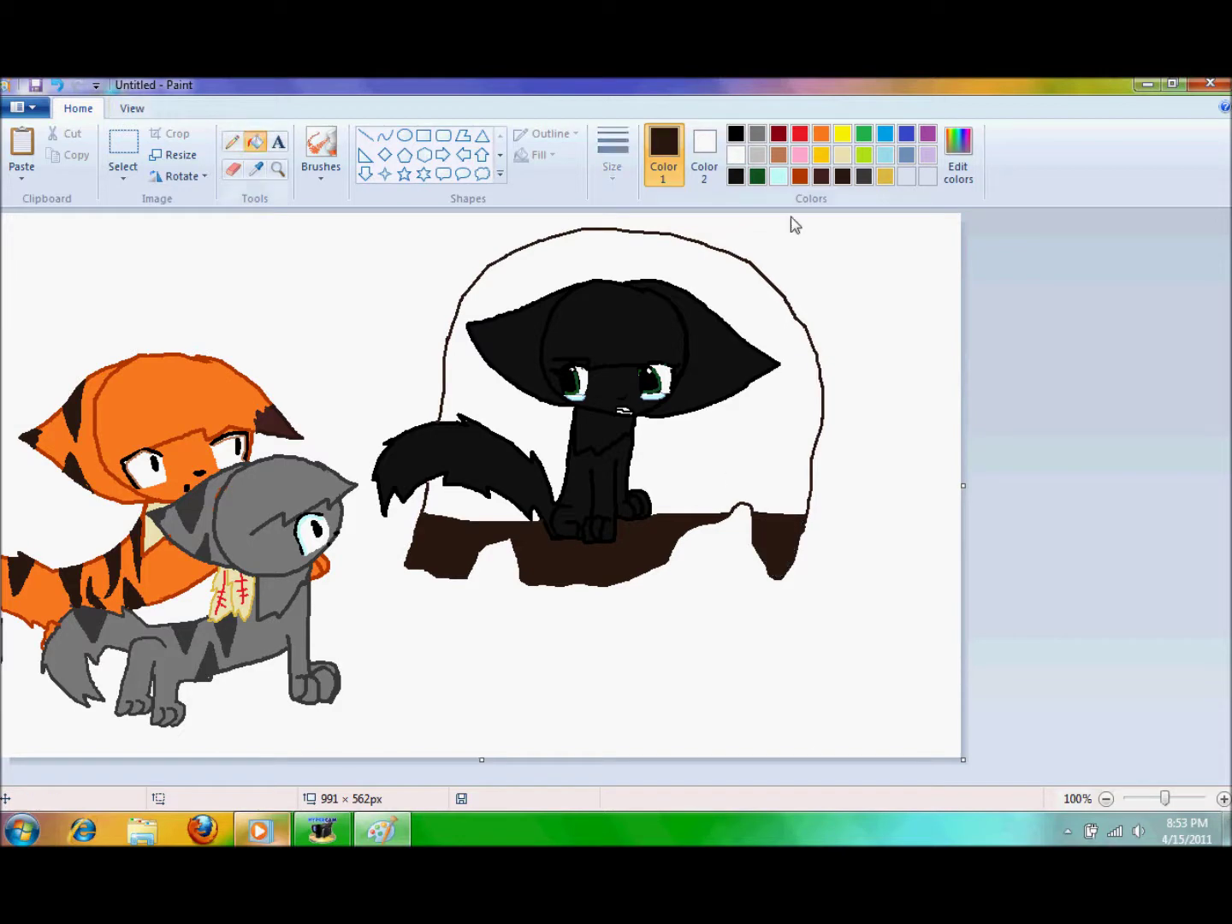
- Mix a near-black custom colour and fill the cave interior with it, including the area under the black cat's tail
click(958, 154)
click(816, 489)
click(689, 584)
click(436, 582)
click(572, 251)
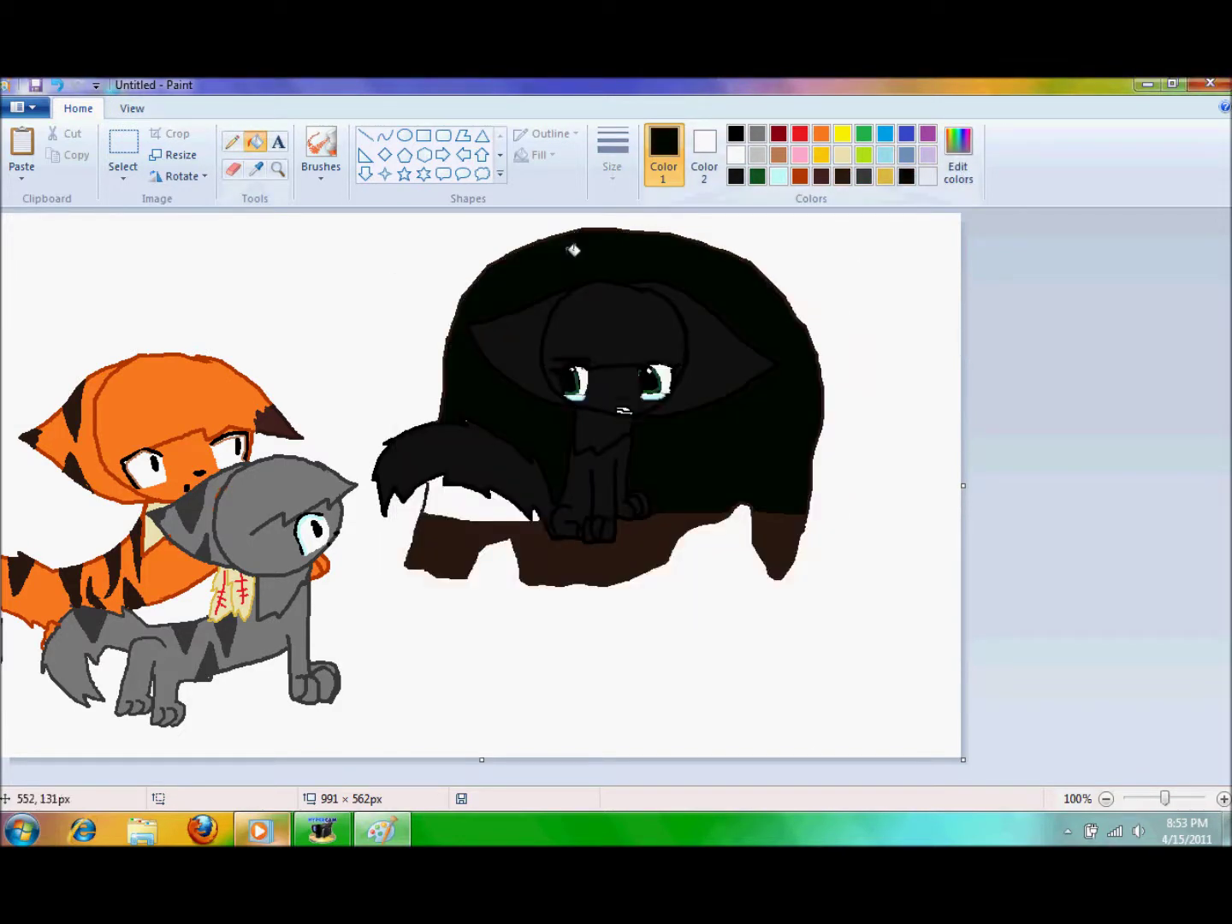
click(484, 481)
- Mix a very dark green, draw a jagged foliage edge on both sides of the cave and fill the area above it
click(757, 175)
click(958, 155)
click(821, 484)
click(436, 581)
click(231, 141)
drag(759, 271, 903, 282)
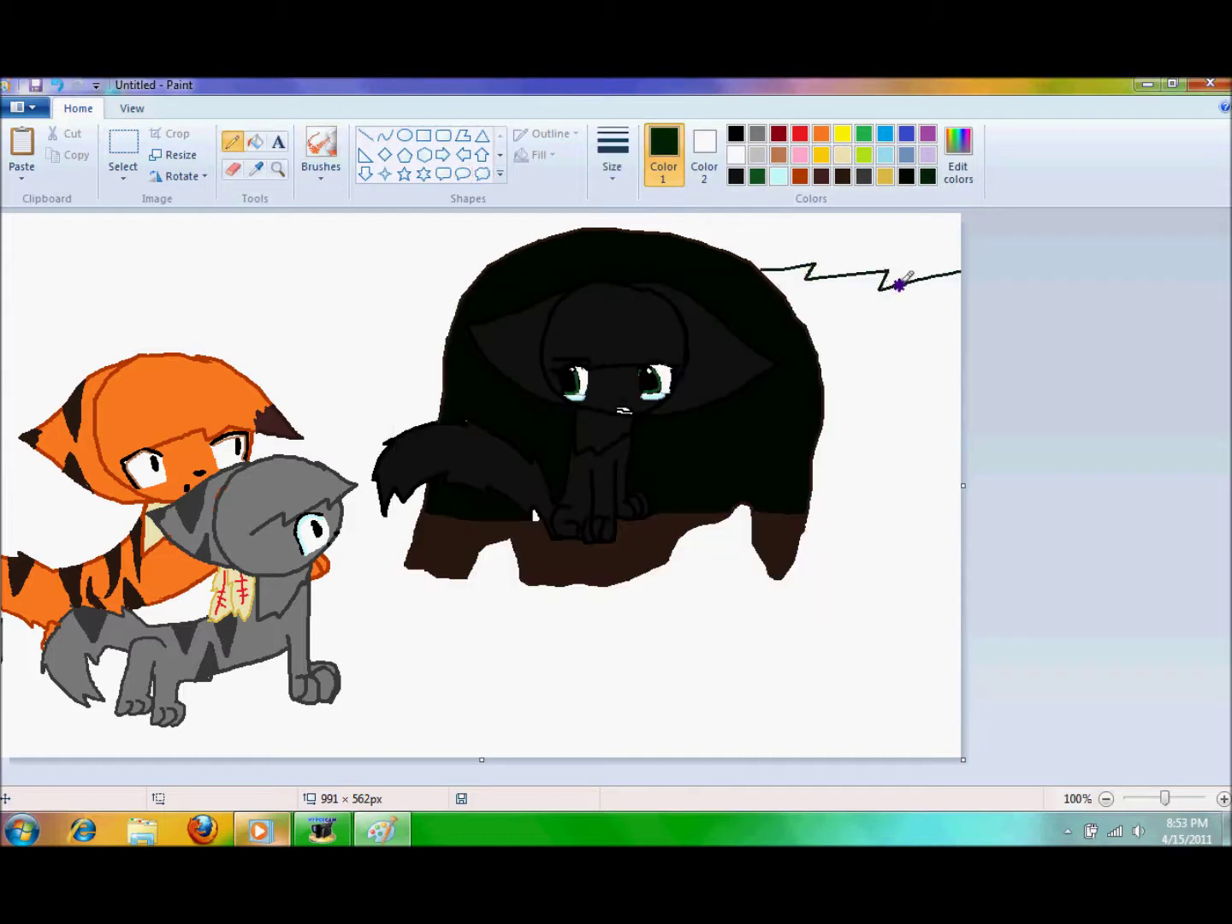
mouse_move(480, 266)
mouse_down()
mouse_move(156, 334)
mouse_move(1, 328)
mouse_up()
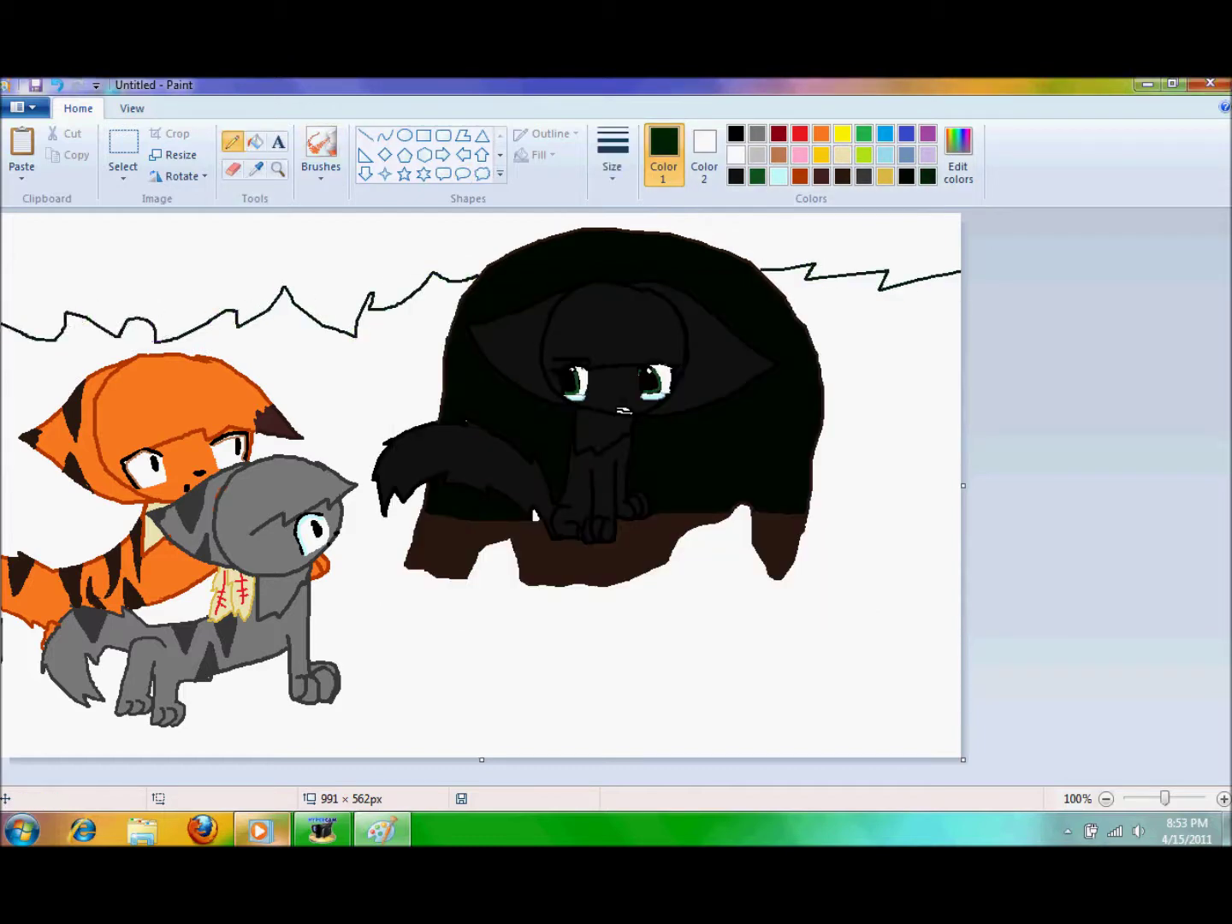
click(255, 141)
click(462, 283)
- Draw brown tree trunk outlines with ragged bases on both sides of the cave
click(779, 154)
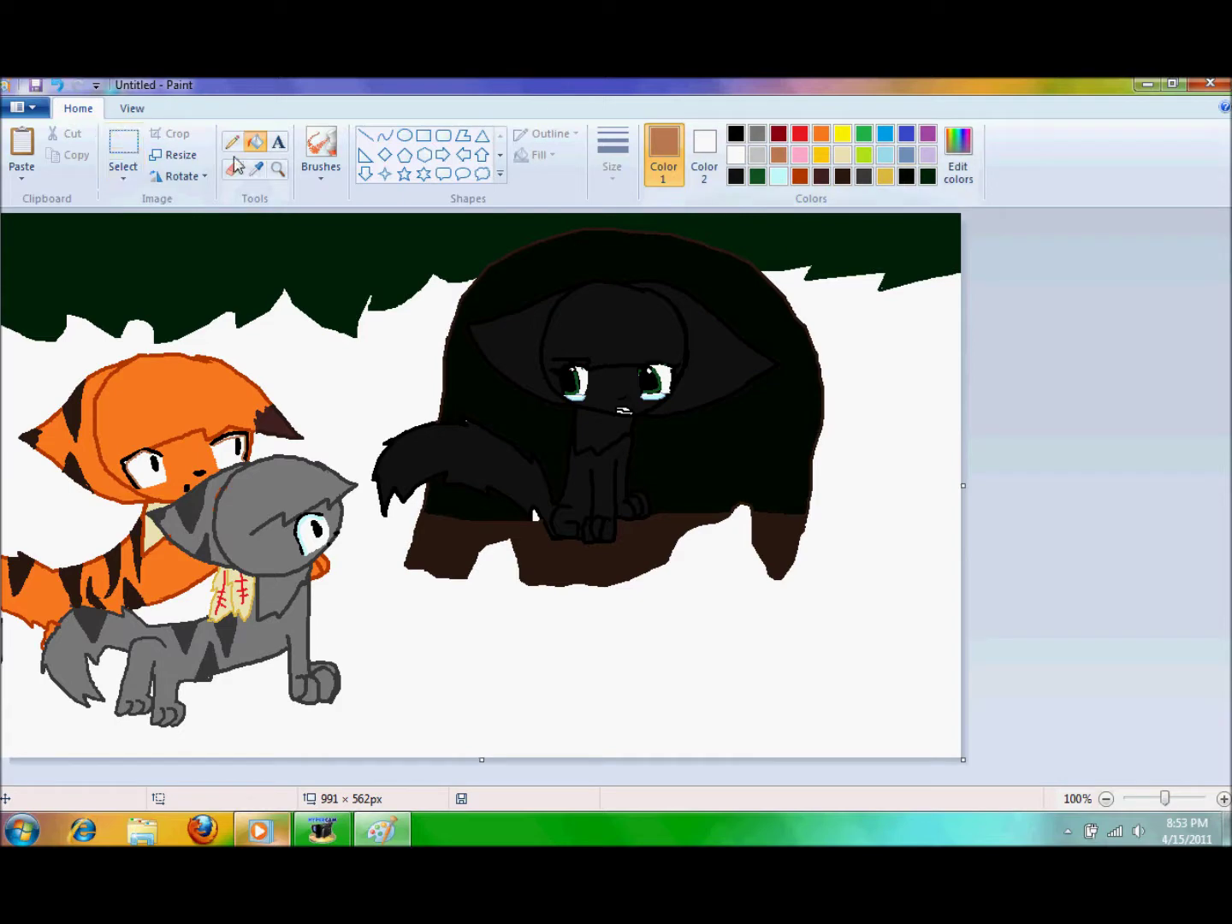
click(232, 142)
mouse_move(871, 272)
mouse_down()
mouse_move(842, 536)
mouse_move(881, 532)
mouse_move(917, 506)
mouse_move(924, 533)
mouse_move(962, 522)
mouse_up()
mouse_move(817, 278)
mouse_down()
mouse_move(823, 543)
mouse_move(801, 542)
mouse_up()
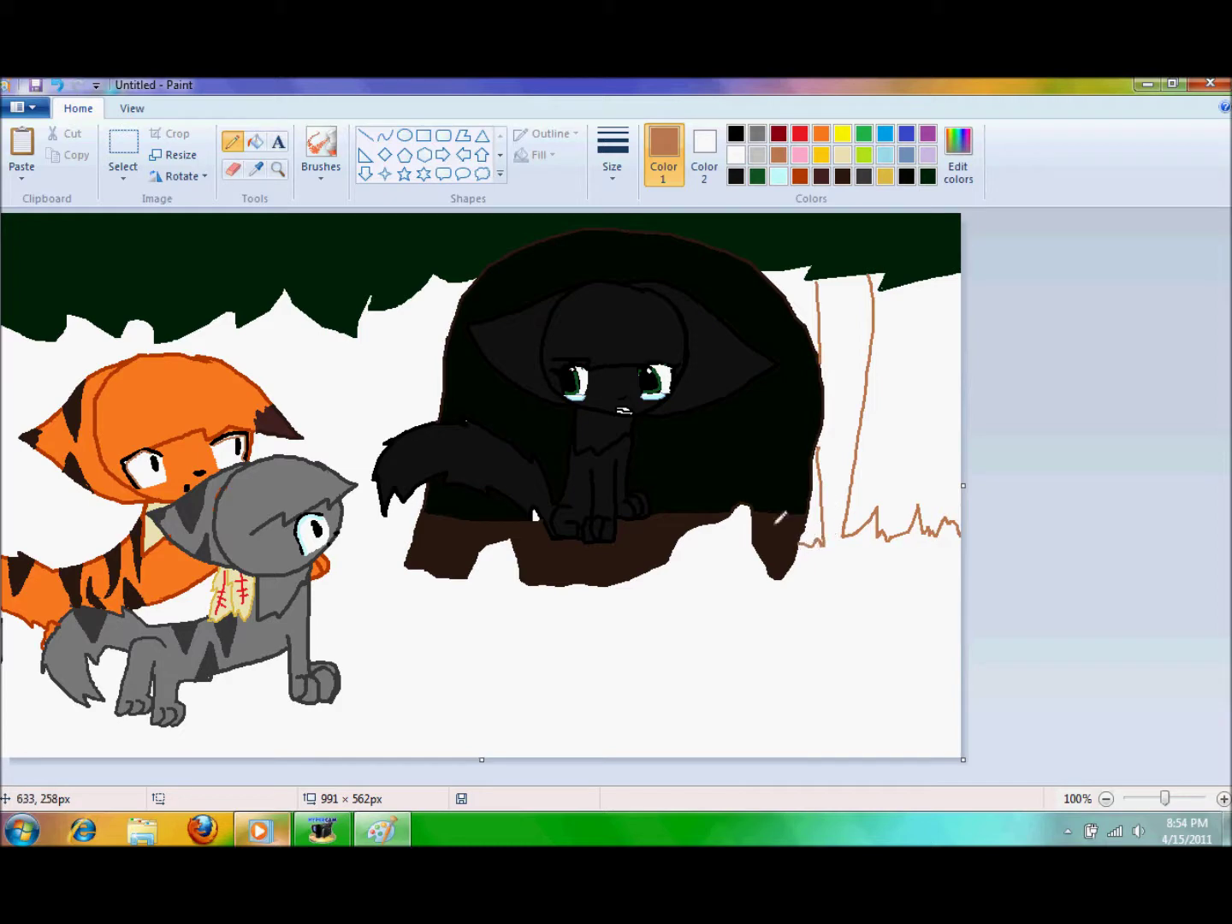
drag(392, 306, 391, 438)
drag(307, 319, 296, 447)
mouse_move(404, 525)
mouse_down()
mouse_move(403, 504)
mouse_move(356, 569)
mouse_move(328, 561)
mouse_up()
- Fill the far right trunk and the trunk behind the grey cat with brown, undoing any fill that spills onto the ground
click(255, 142)
click(911, 322)
click(804, 298)
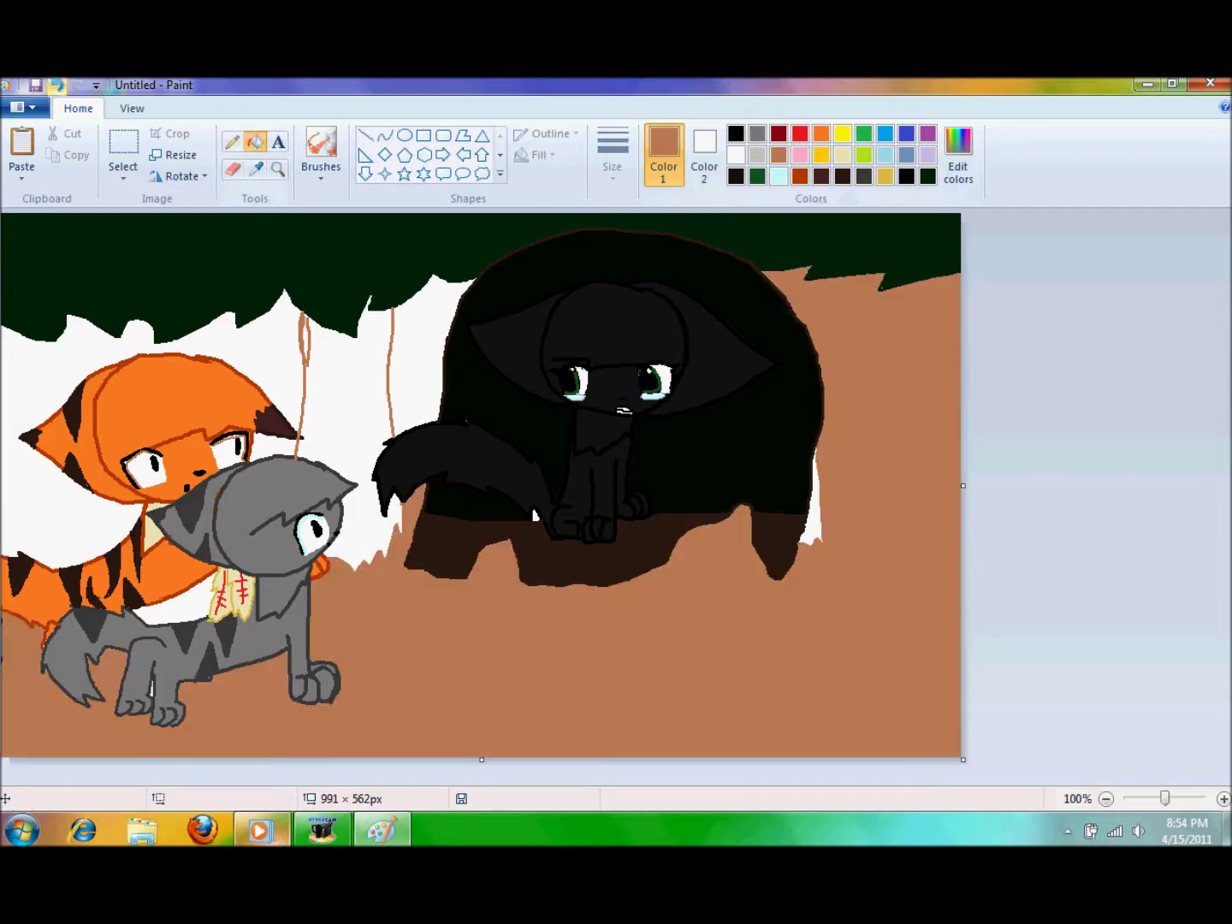
key(ctrl+z)
click(308, 335)
- Close the outline gaps and fill the remaining trunks beside the cave and behind the orange cat with brown
click(1223, 798)
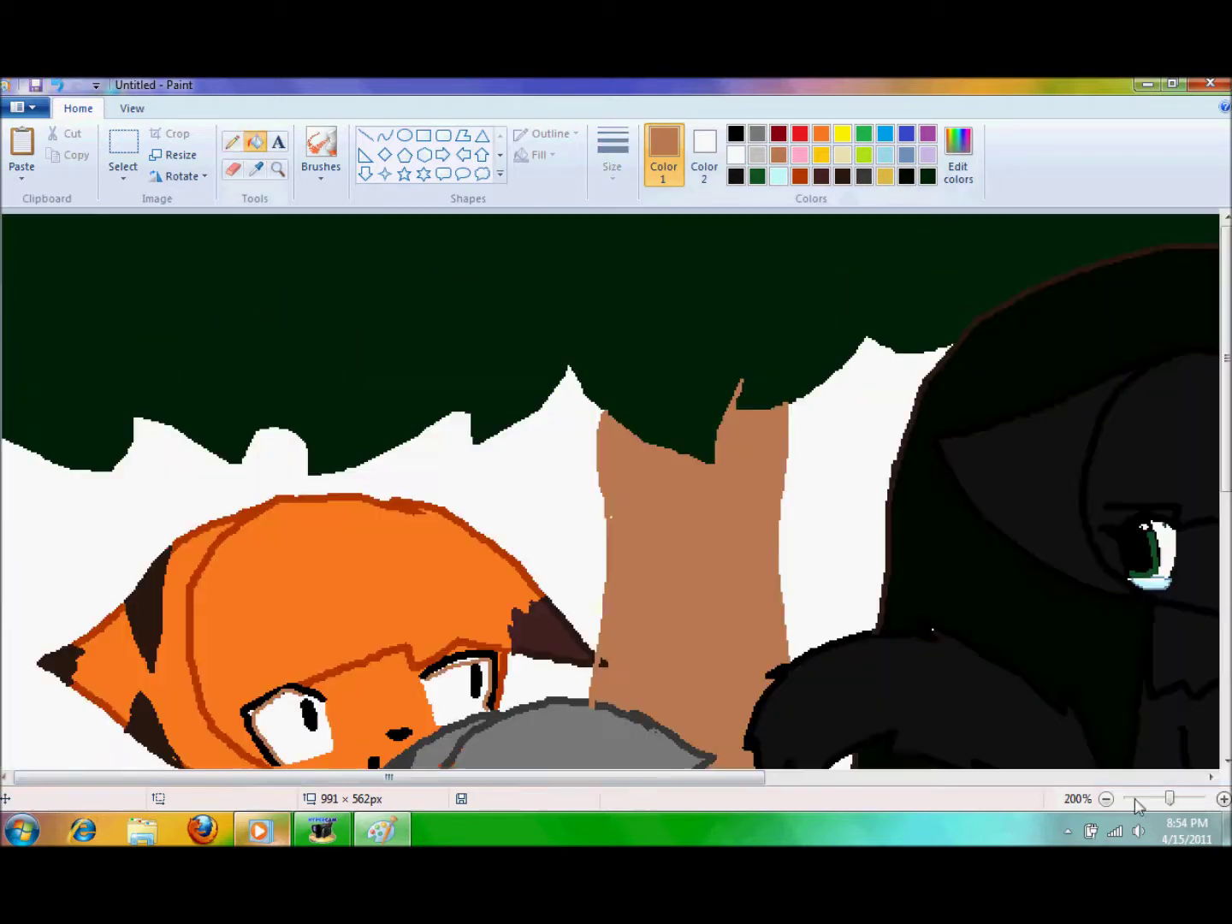
drag(410, 775, 800, 775)
click(231, 141)
click(256, 142)
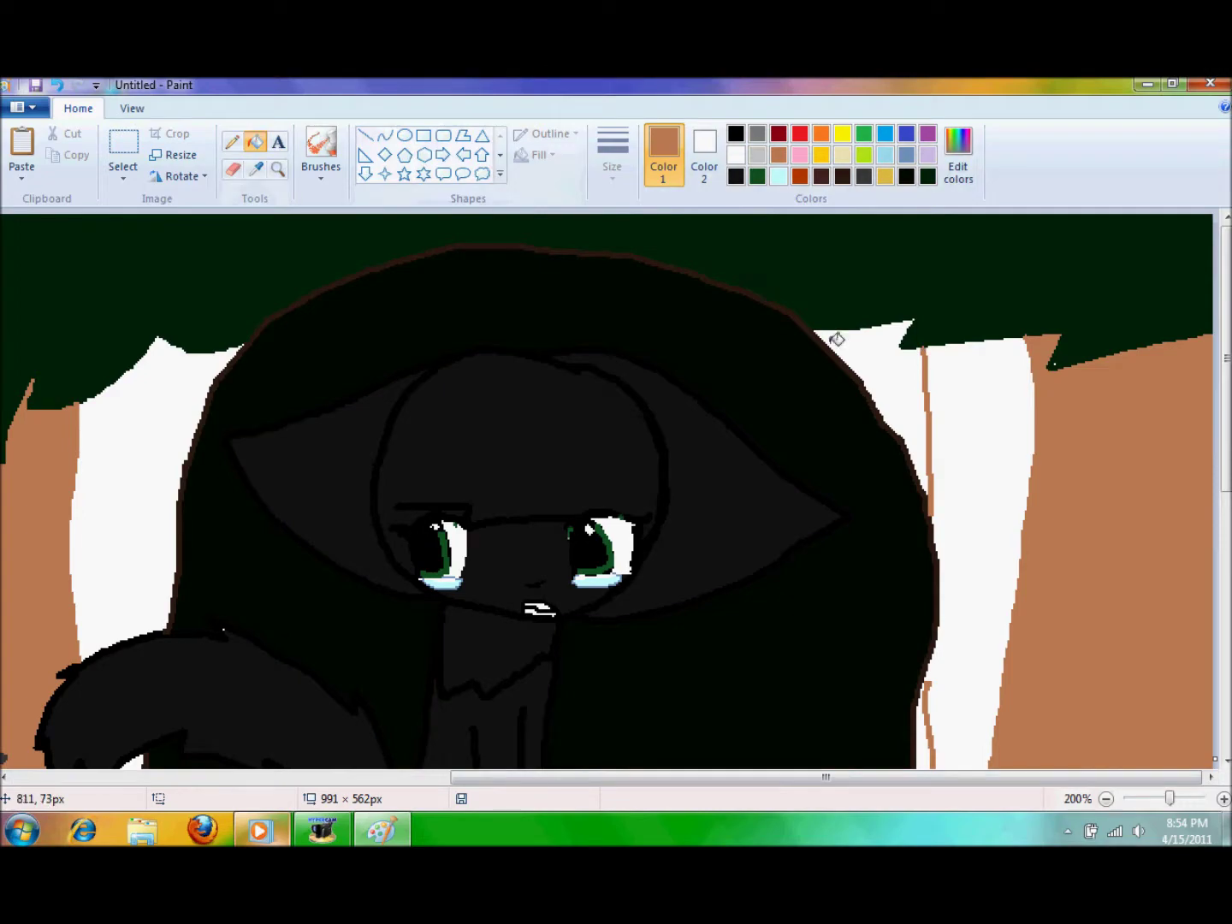
scroll(915, 509, down, 5)
drag(454, 776, 16, 776)
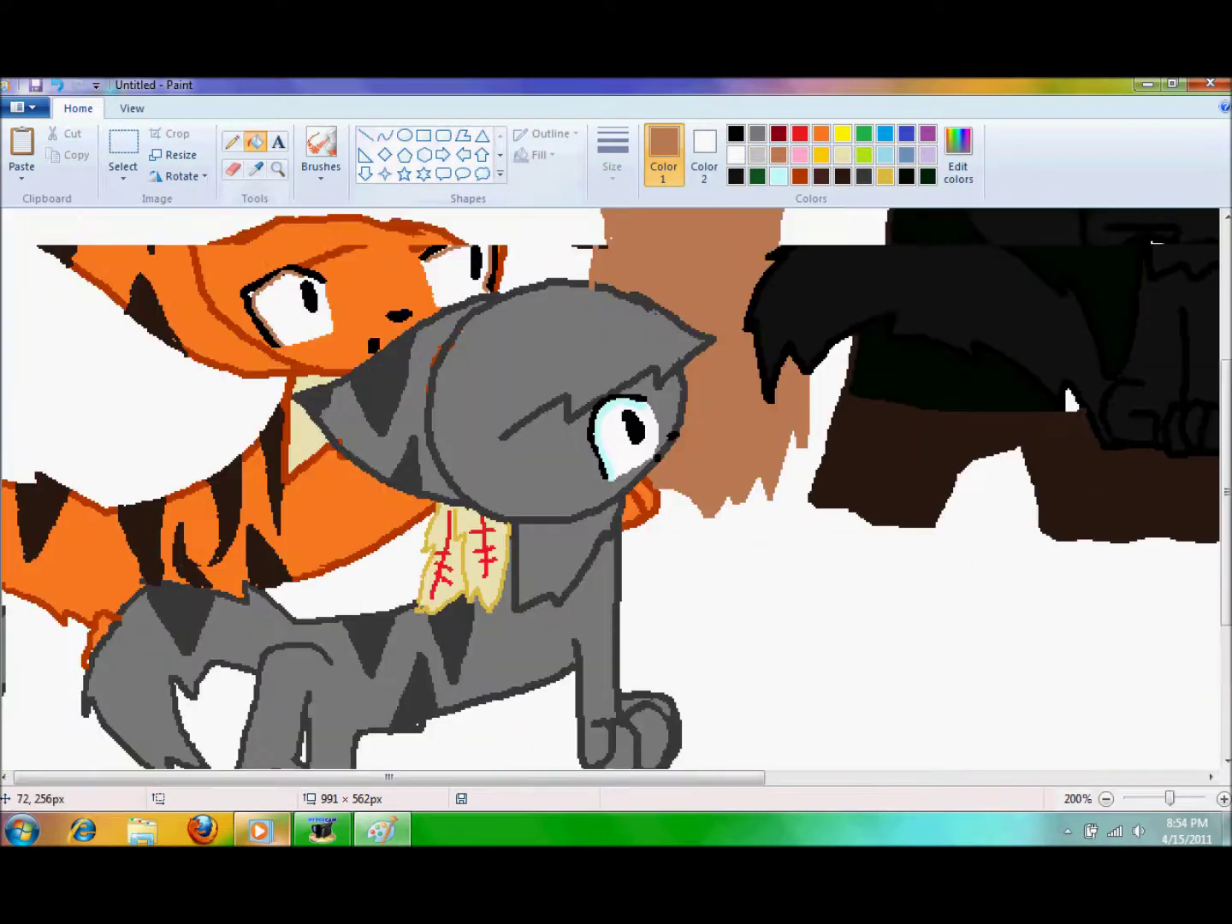
scroll(192, 303, up, 3)
scroll(147, 351, down, 3)
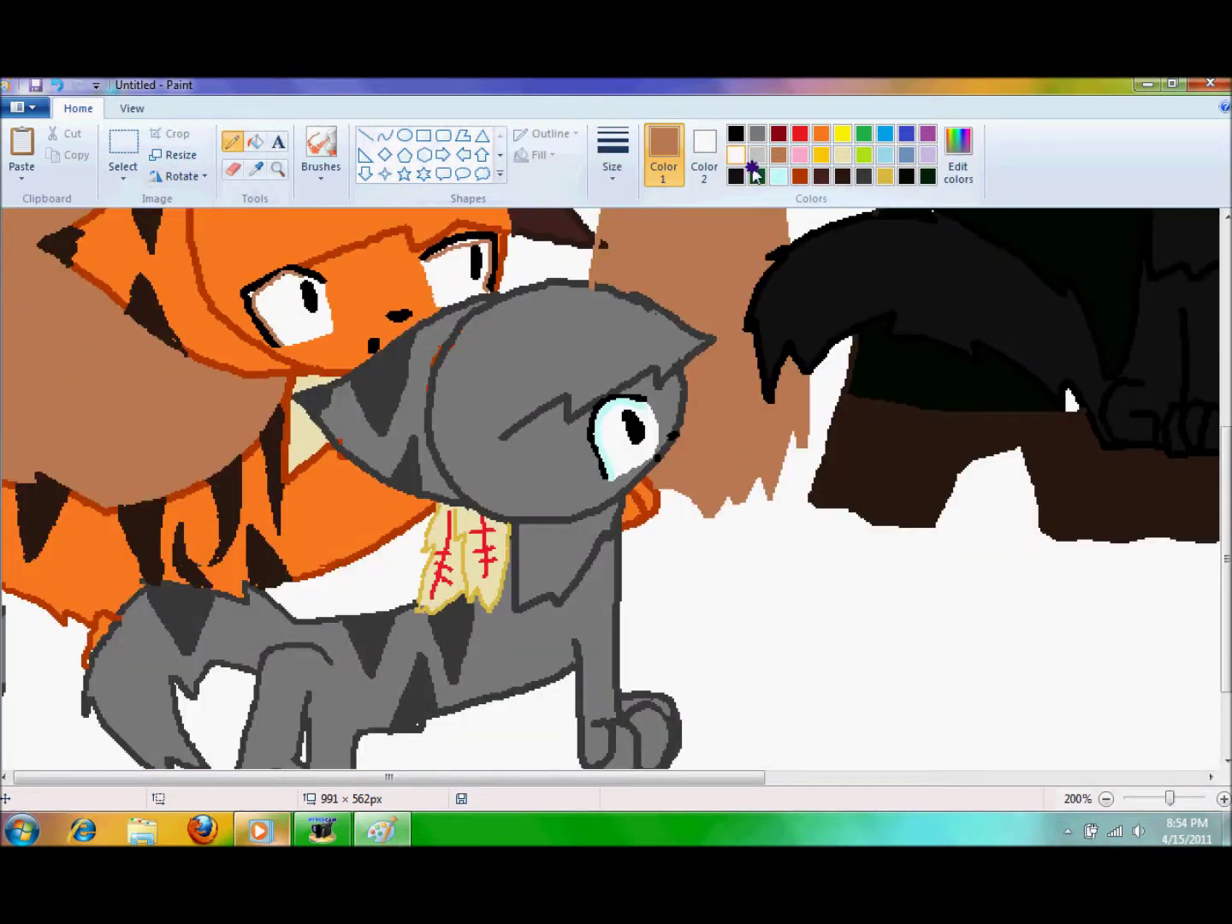
- Restore white to the background gap between the leftmost trunk and the orange cat
click(736, 155)
click(247, 395)
scroll(247, 394, down, 2)
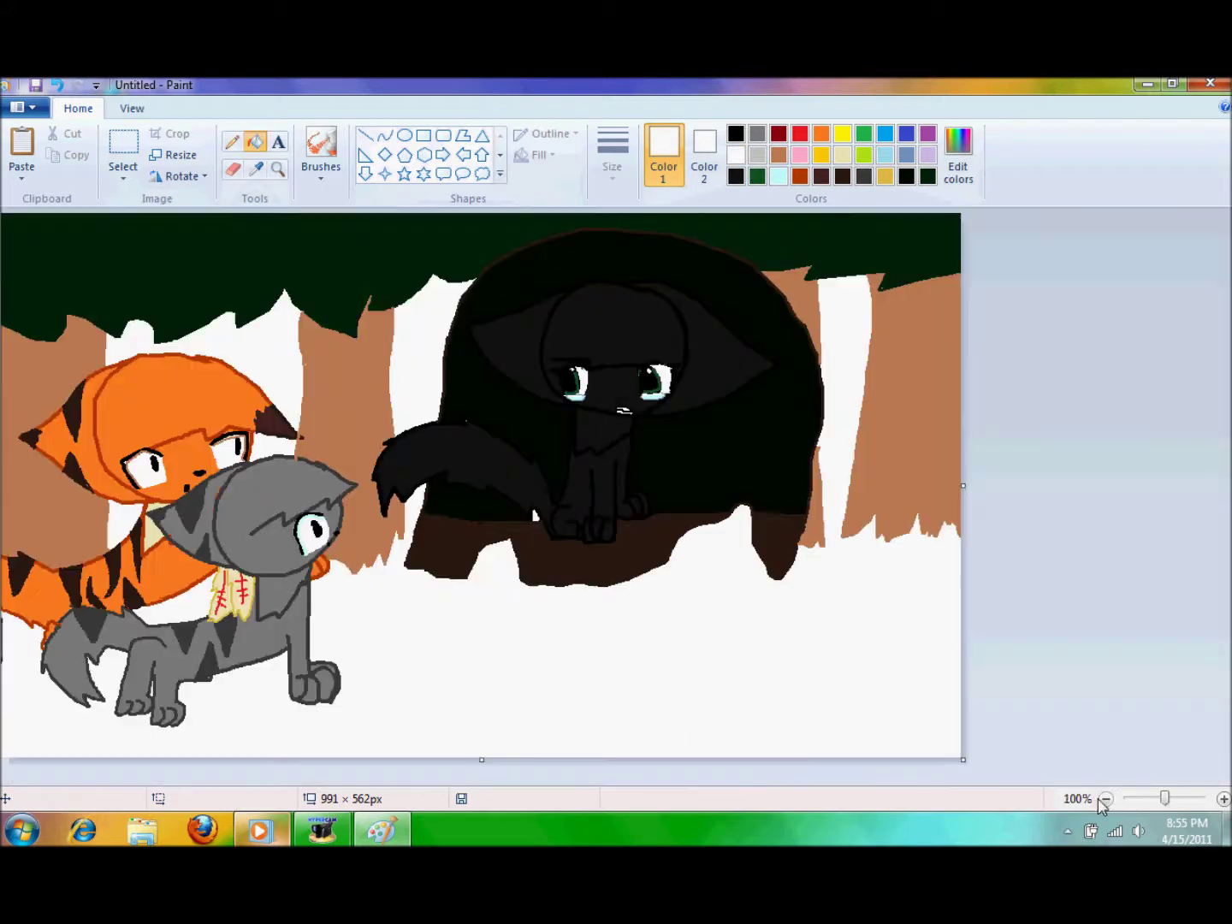
- Complete the ragged ground edge in very dark green and fill the ground with the same colour
click(927, 177)
click(232, 142)
drag(819, 538, 843, 535)
click(255, 142)
click(432, 667)
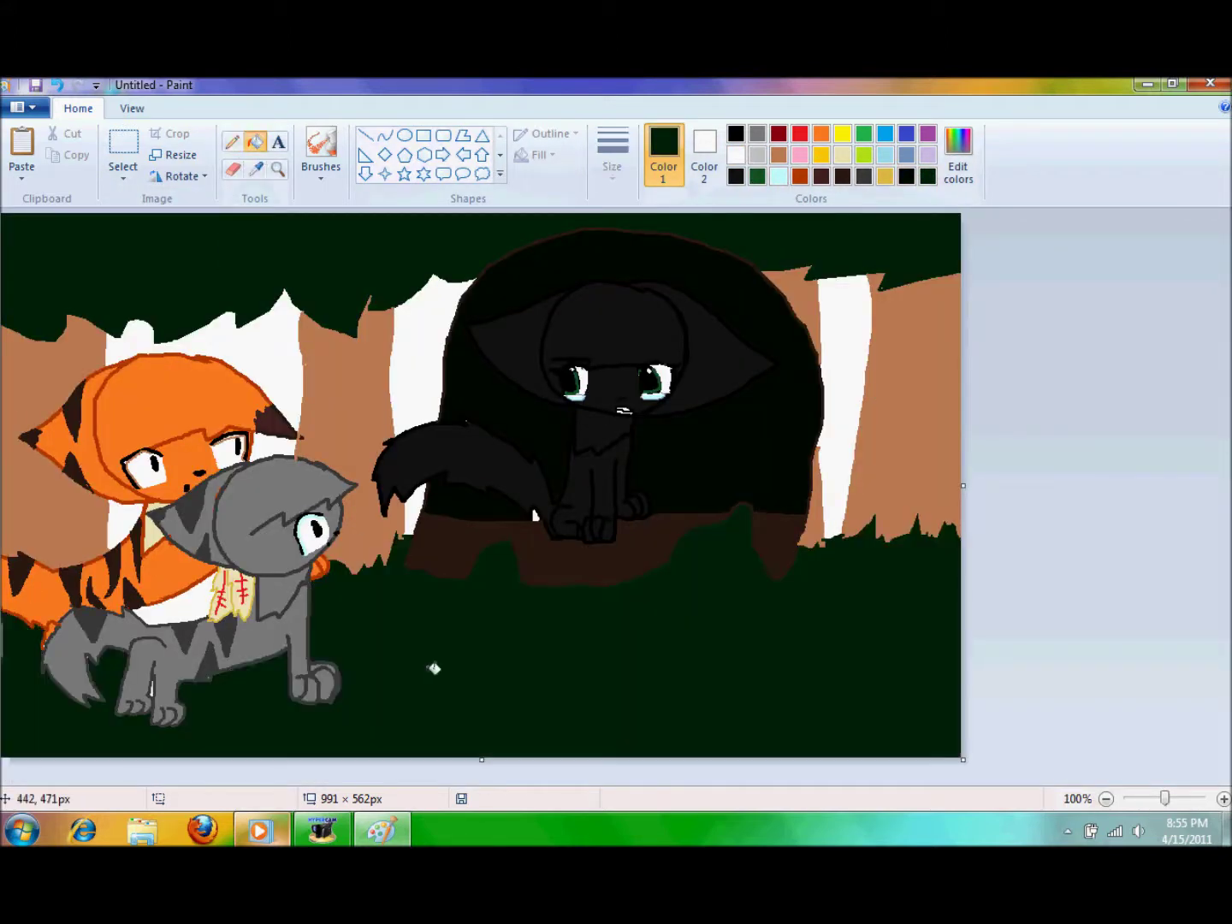
- Fill all the remaining white background gaps between the trunks and around the cats with black
click(735, 134)
click(843, 402)
click(435, 349)
click(297, 363)
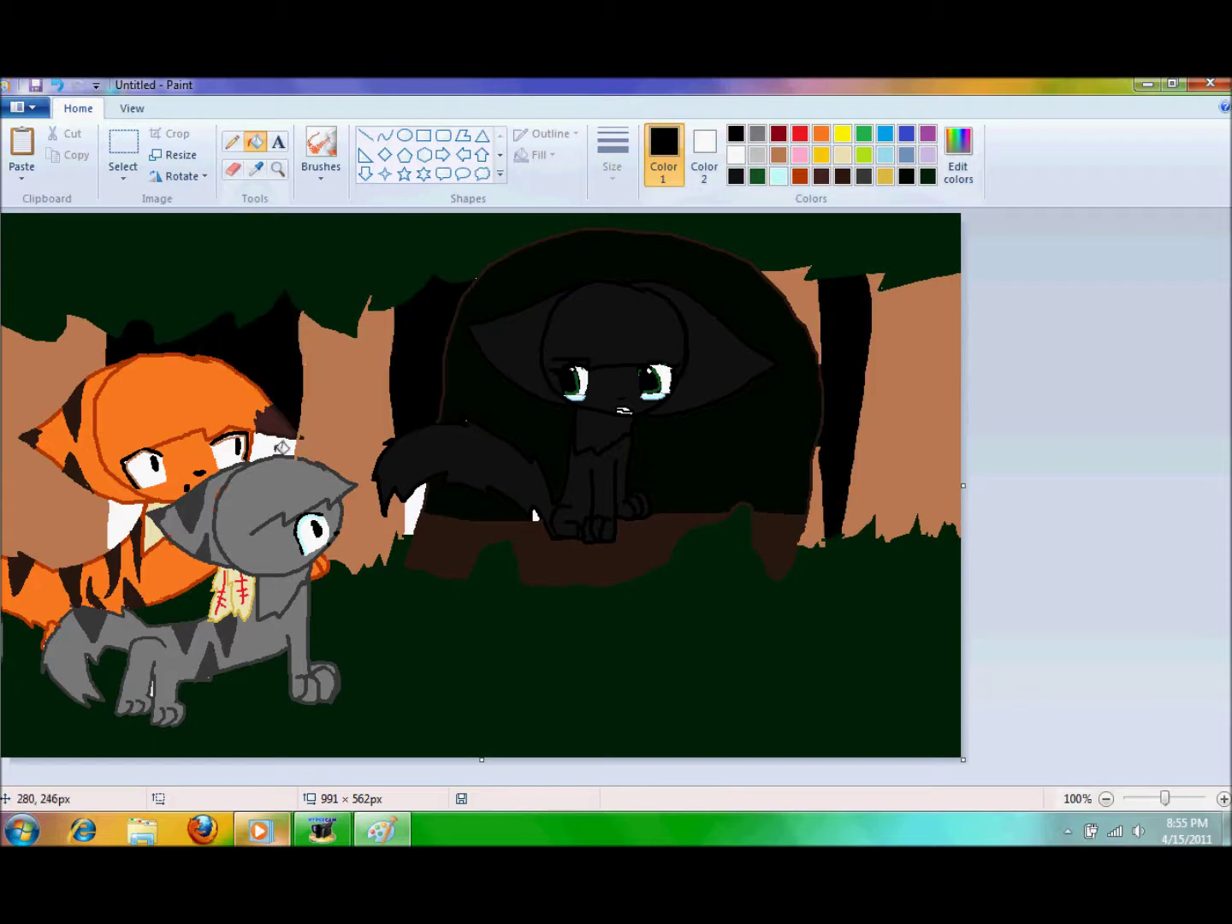
click(281, 448)
click(416, 500)
click(123, 515)
click(536, 515)
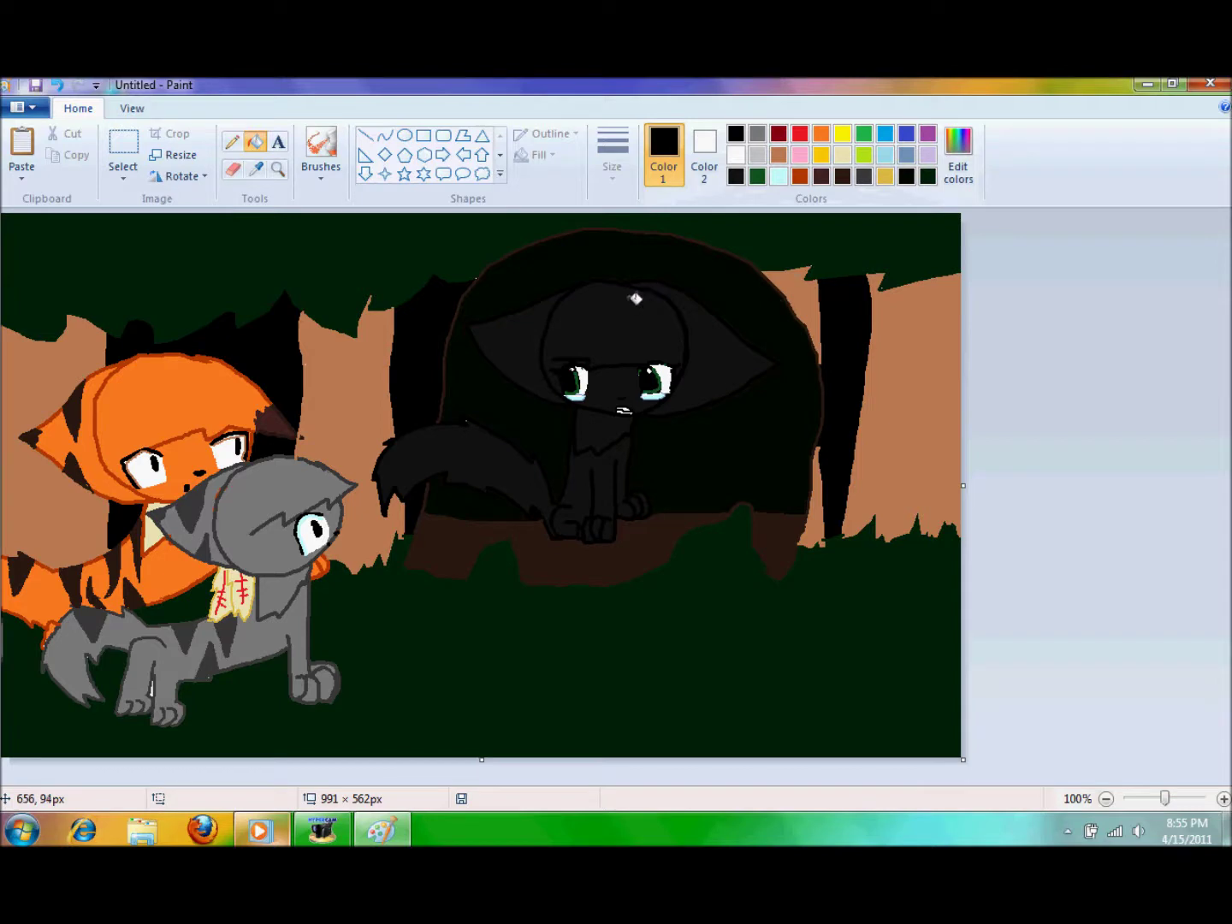
click(757, 155)
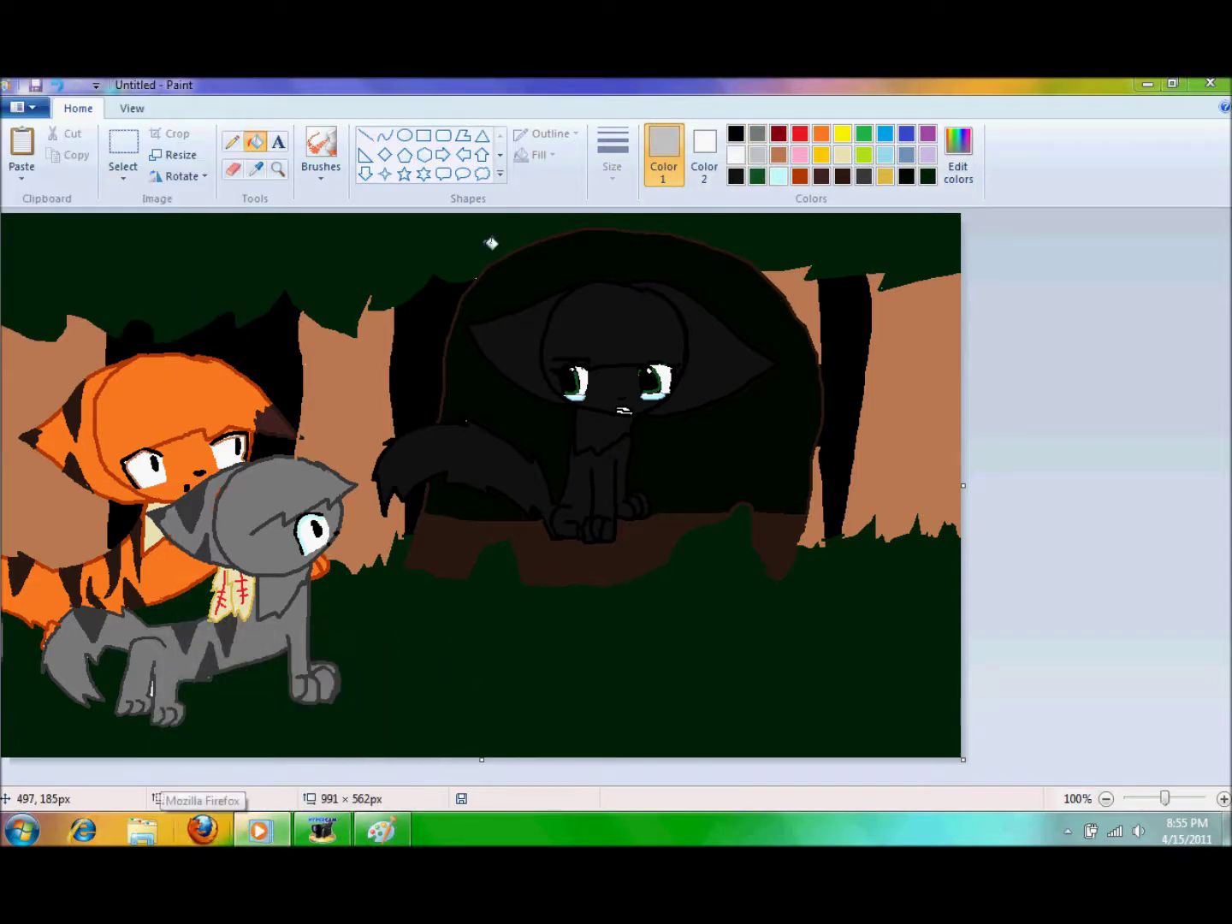
click(174, 651)
click(58, 86)
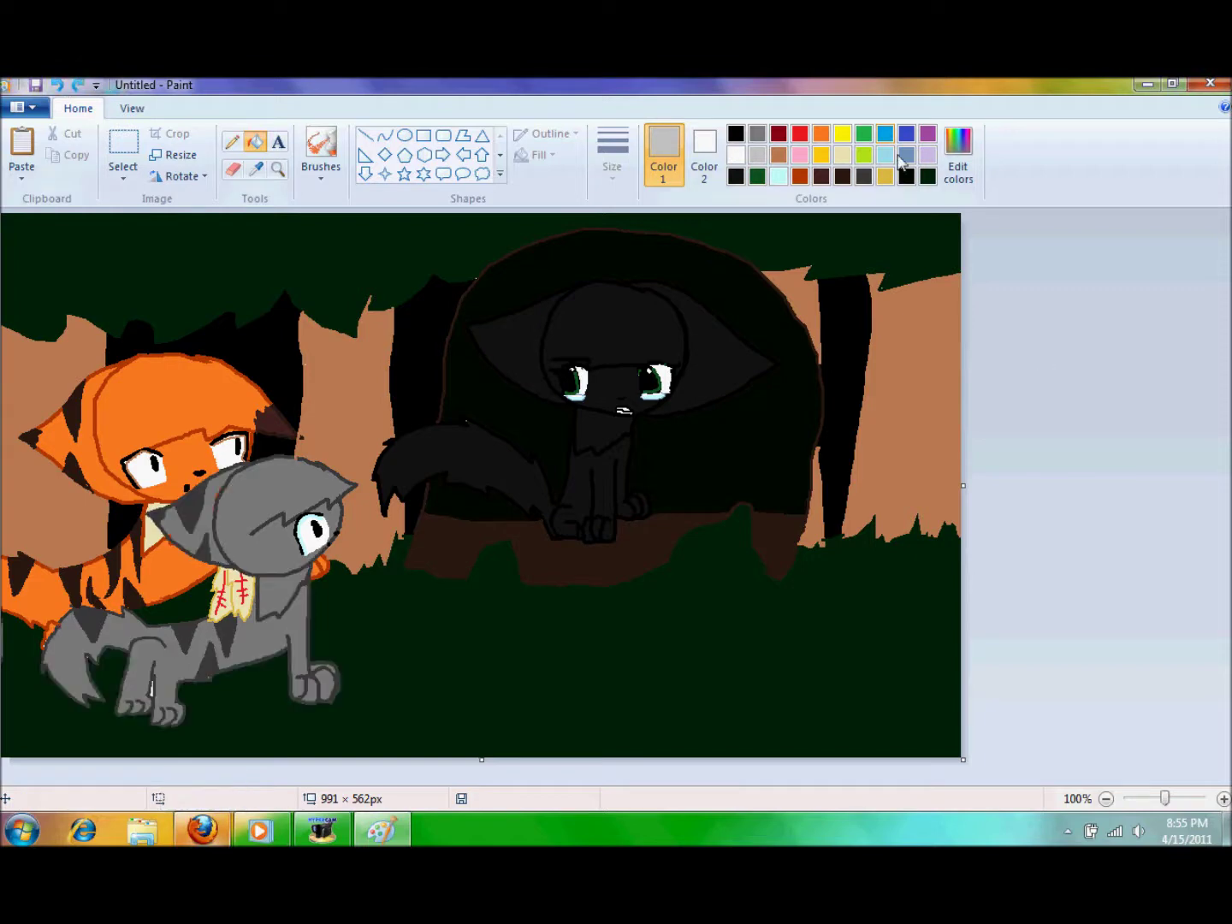
click(928, 176)
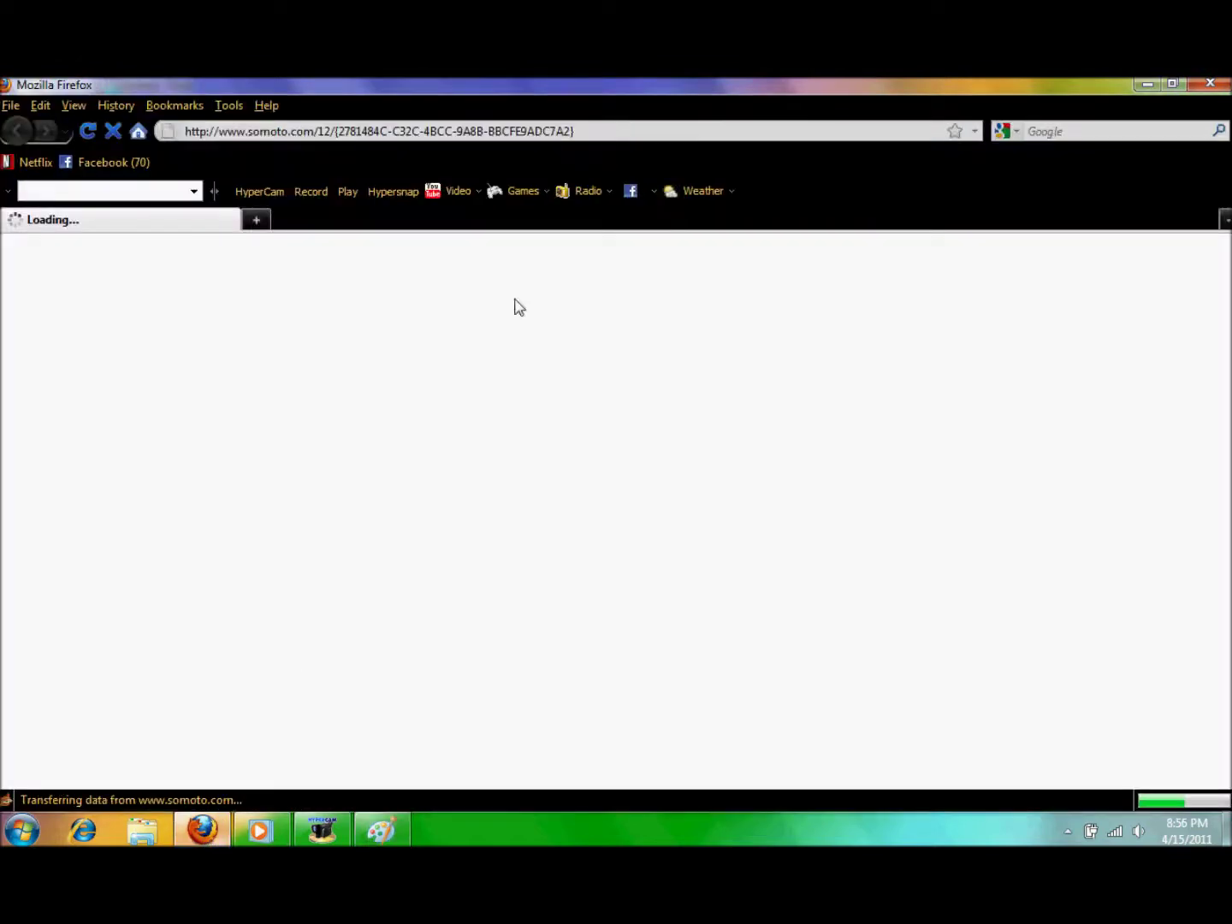
- Switch to Firefox and search the web for "warrior cats hollyleafs death", using the suggested spelling "hollyleaf's"
click(1107, 131)
text(warrior cats)
key(BackSpace)
text(cats hollyleafs death)
key(Return)
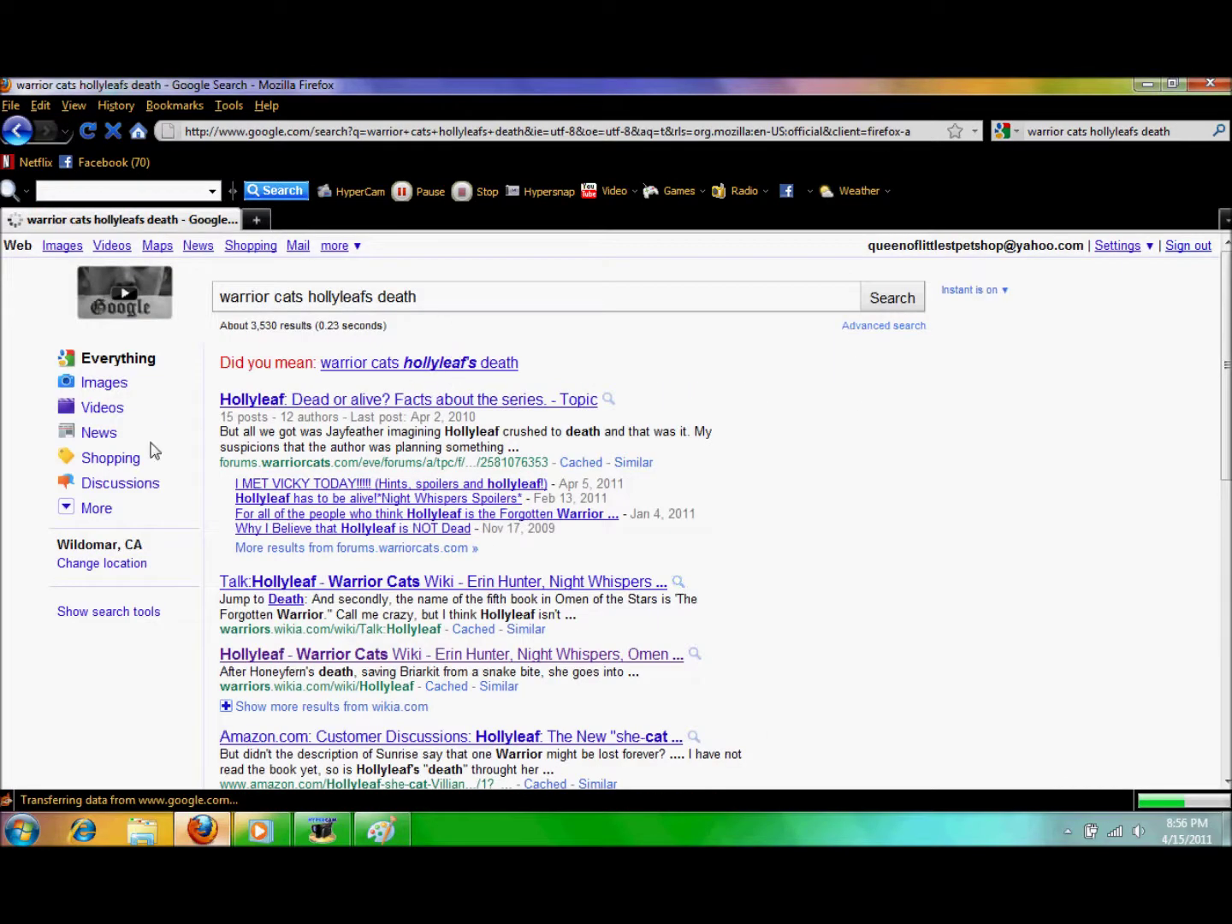
click(409, 365)
- Browse the image results for Hollyleaf's death
click(103, 384)
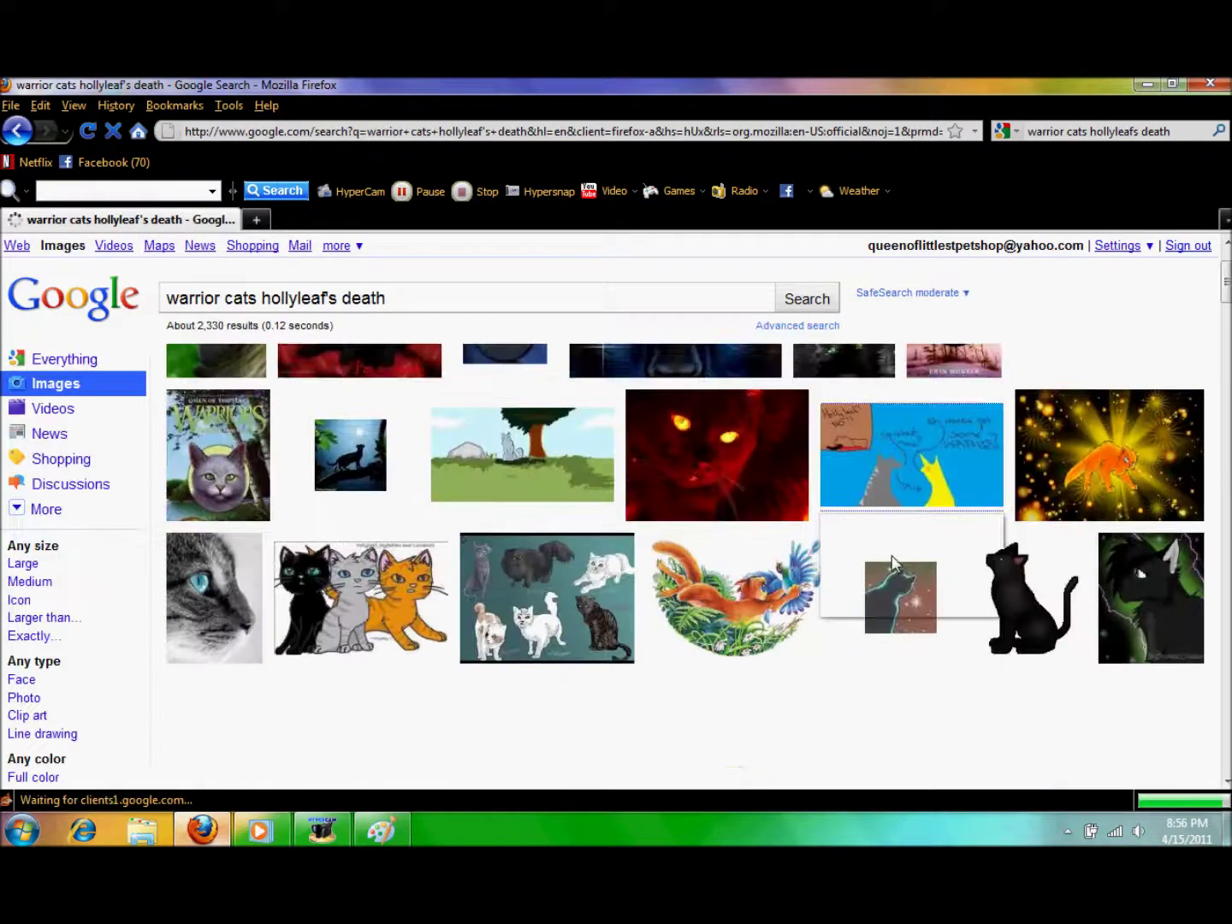
scroll(891, 563, down, 5)
scroll(676, 722, down, 15)
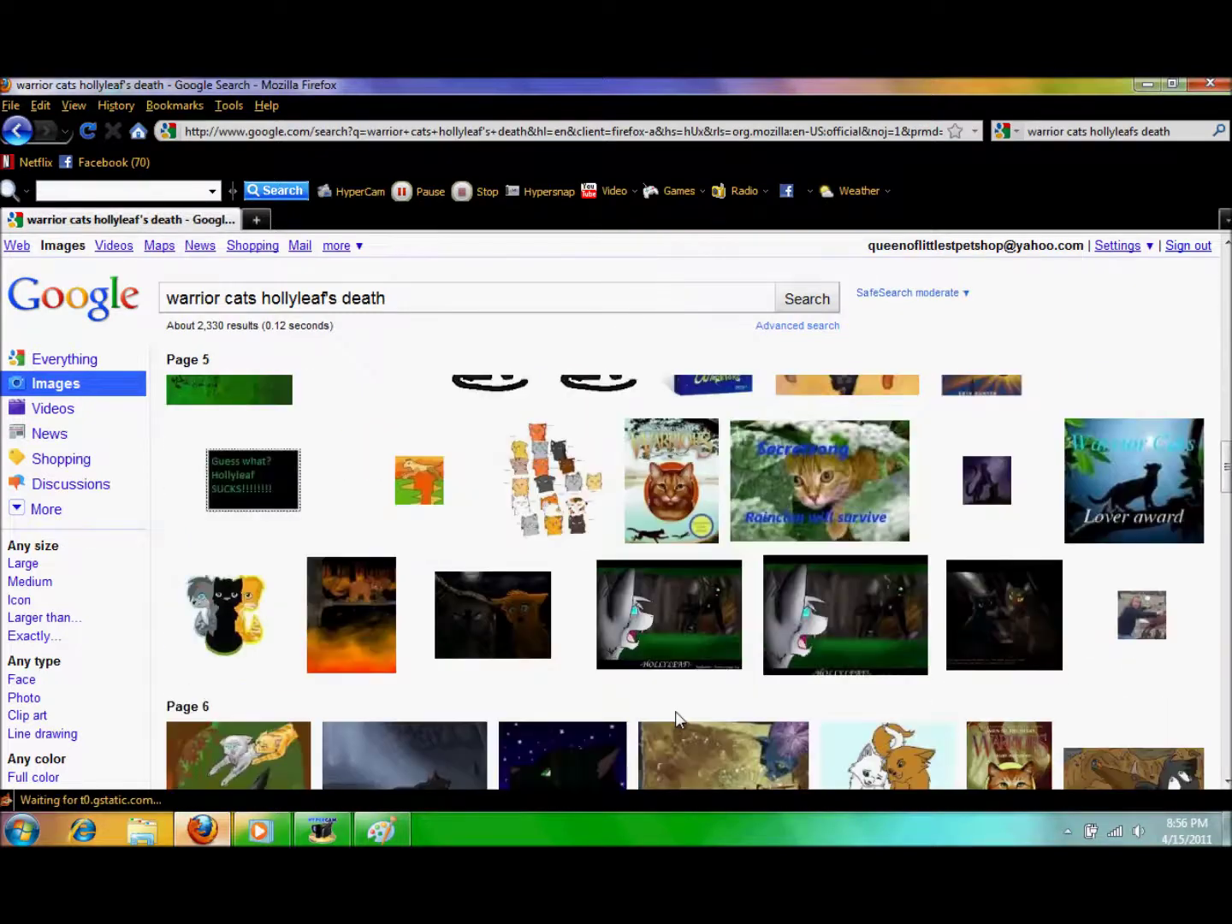
scroll(675, 719, down, 4)
scroll(675, 723, down, 12)
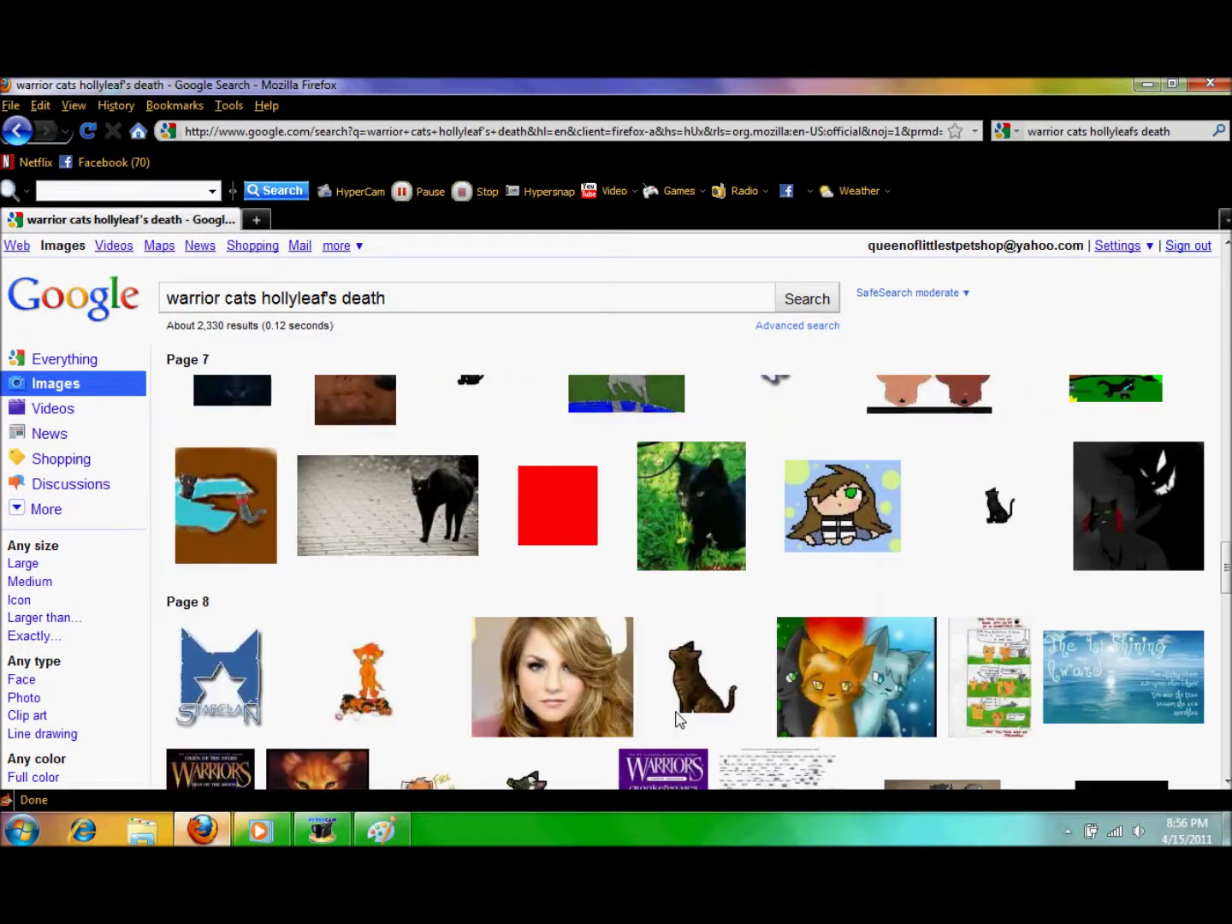
- Return to the general results, open the YouTube video "Hollyleaf's Death ***MAJOR spoilers!***" and skip towards its end
click(64, 358)
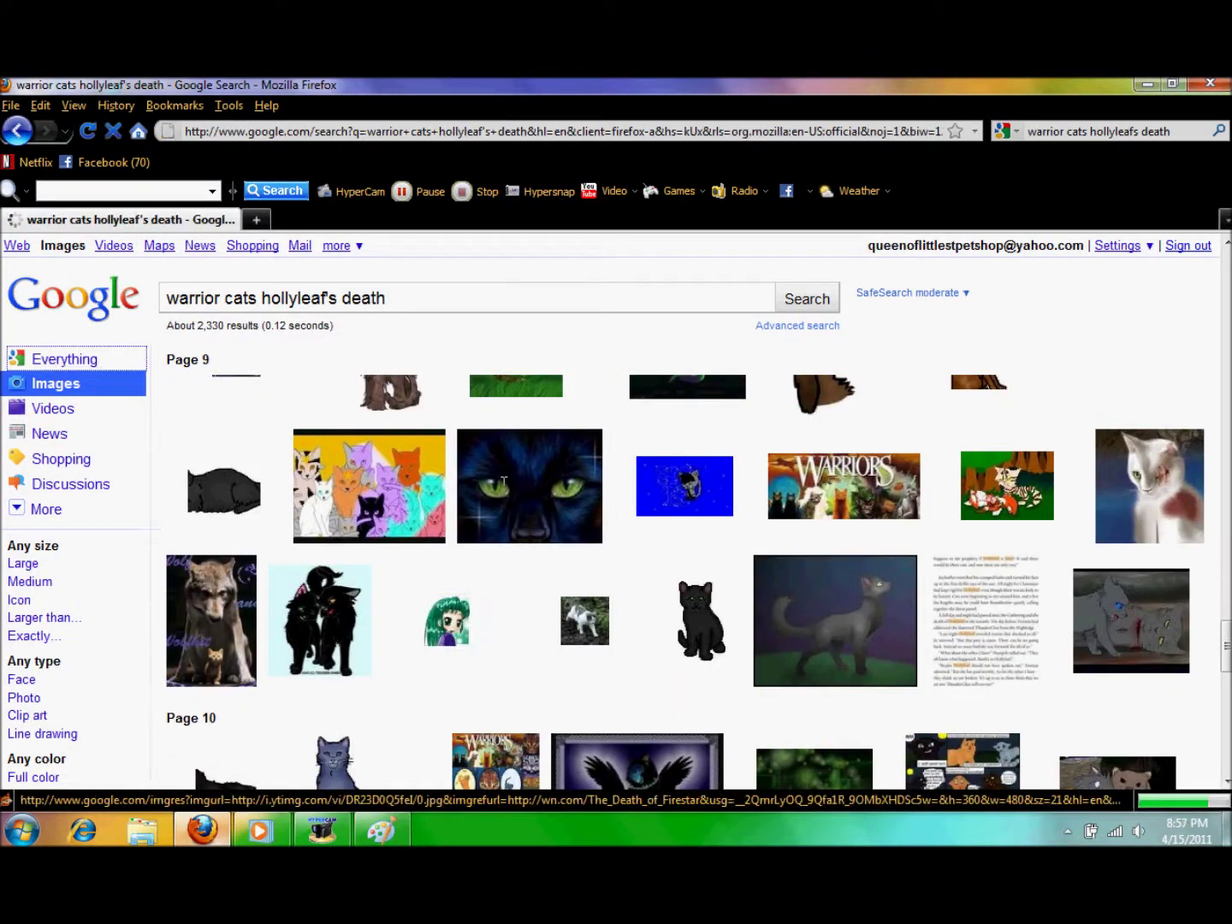
scroll(474, 500, down, 5)
click(526, 494)
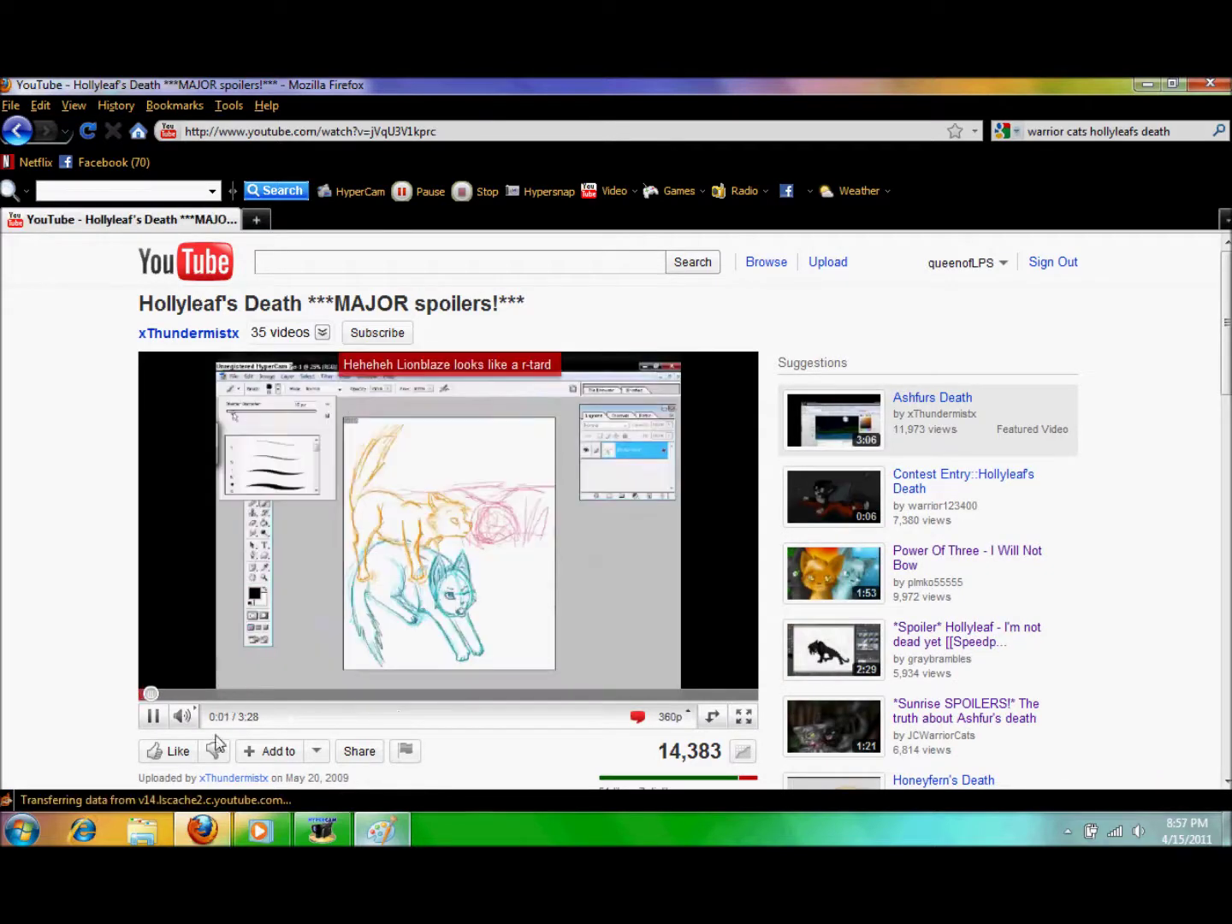
click(713, 693)
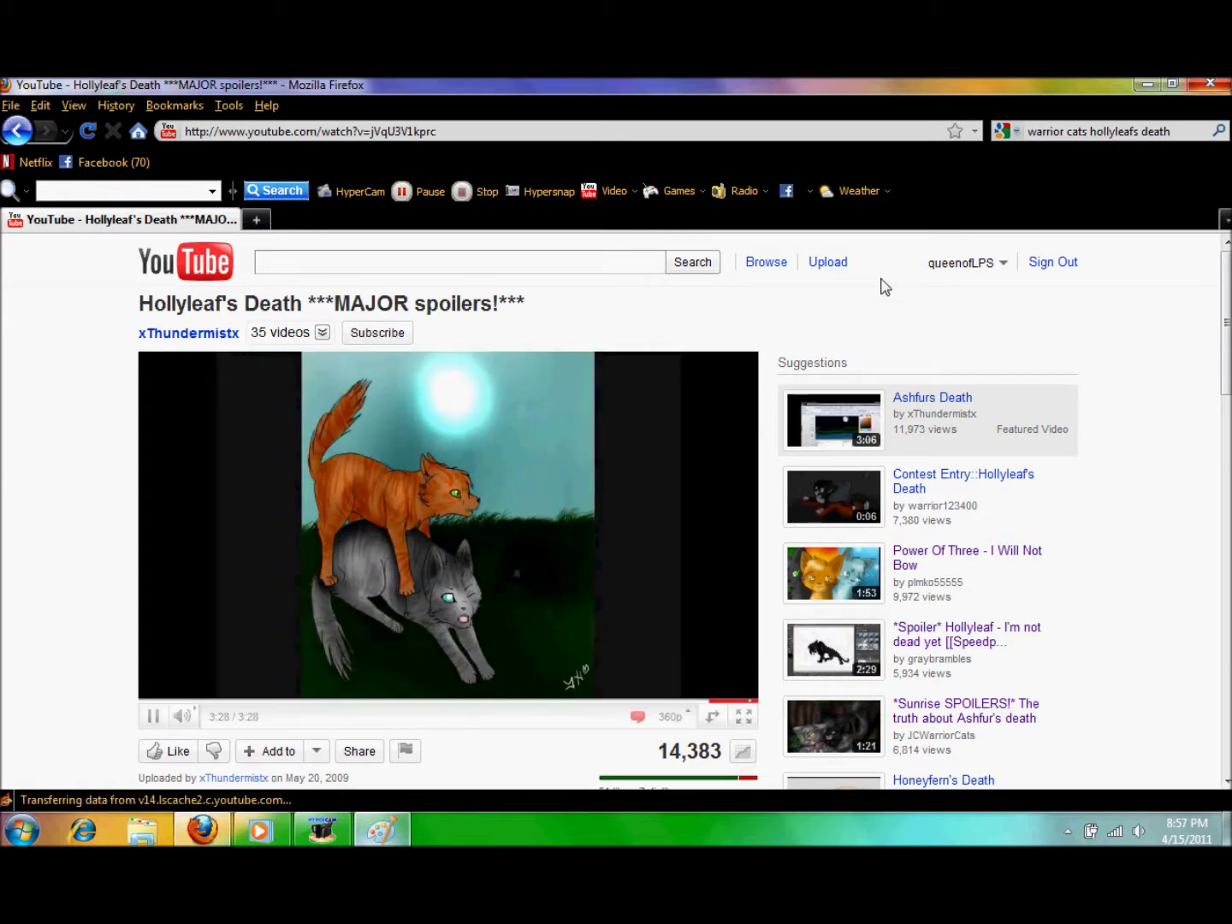
- Switch back to Paint and start an empty text box on the ground below the black cat
click(380, 830)
click(275, 138)
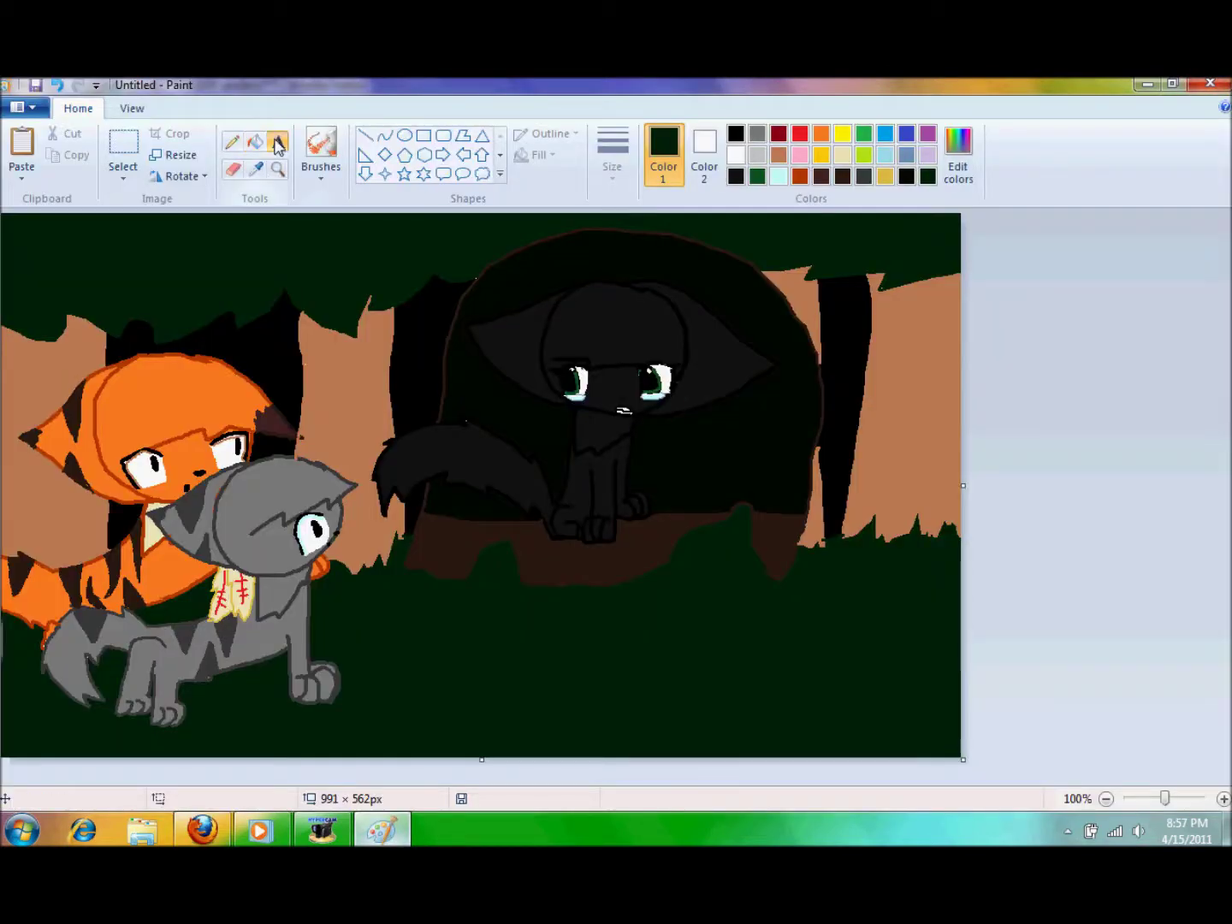
click(547, 563)
text(I)
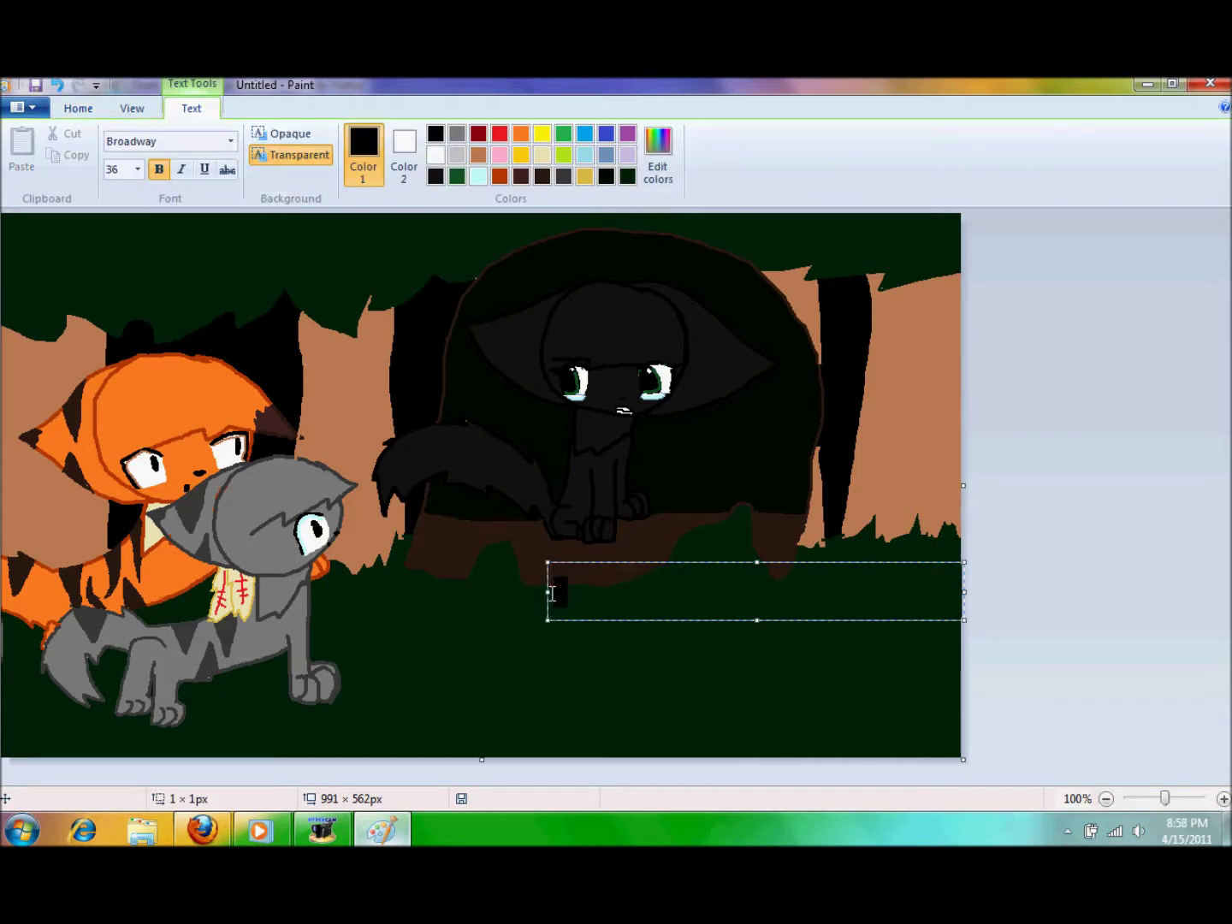
key(BackSpace)
- Set the text box's font to Arial Black at size 24
click(230, 140)
click(128, 220)
click(136, 168)
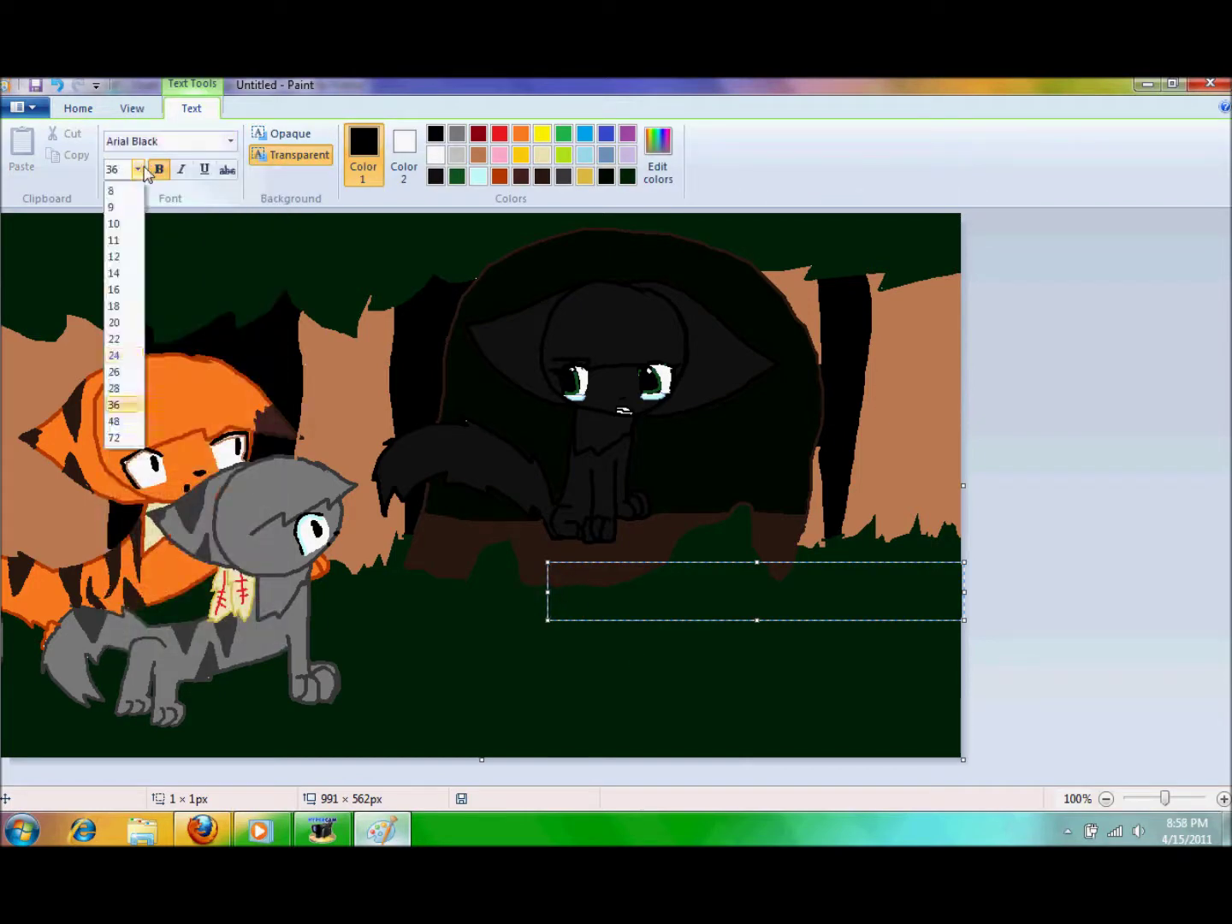
click(127, 357)
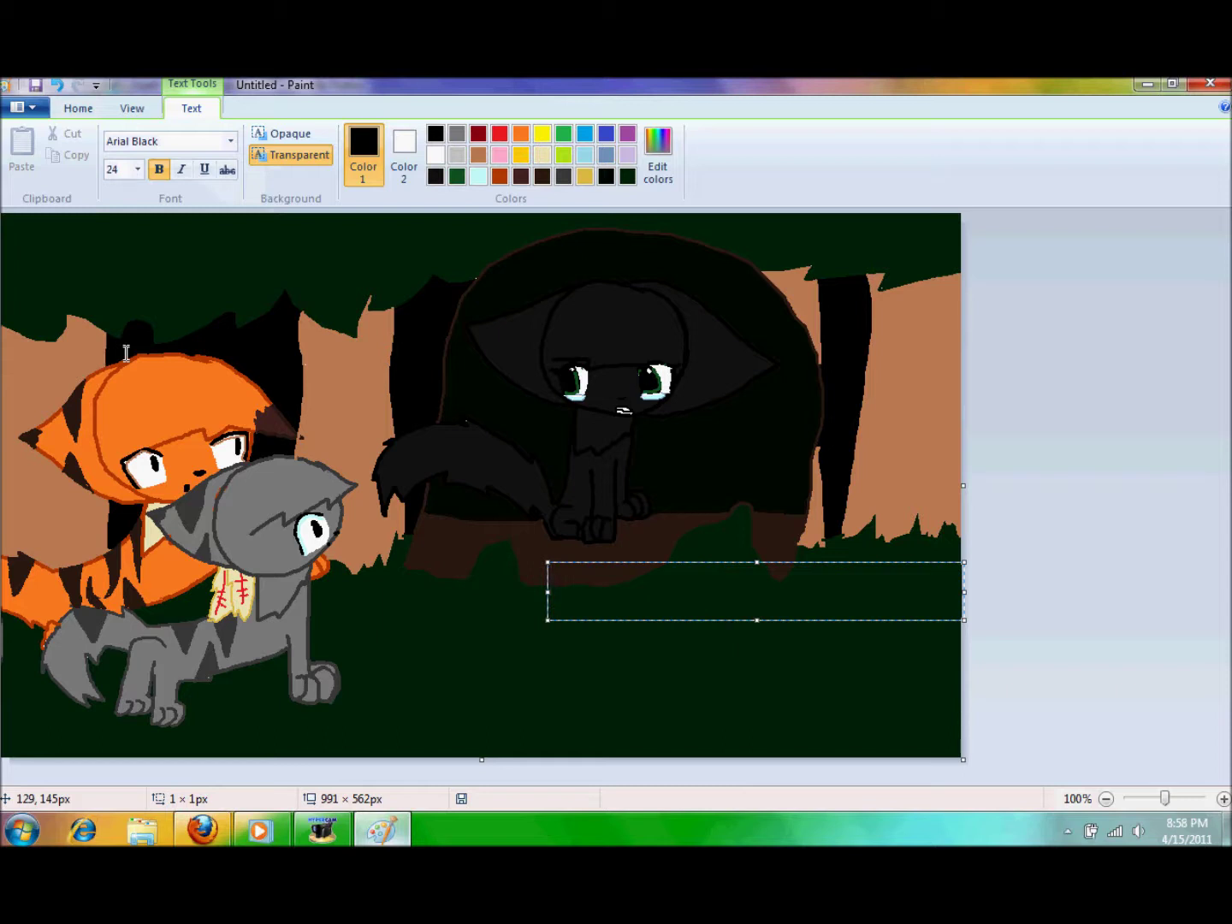
text(sorry looking for dialoug)
key(BackSpace)
key(BackSpace)
key(BackSpace)
key(BackSpace)
key(BackSpace)
key(BackSpace)
key(BackSpace)
key(BackSpace)
key(BackSpace)
key(BackSpace)
key(BackSpace)
key(BackSpace)
key(BackSpace)
key(BackSpace)
key(BackSpace)
key(BackSpace)
key(BackSpace)
key(BackSpace)
key(BackSpace)
key(BackSpace)
key(BackSpace)
key(BackSpace)
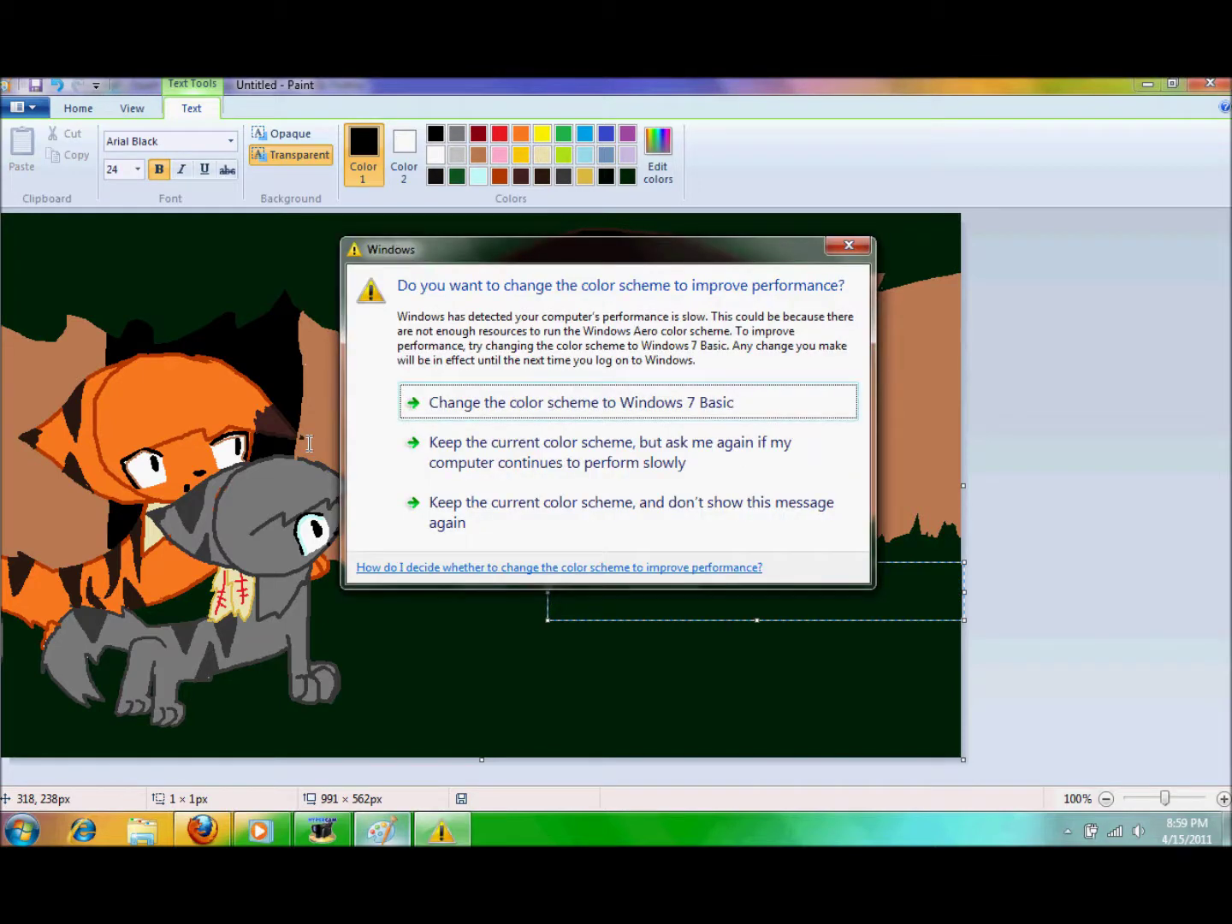
- Dismiss the color scheme prompt and enter "I couldn't let Ashfur live" in the text box
click(849, 245)
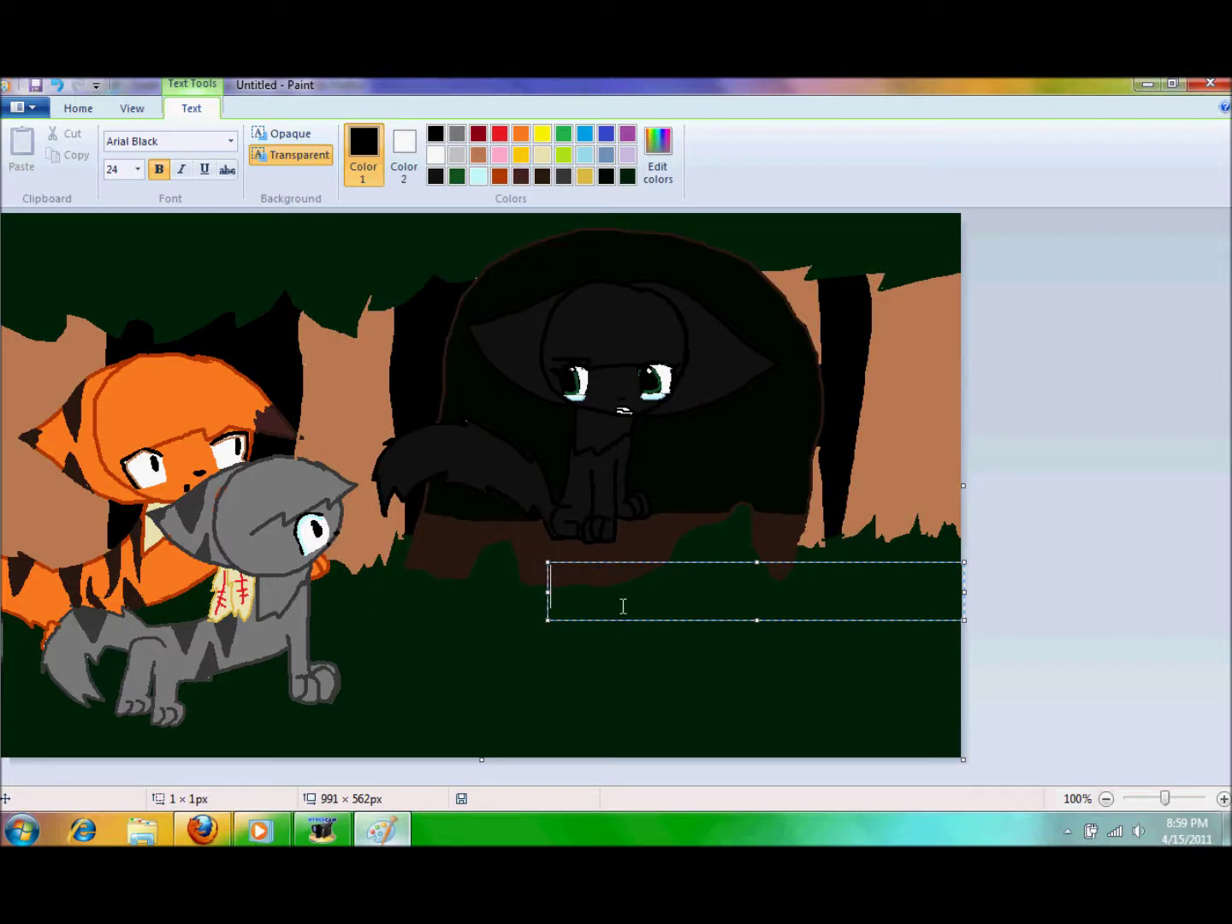
text(I could)
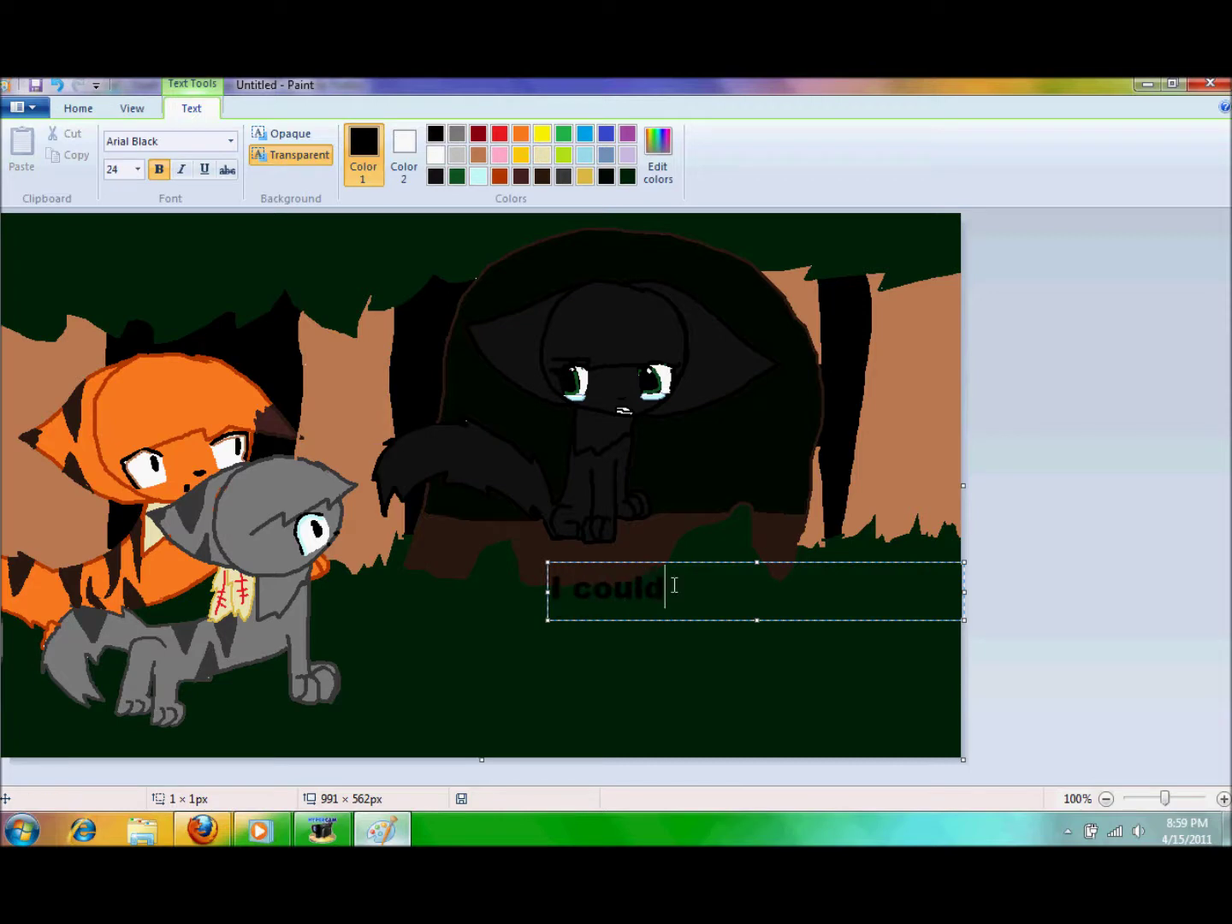
text(n't let Ashfur live)
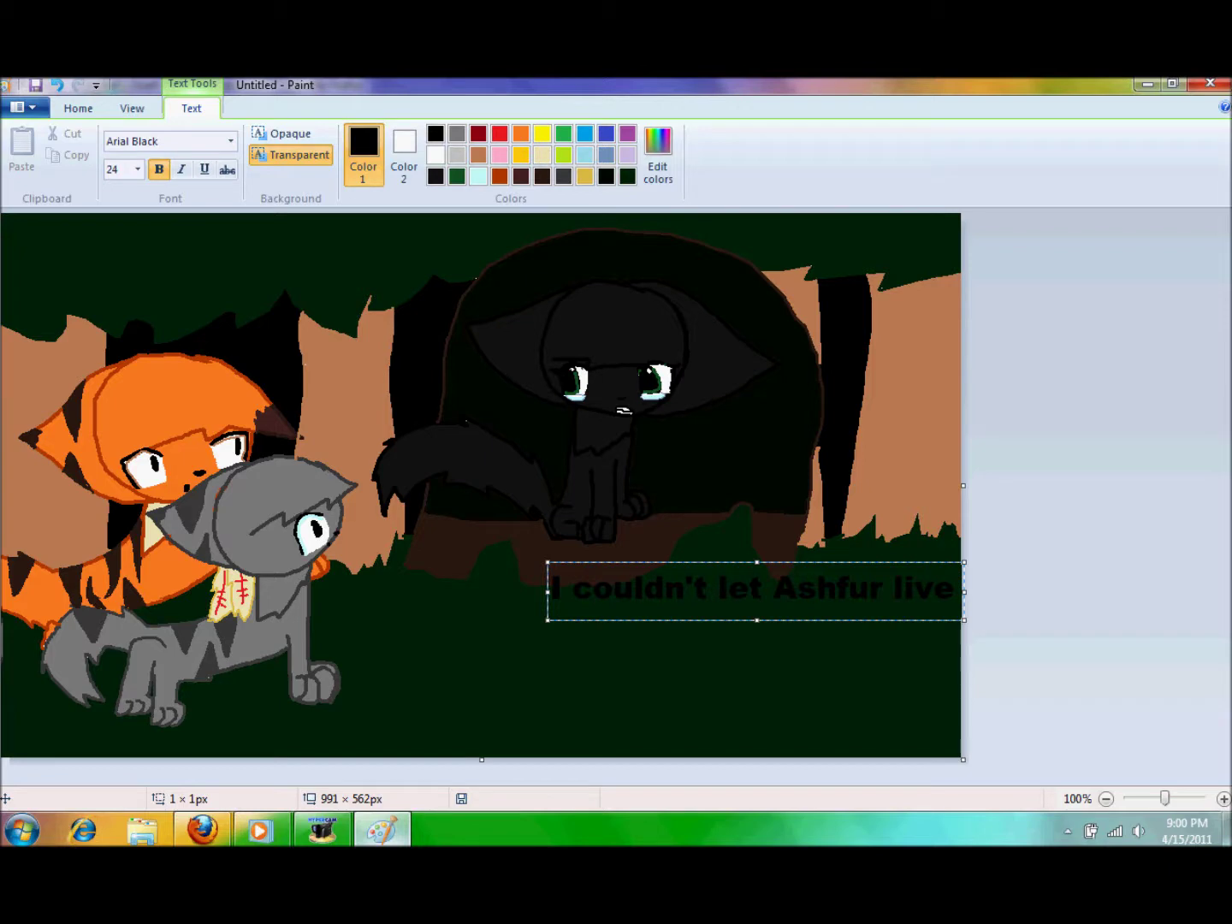
- Add a second line reading "I can't stay here" to the text box
key(Return)
text(I ca)
key(BackSpace)
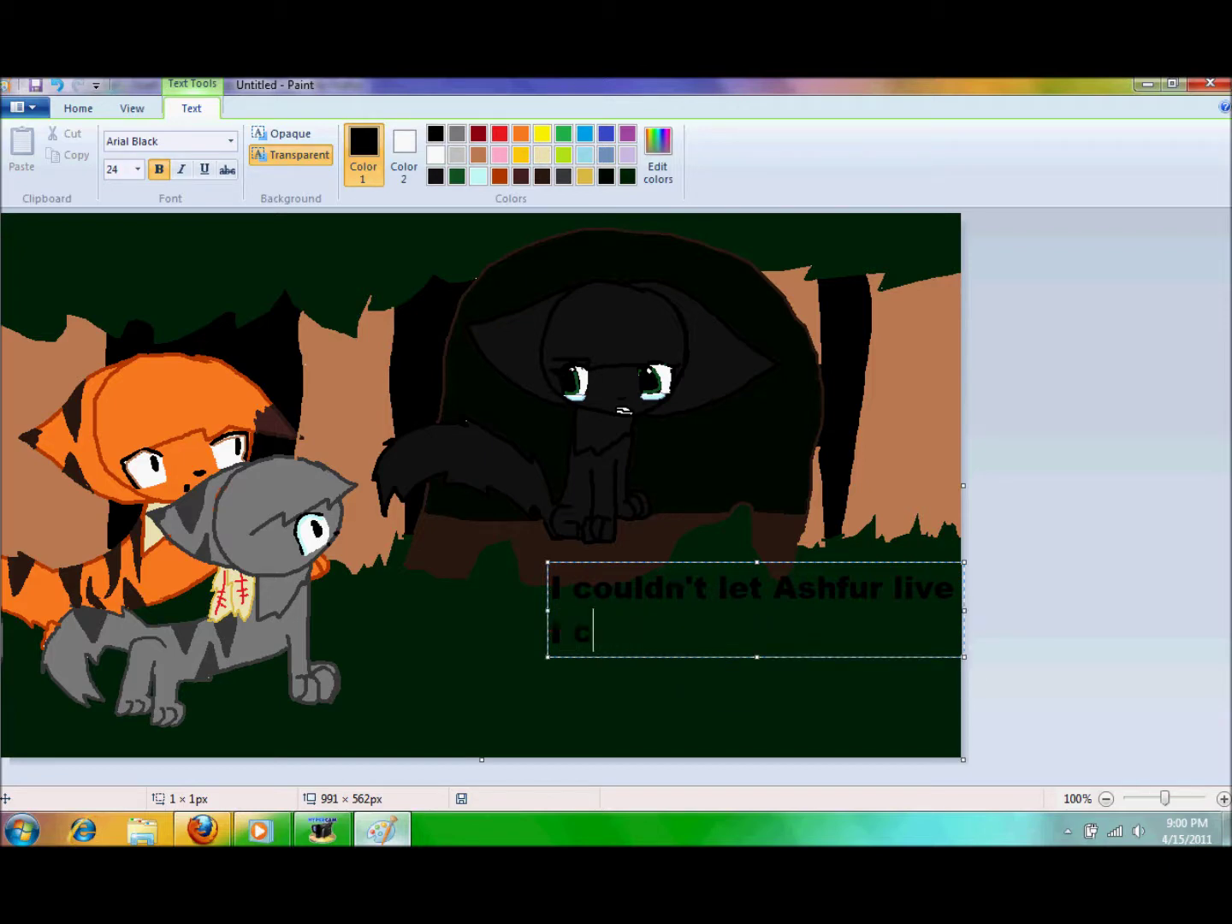
click(616, 403)
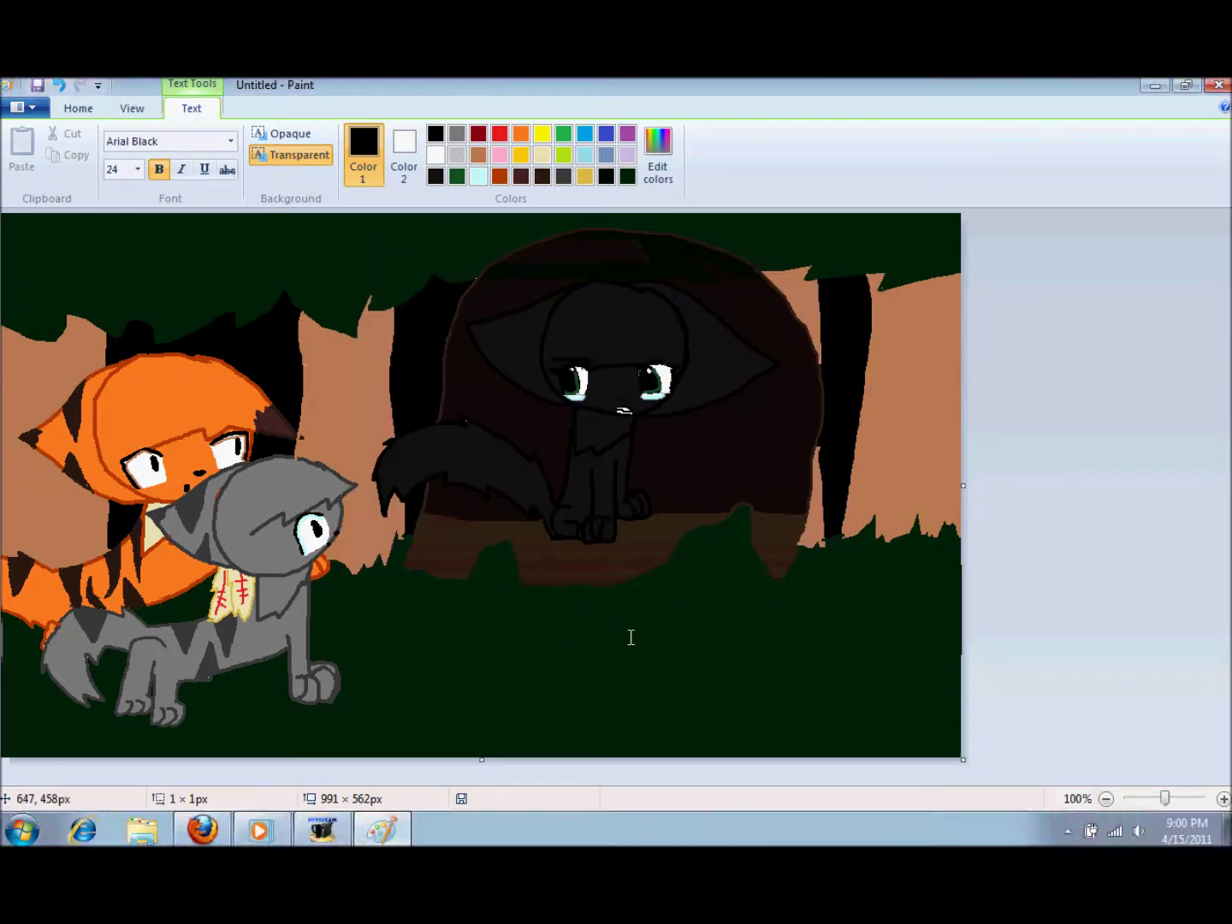
drag(572, 588, 641, 643)
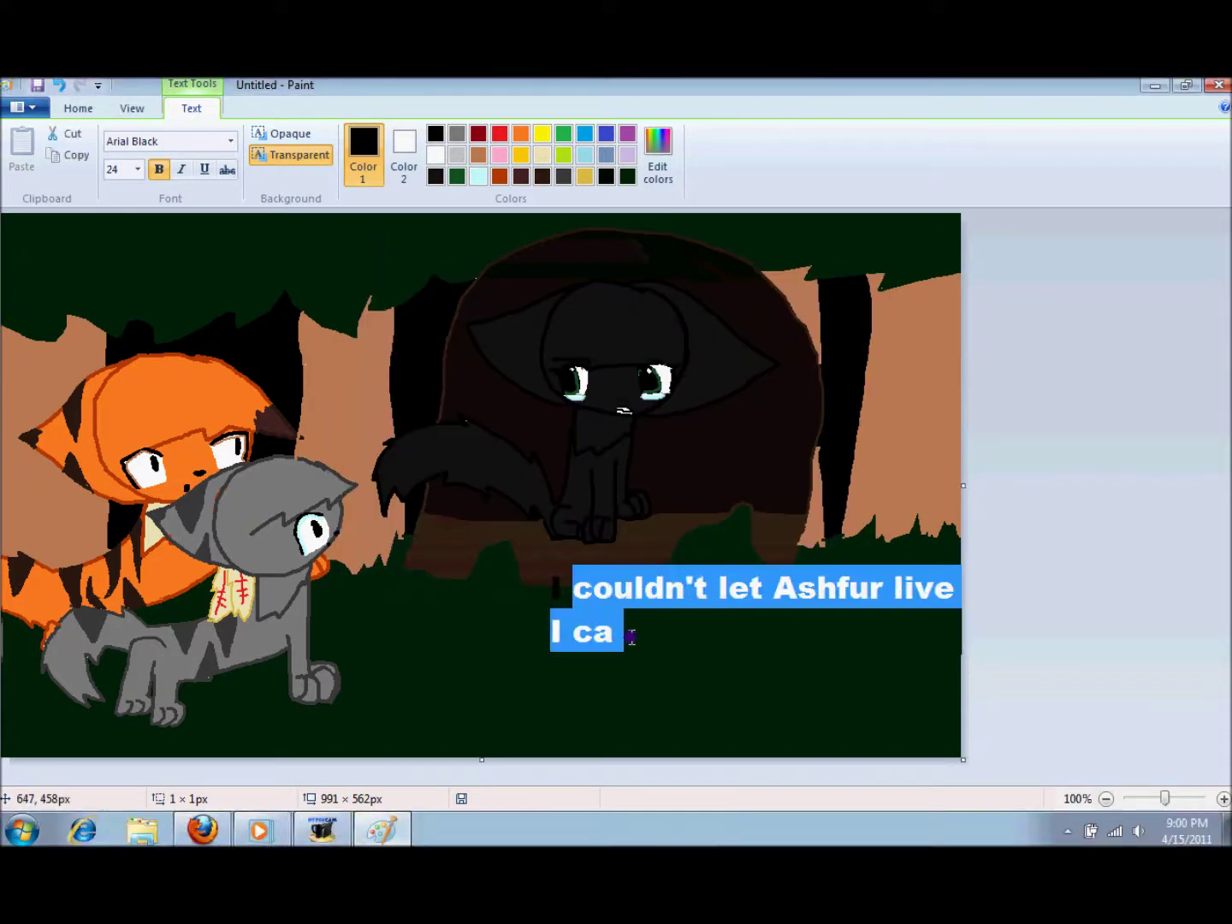
click(639, 649)
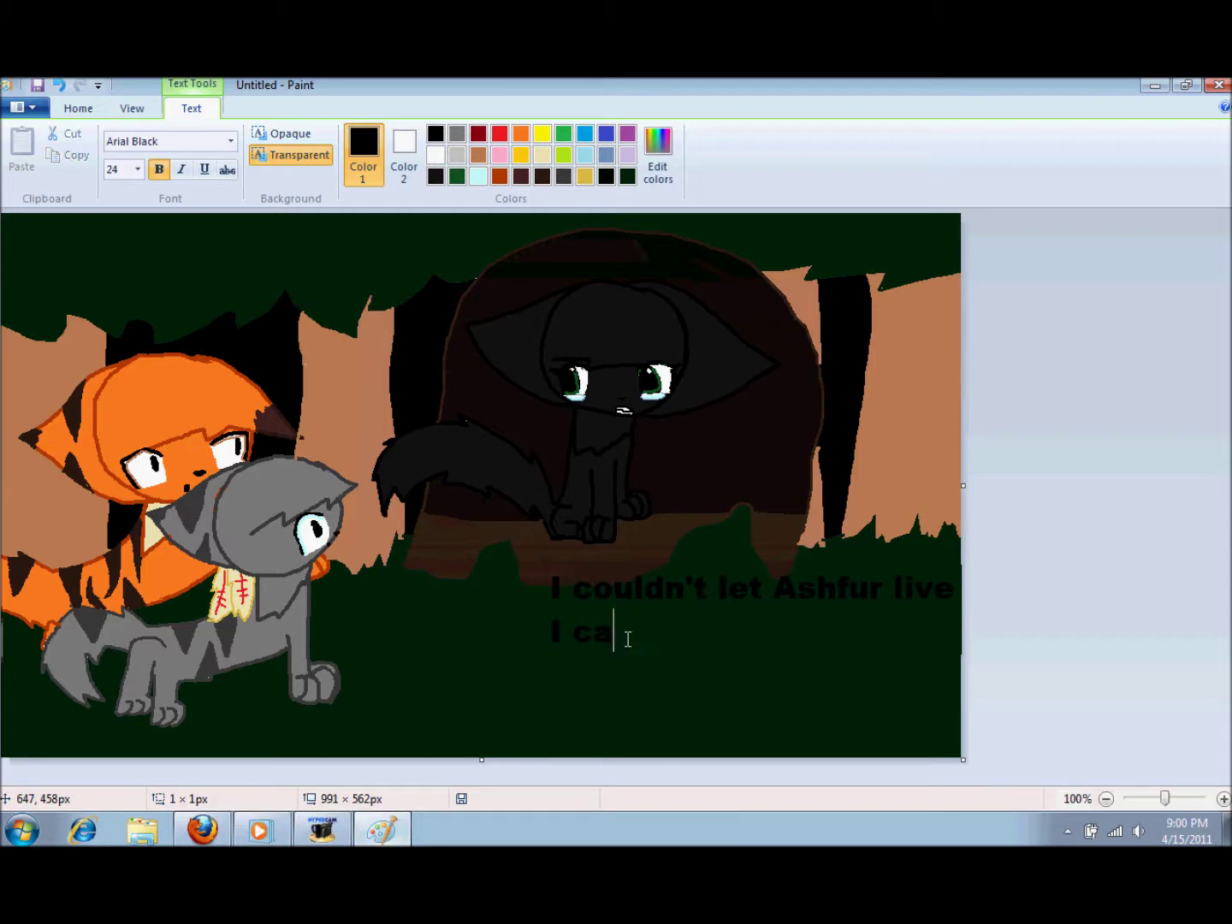
text(n't e)
text(tay here)
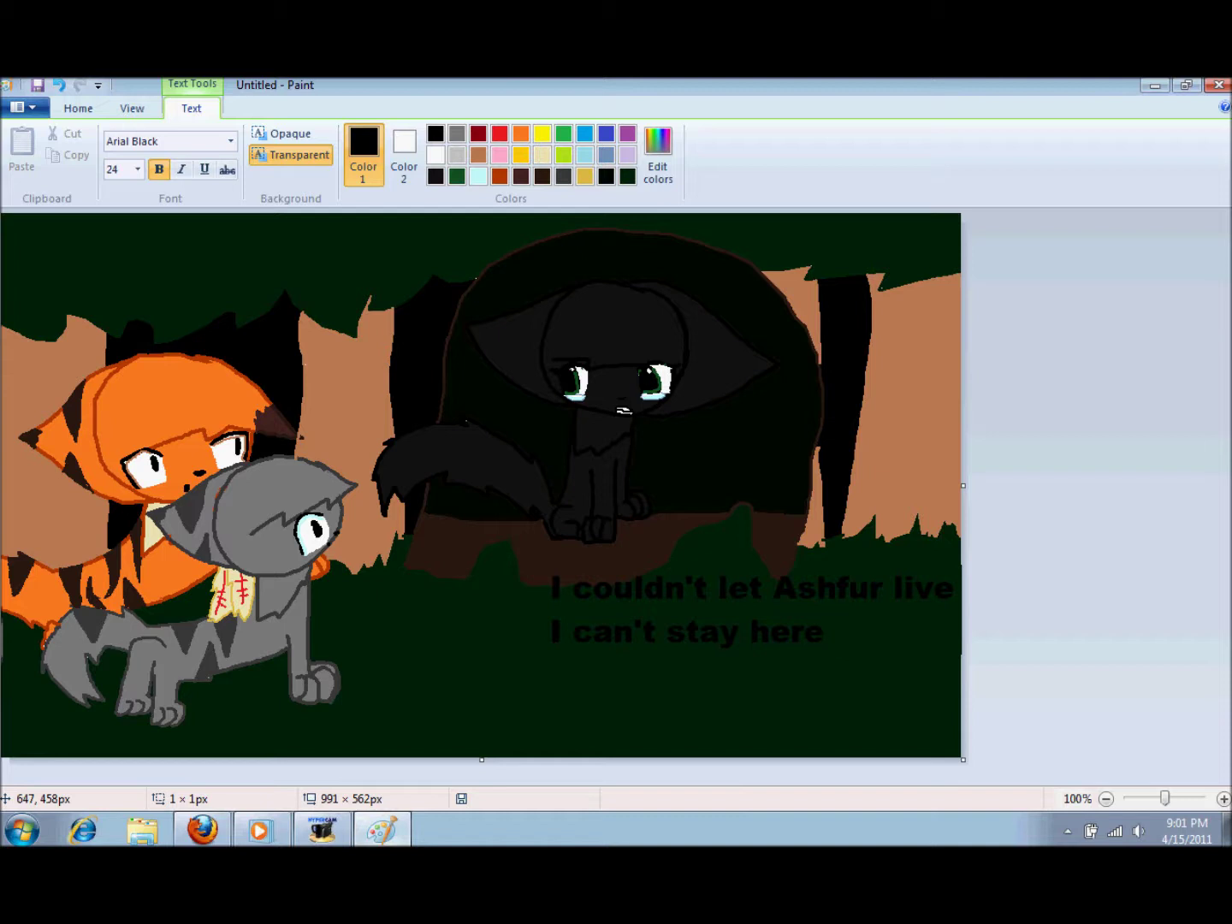
- Continue the second line with "I" followed by "know" in italics
text(I)
click(180, 168)
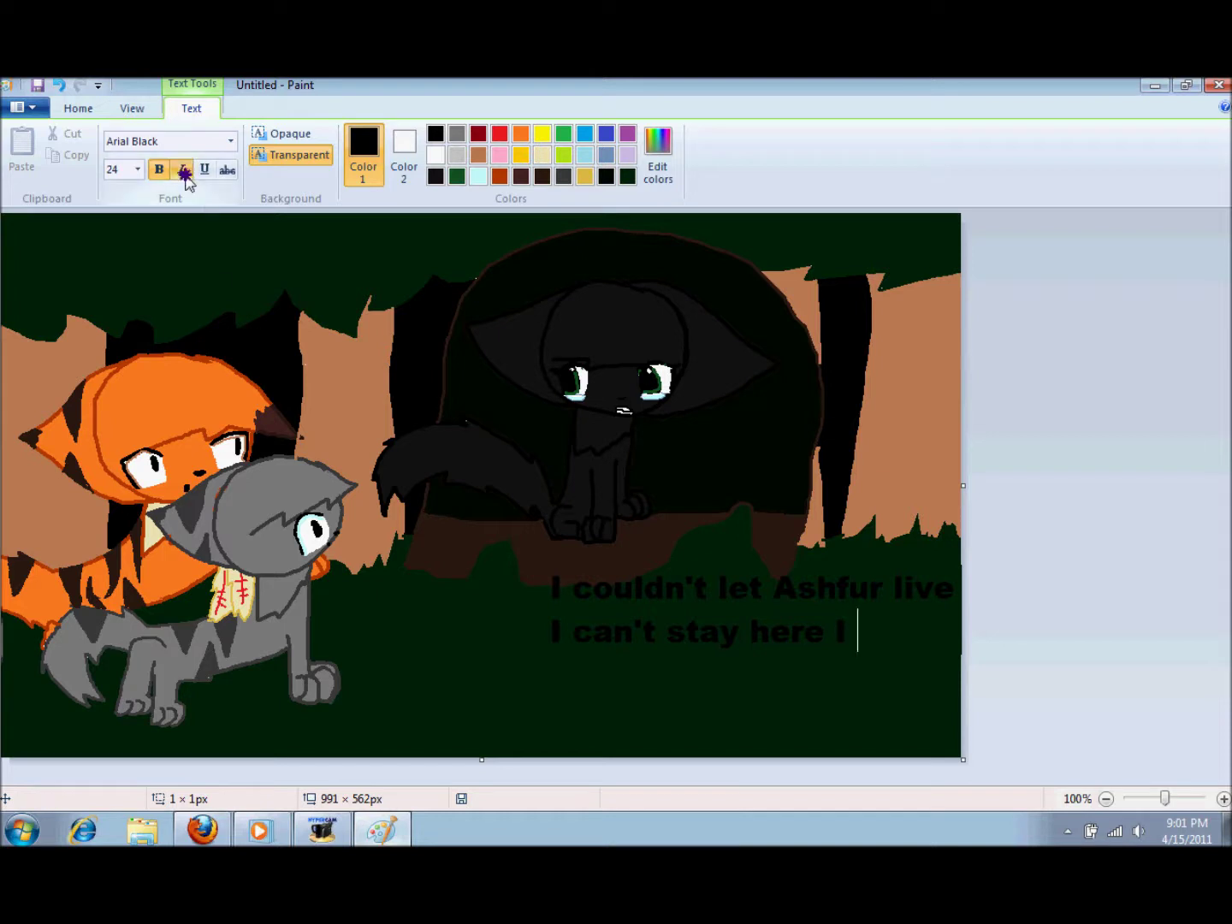
text(know)
click(181, 169)
- Add a third line reading "I did the right thing" in non-italic text
key(Return)
text(Id)
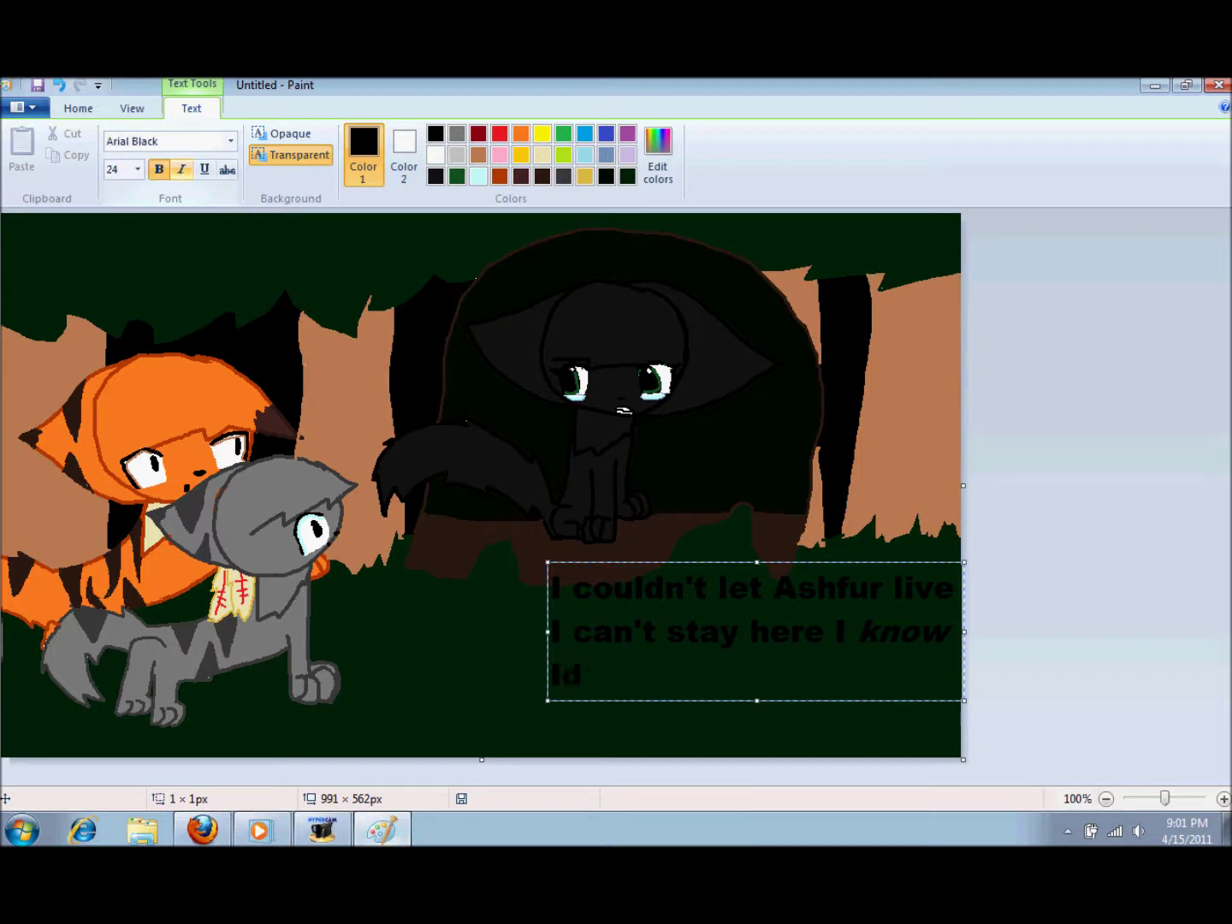
key(BackSpace)
text(did the right)
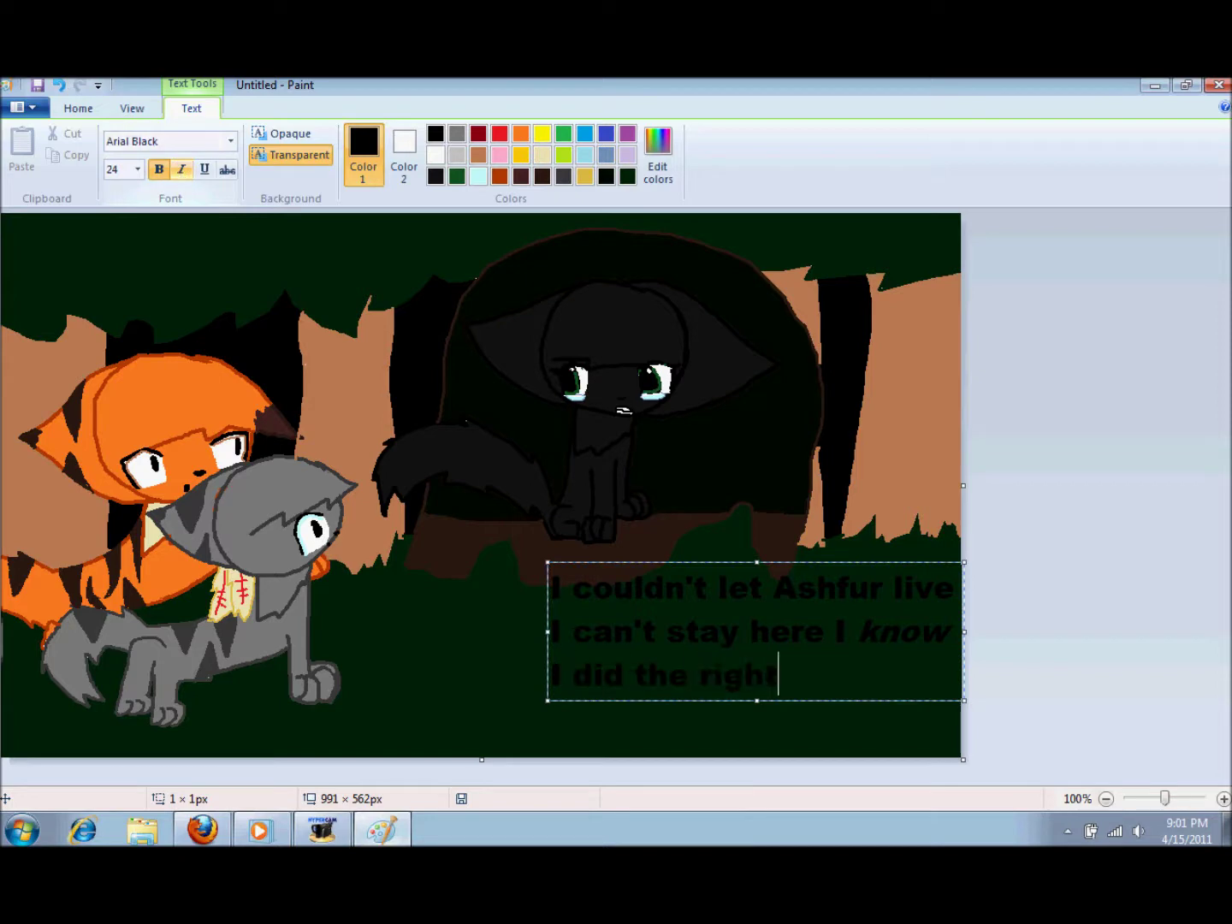
text( thing)
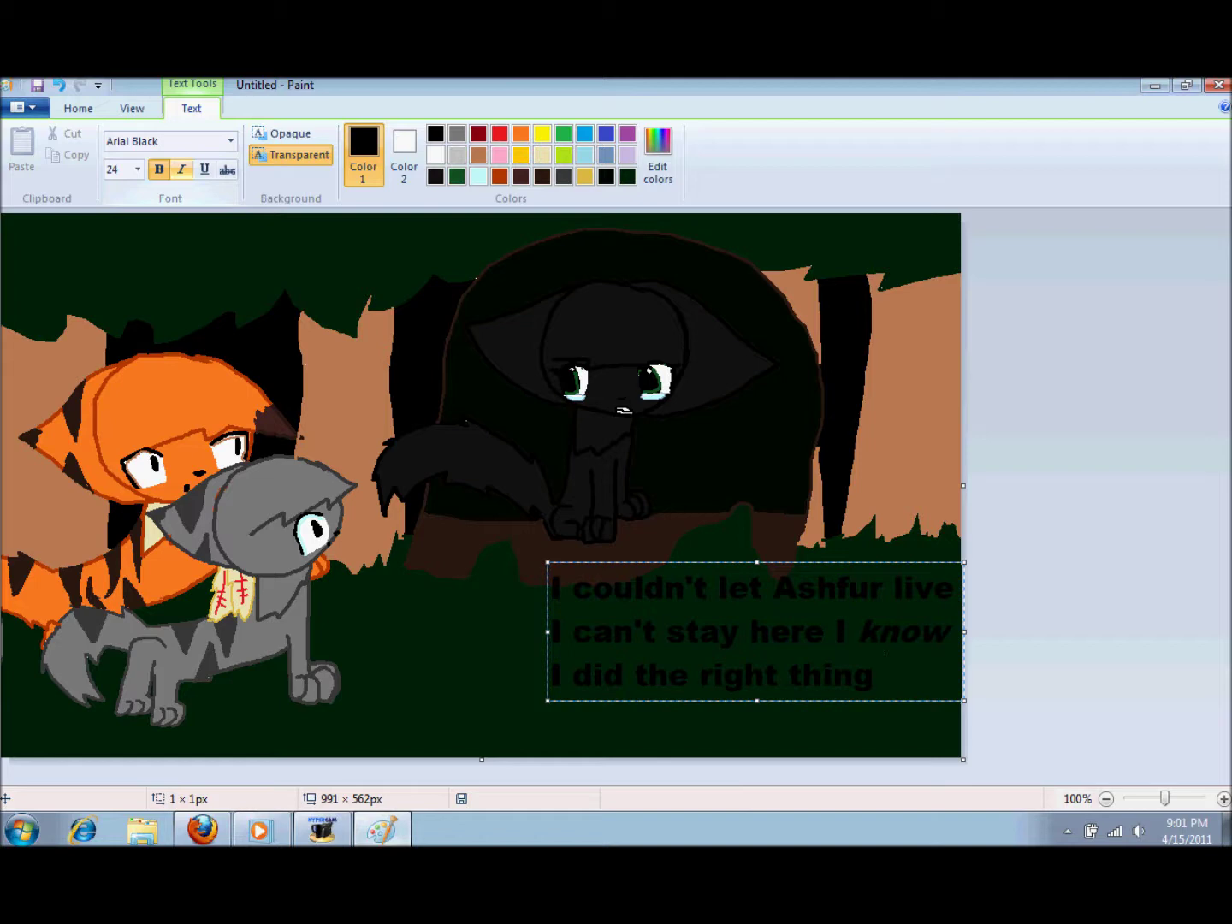
- Continue the dialogue in green with "but no cat will ever understand"
click(566, 134)
text(but no cat)
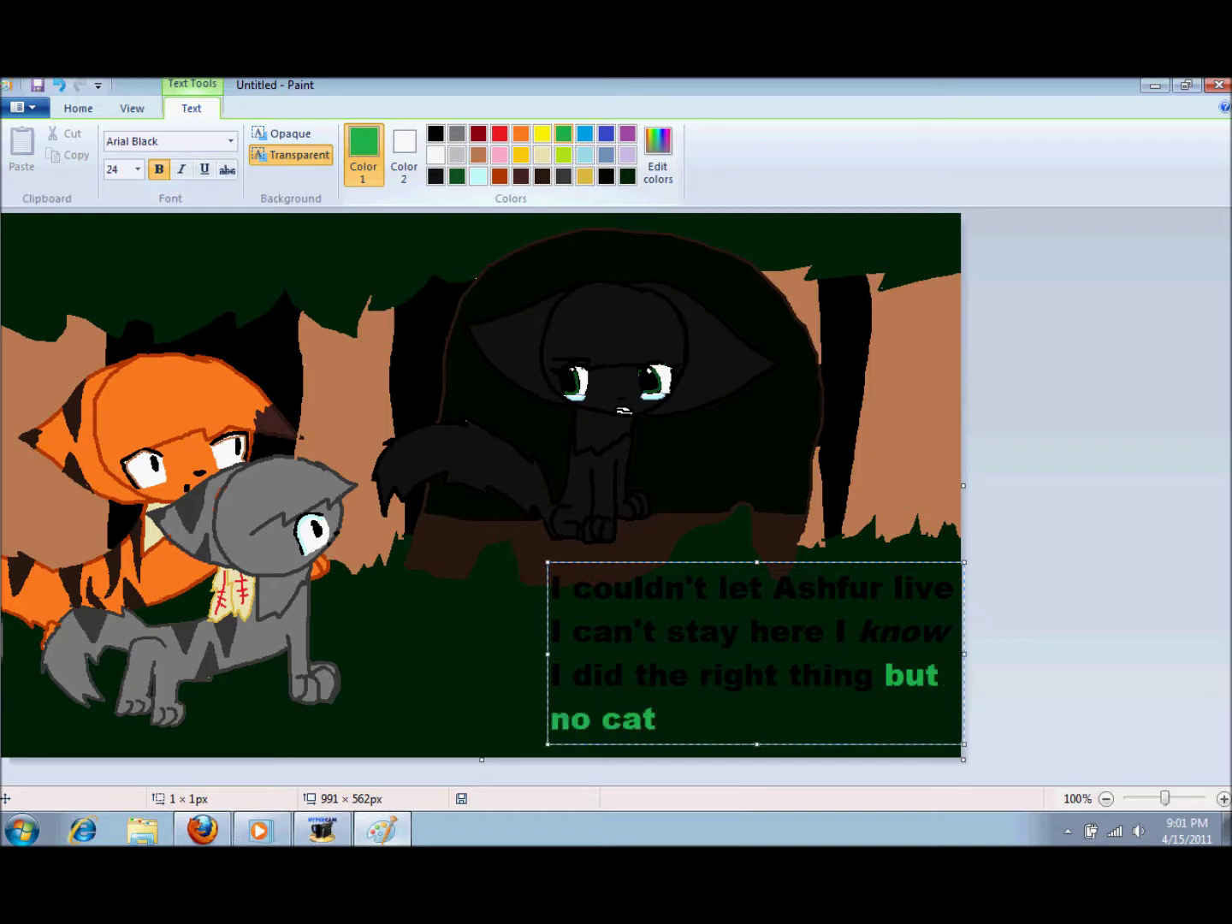
text( will ever)
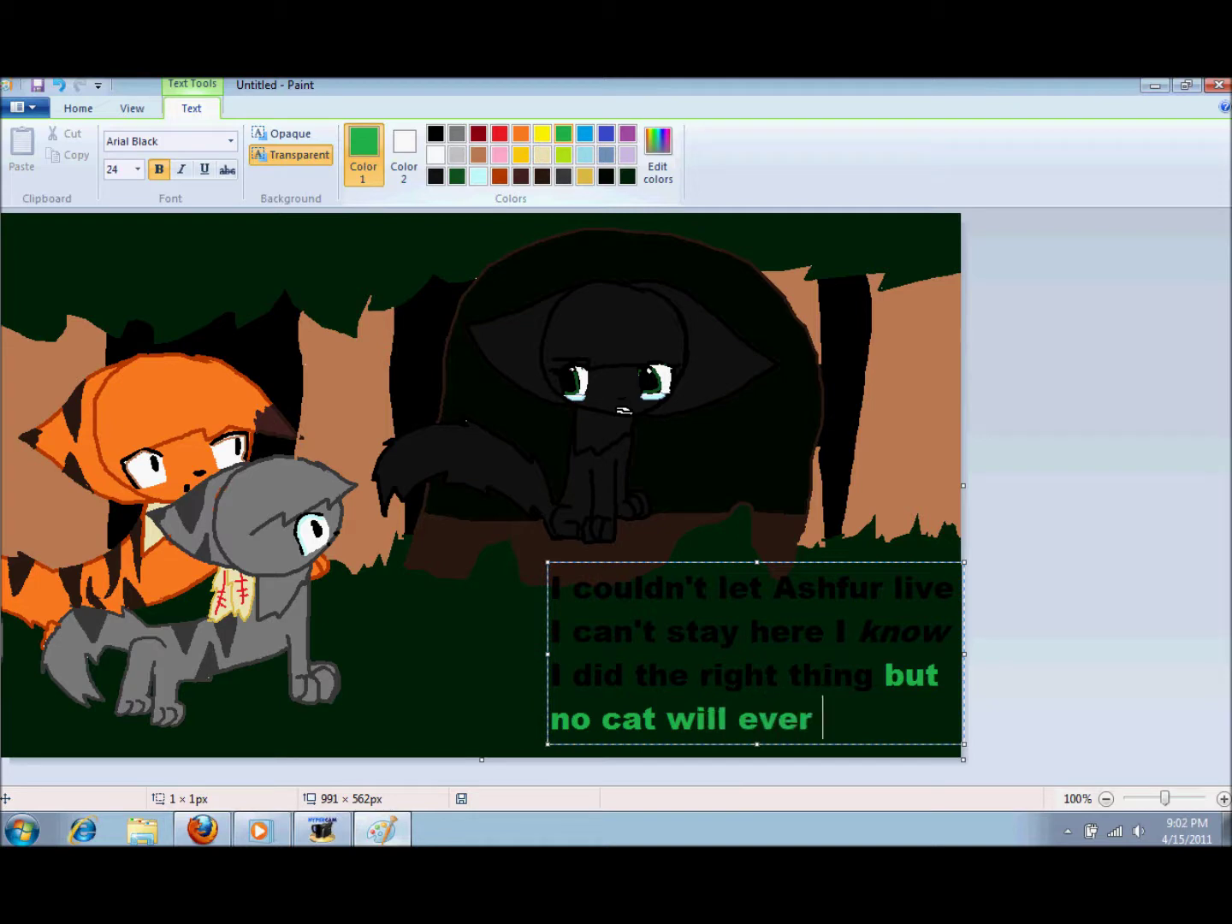
text( understa)
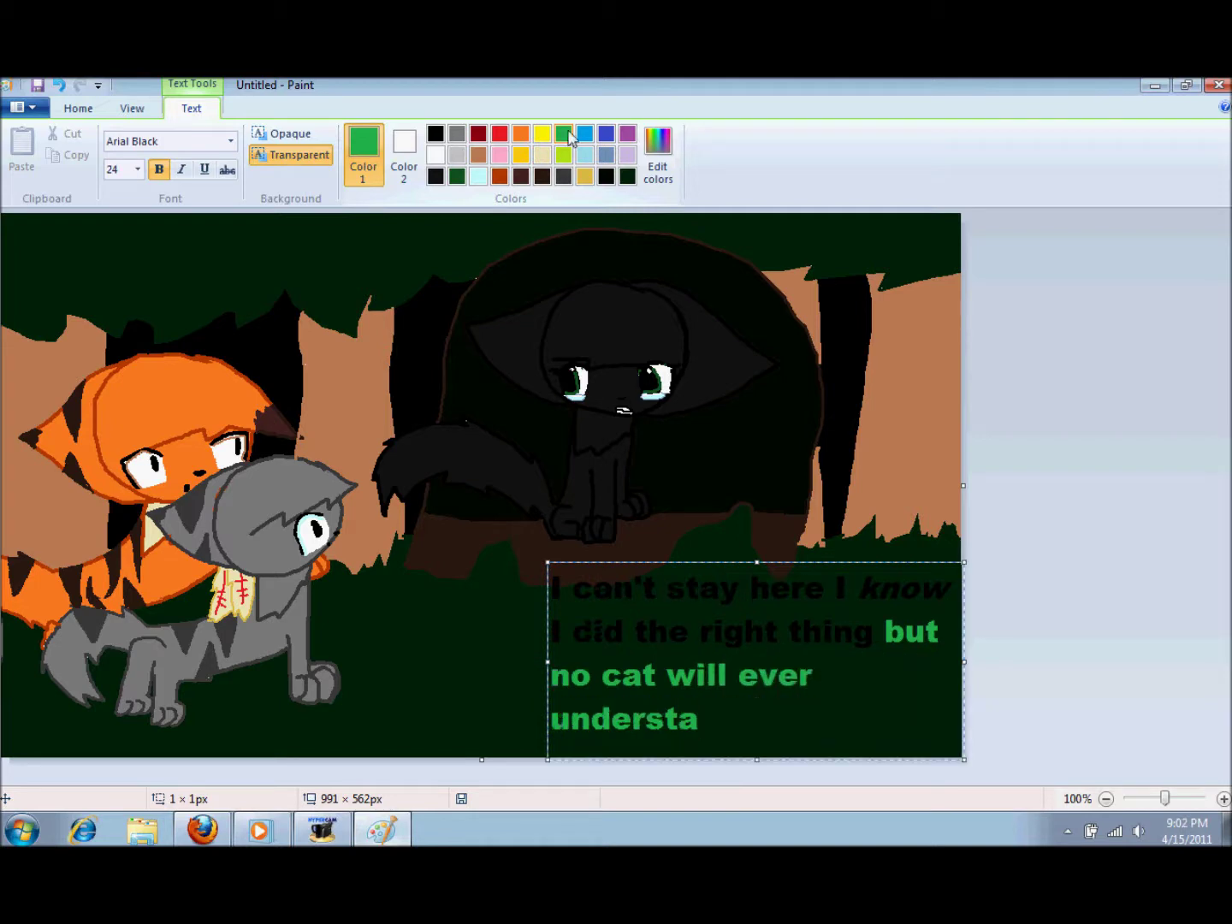
text(nd)
- Reduce the dialogue text from "I can't stay here" to the end to font size 22
drag(774, 728, 561, 585)
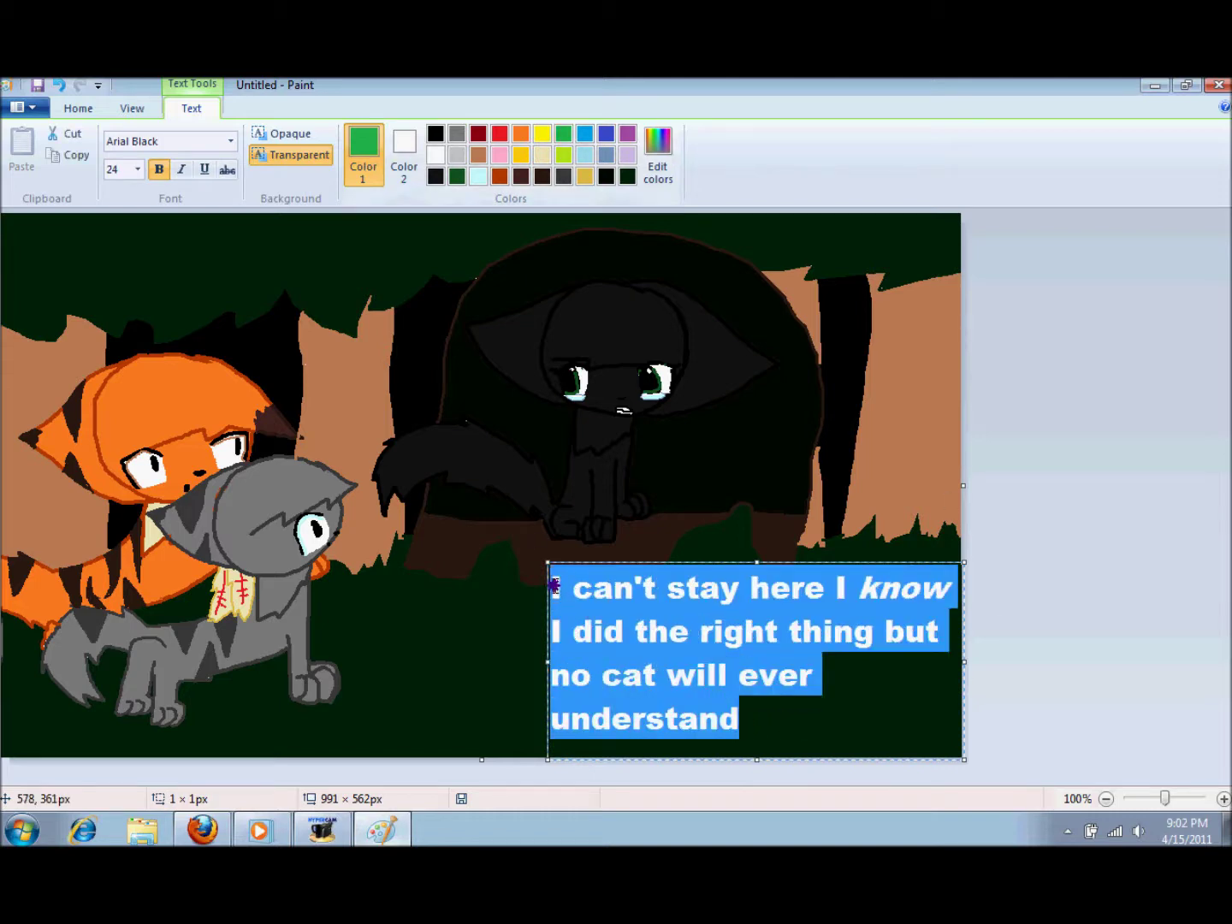
right_click(606, 624)
click(136, 169)
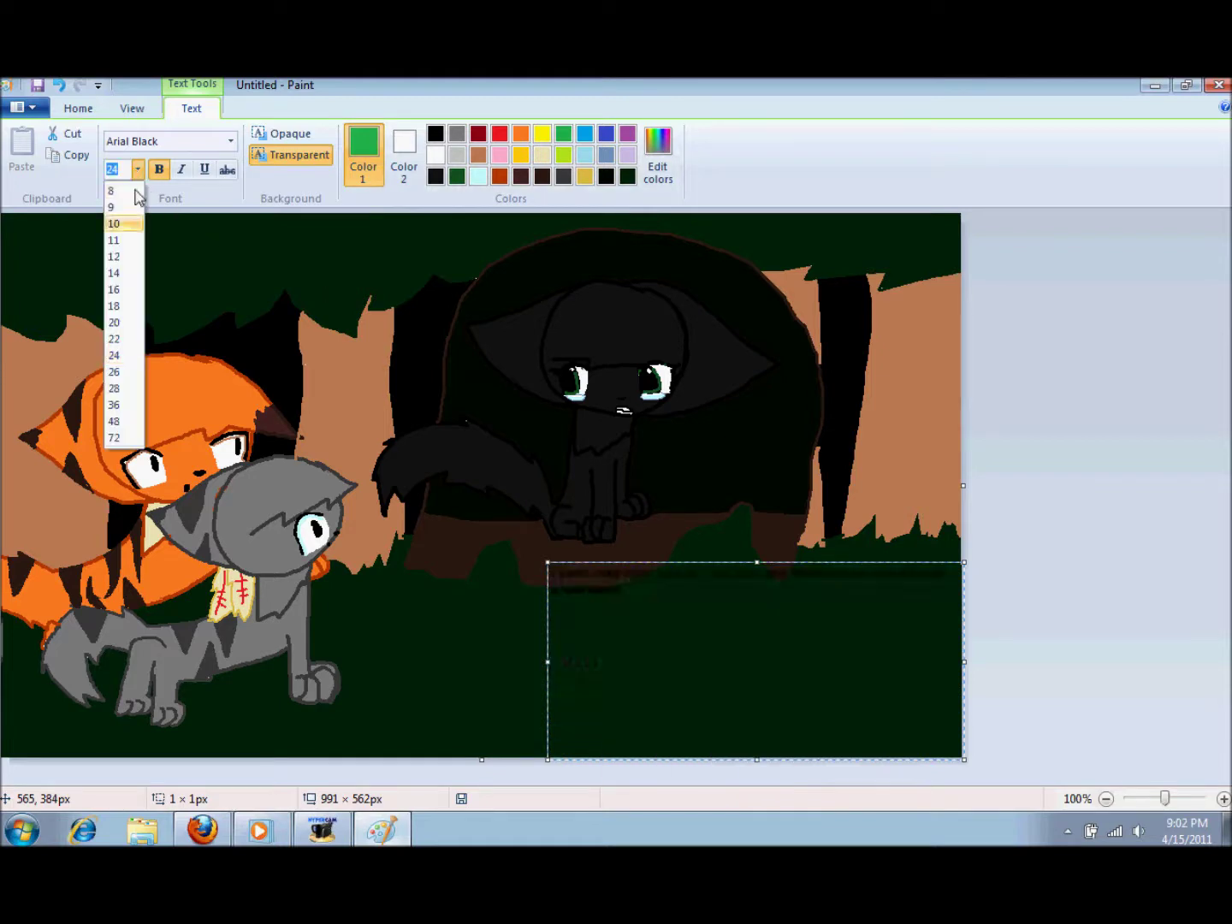
click(115, 339)
click(684, 712)
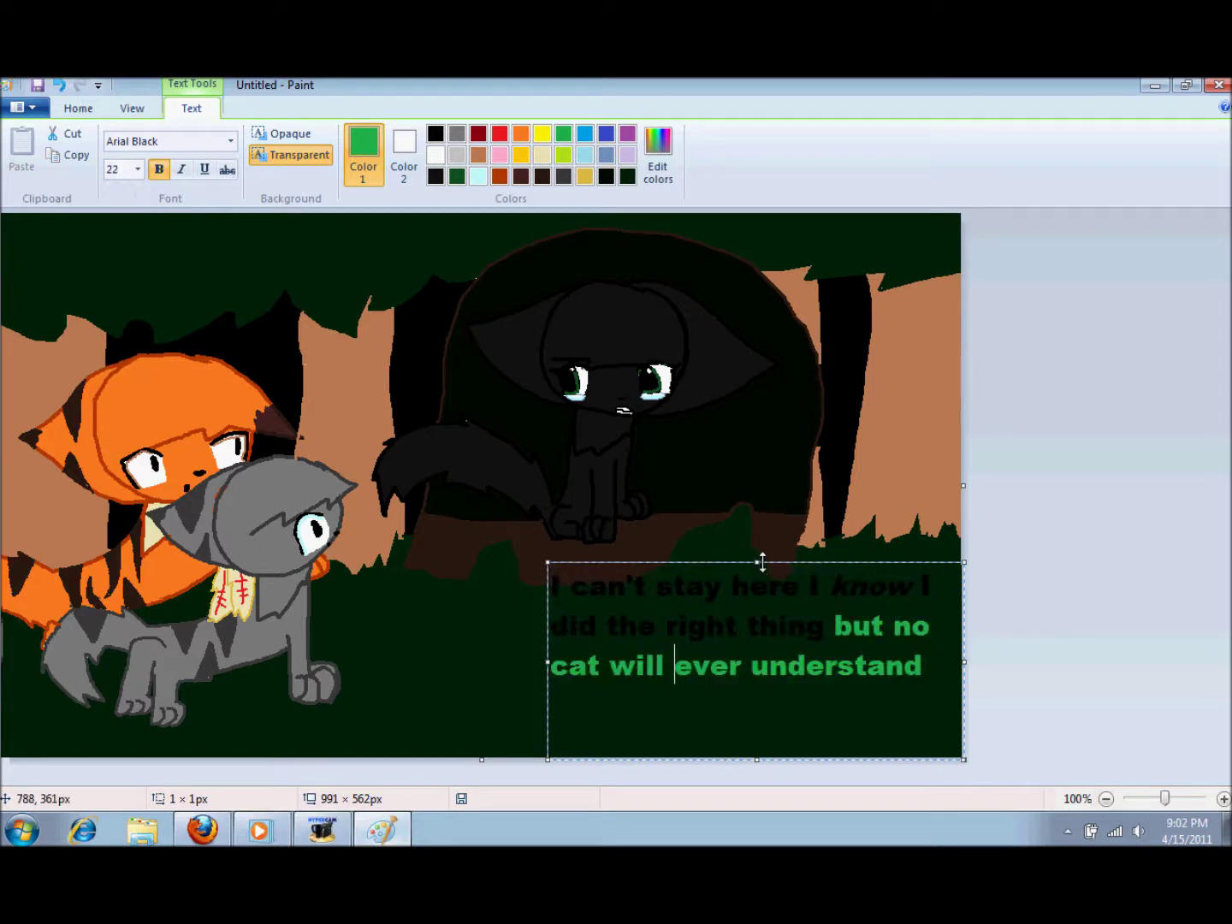
- Reposition the text box below the black cat and resize it to about 363 × 236 px so all the dialogue fits
drag(778, 563, 743, 536)
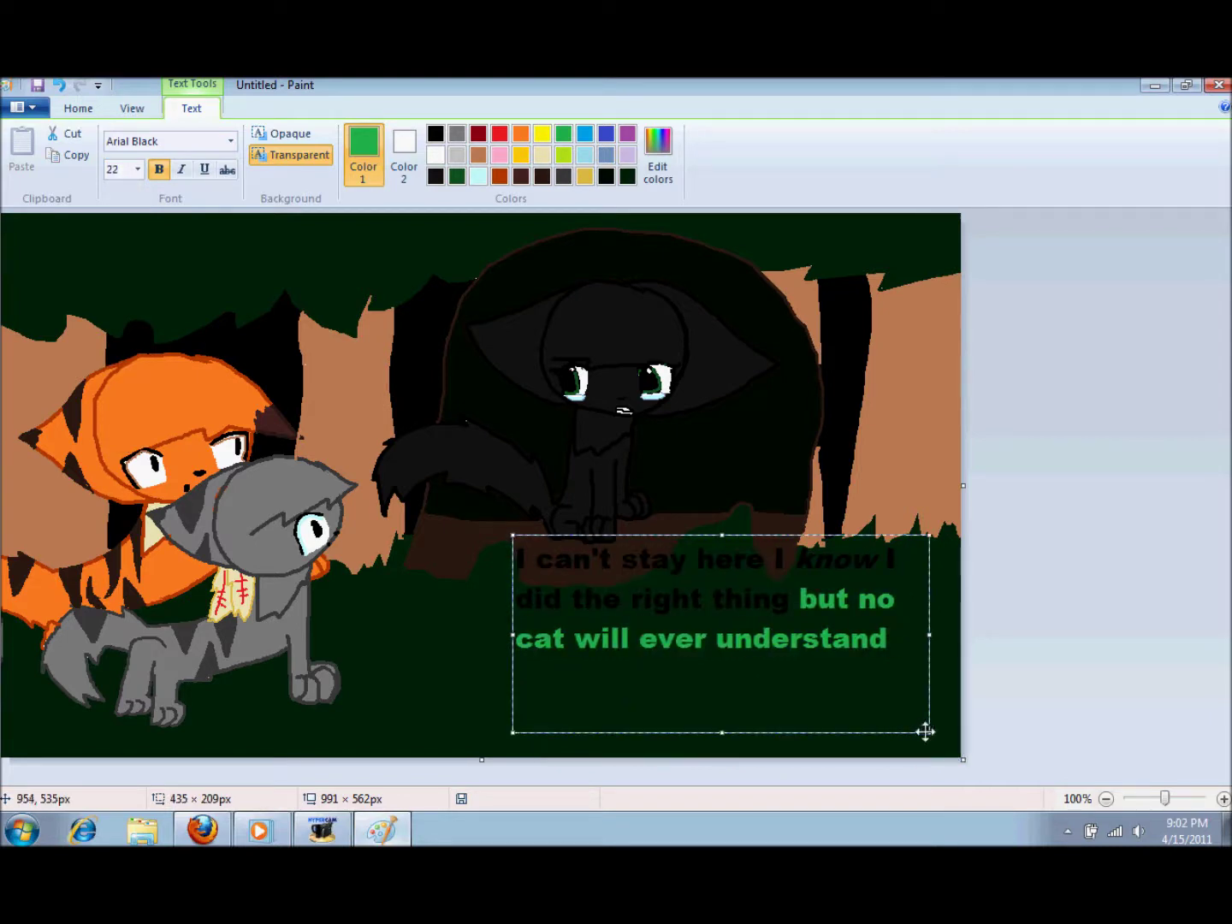
drag(924, 731, 915, 696)
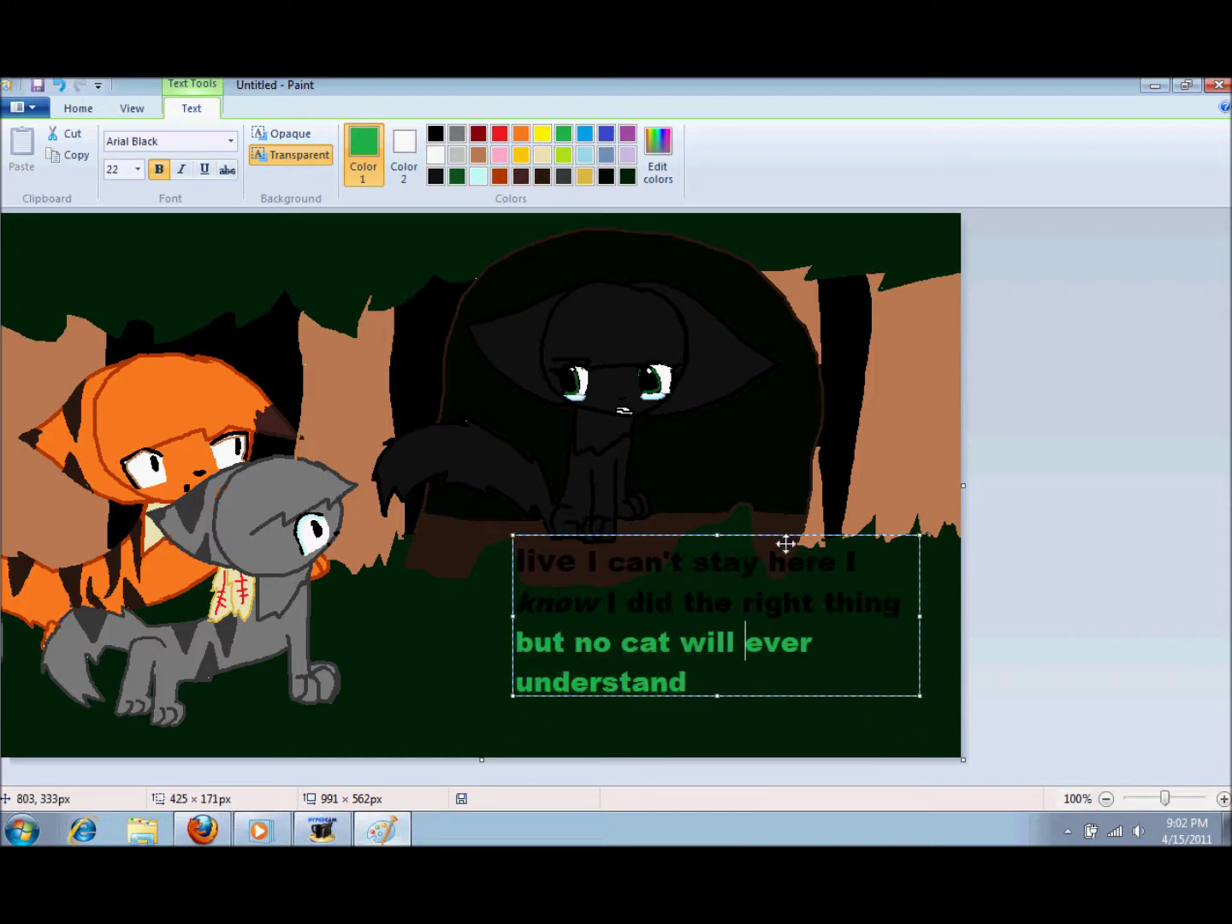
drag(783, 544, 857, 619)
drag(760, 598, 765, 536)
drag(963, 647, 901, 642)
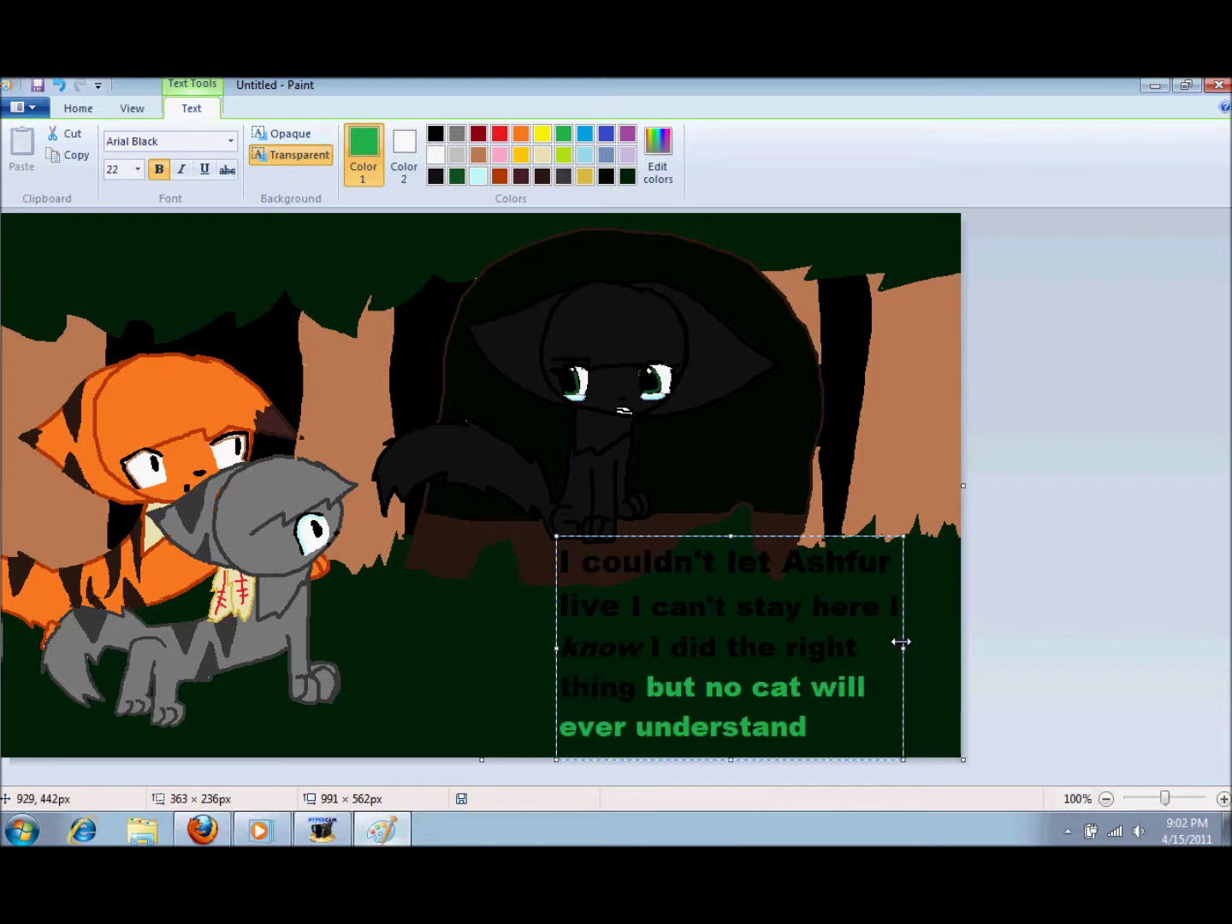
- Switch to Windows Media Player, start playback again and minimize the player
click(257, 829)
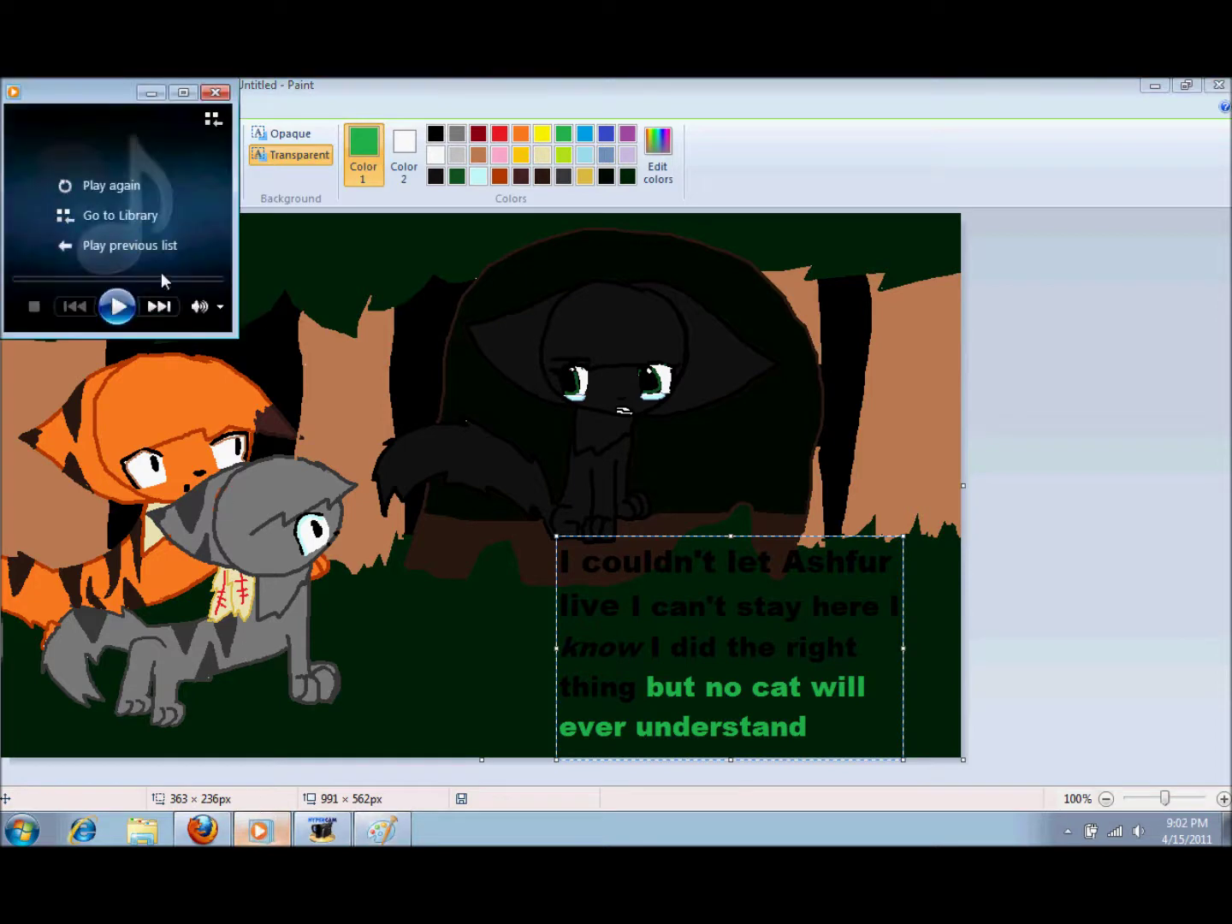
click(118, 305)
click(155, 91)
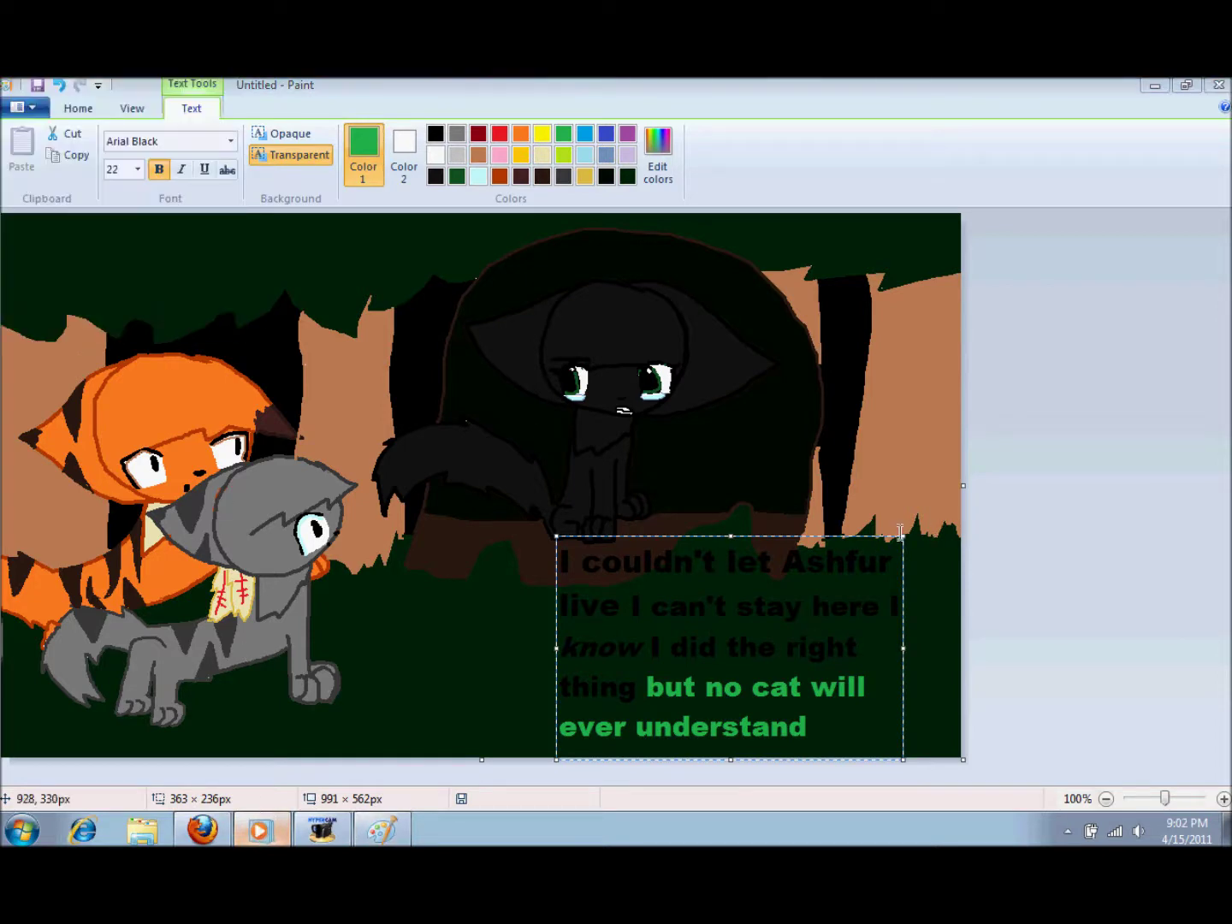
- Resize the dialogue box to about 316 × 272 px, place it in the picture's lower-right corner and commit the text
drag(903, 534, 883, 503)
drag(768, 502, 878, 506)
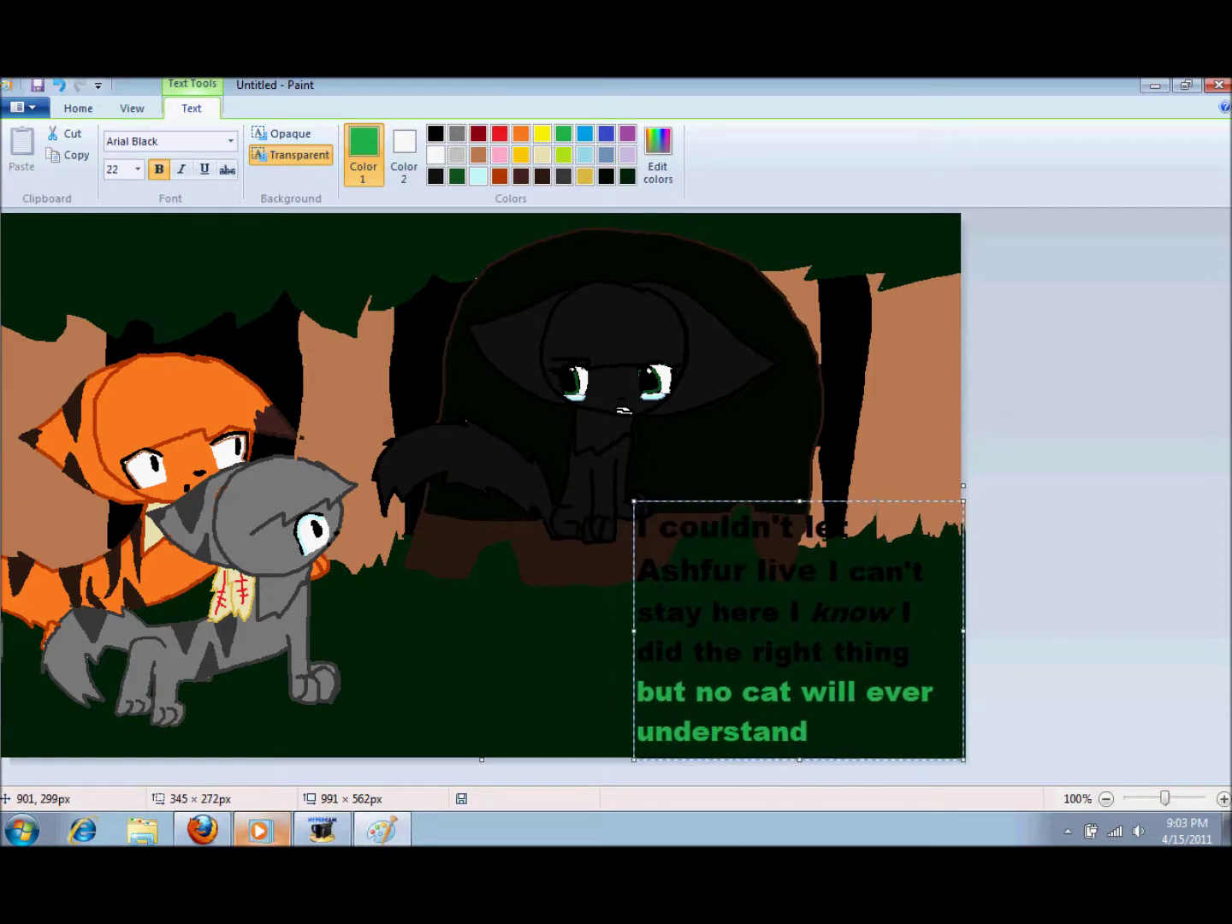
drag(863, 502, 817, 512)
drag(965, 631, 936, 627)
drag(805, 501, 834, 502)
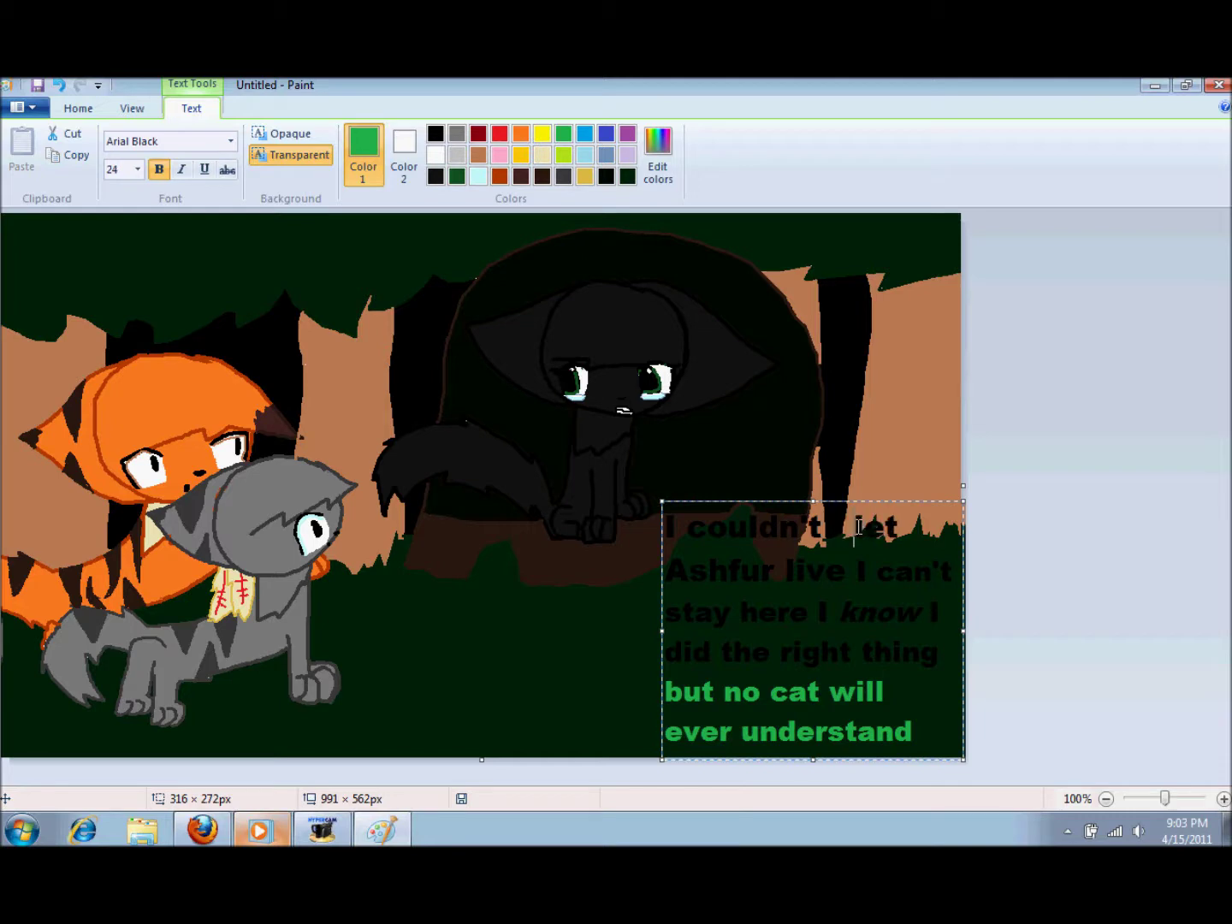
click(134, 267)
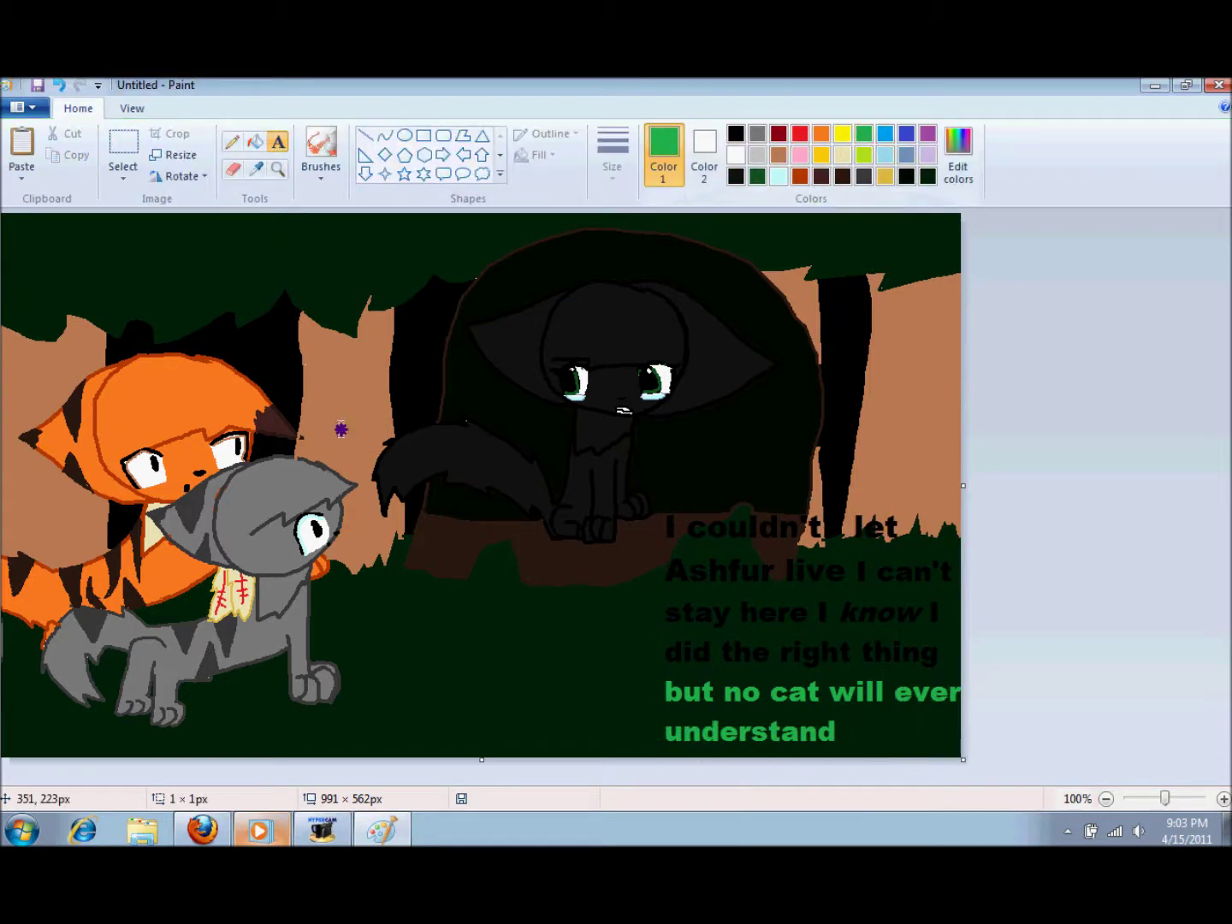
- Create a new text box across the middle of the picture and enter the artist's signature name in green Blackadder ITC
drag(340, 404, 692, 451)
click(230, 141)
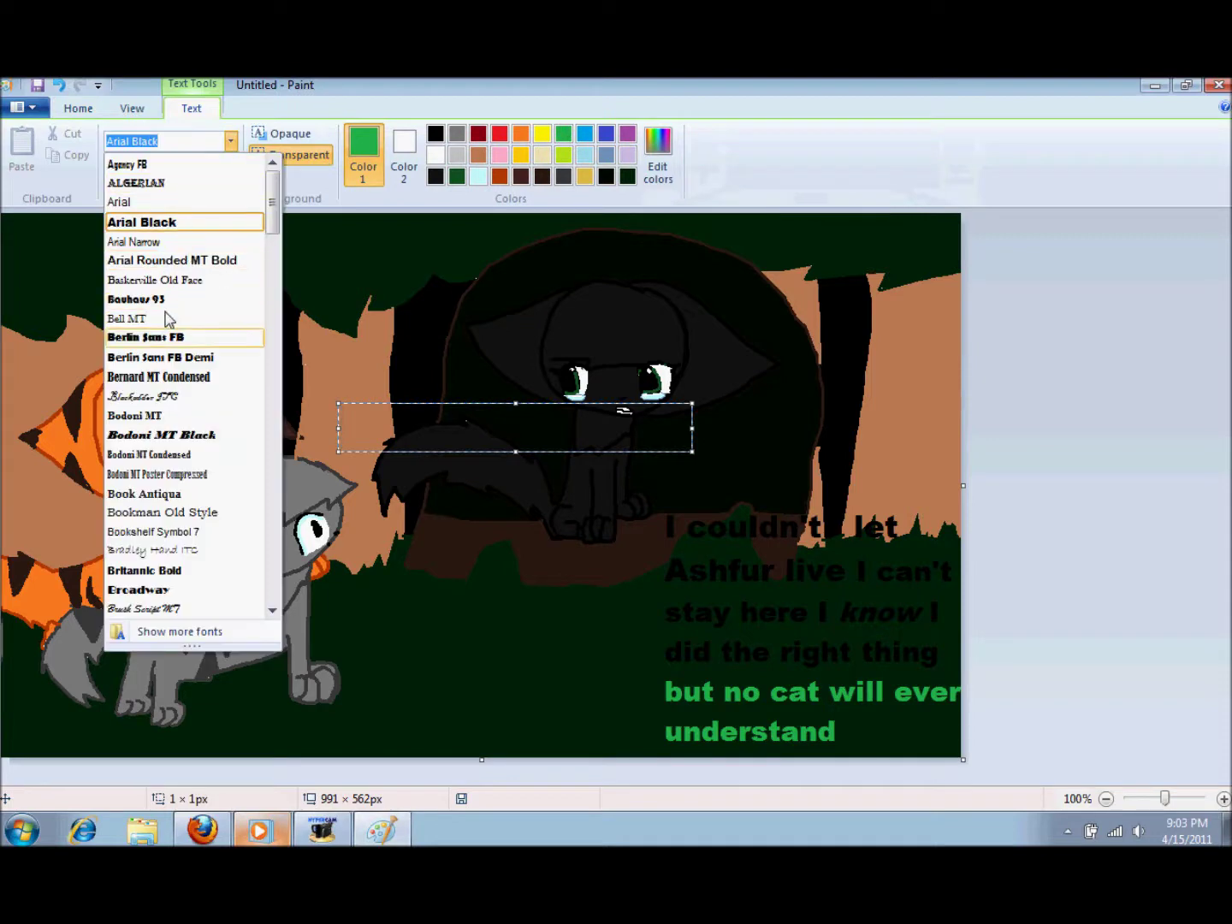
click(144, 396)
text(I wish)
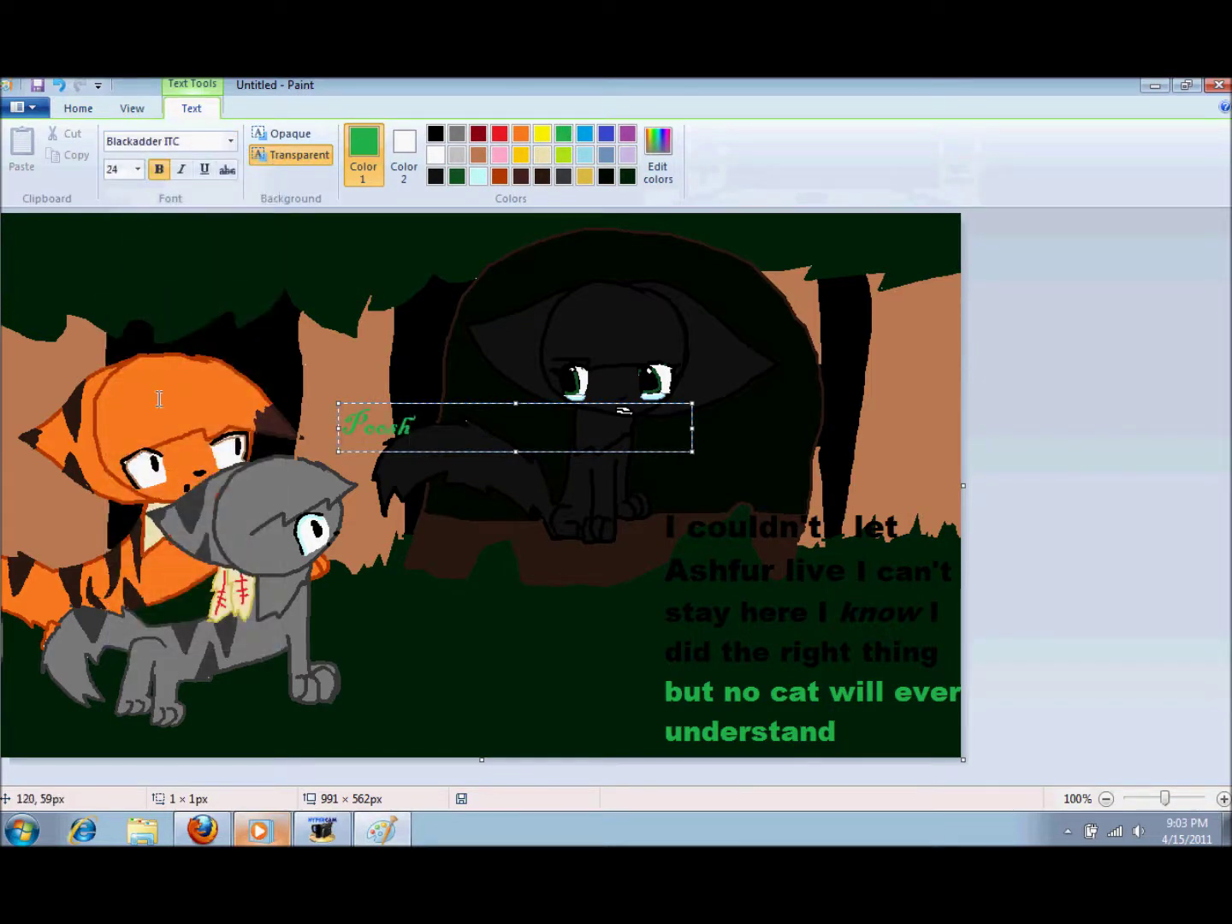
- Add "XOXO" in Arial Black to the signature and place it in the picture's lower-left corner
click(230, 142)
click(131, 219)
text(XOXI)
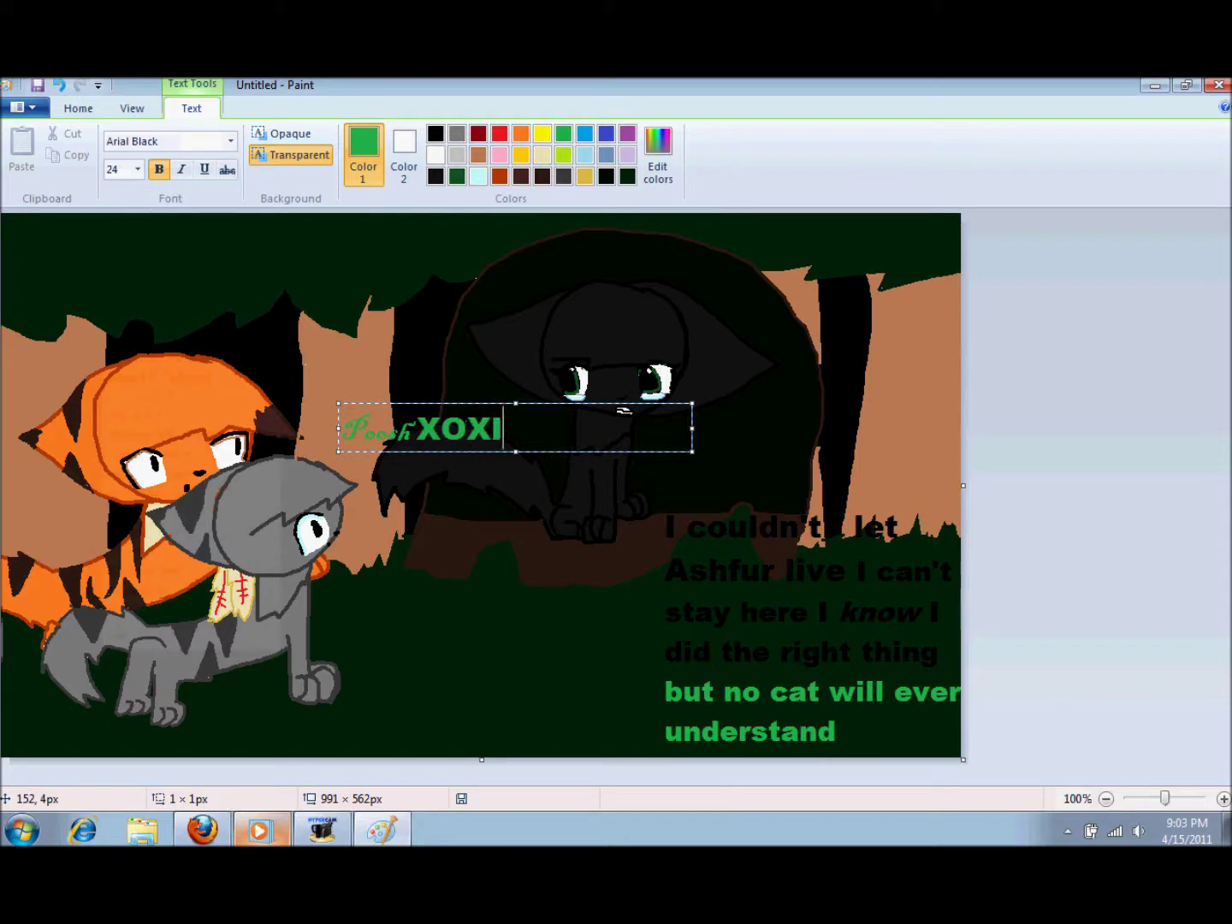
key(BackSpace)
text(OXO)
drag(692, 427, 111, 719)
click(158, 601)
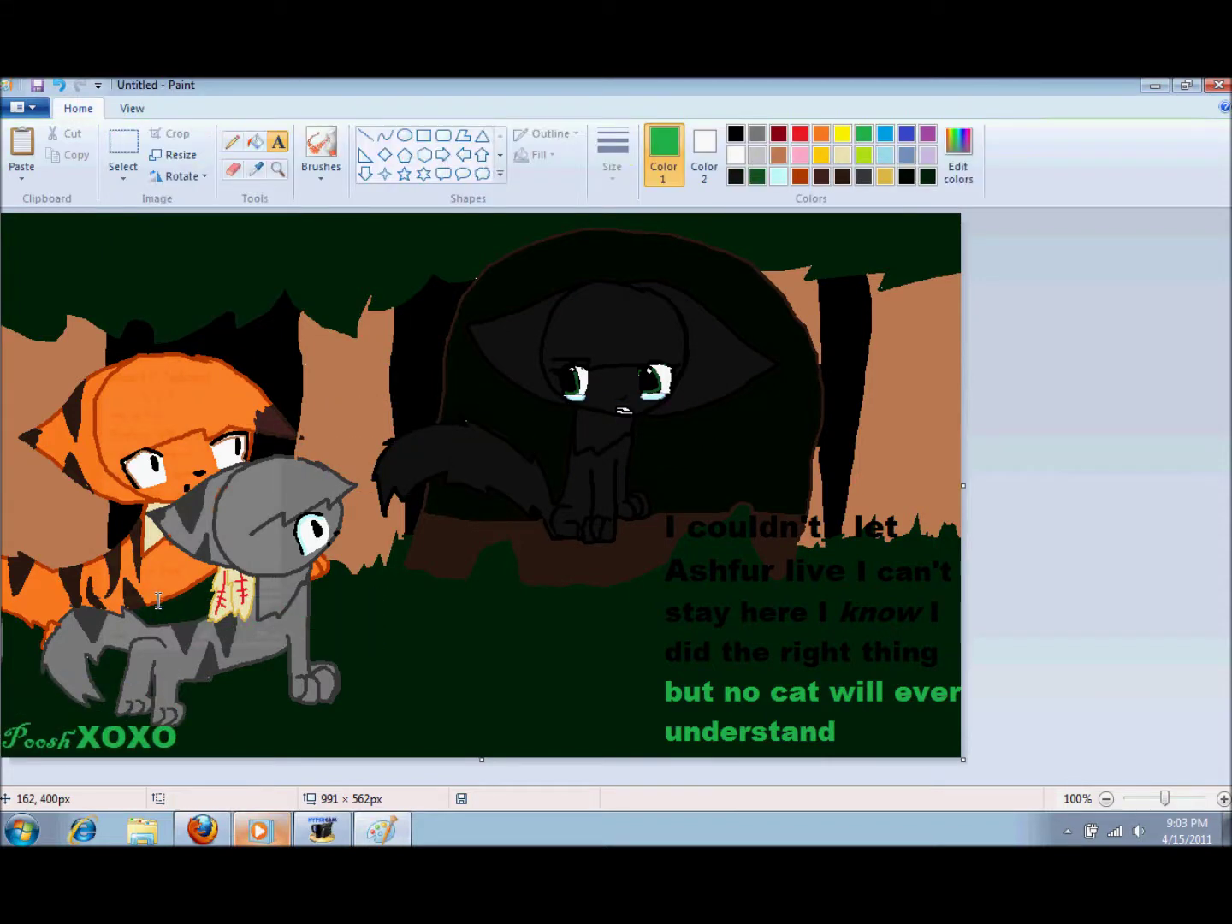
- Save the picture as the PNG file "hollyleafs death" in the GIMP PICS folder
click(37, 85)
text(hollylea)
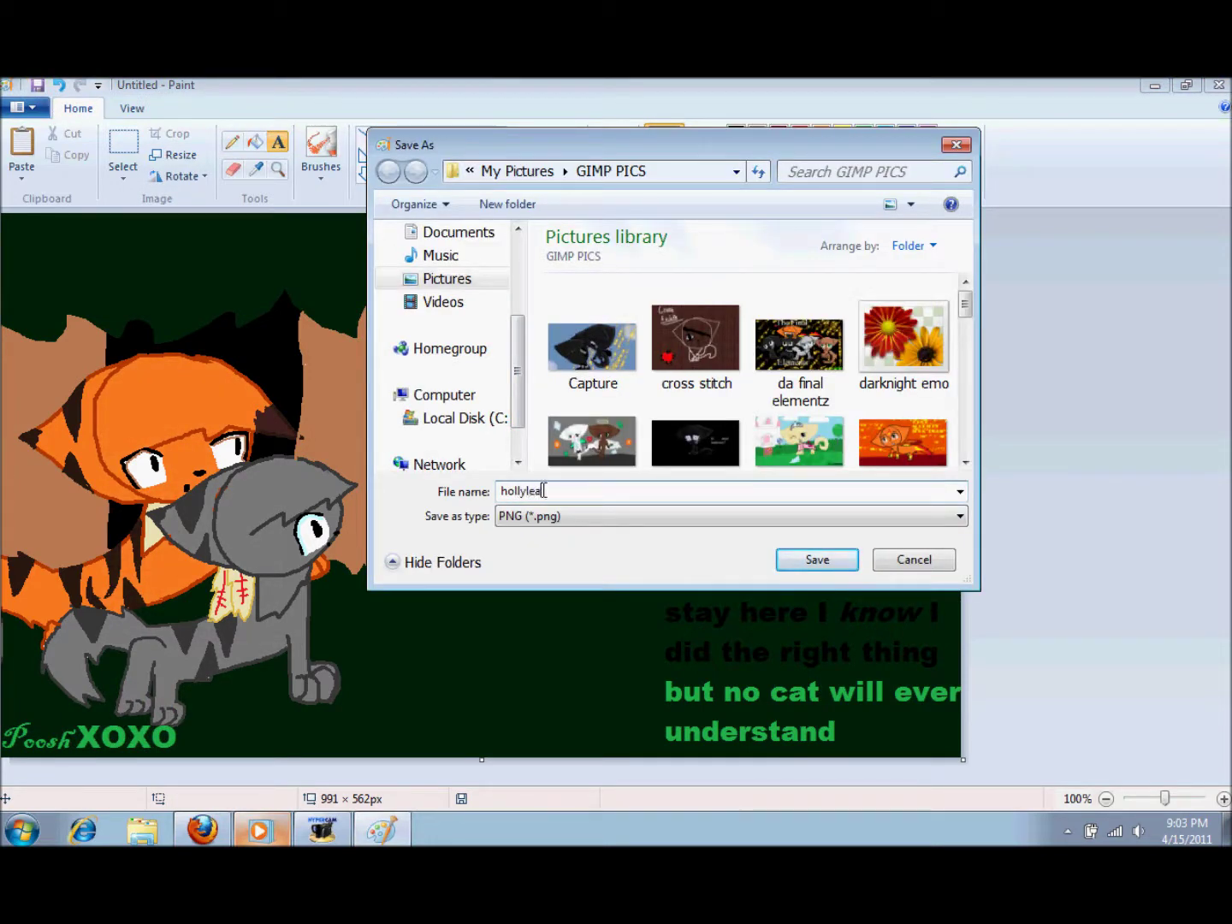
text(fs death)
click(814, 560)
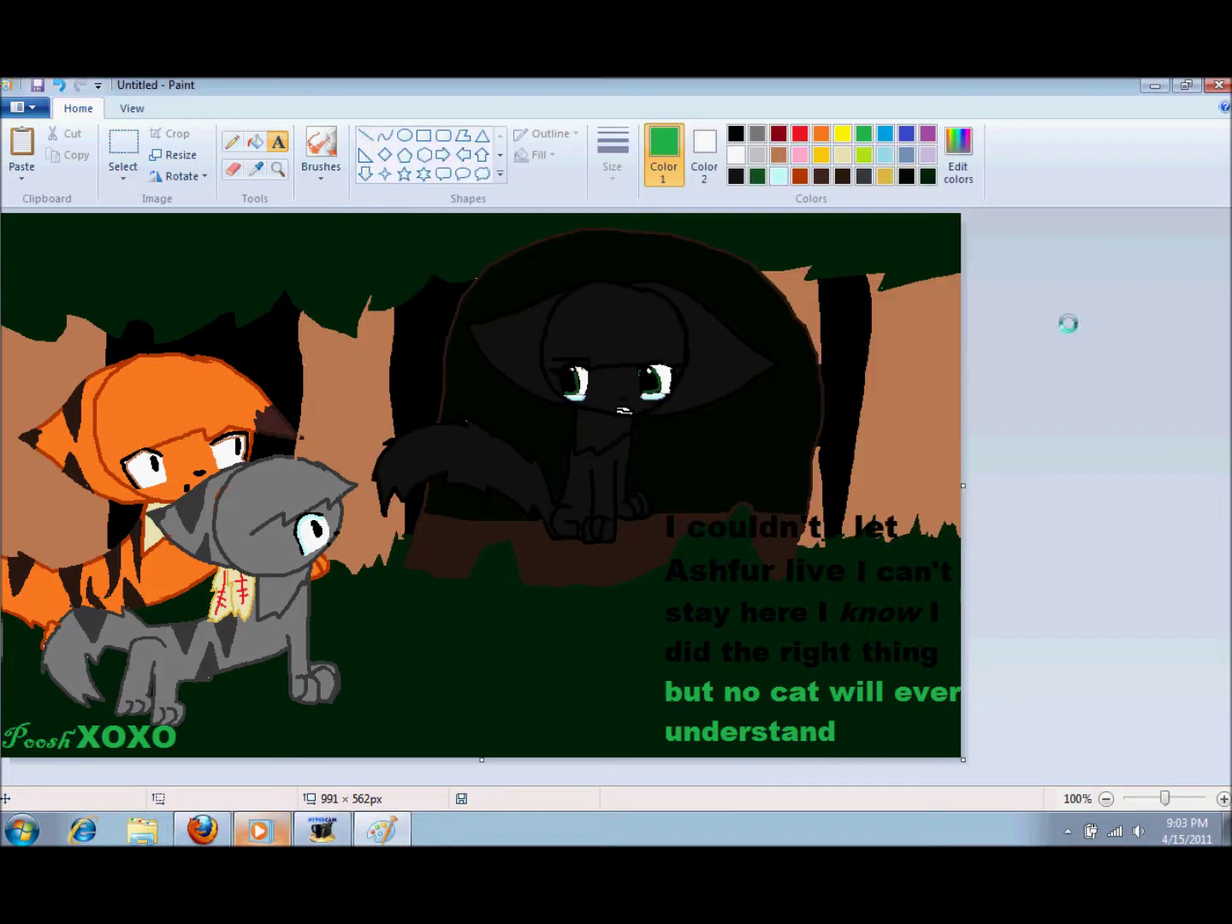
- Close Paint and return to the desktop
click(1219, 85)
click(1218, 84)
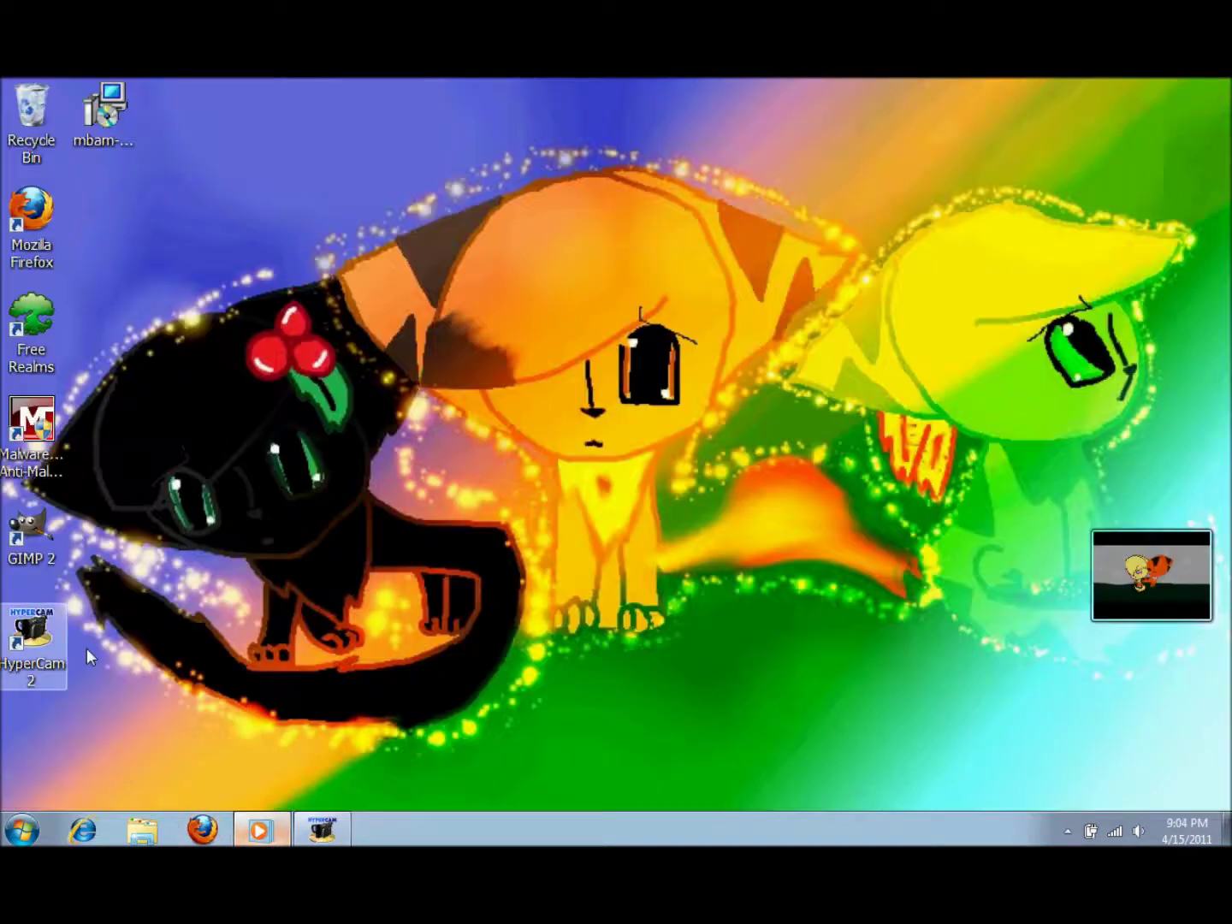
mouse_move(328, 828)
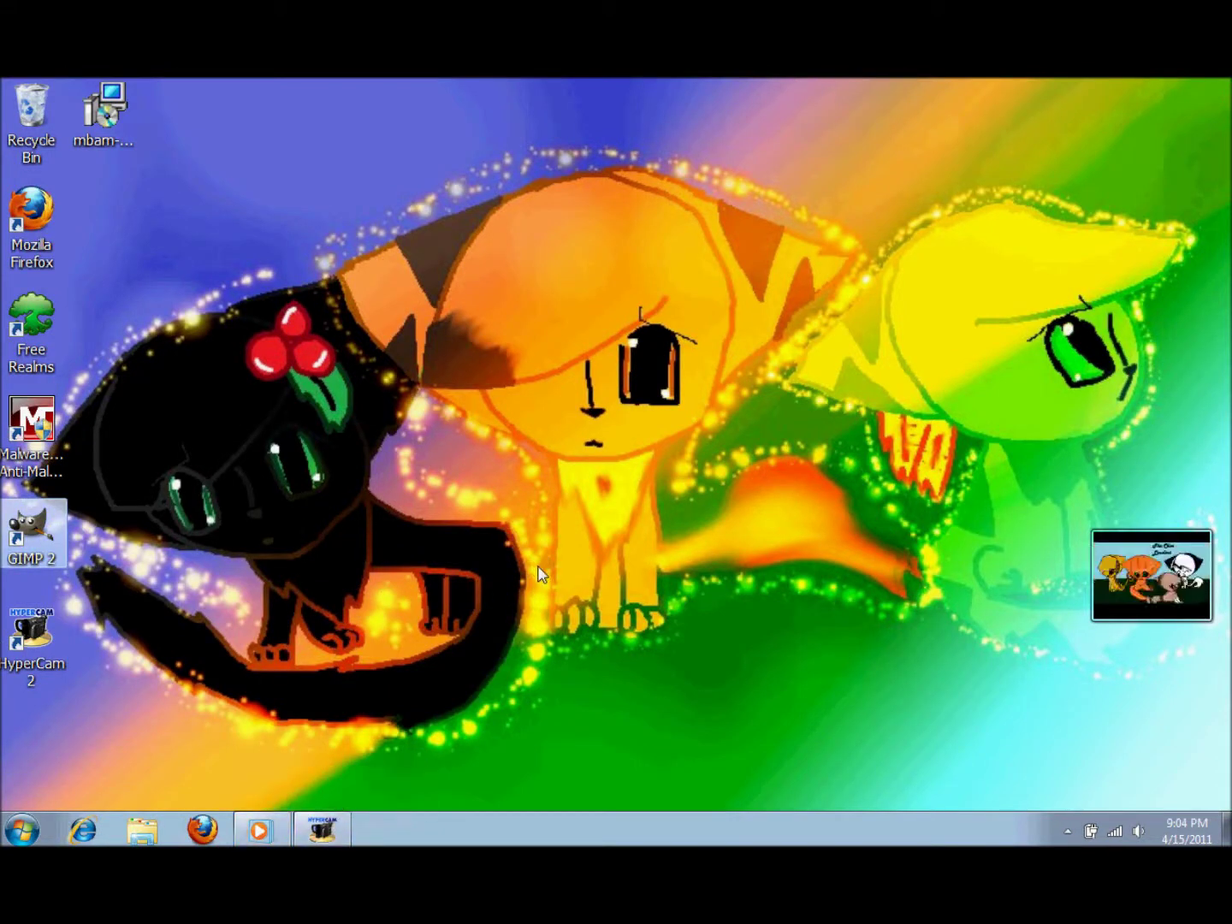
- Launch GIMP 2 from the desktop
double_click(37, 528)
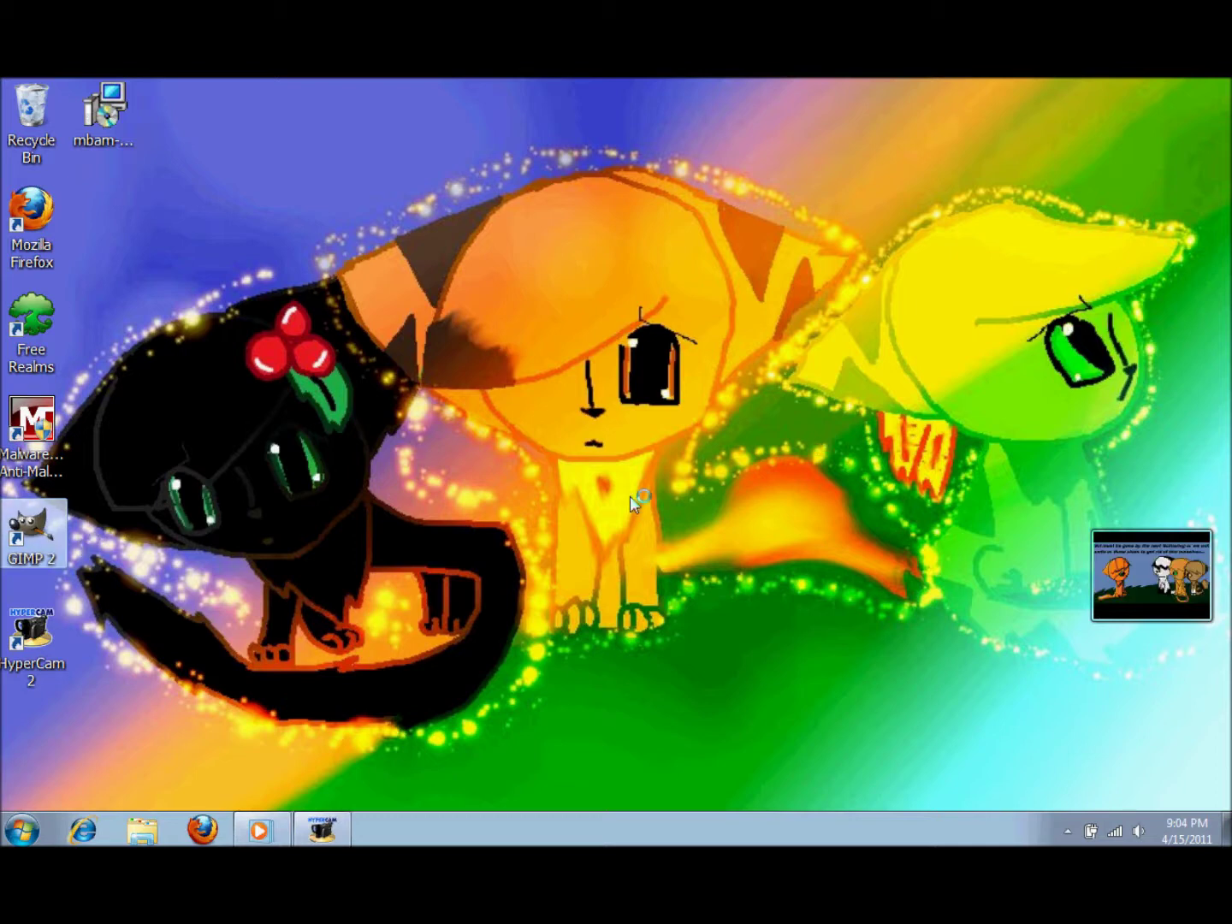
click(21, 828)
click(155, 525)
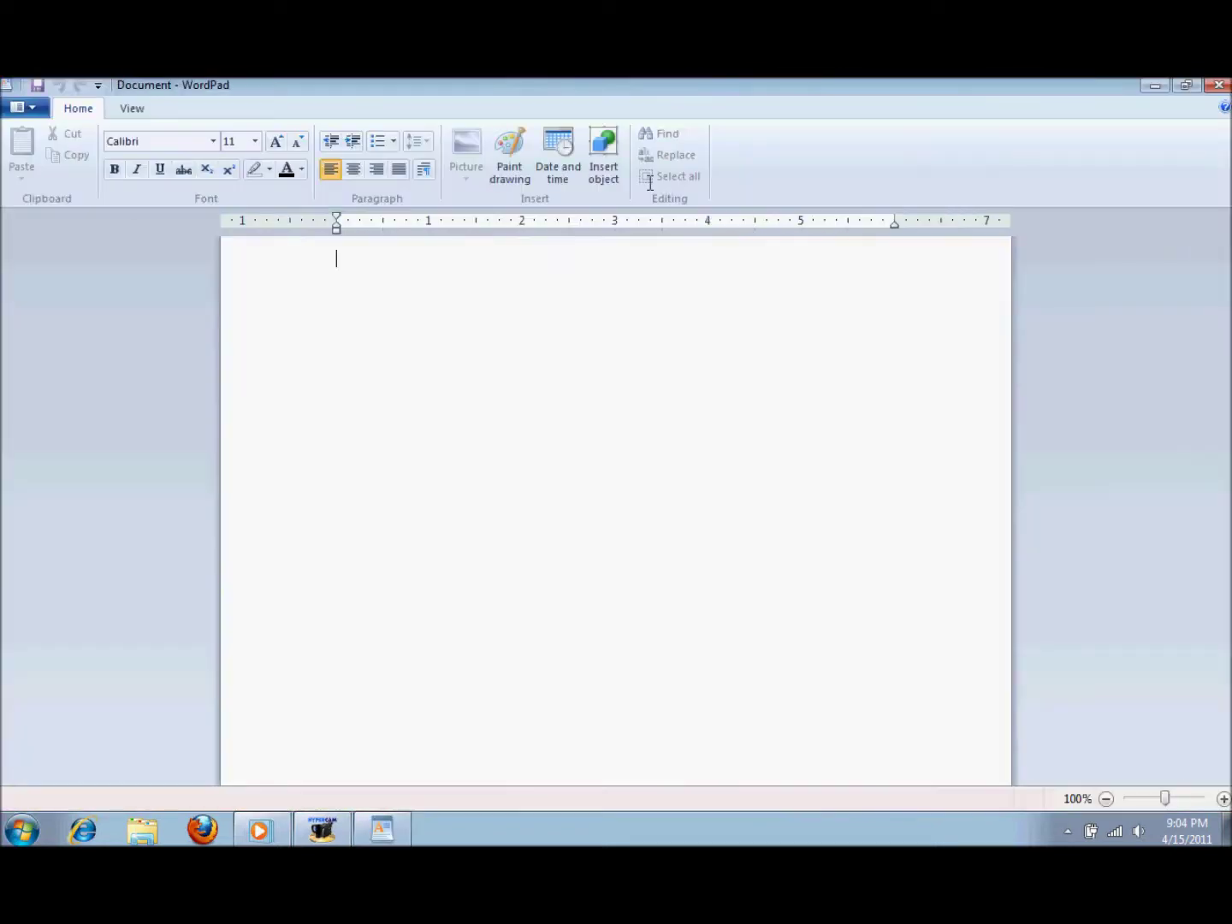
click(1218, 84)
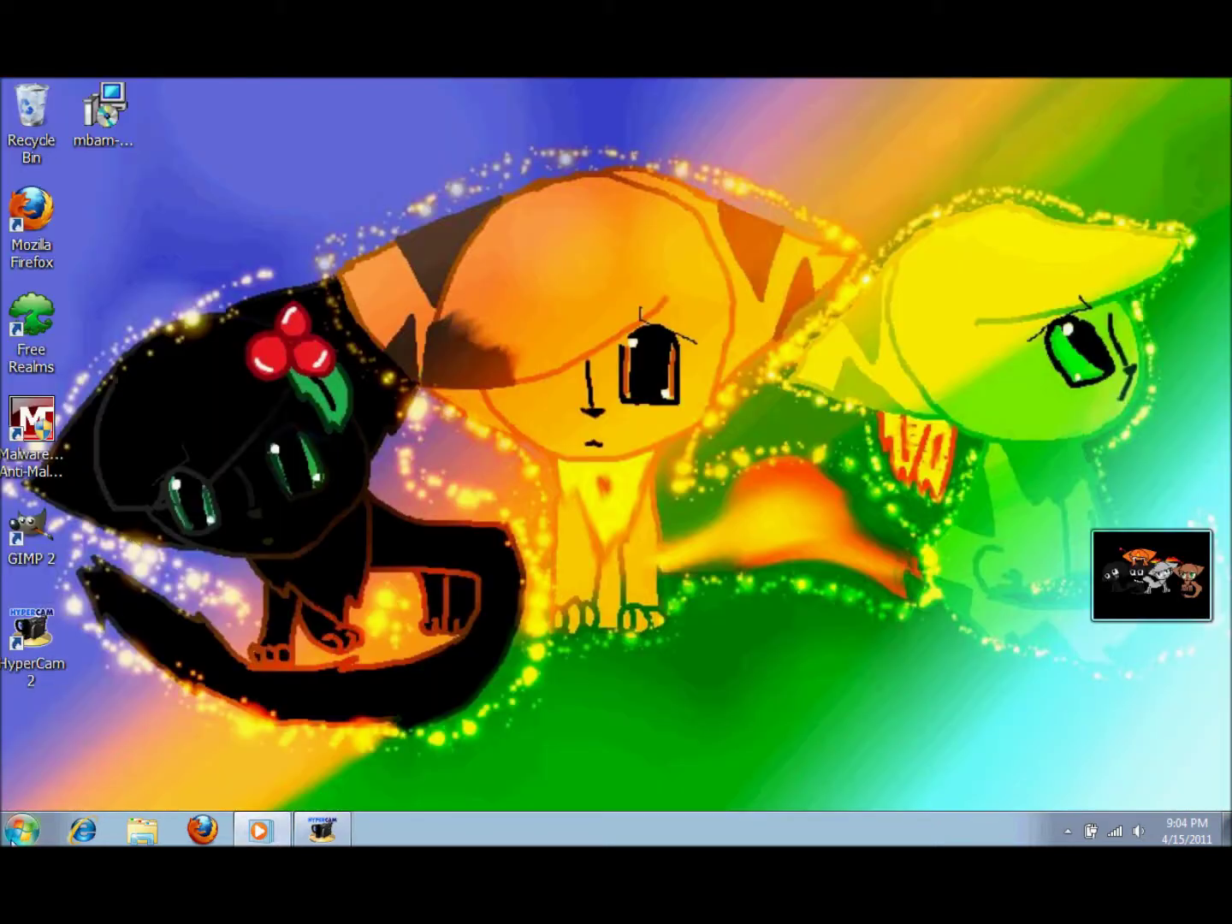
- Open Notepad, write "SORRY ITS TAKING FOREVER!" in a blank note, and minimize it
click(21, 828)
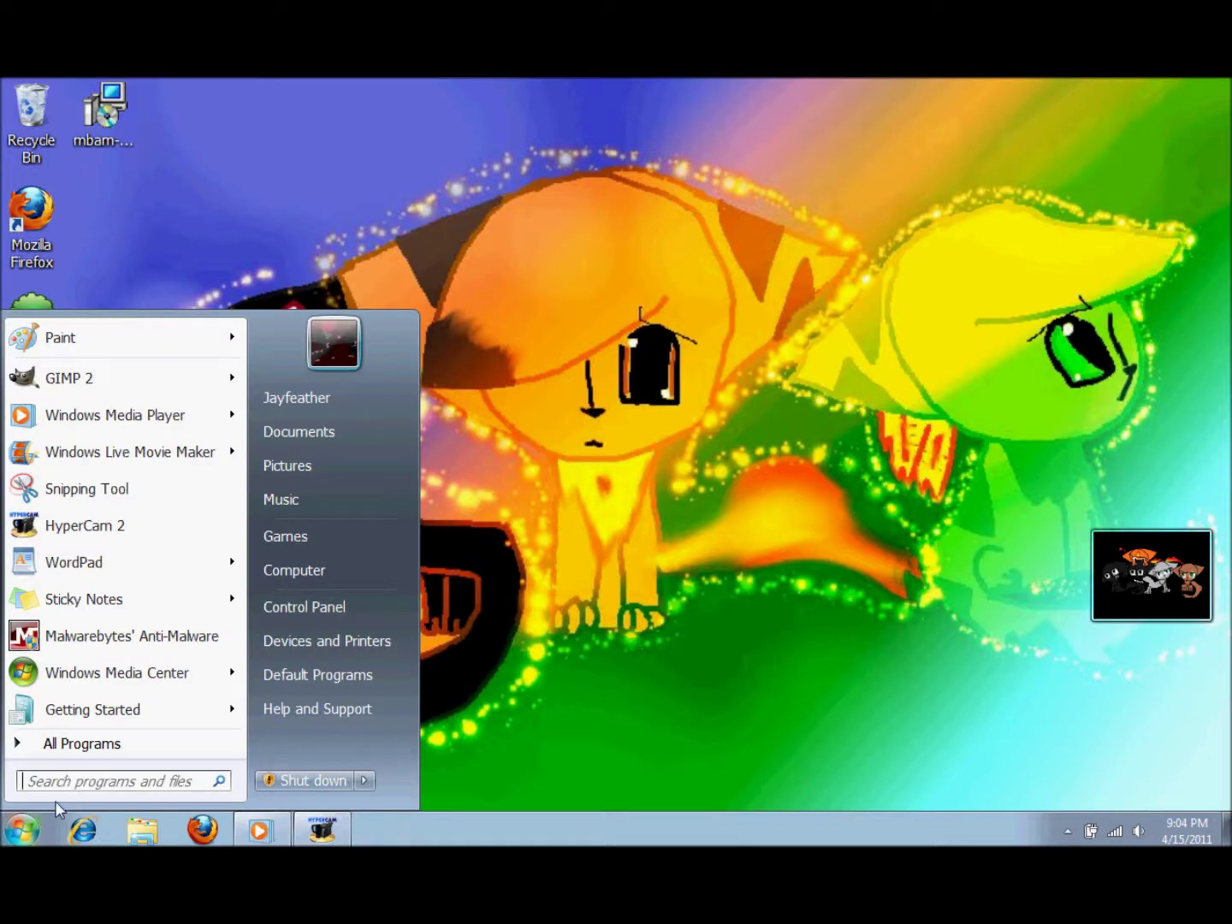
click(55, 782)
text(notepad)
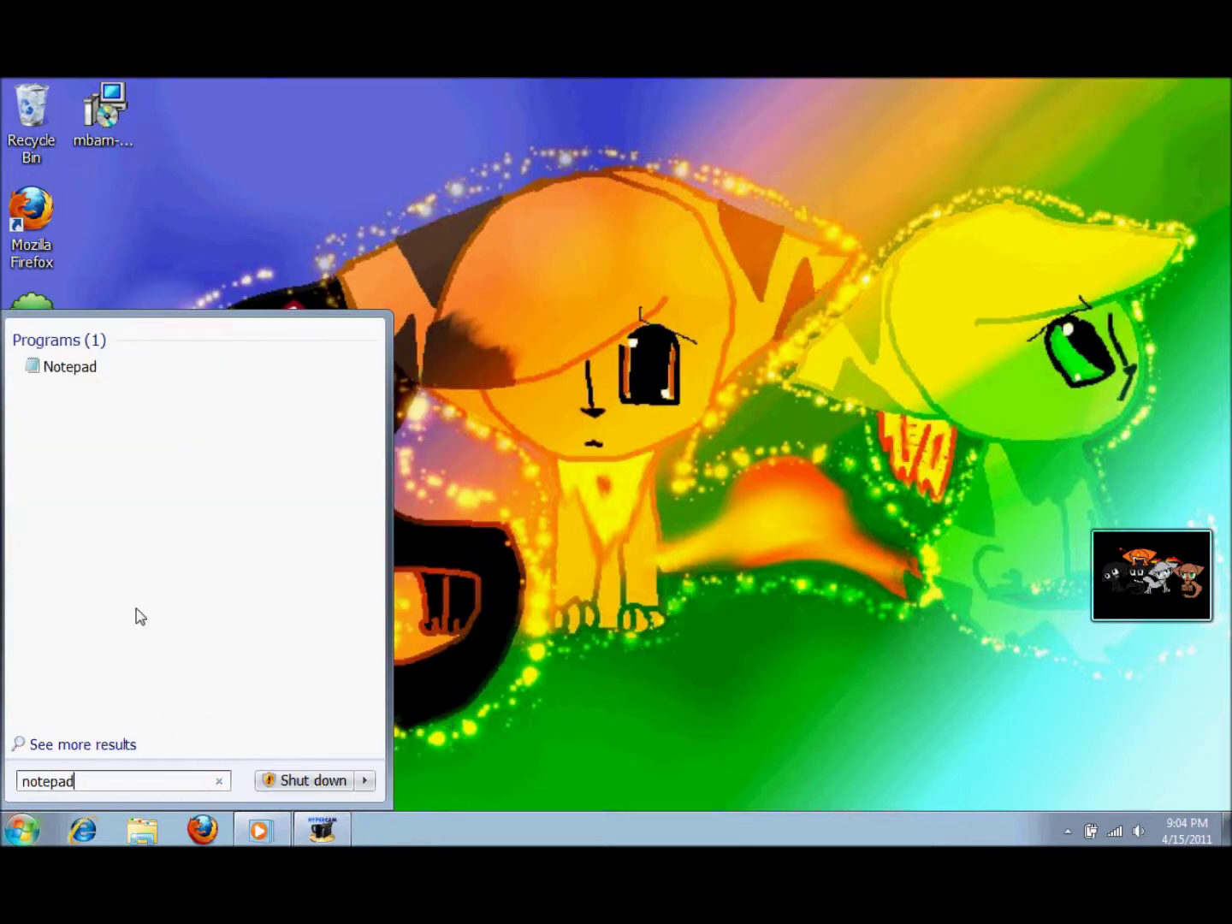
key(Return)
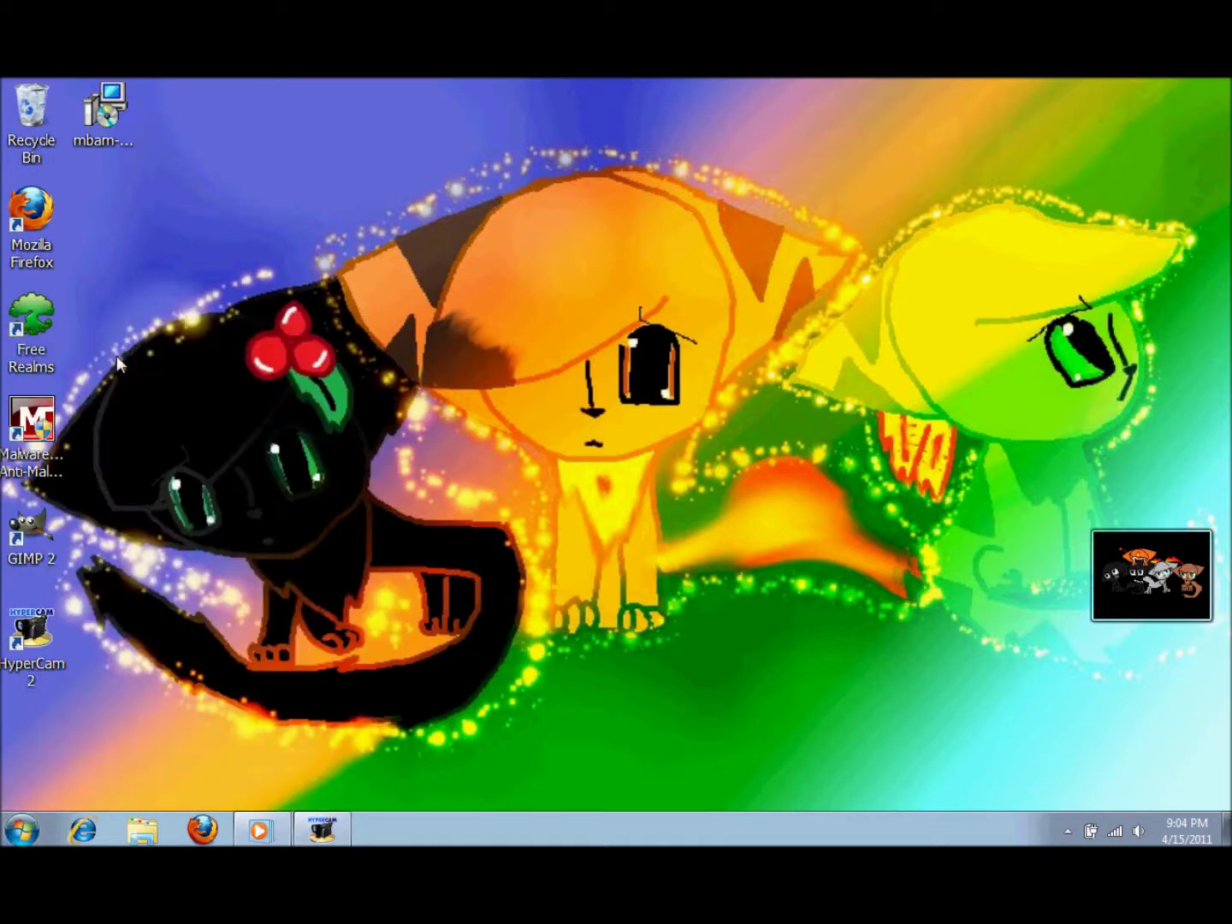
text(SO)
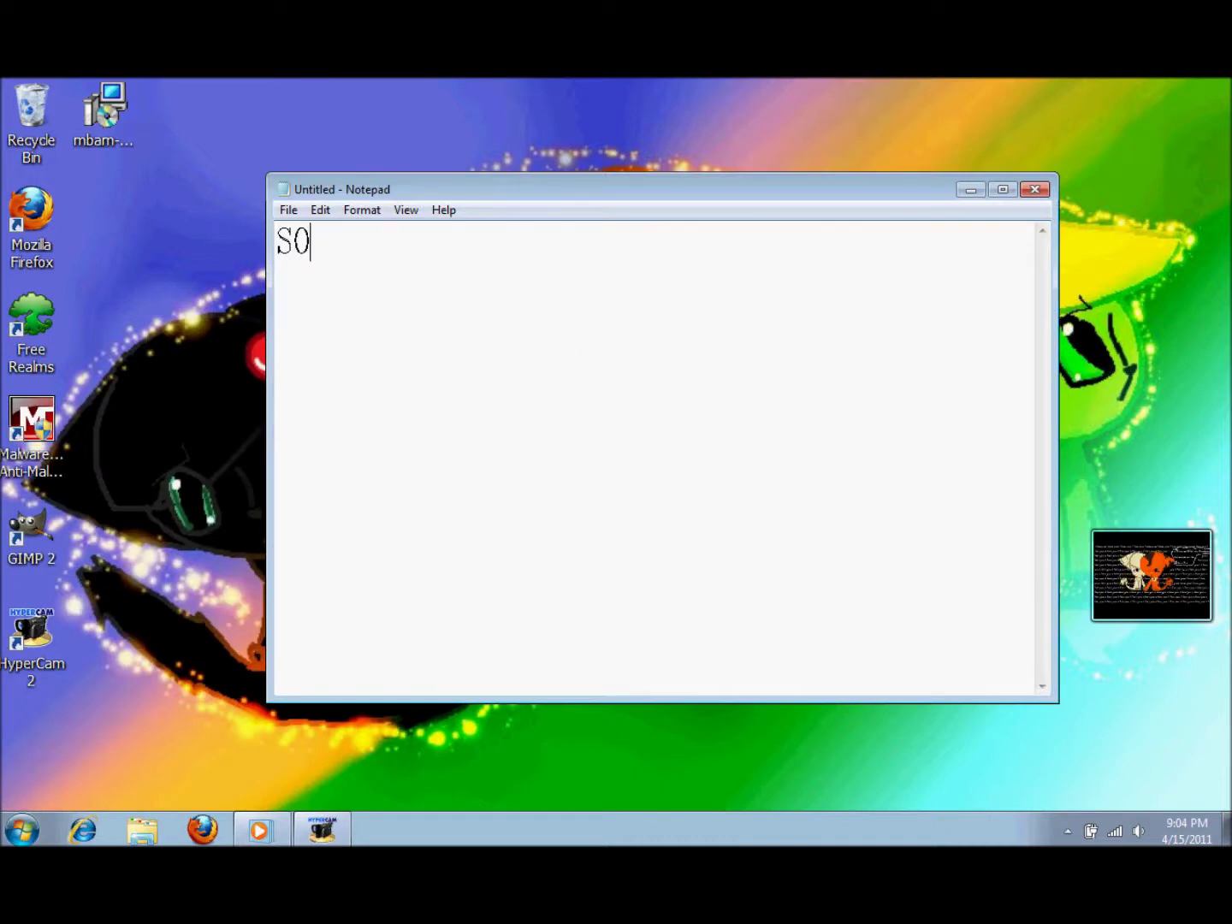
text(RRY ITS TA)
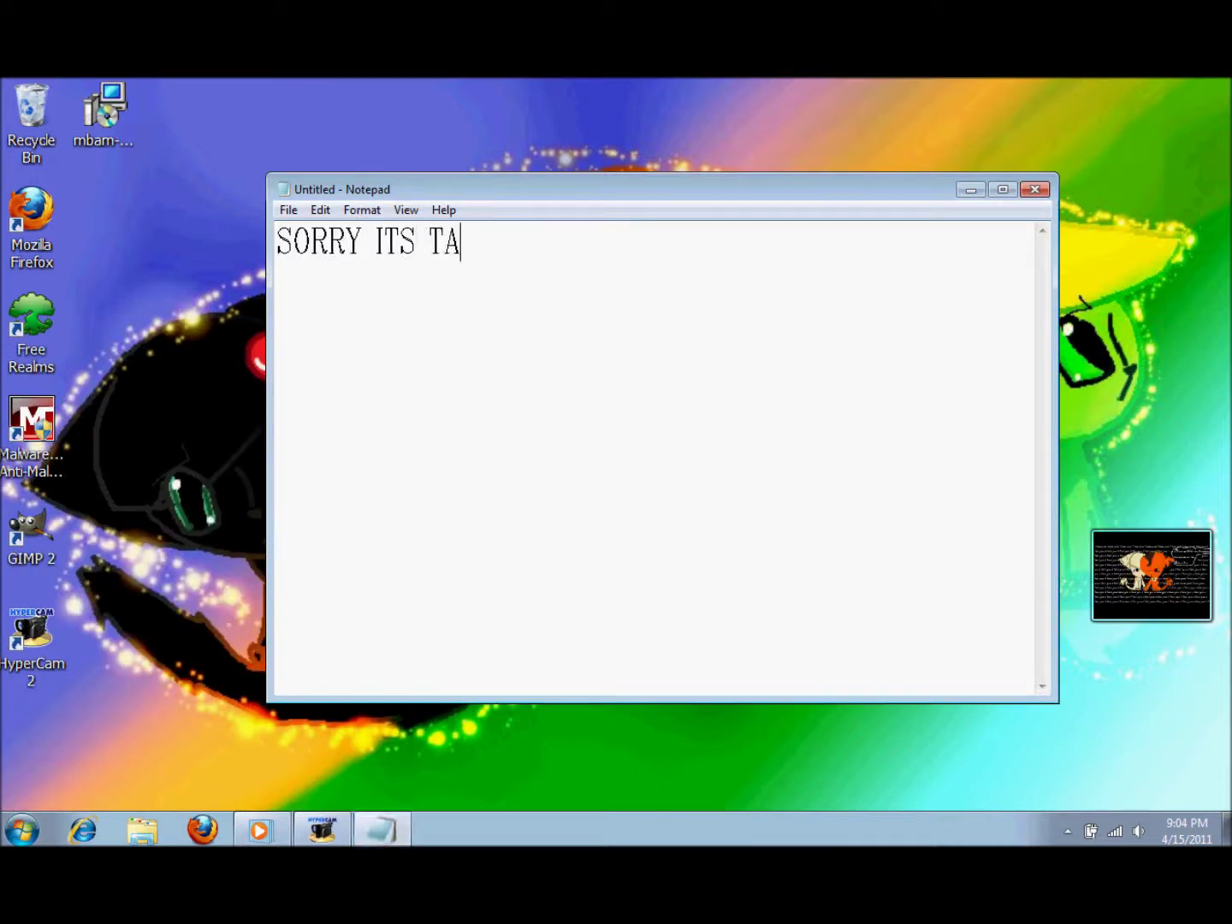
text(KING FOREVER!)
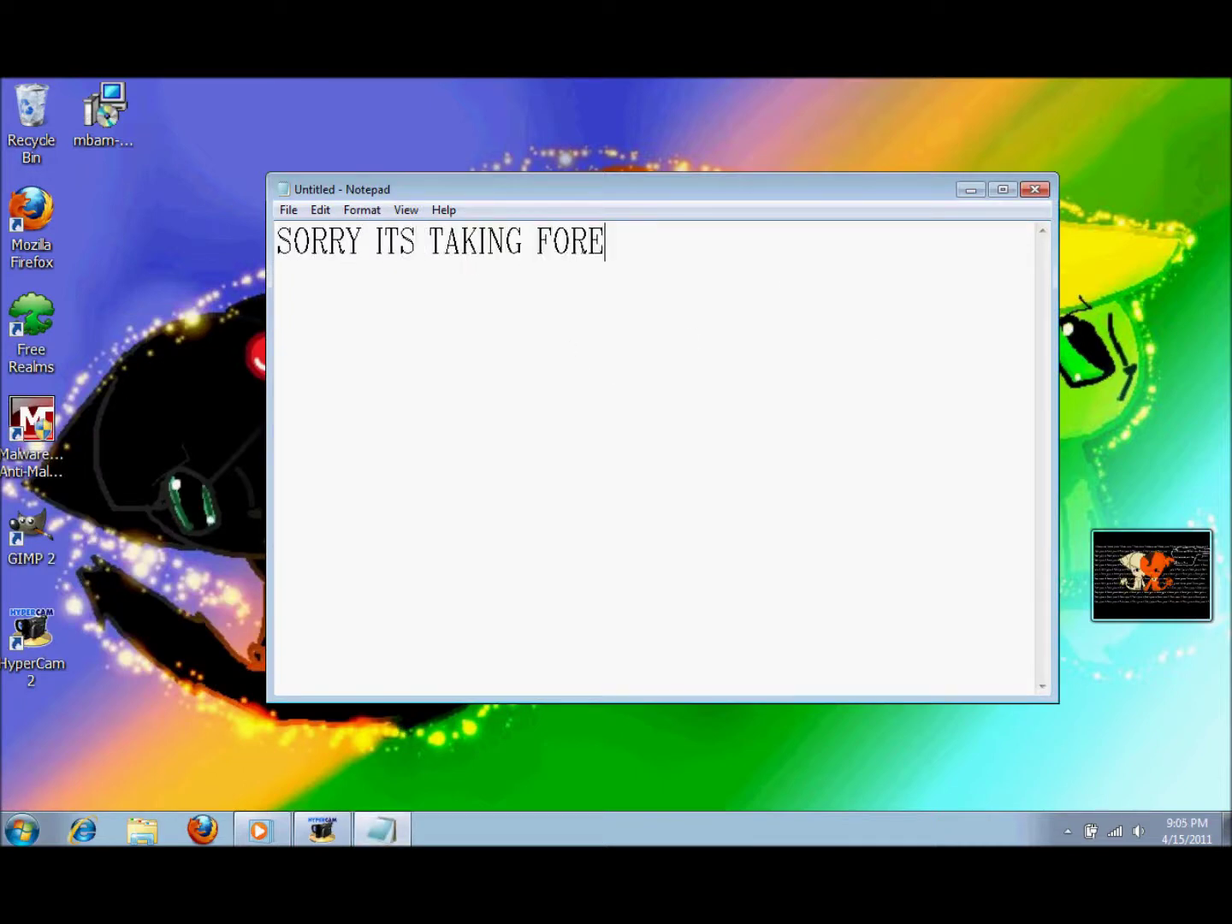
click(970, 190)
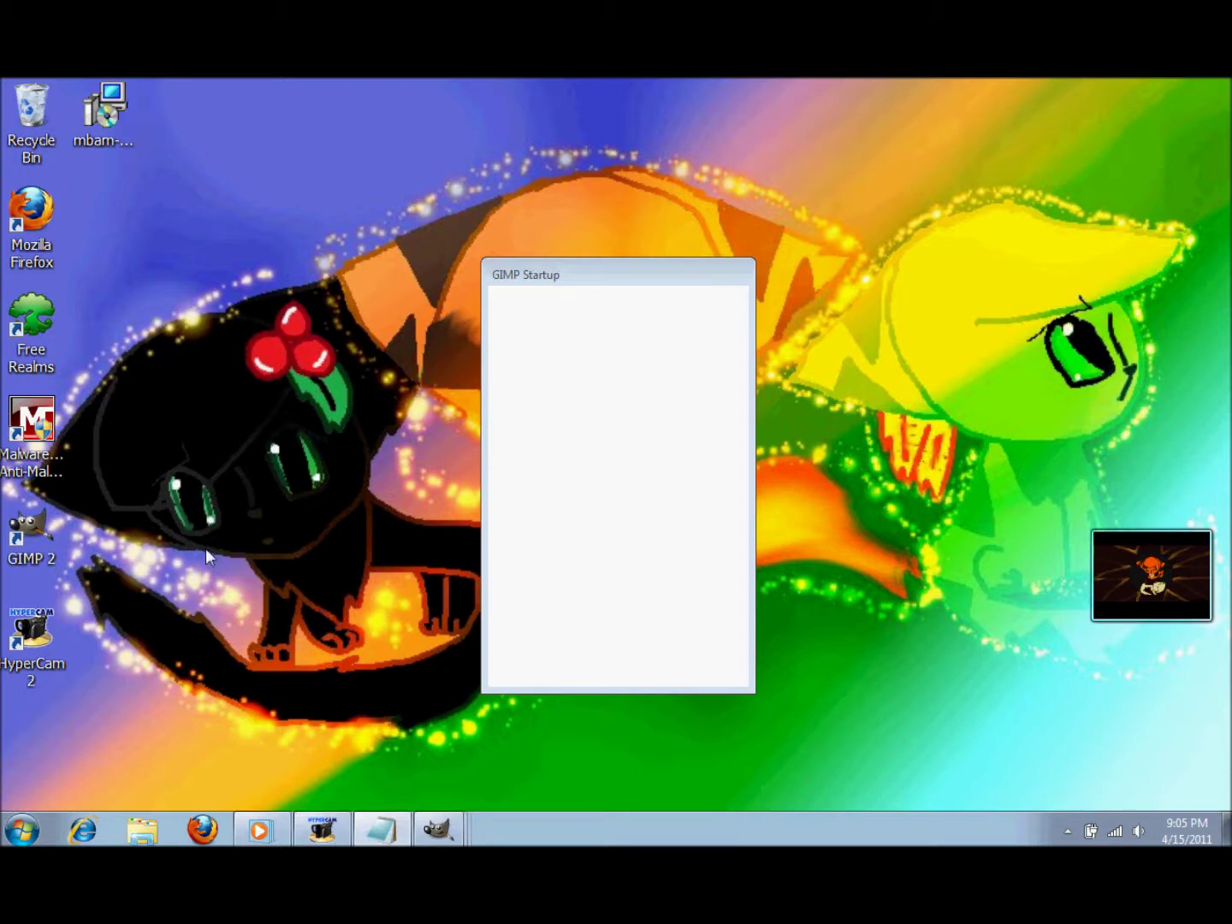
- Return to the Notepad note, add "ITS VEEEERY SLOW" after the first sentence, and minimize it again
mouse_move(436, 828)
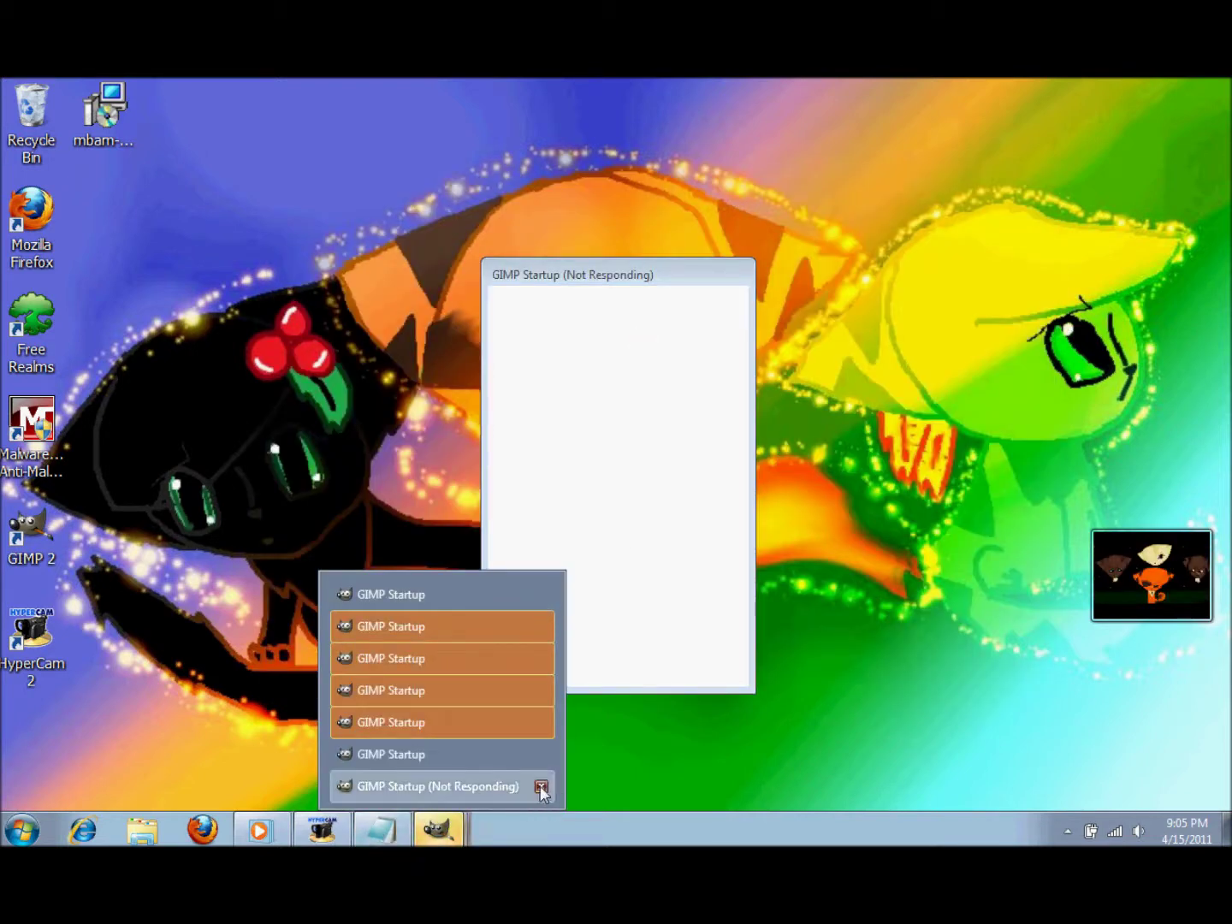
click(382, 828)
text(ITS VEEEERY SLOW)
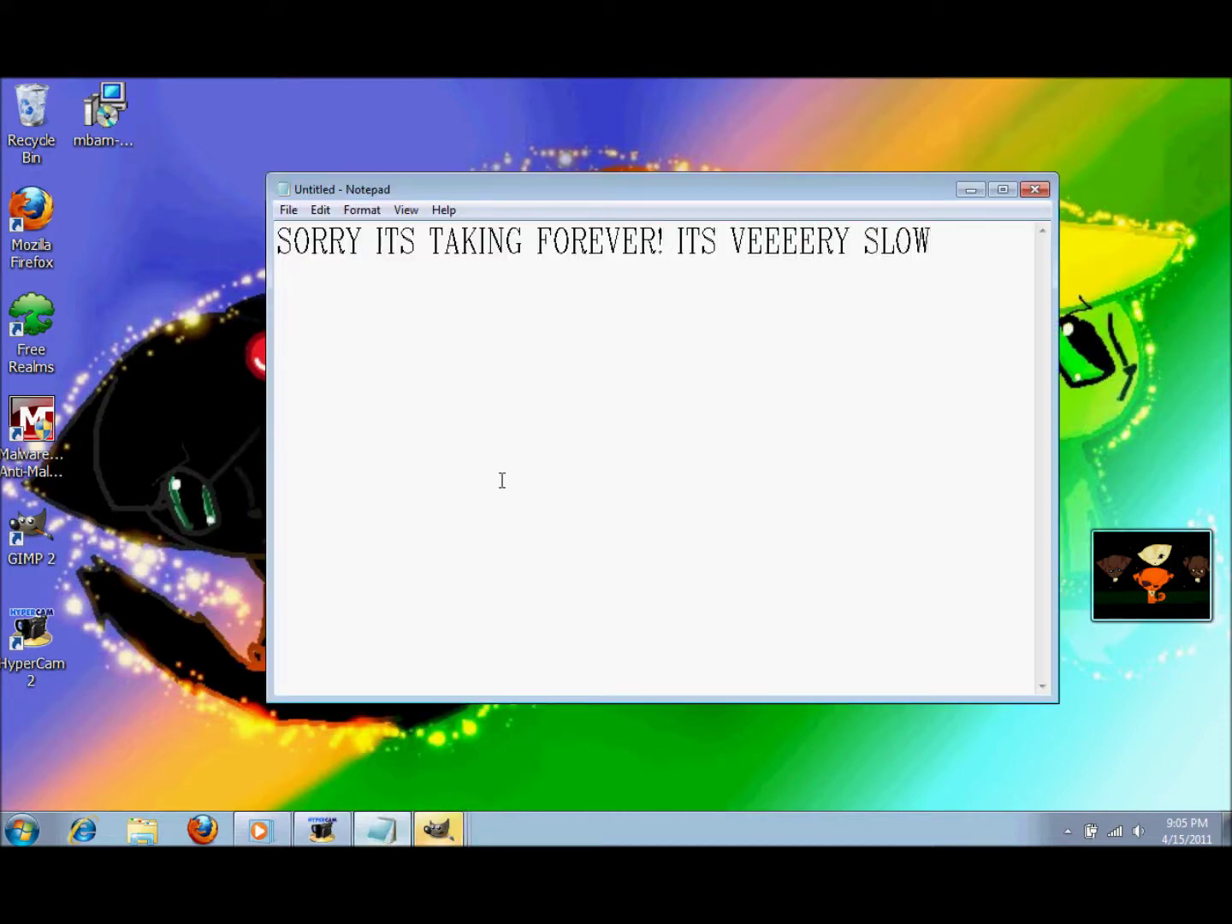
click(969, 189)
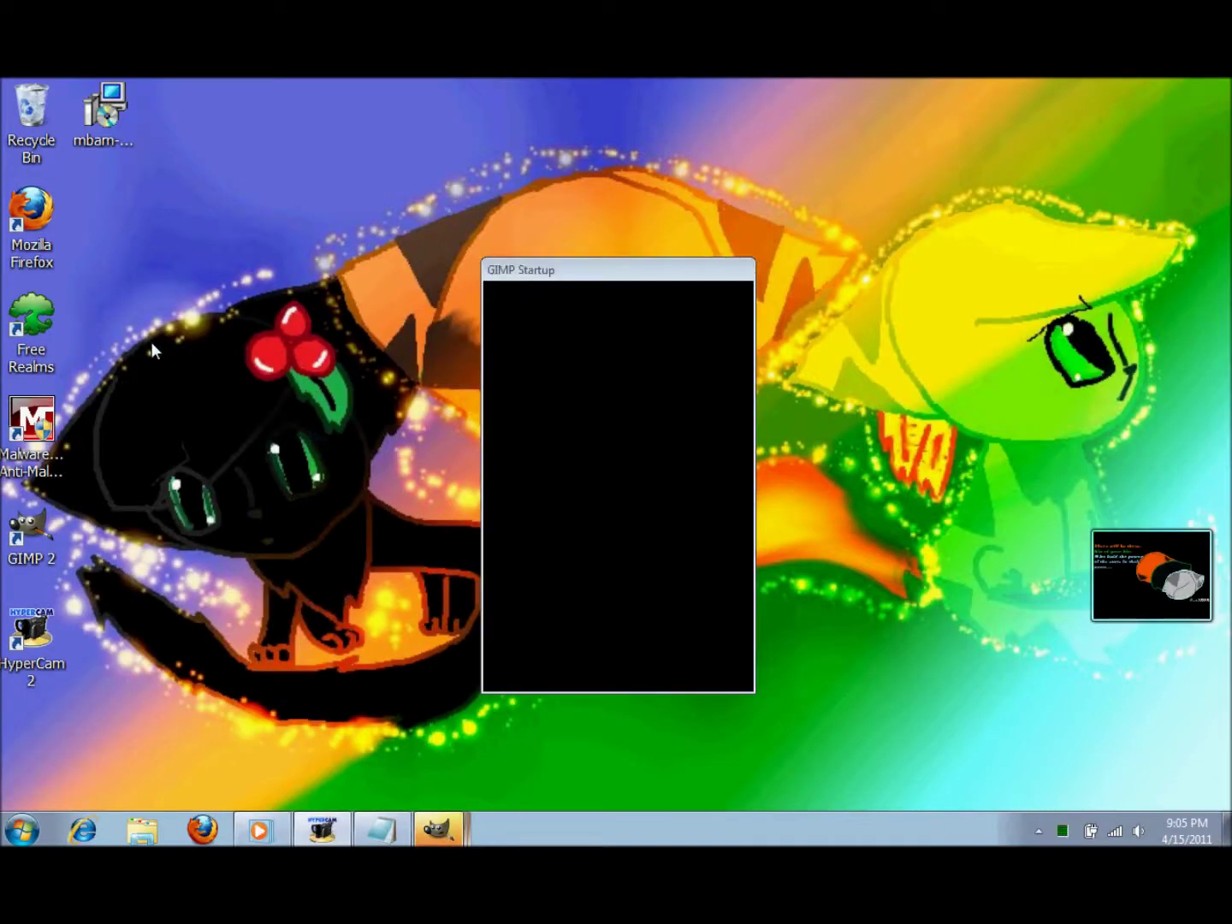
- Open Windows Task Manager and end the first GIMP Startup task
key(ctrl+shift+Escape)
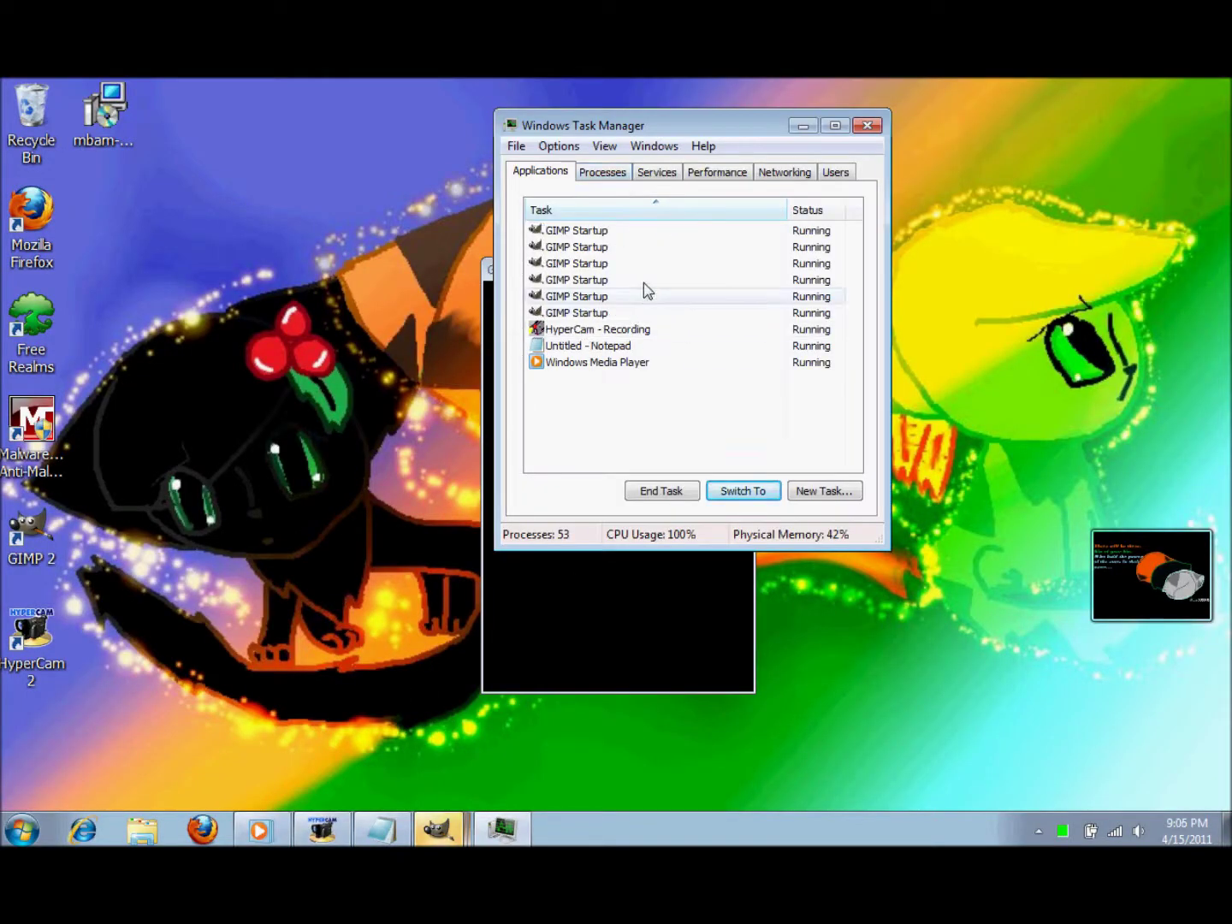
click(641, 230)
click(647, 495)
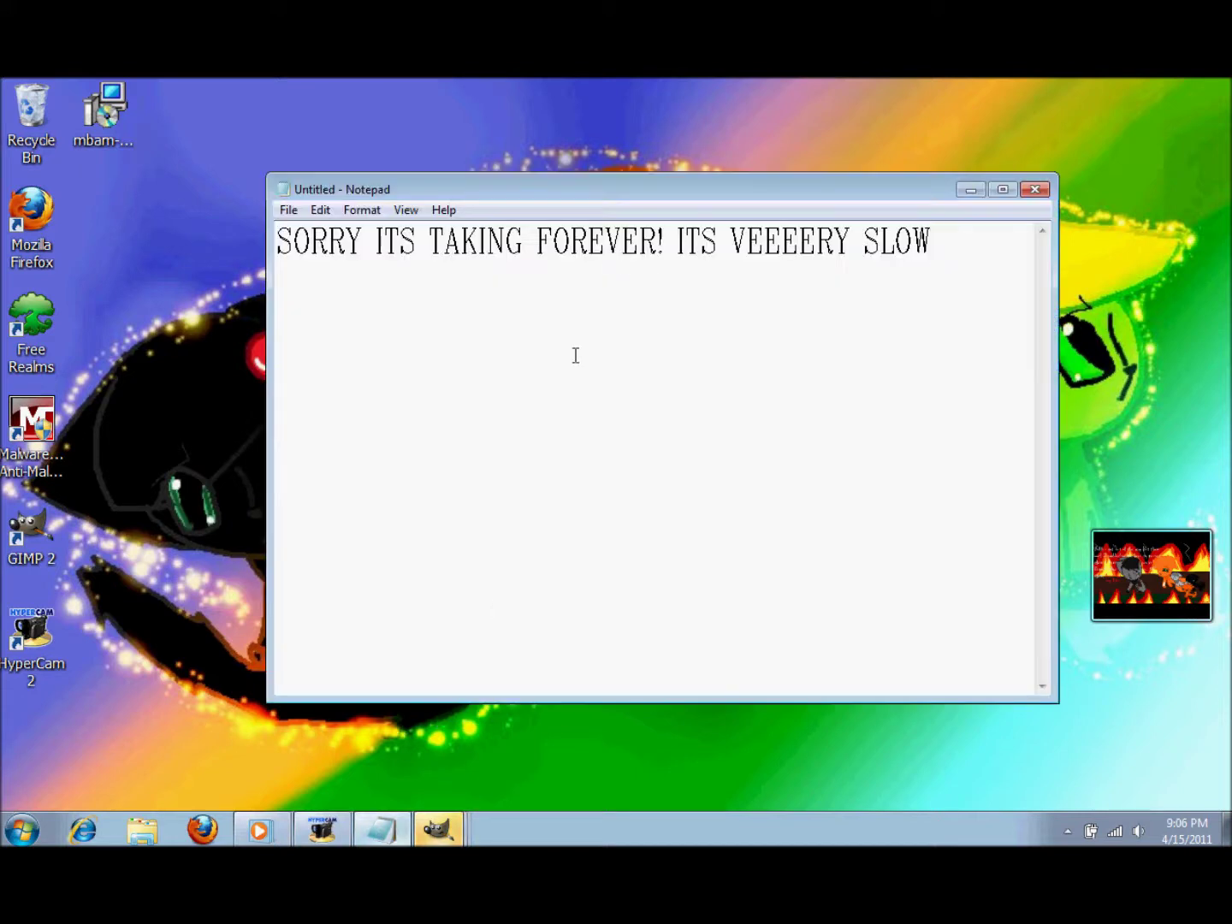
- Add a second line to the Notepad note with a drawn-out "ugh", exclamation marks and "XP"
key(Return)
text(uuuuuuuuuuugggggggggggggghhhhhhhh!!!!!!!!!! XP)
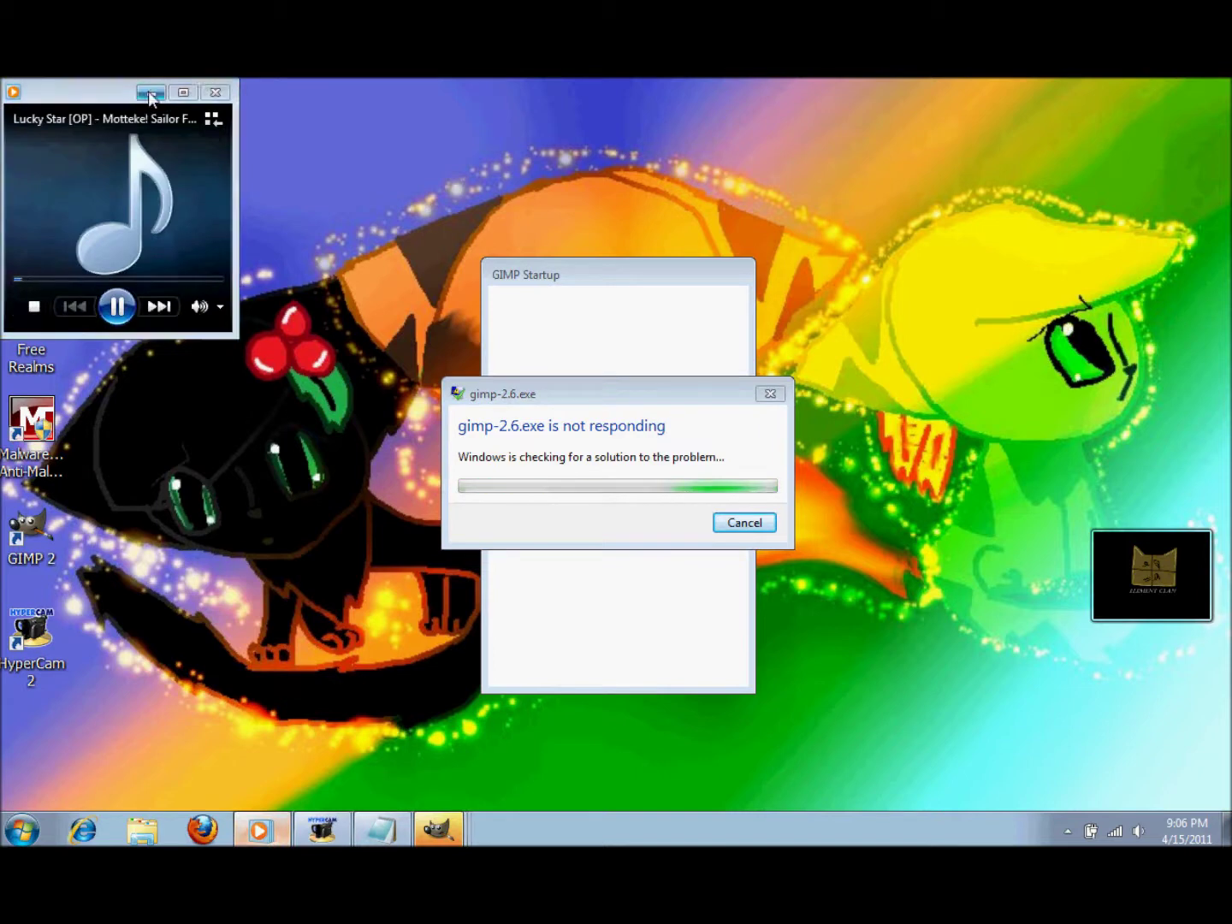
- Minimize the media player and close the surplus GIMP Startup windows
click(151, 91)
click(439, 827)
click(495, 754)
click(439, 827)
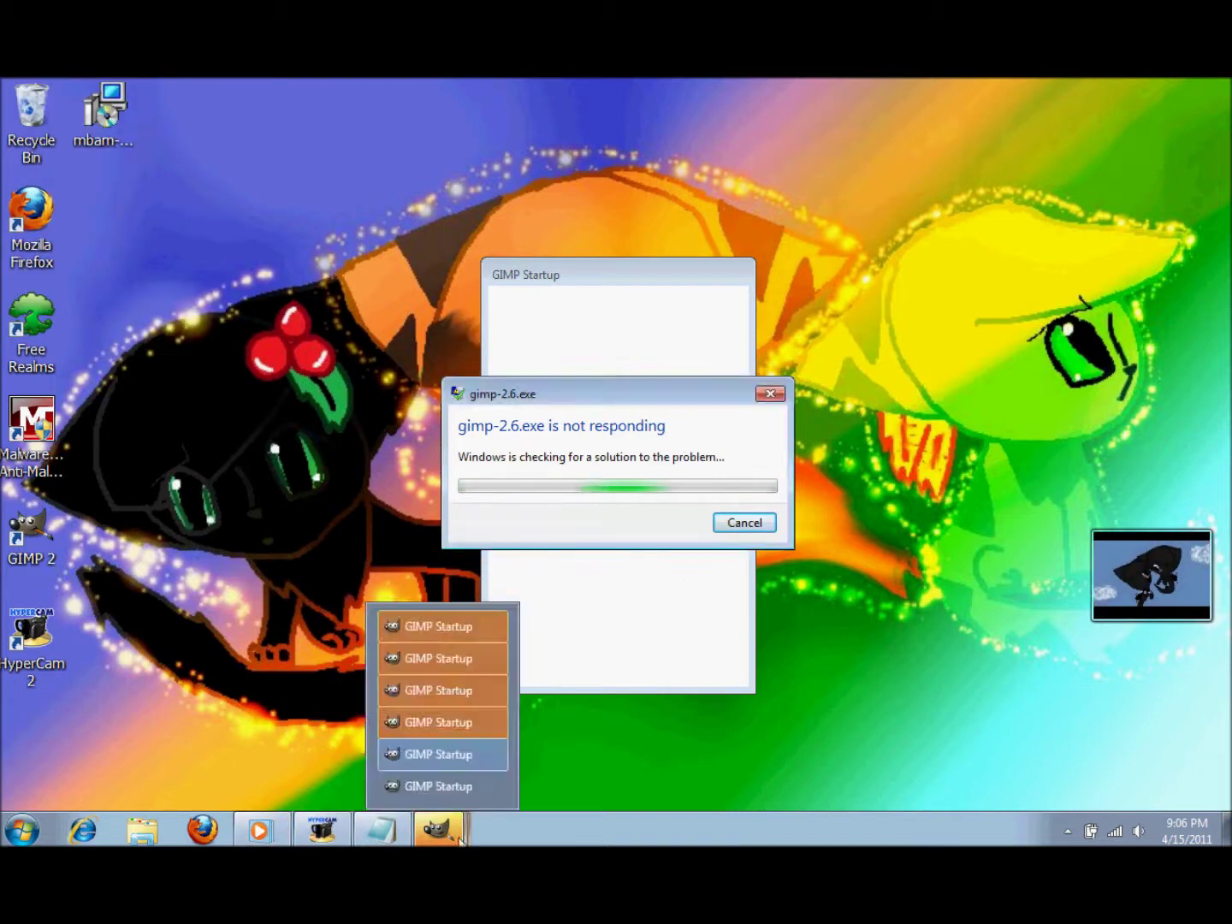
click(489, 754)
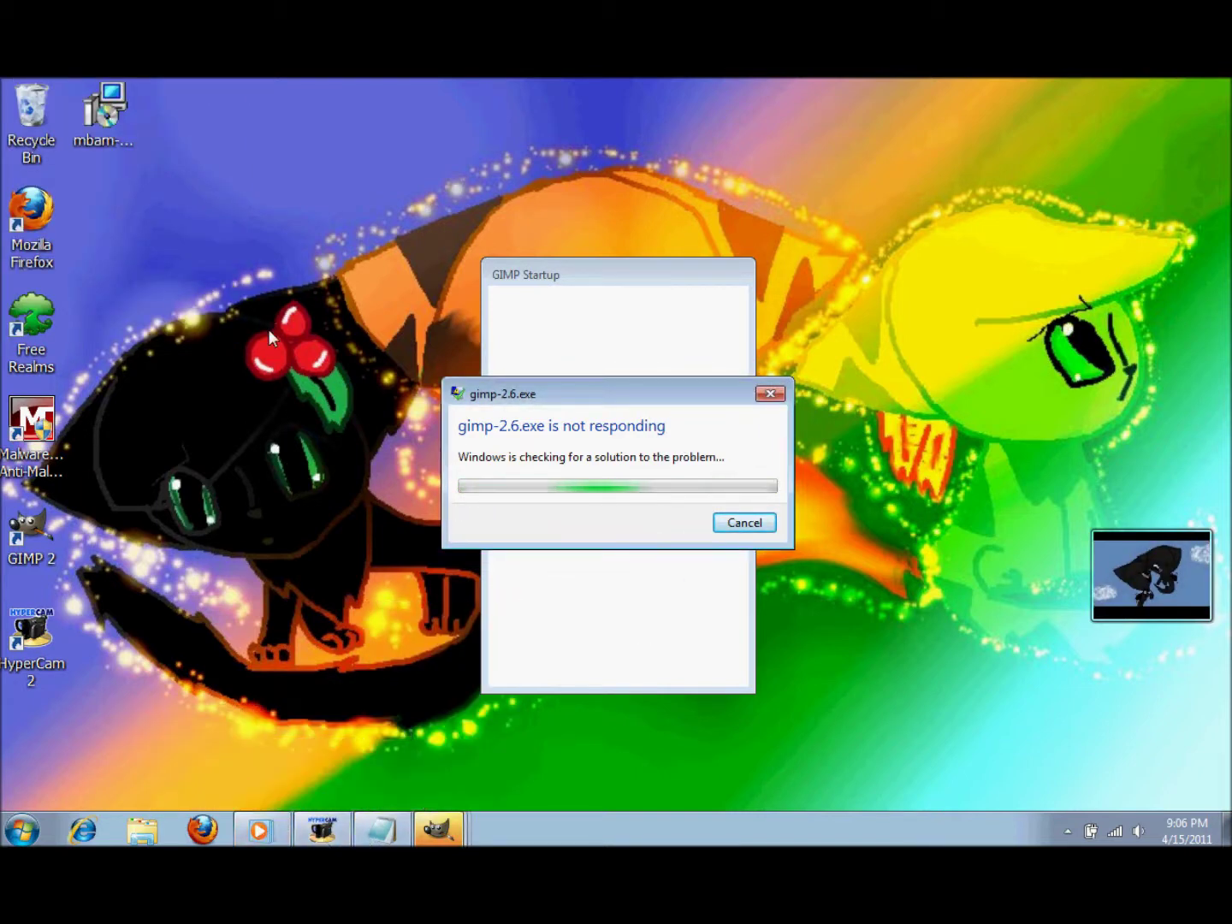
click(438, 828)
click(490, 750)
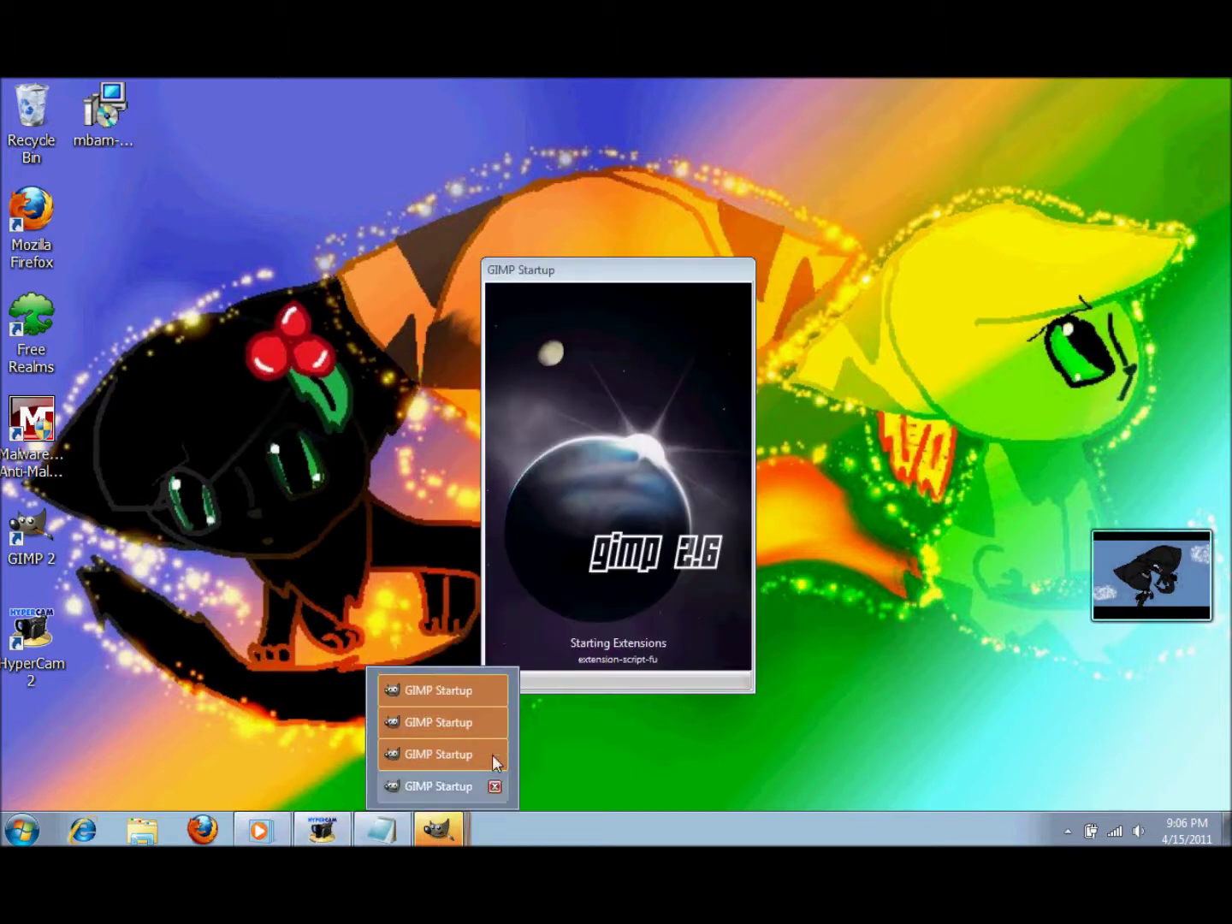
click(494, 754)
click(497, 785)
click(496, 780)
- Return to Notepad and add the line "I'm gonna end it here its gonna take a while."
mouse_move(381, 828)
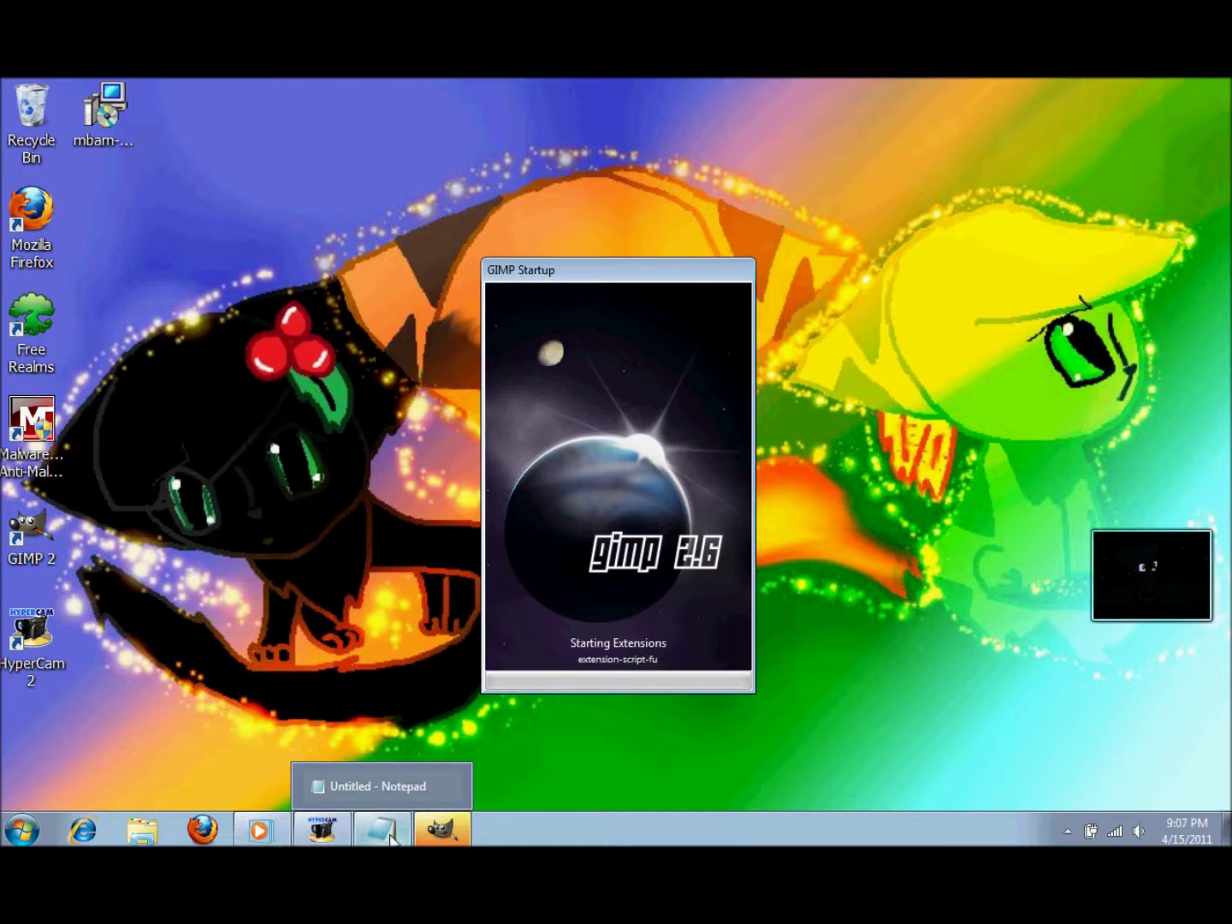
click(385, 829)
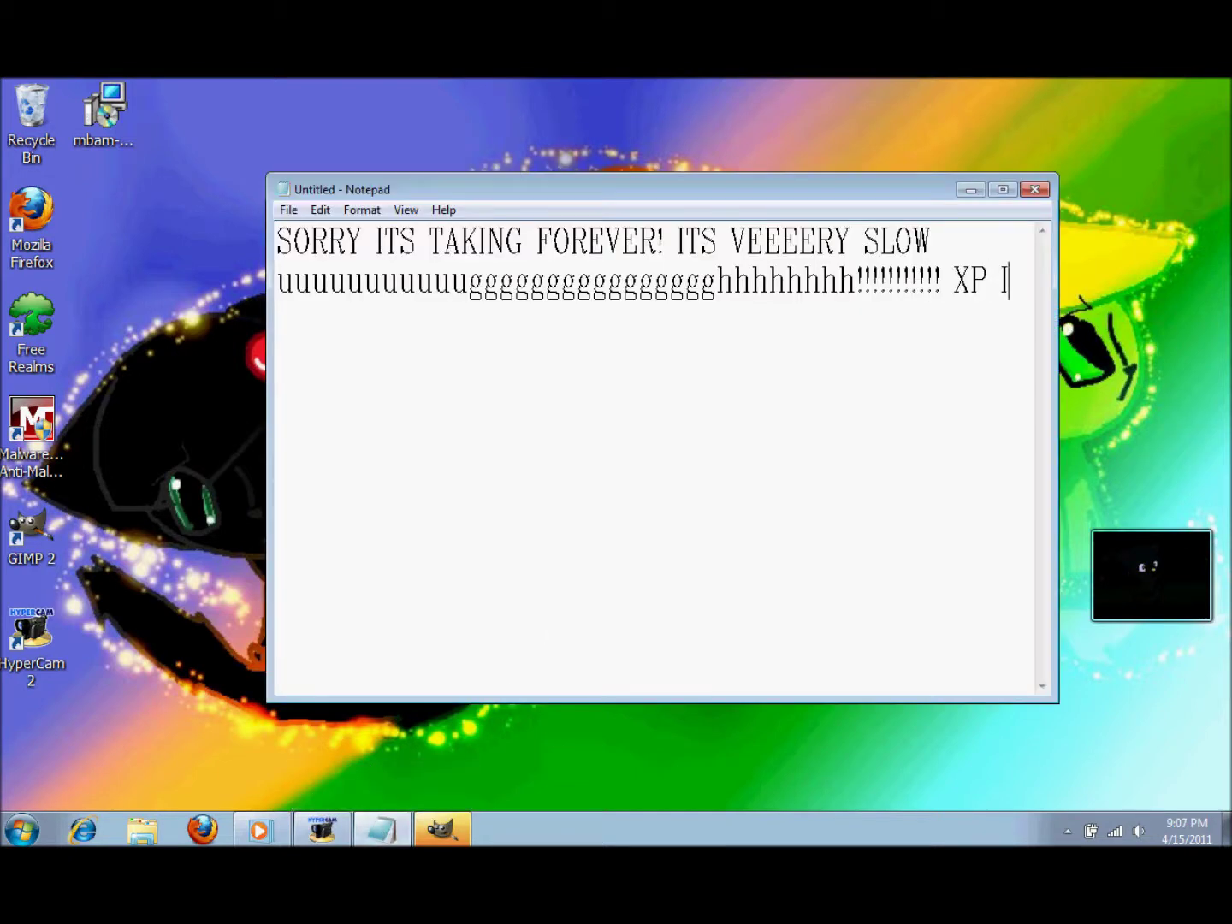
text(m gonna )
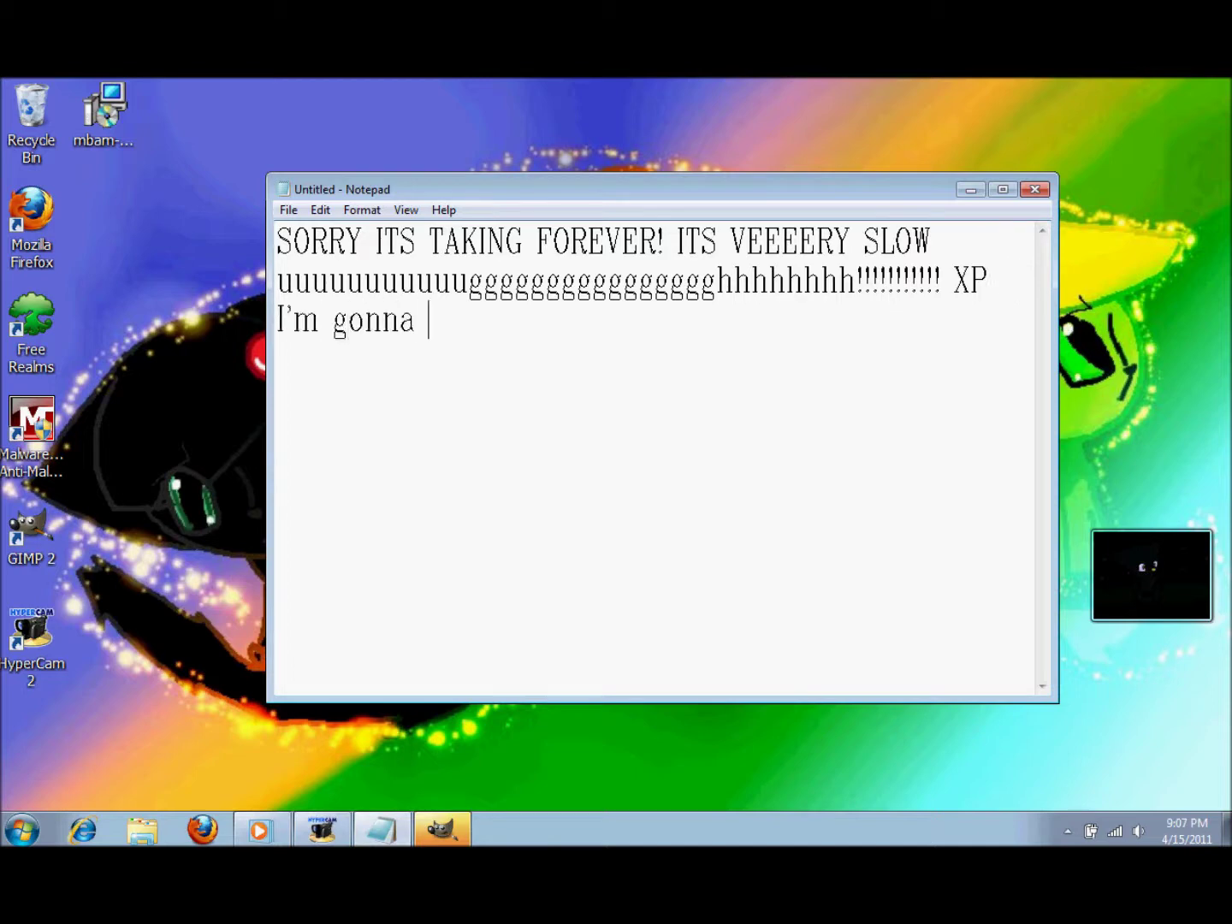
text(end it here its gon)
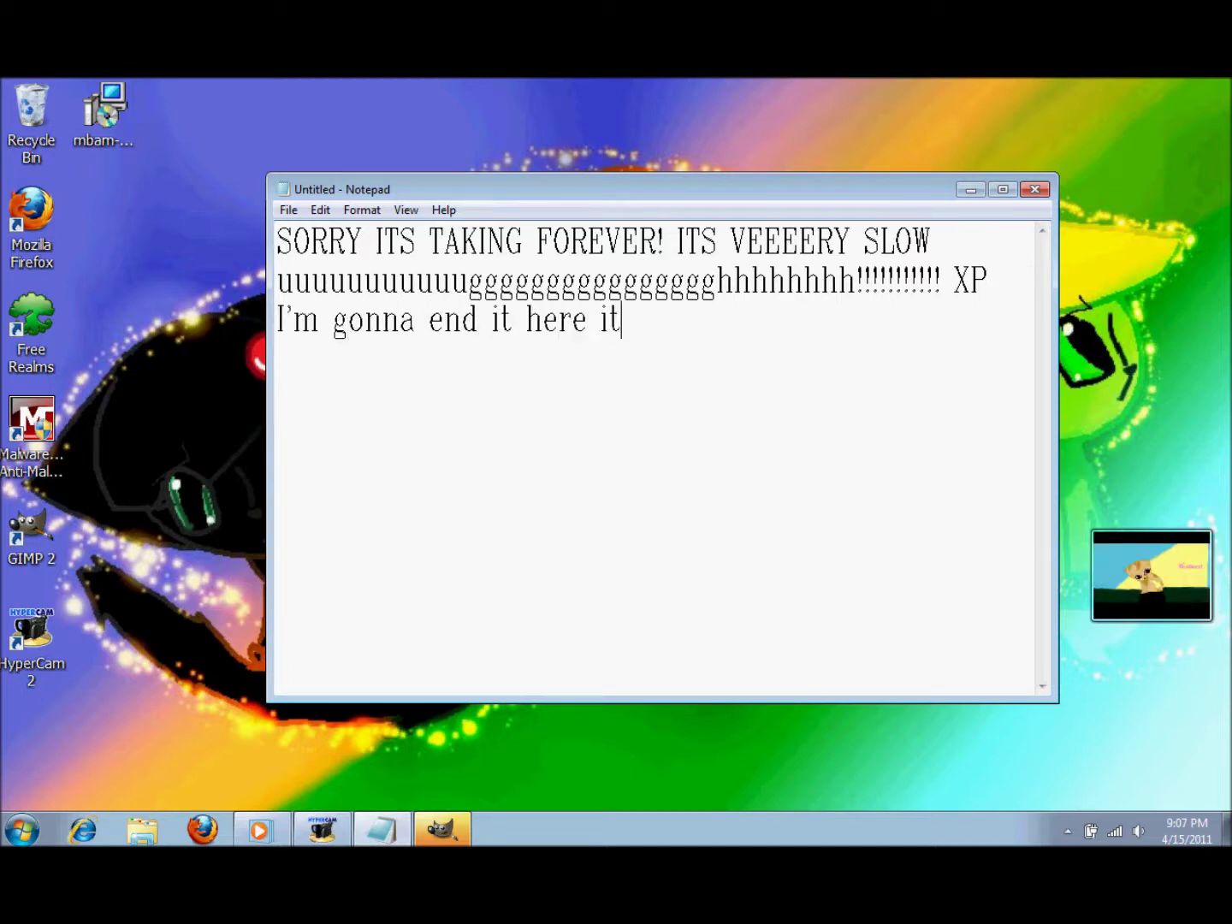
text(na take a while.)
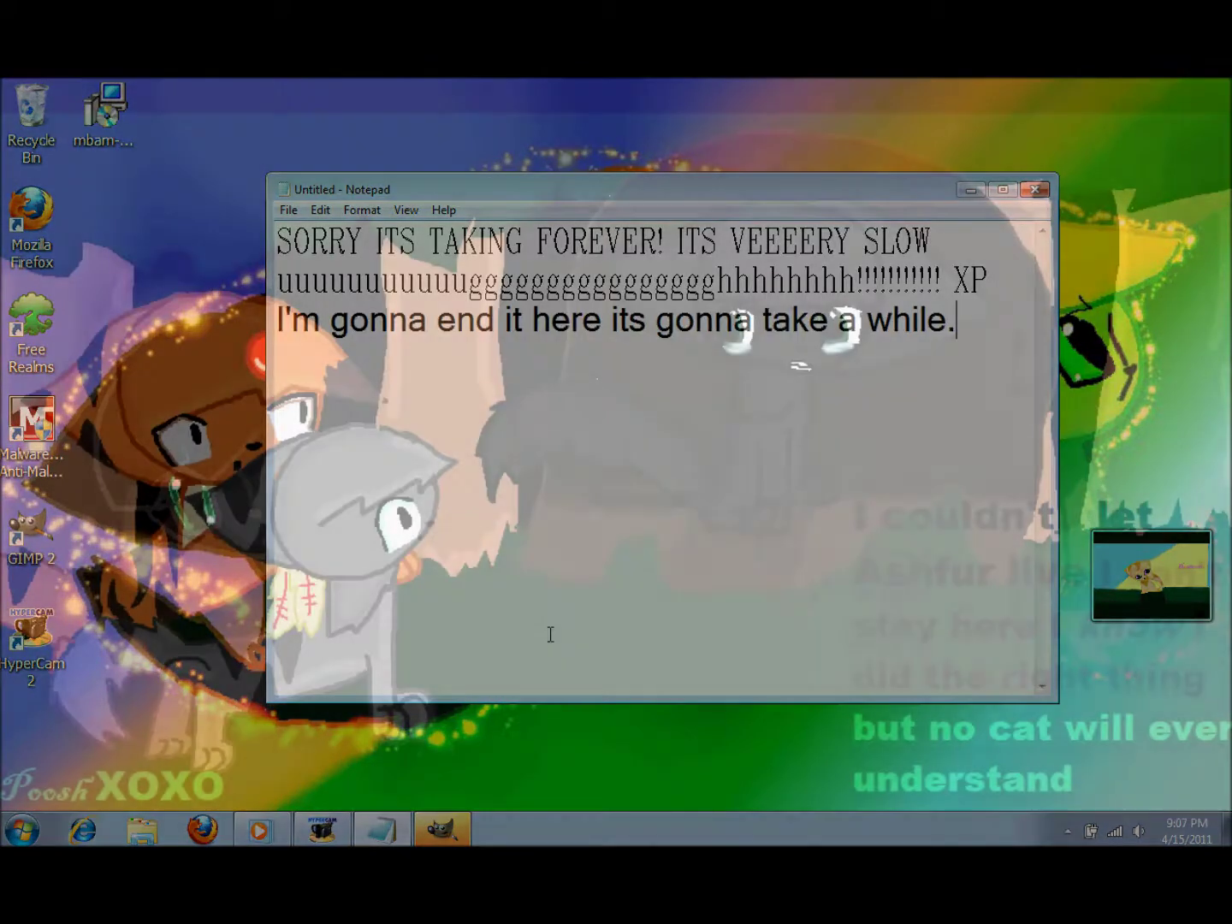